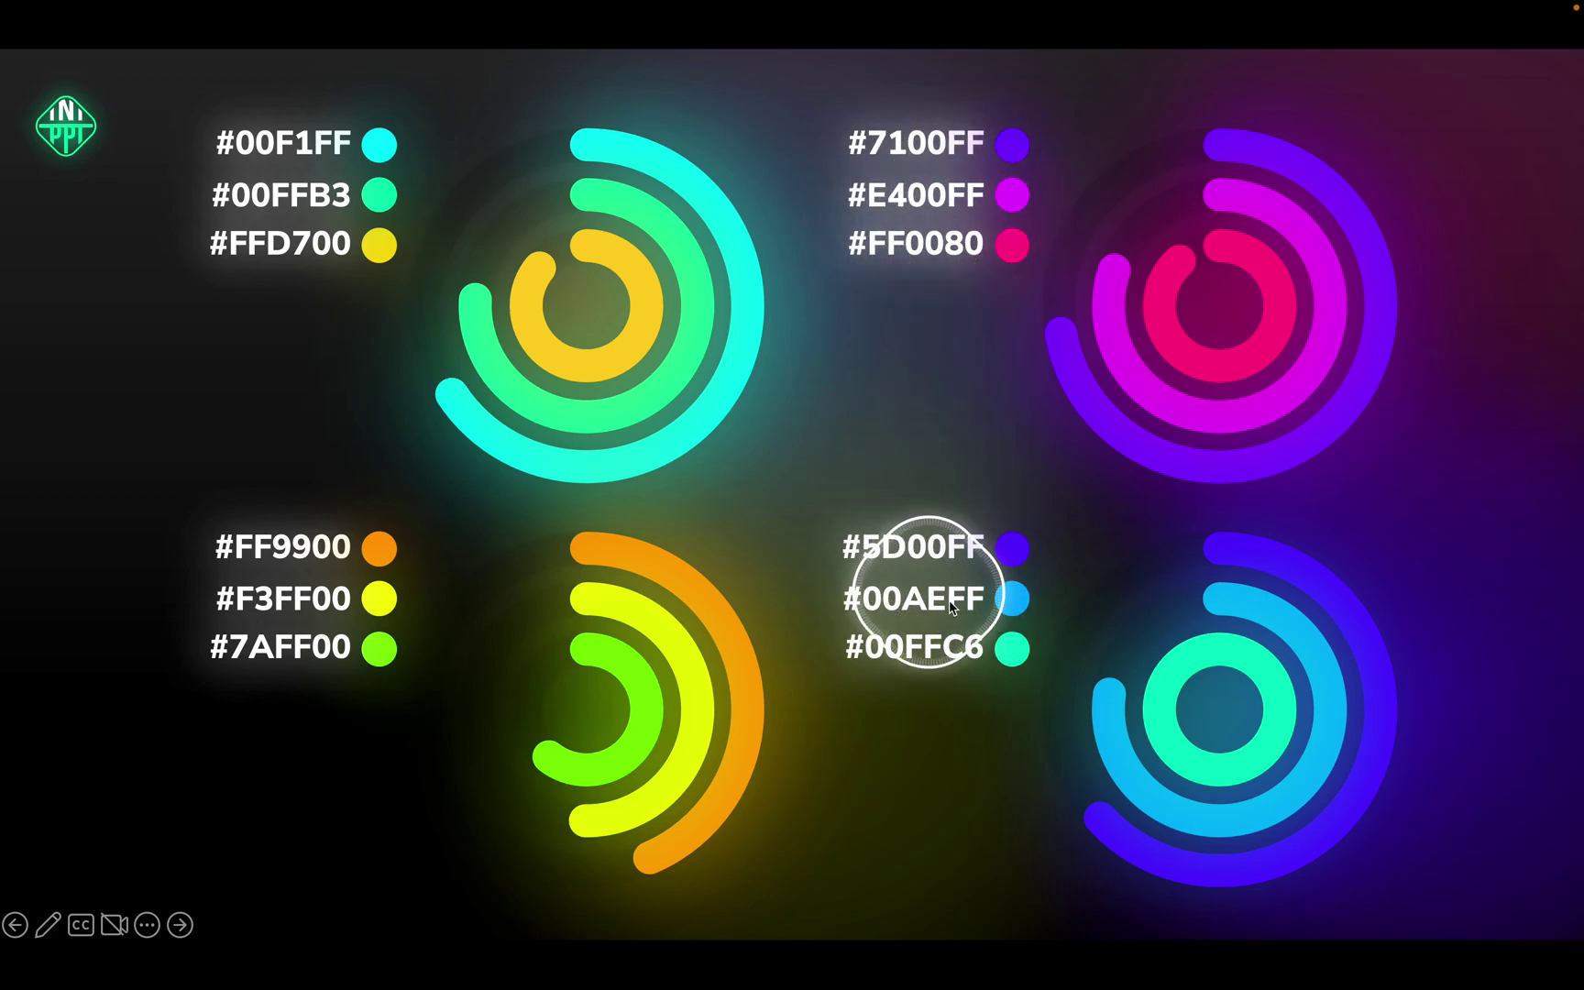
Step: Present the finished example slides, then end the show and return to editing
click(878, 417)
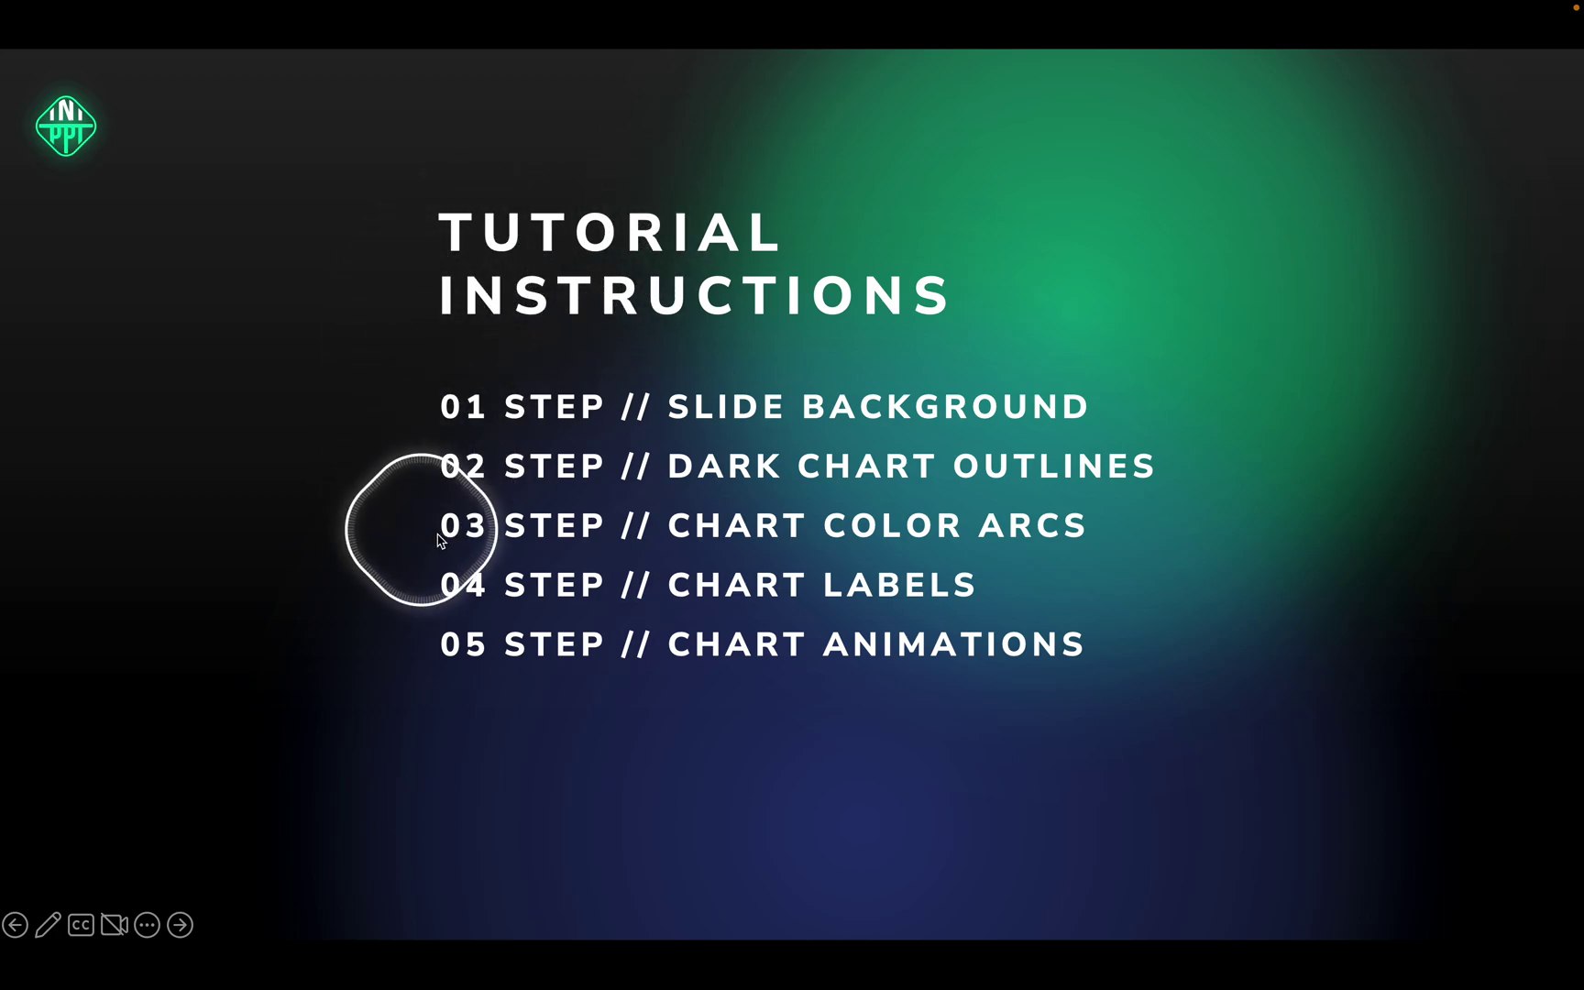
key(Escape)
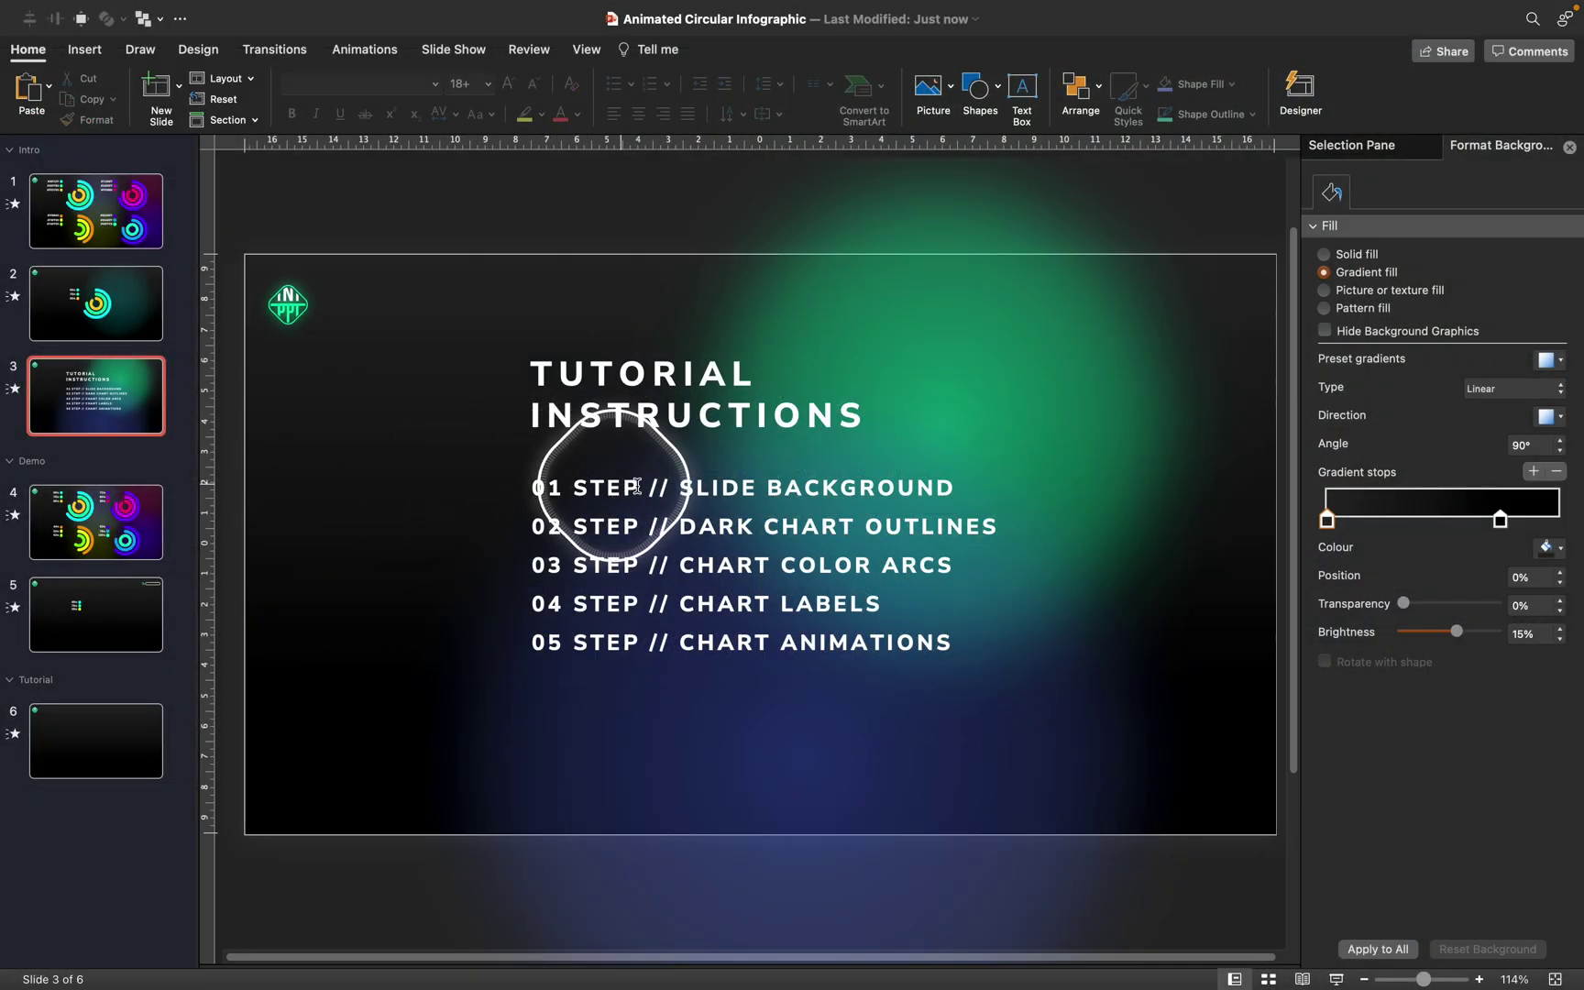
Step: Draw a large 16.64 cm perfect circle on blank slide 6 and position it near the middle
click(137, 729)
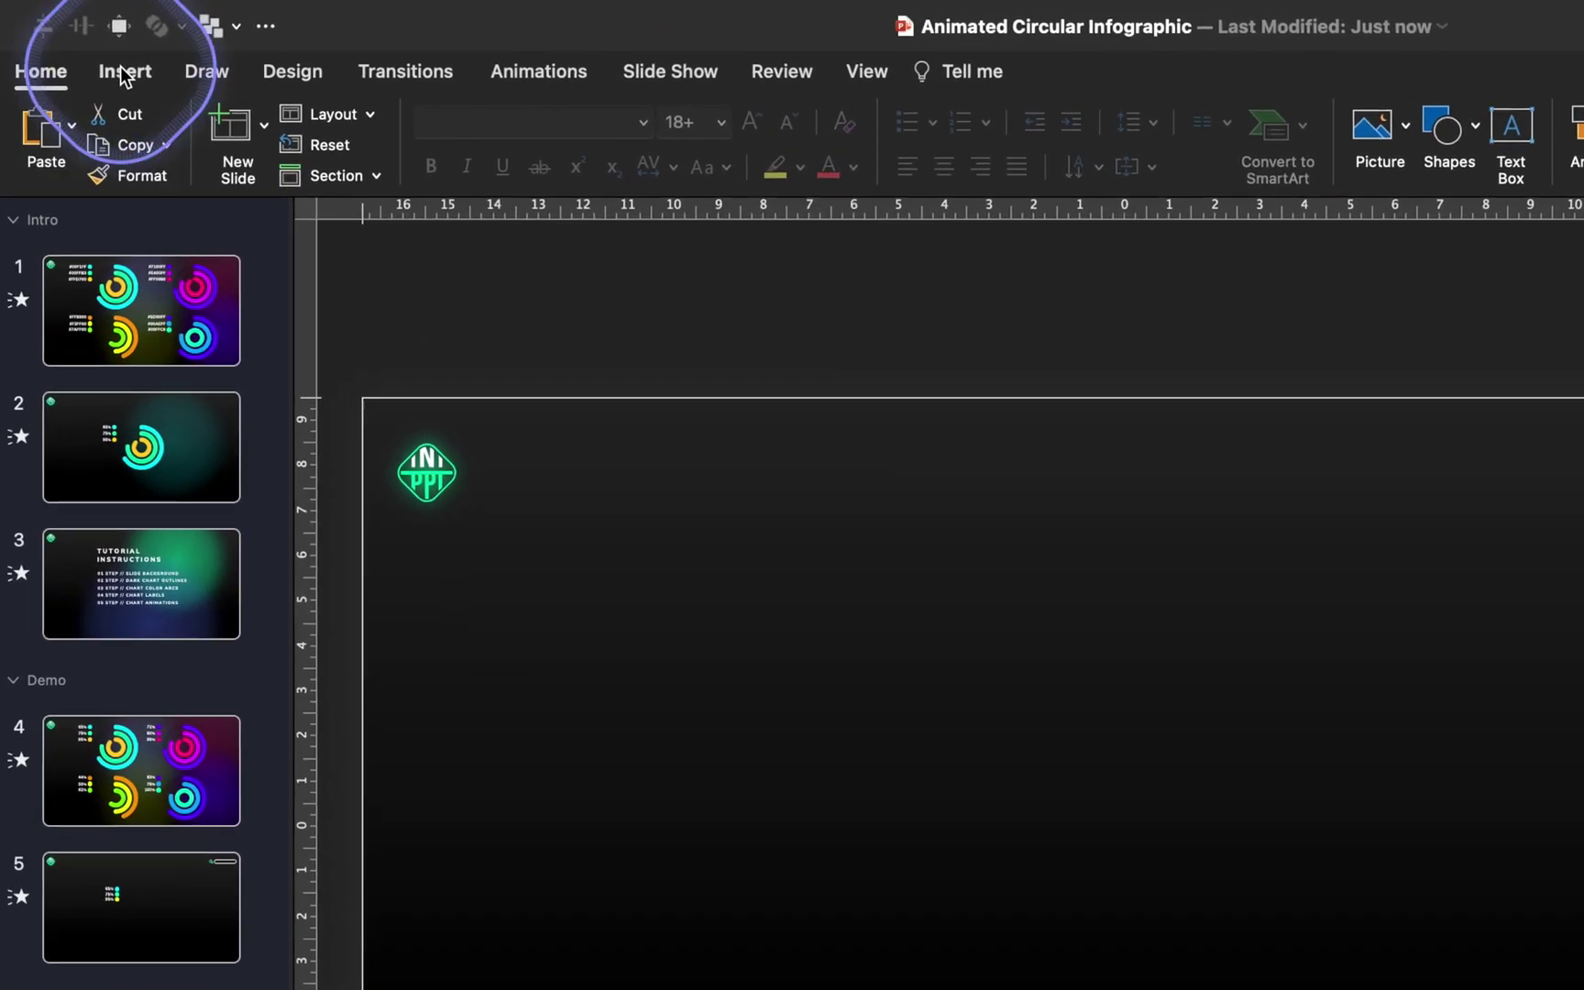
click(84, 50)
click(605, 138)
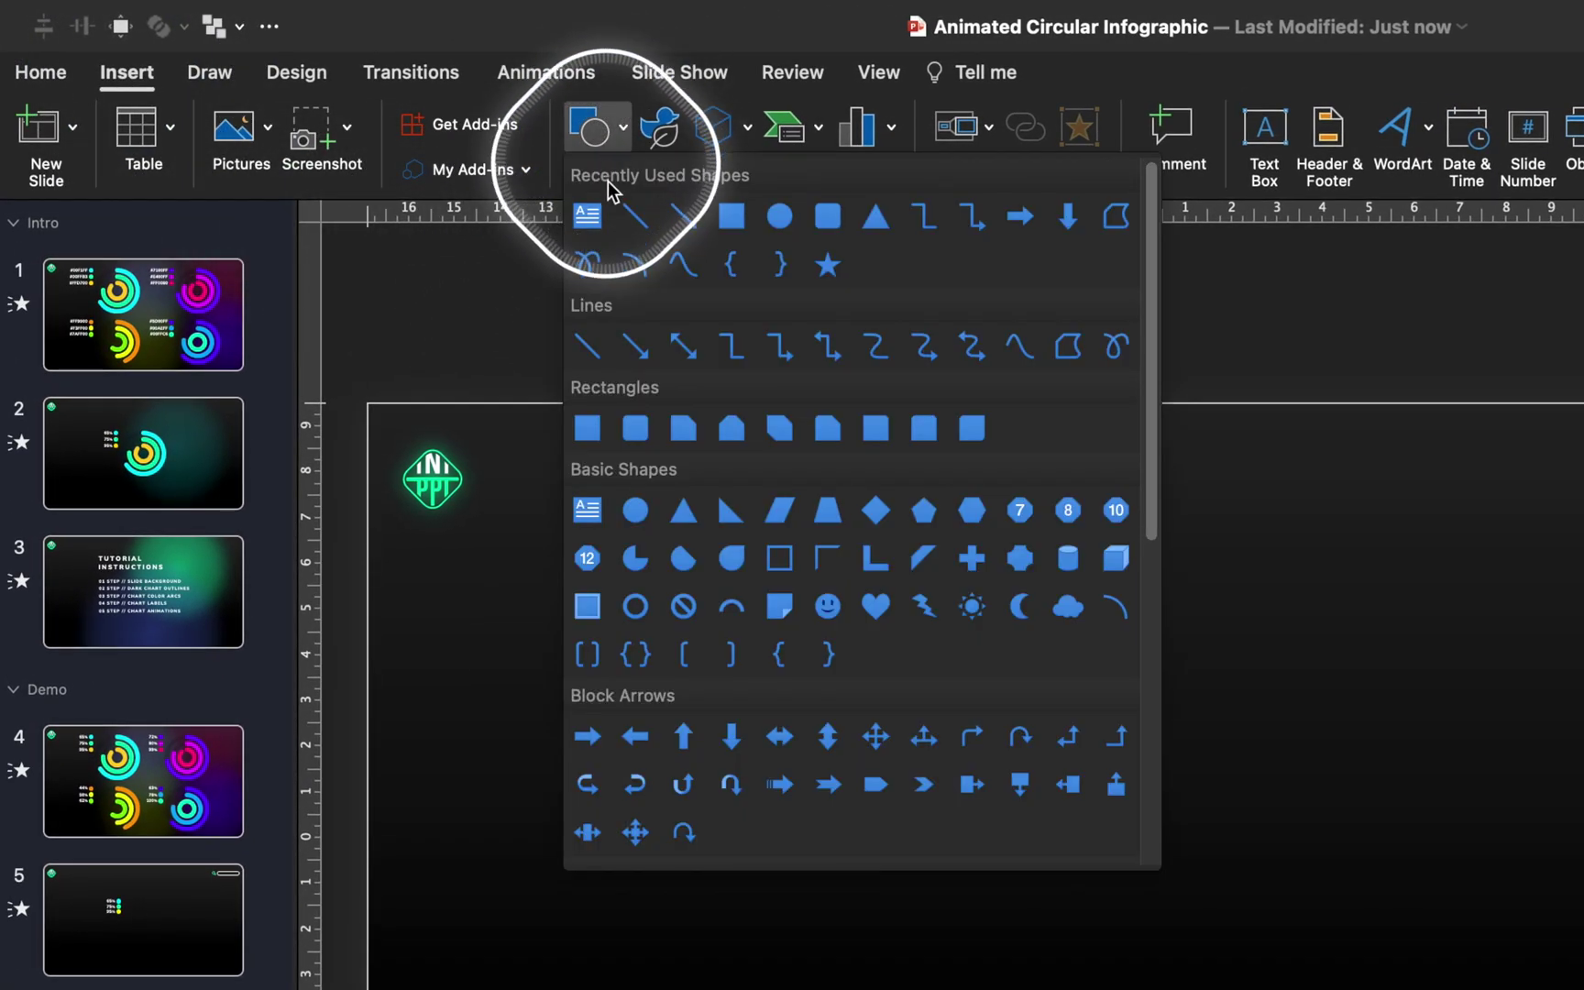
click(779, 217)
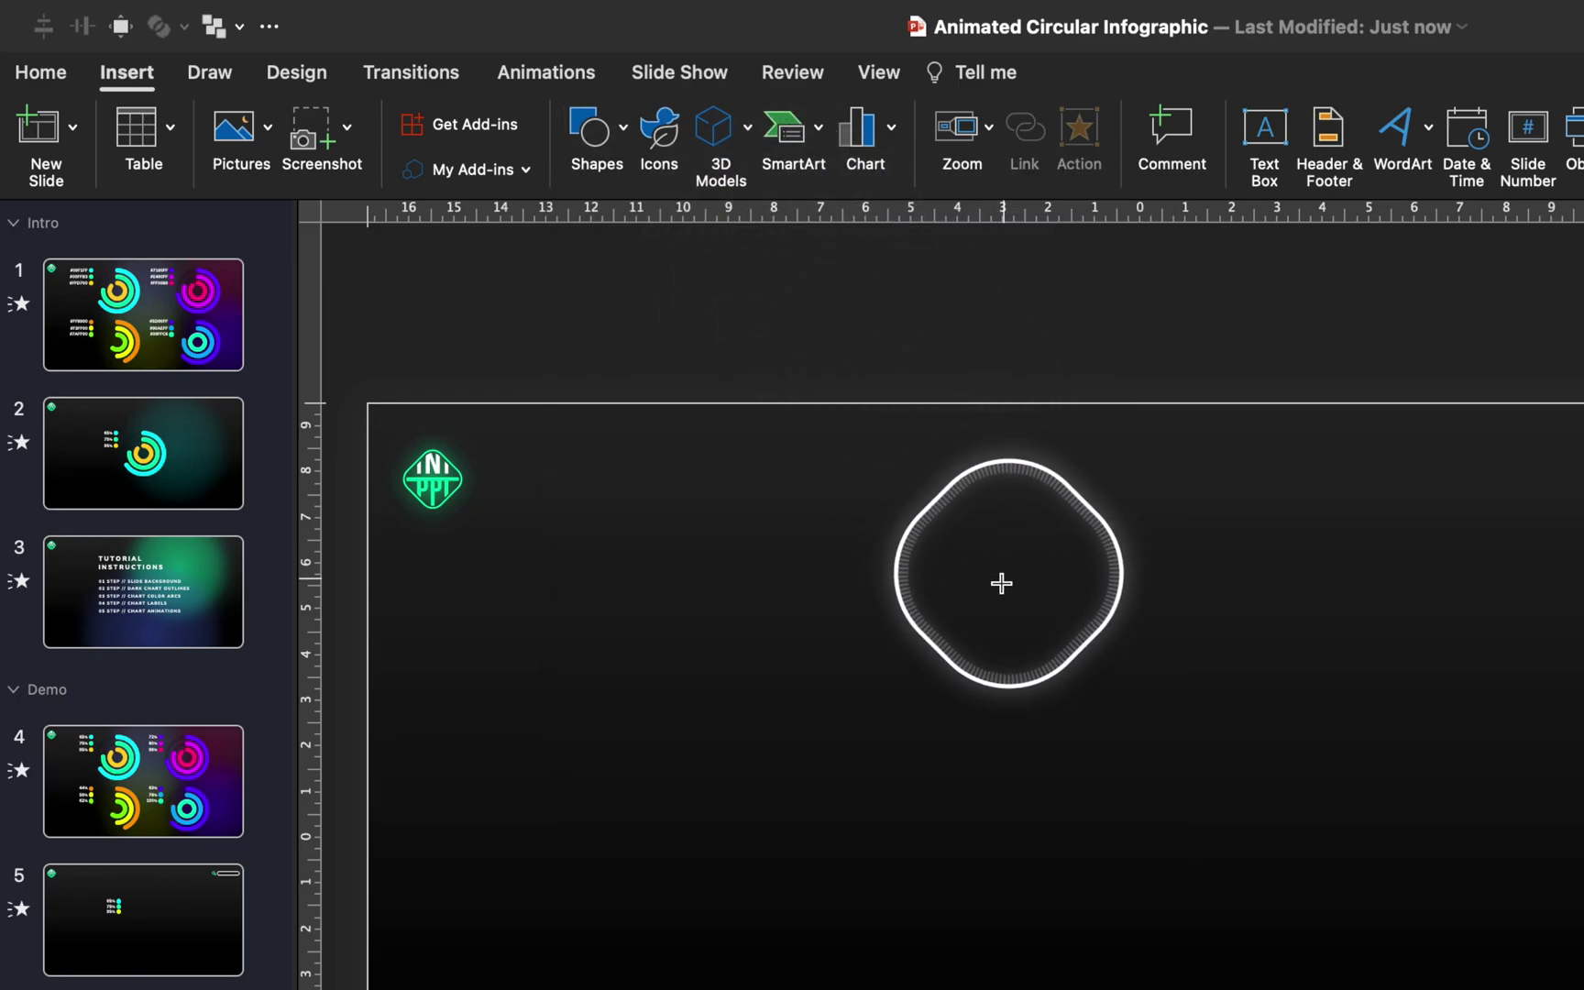
drag(837, 557, 1583, 989)
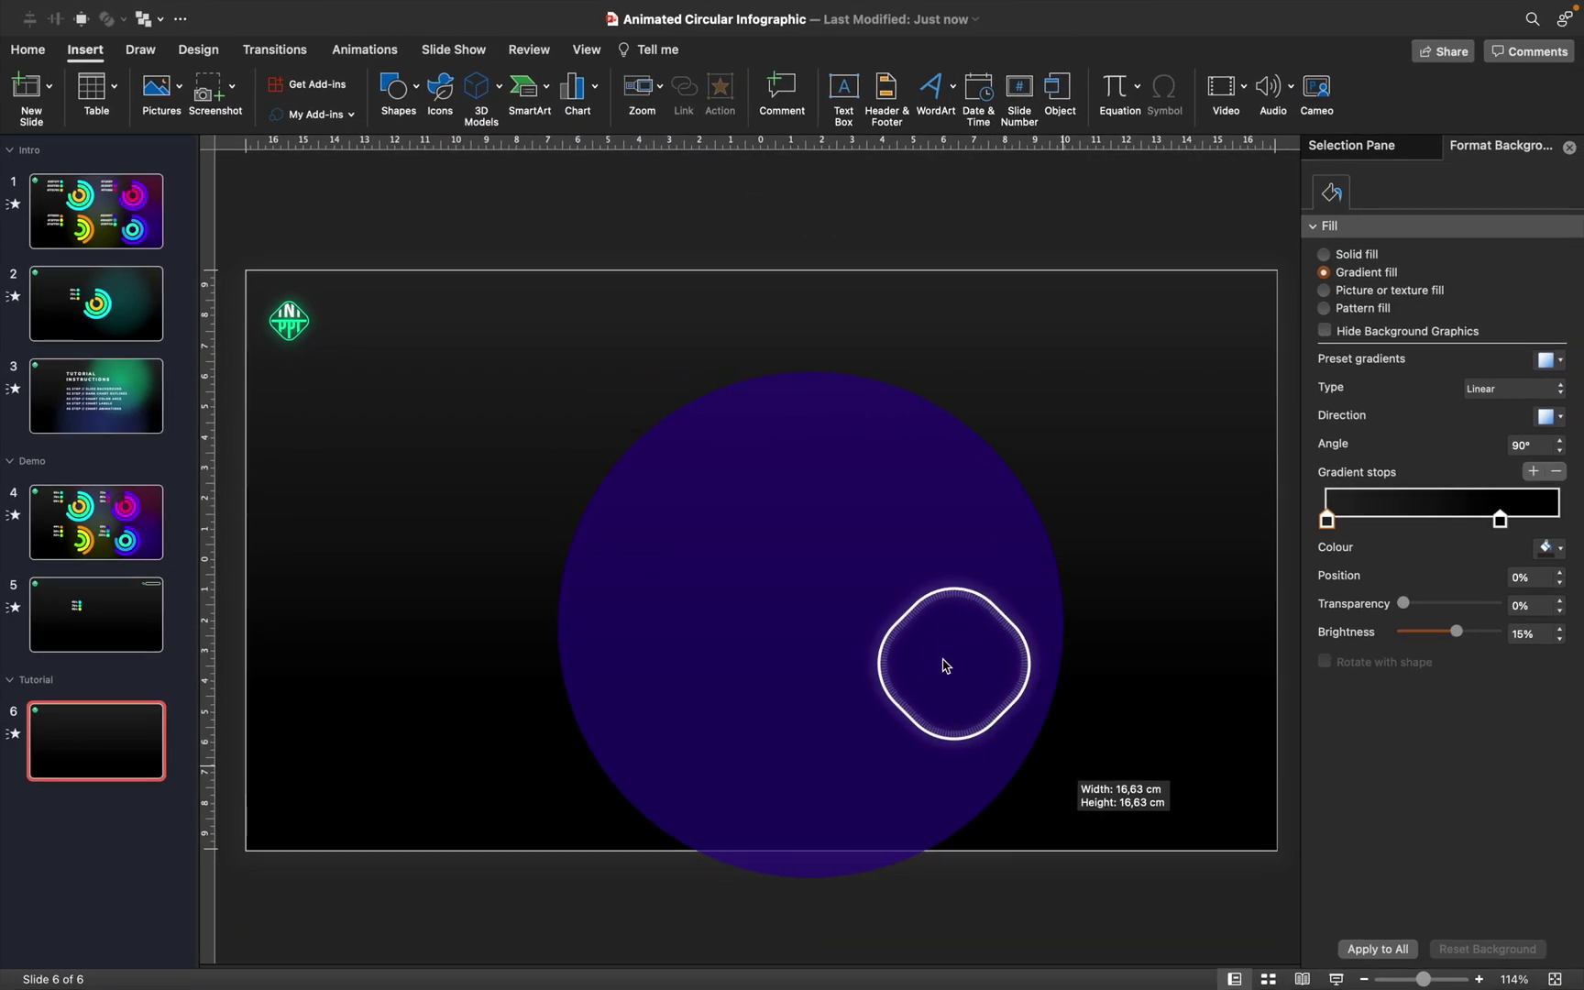
drag(944, 666, 833, 569)
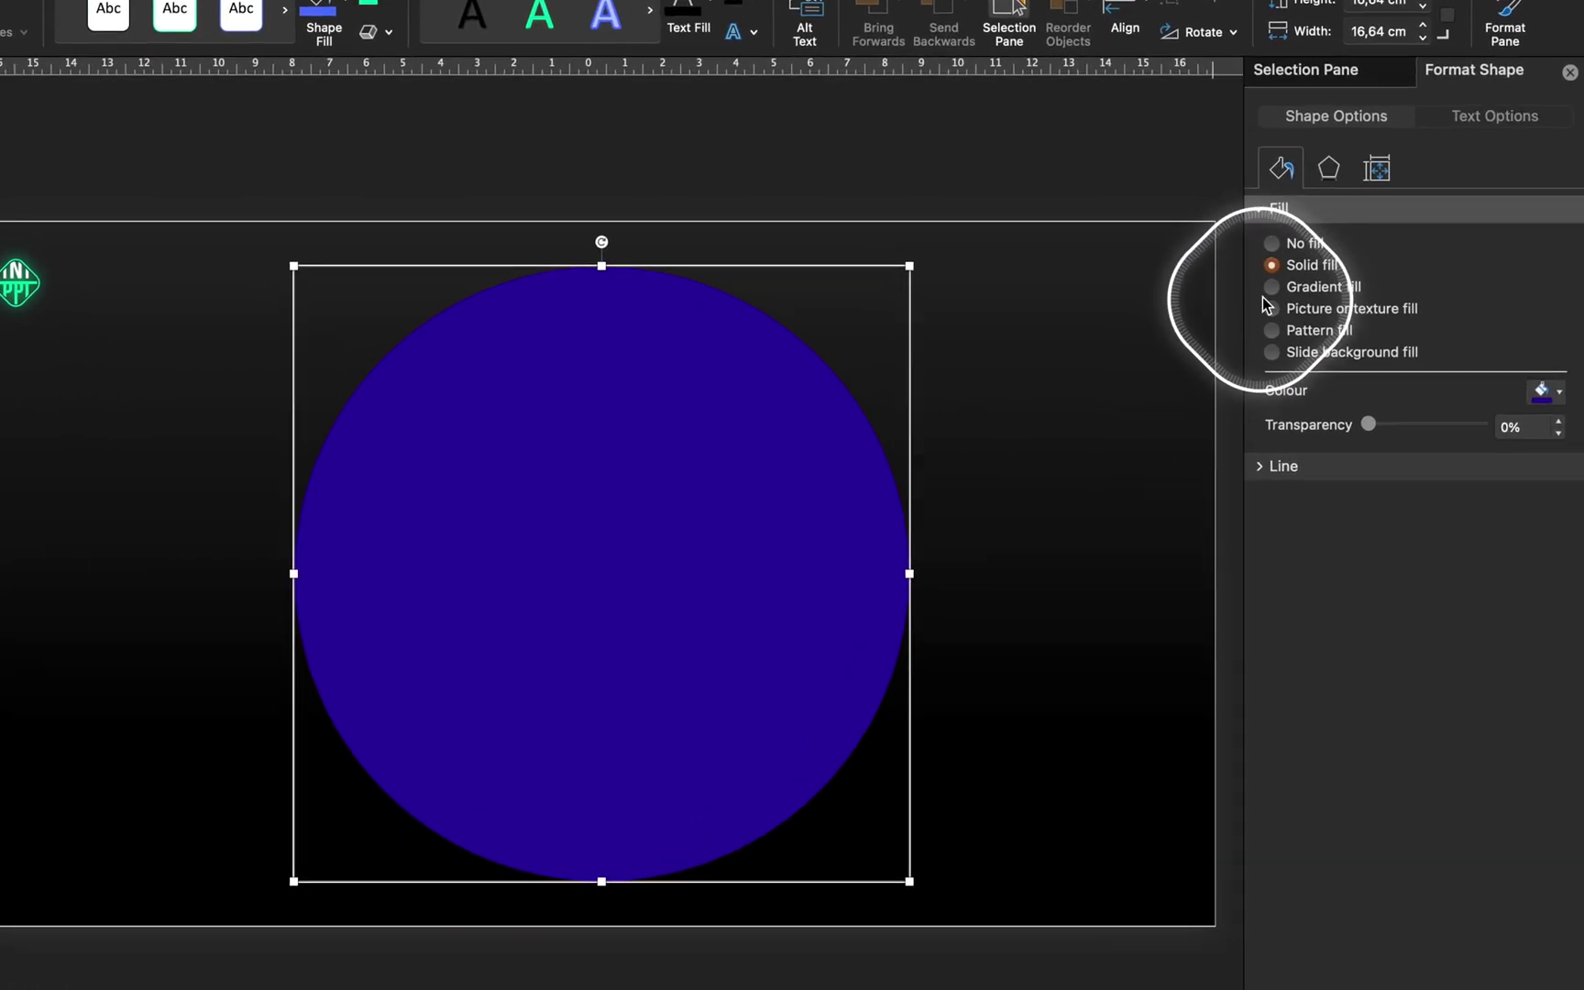
Step: Fill the circle with a cyan radial gradient from the centre, outer stop fully transparent
click(1324, 323)
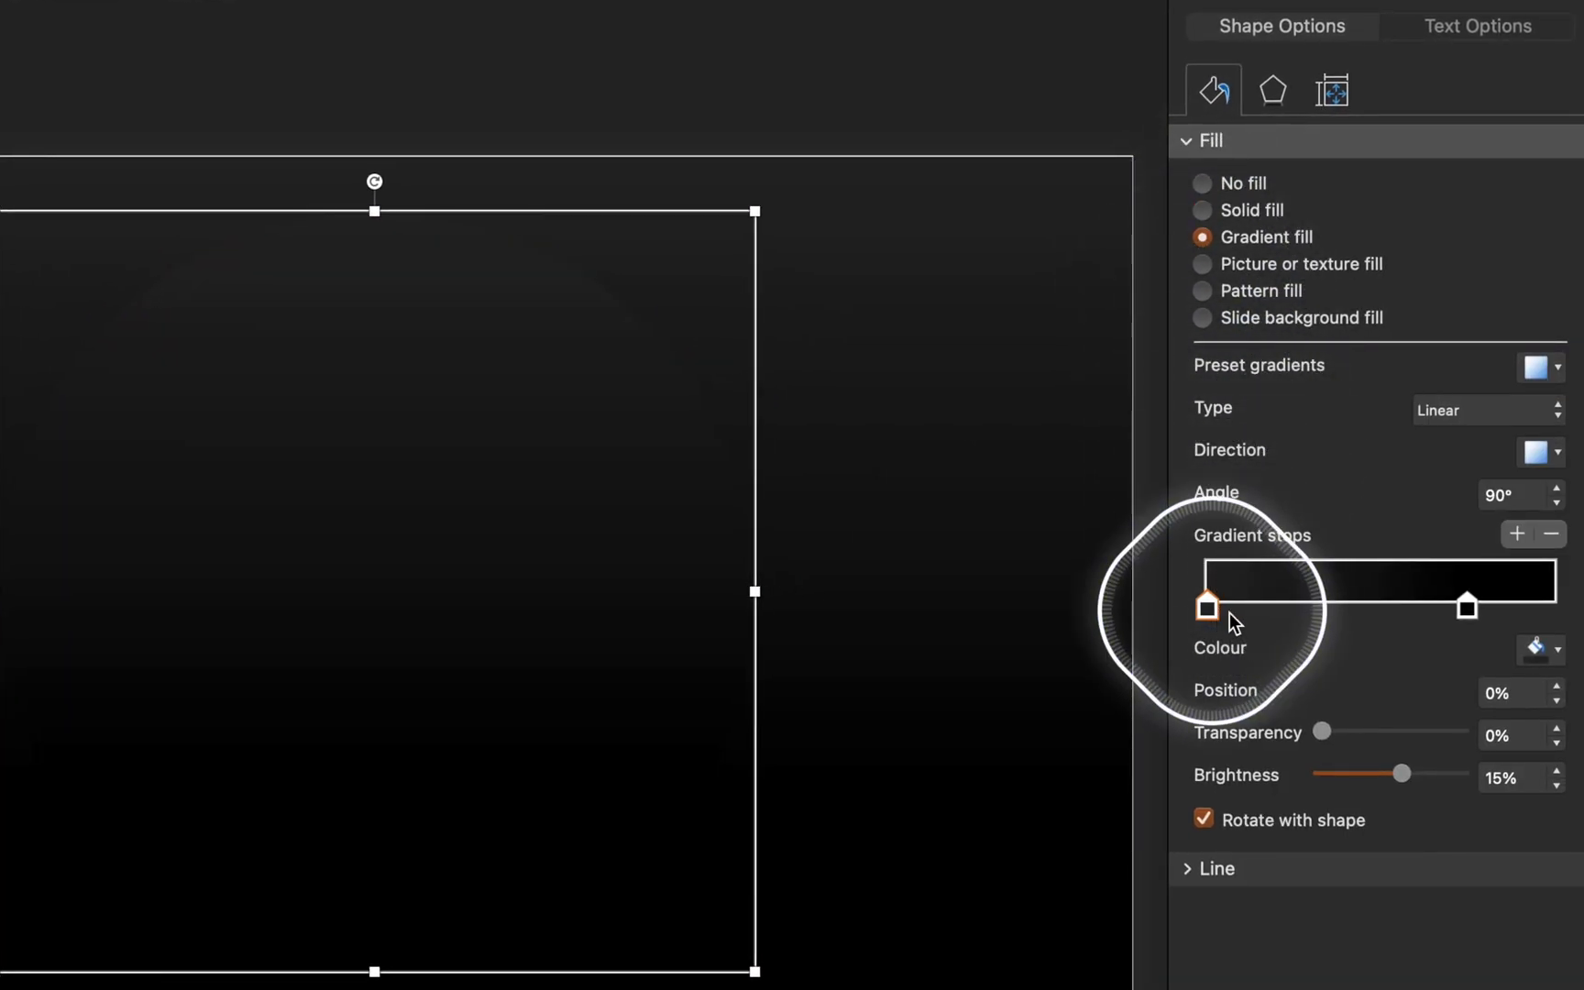
click(1538, 649)
click(1491, 727)
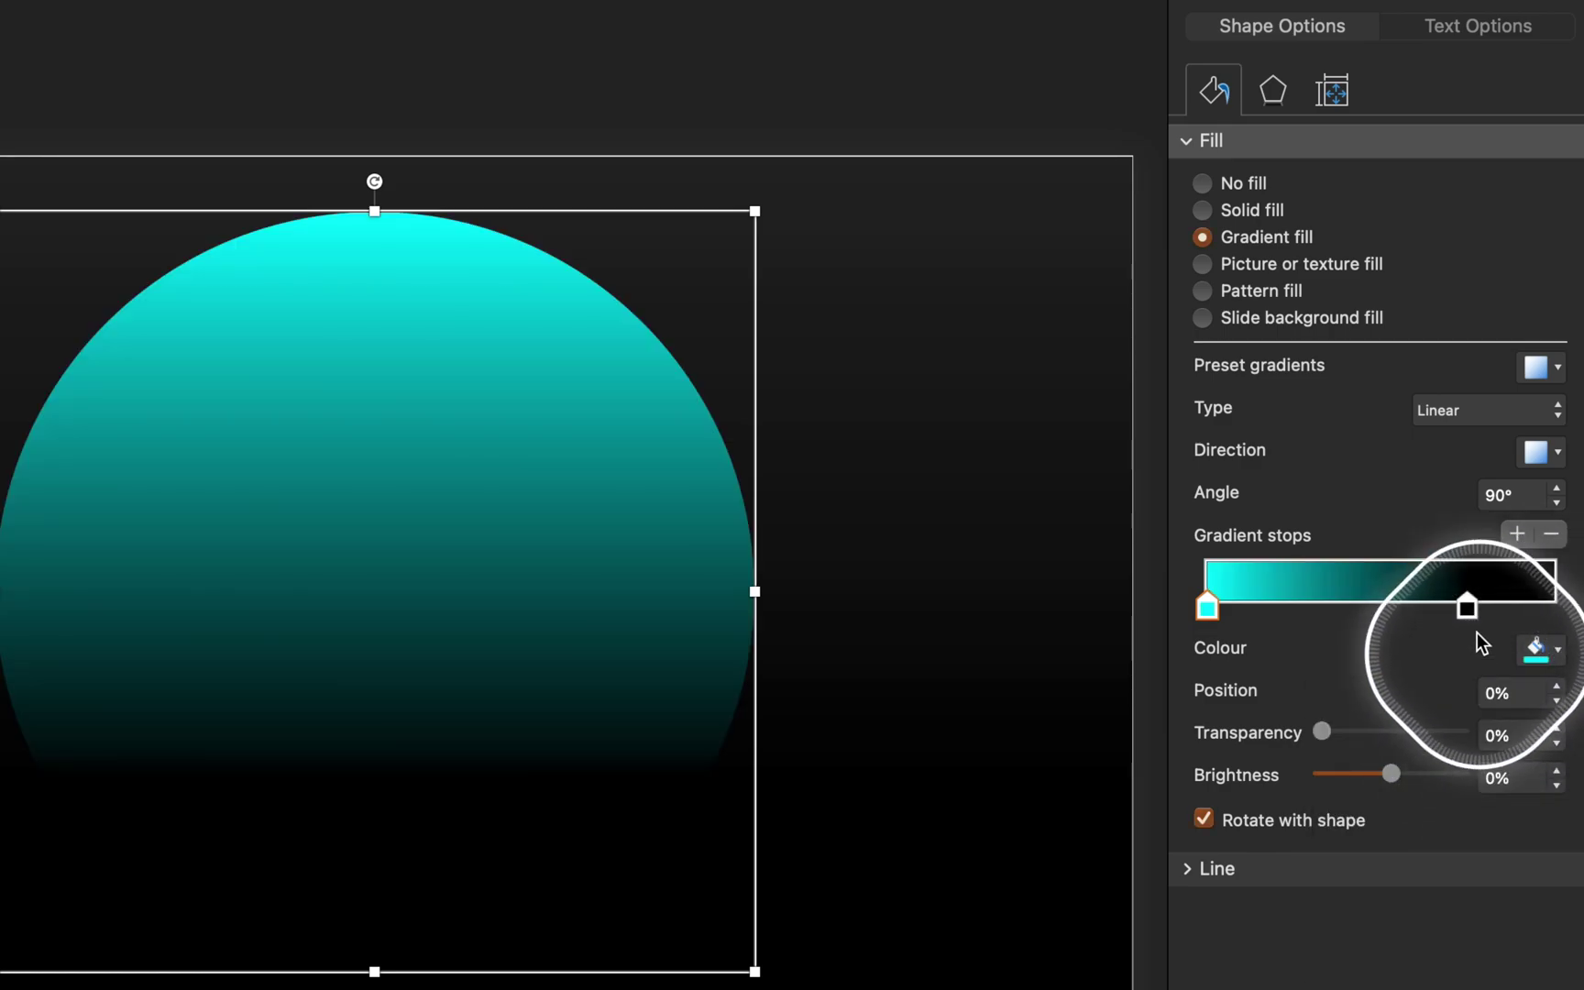
drag(1466, 607, 1553, 608)
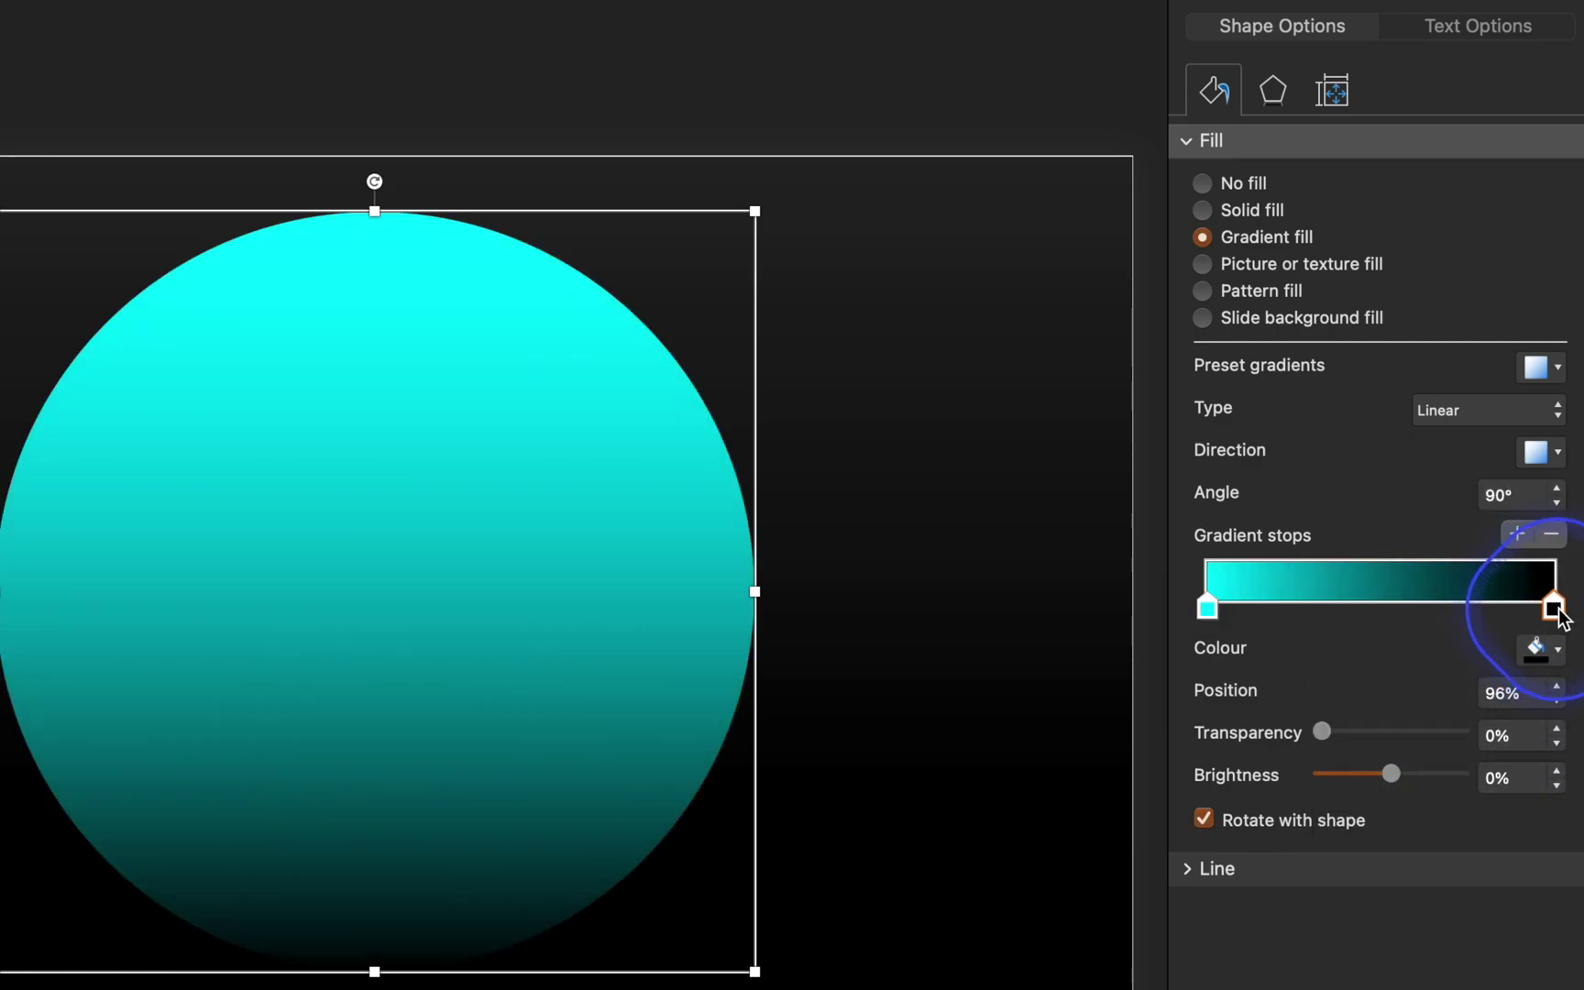
click(1547, 662)
click(1487, 731)
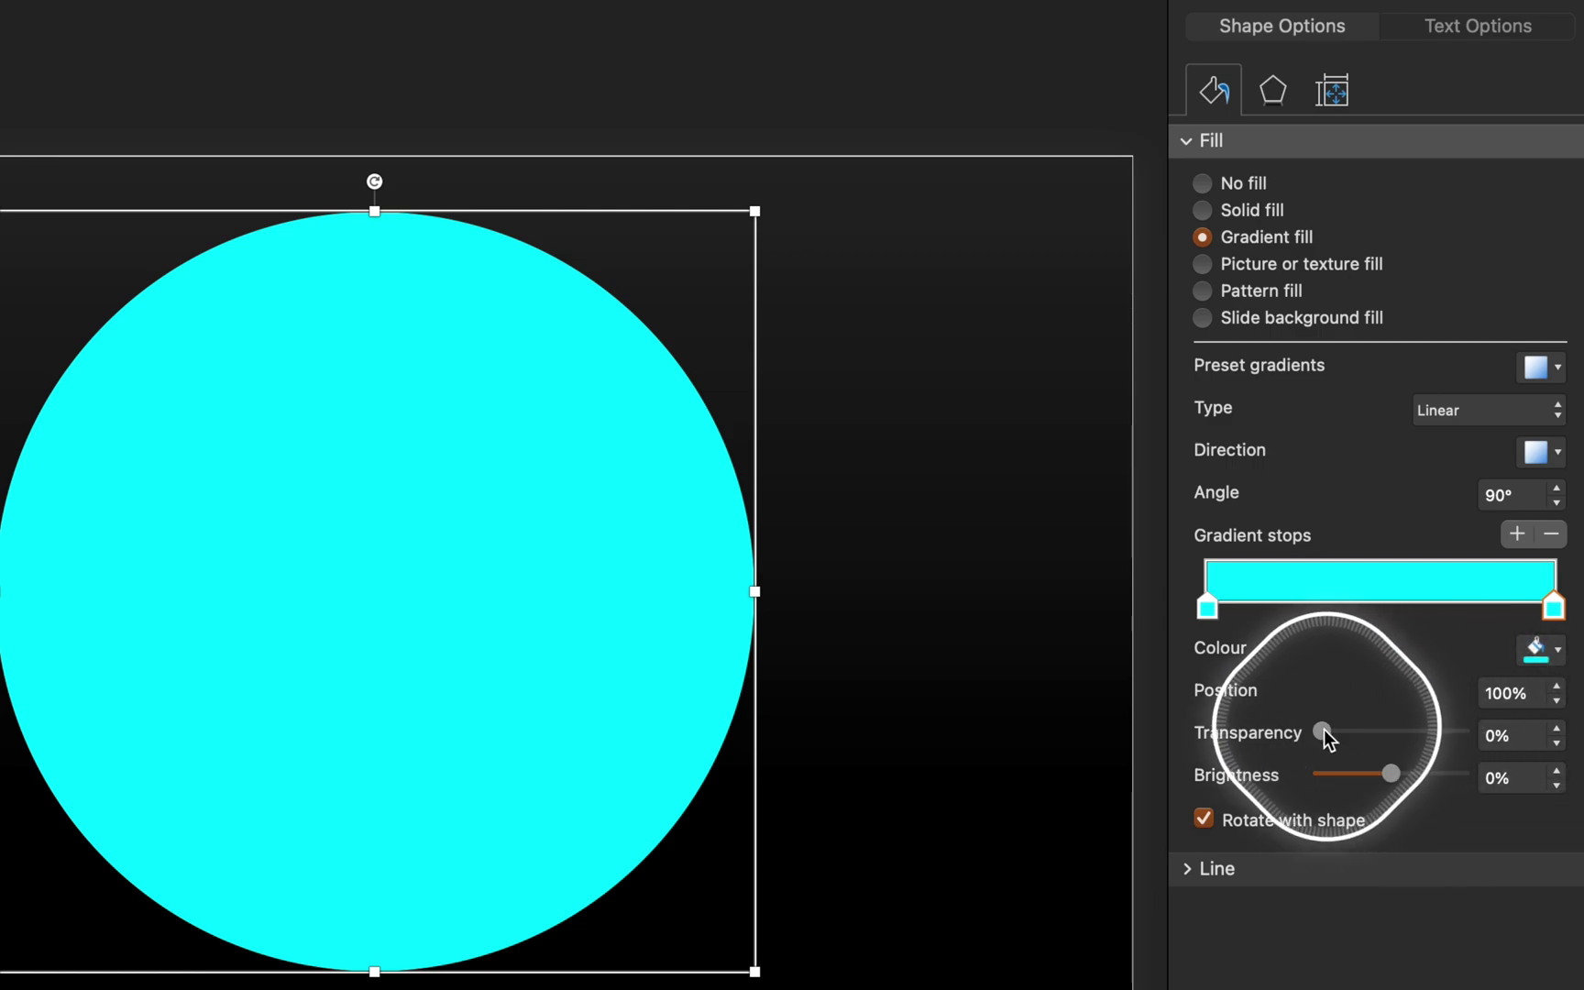
drag(1323, 731, 1503, 730)
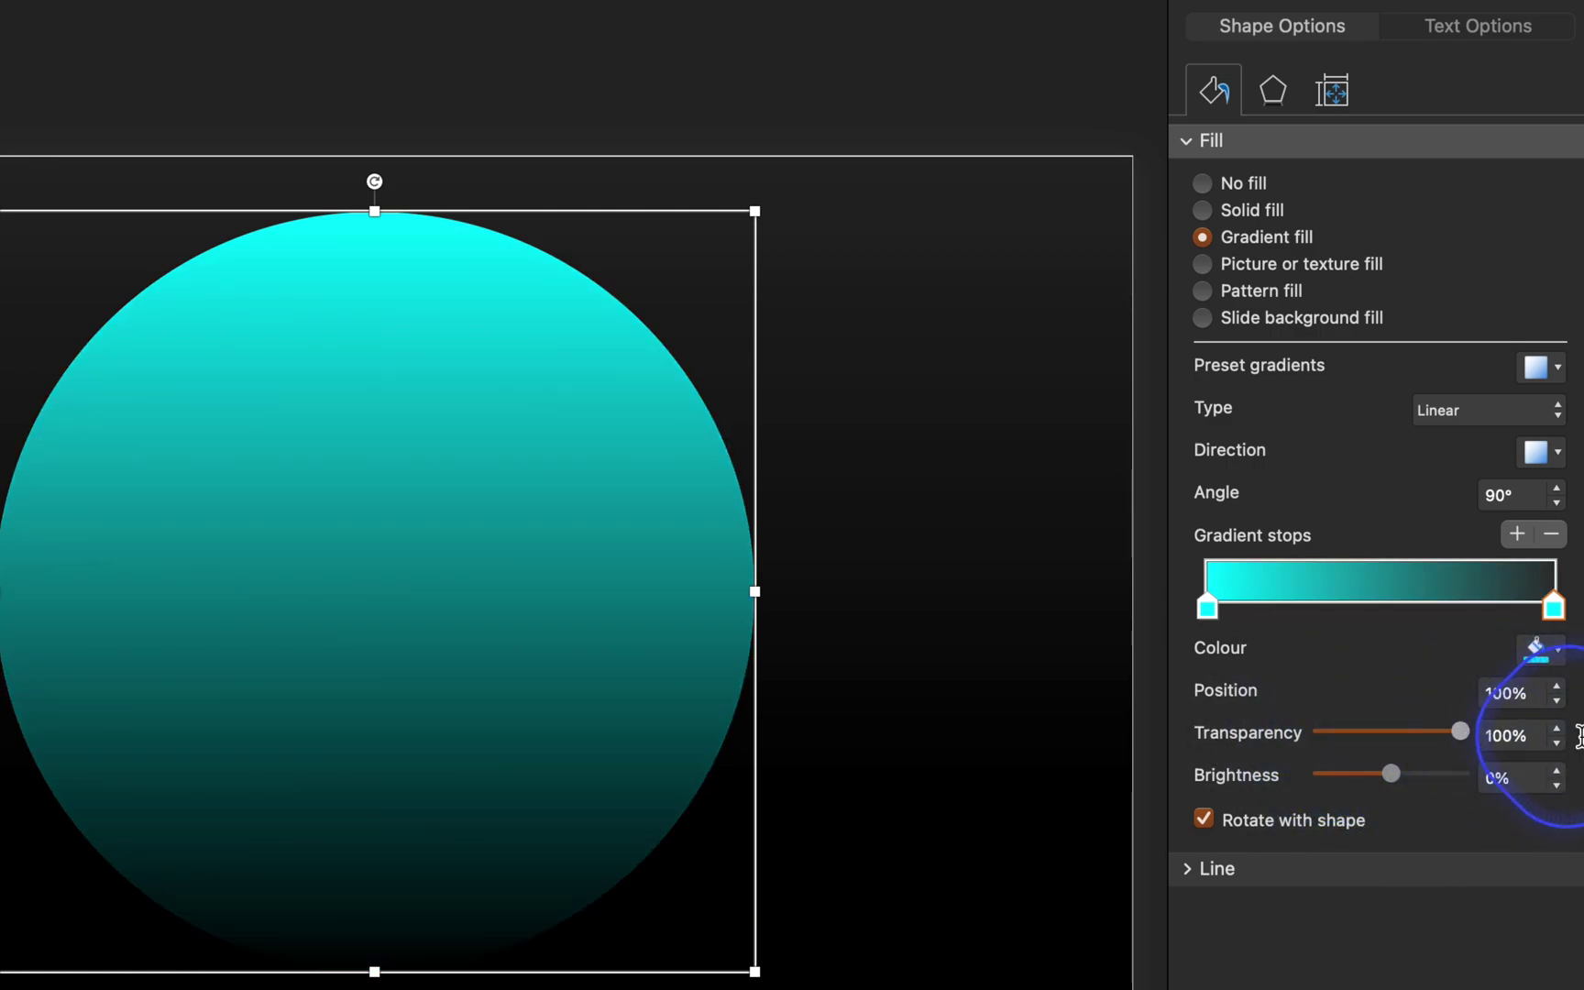
click(1466, 417)
click(1449, 446)
click(1537, 453)
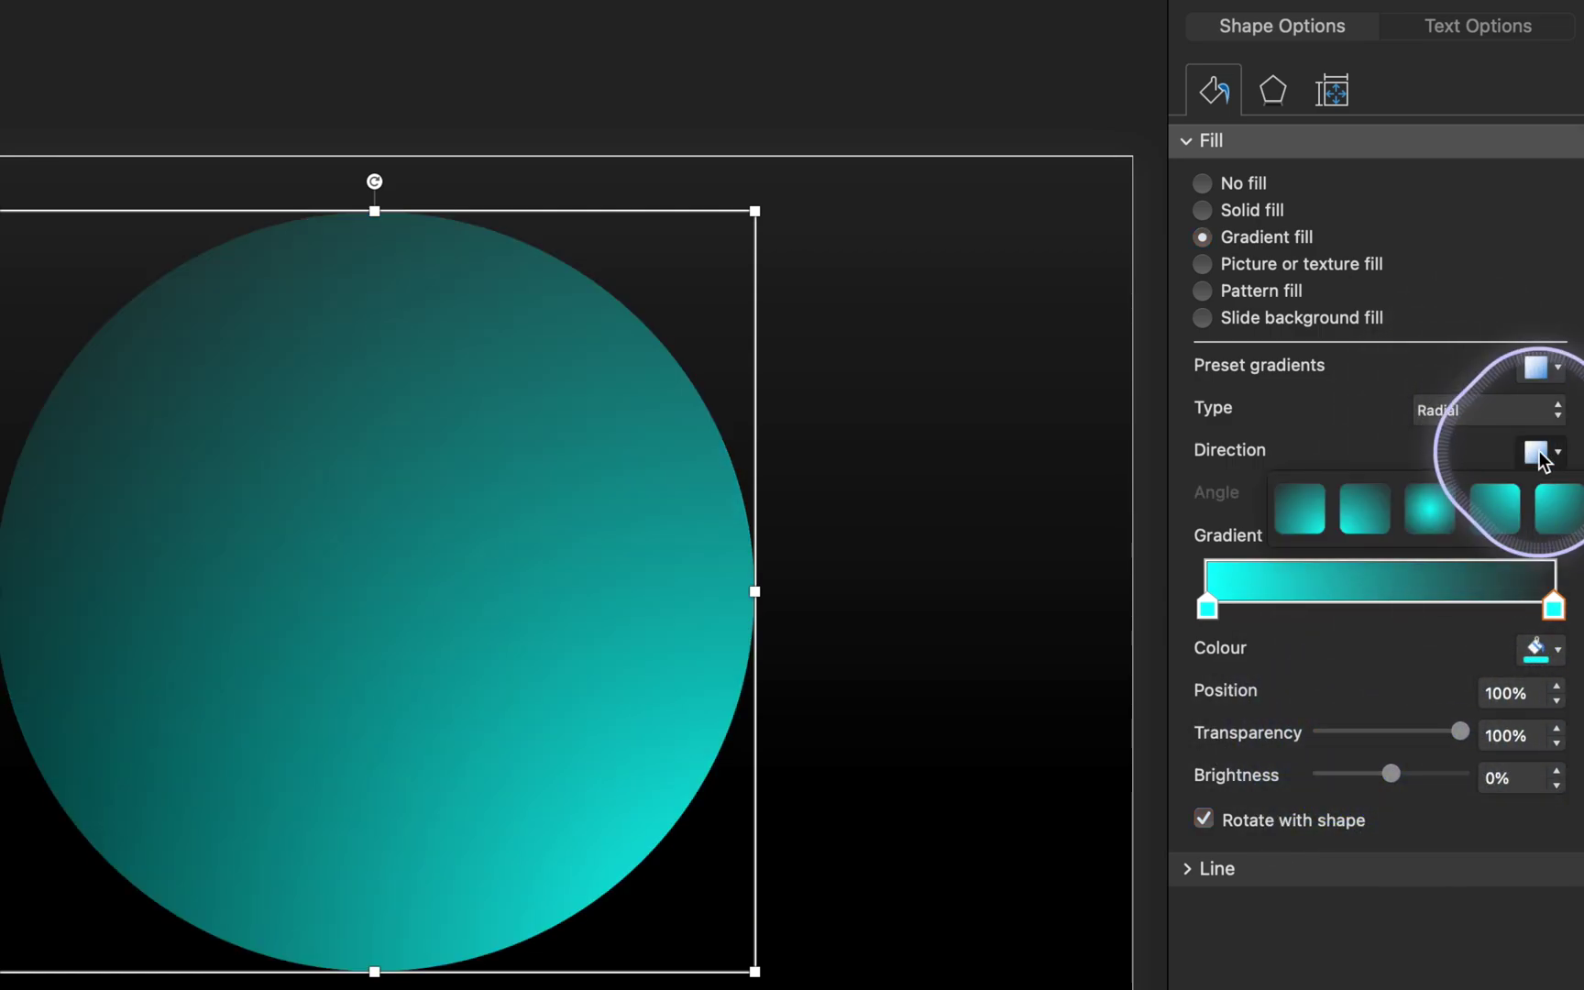
click(1434, 510)
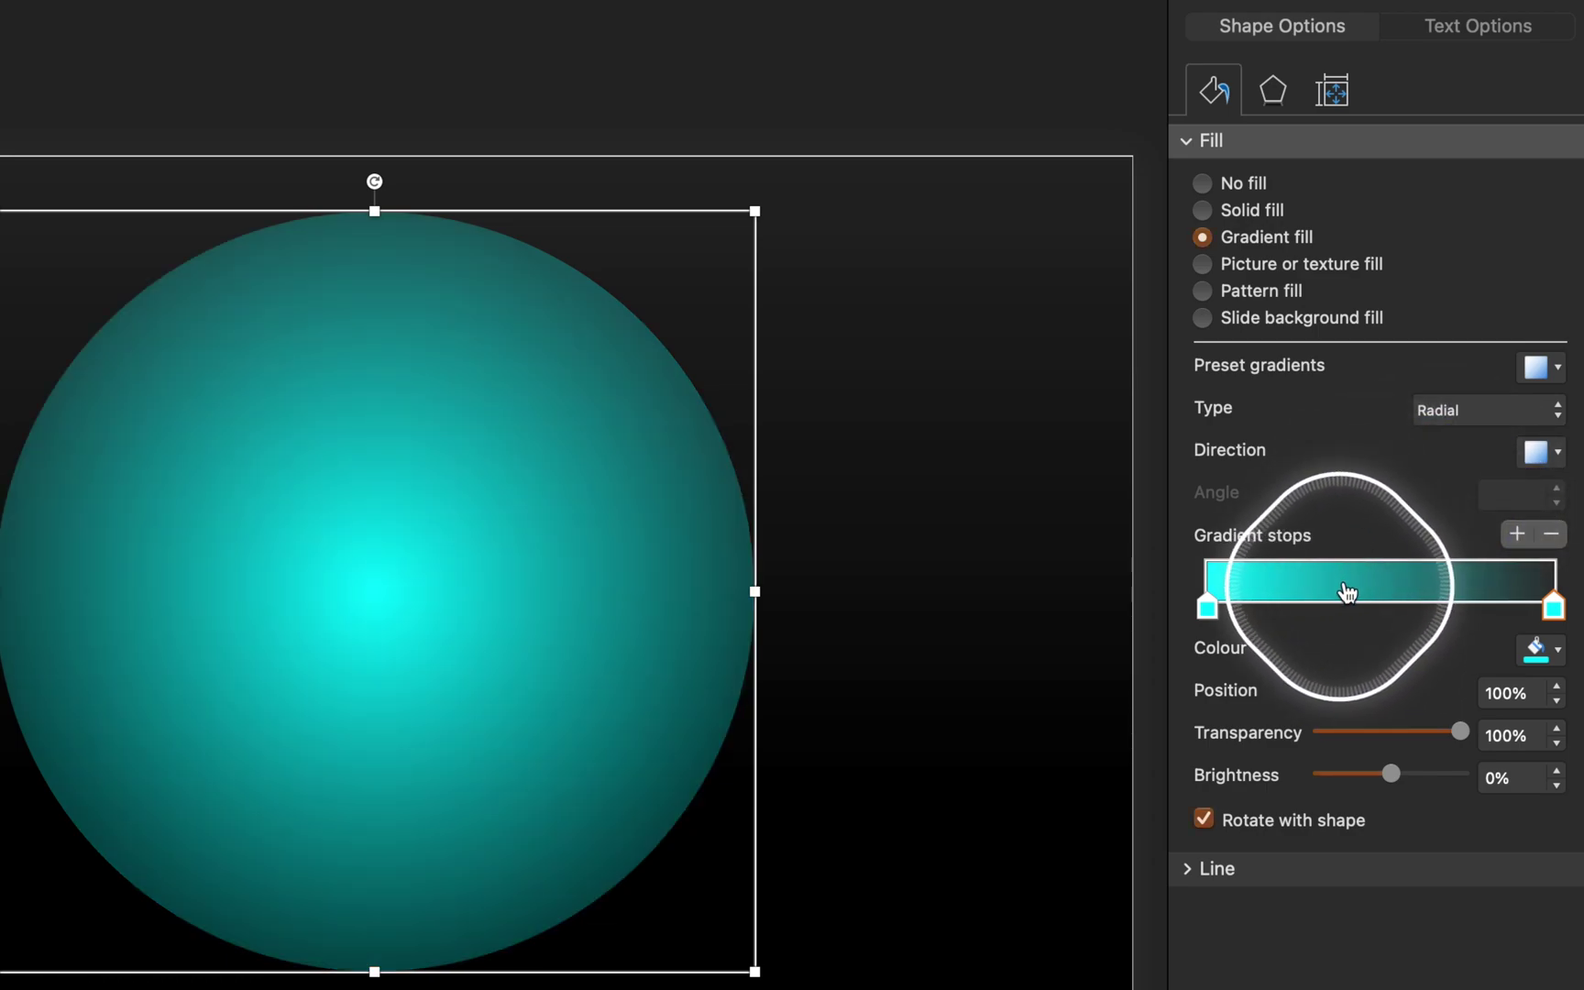
Step: Add 100 pt soft edges and set the centre gradient stop to 75% transparency
click(1272, 96)
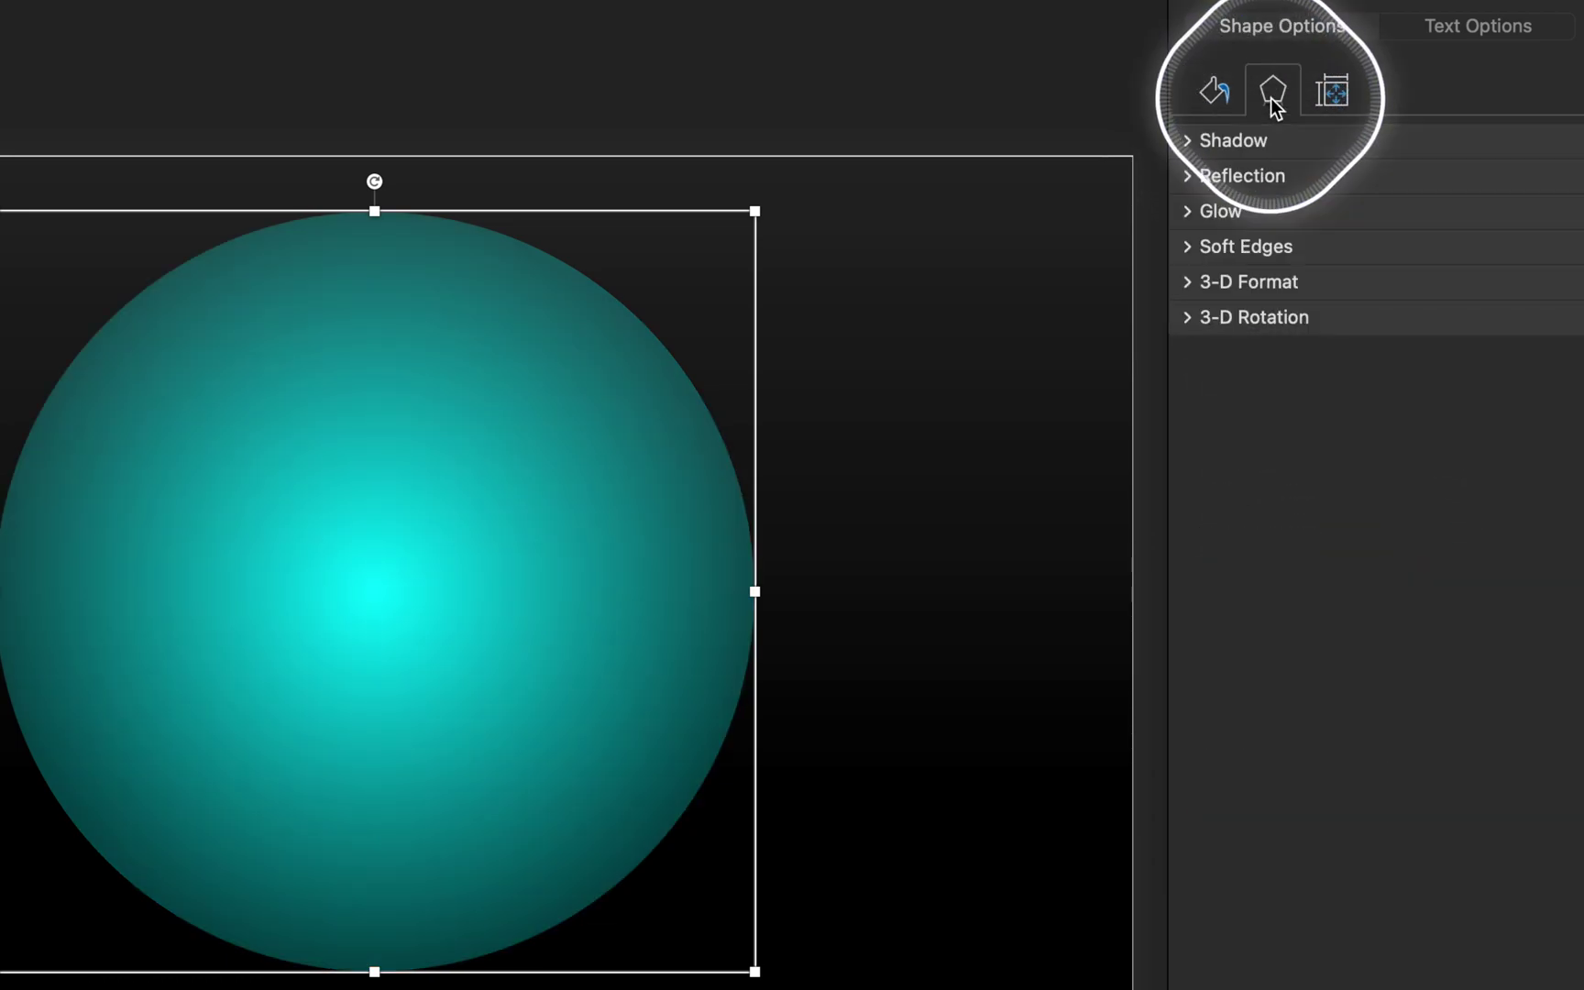
click(1189, 248)
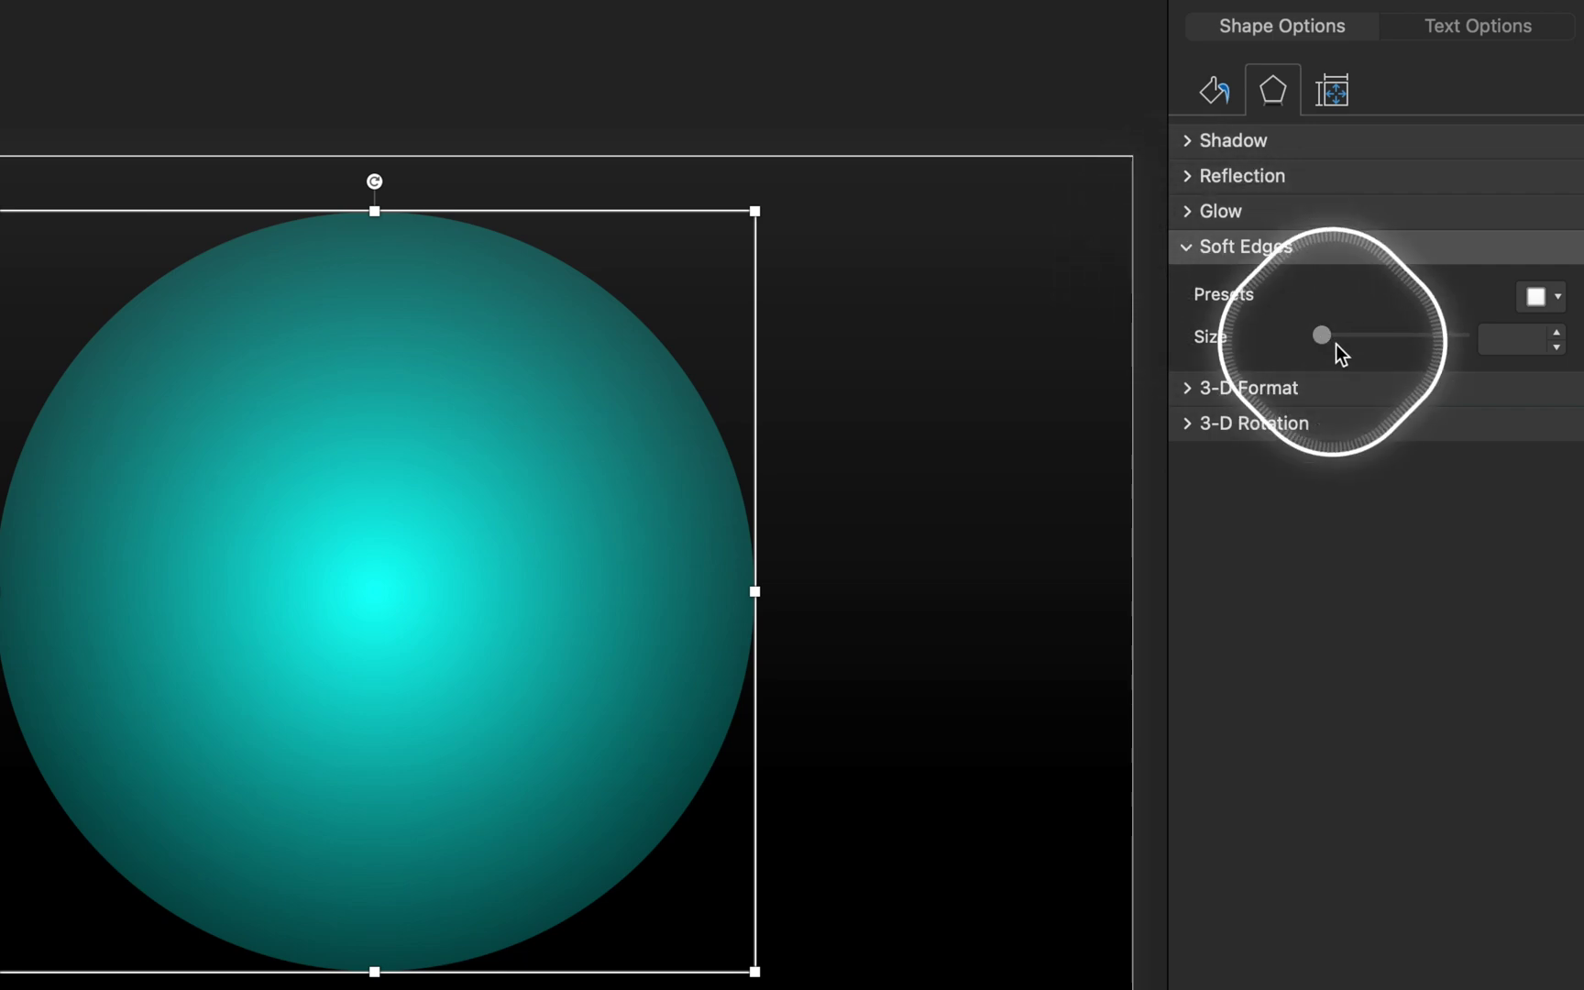
drag(1323, 343, 1559, 358)
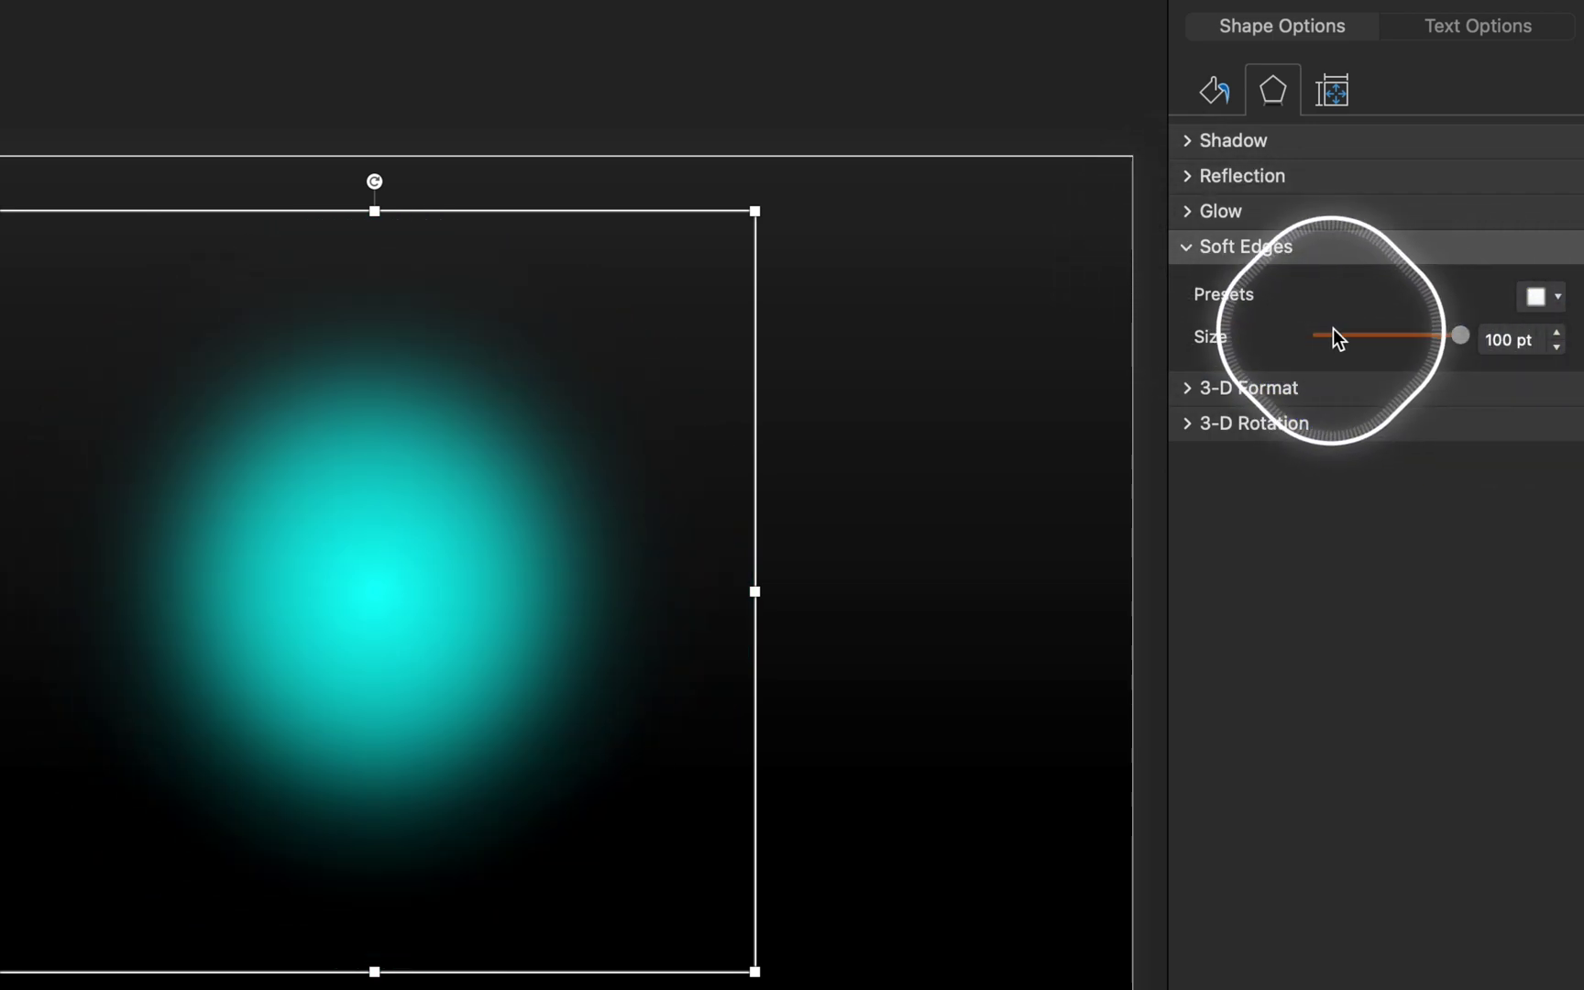
click(1214, 97)
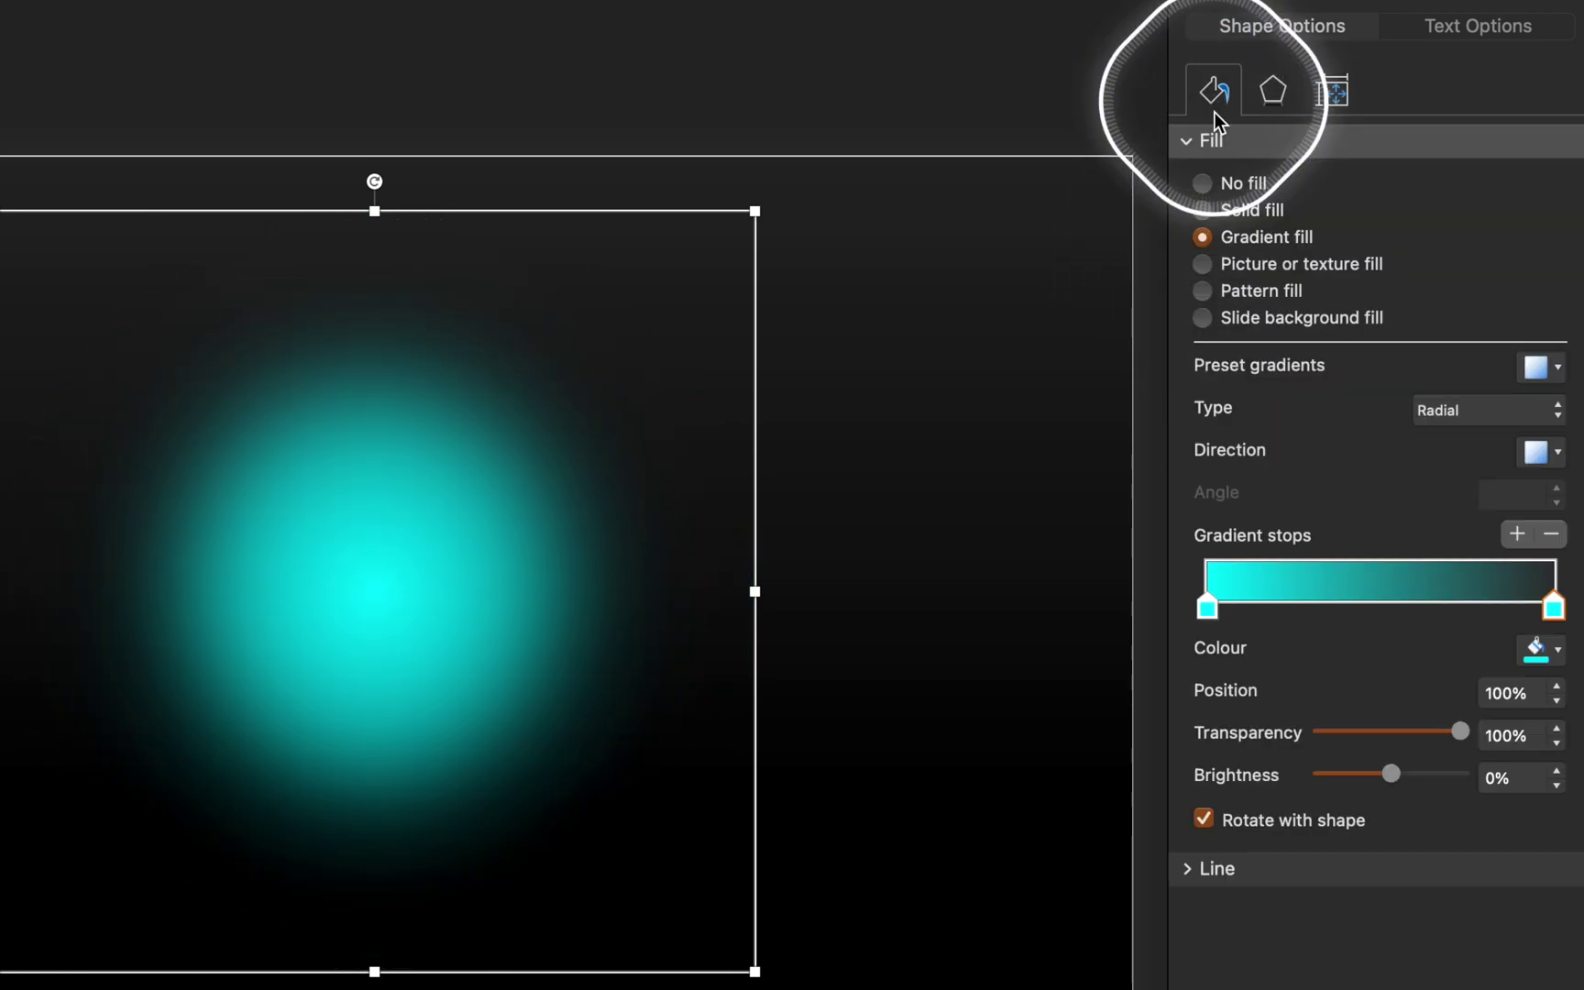
click(1207, 607)
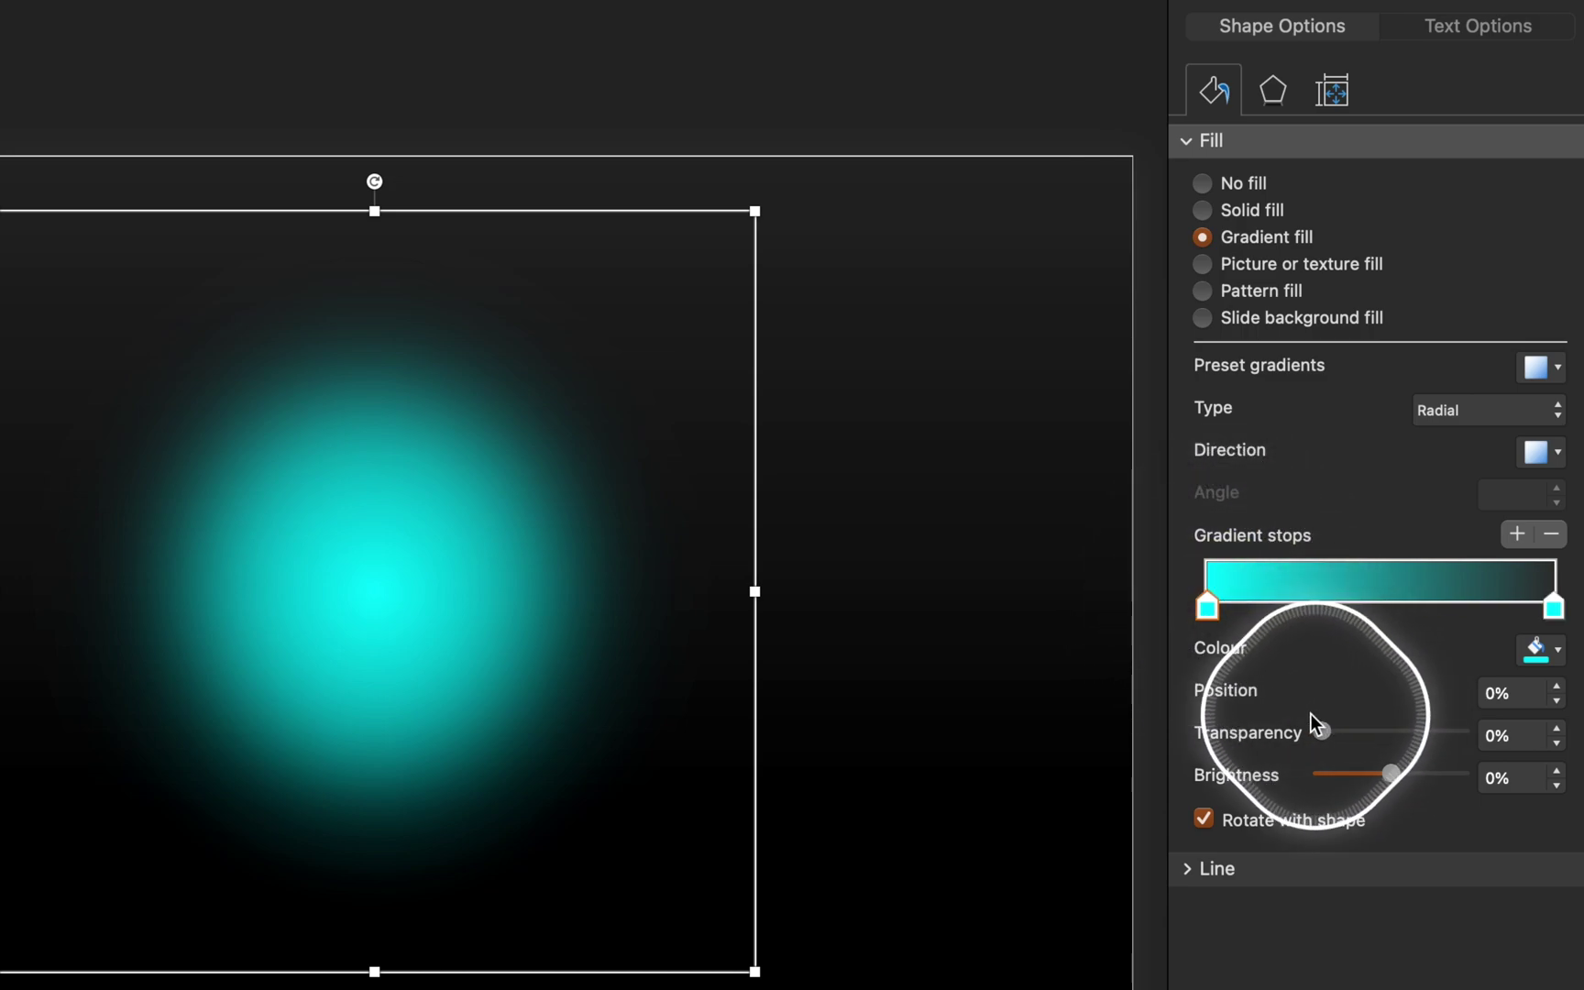
drag(1327, 730, 1387, 731)
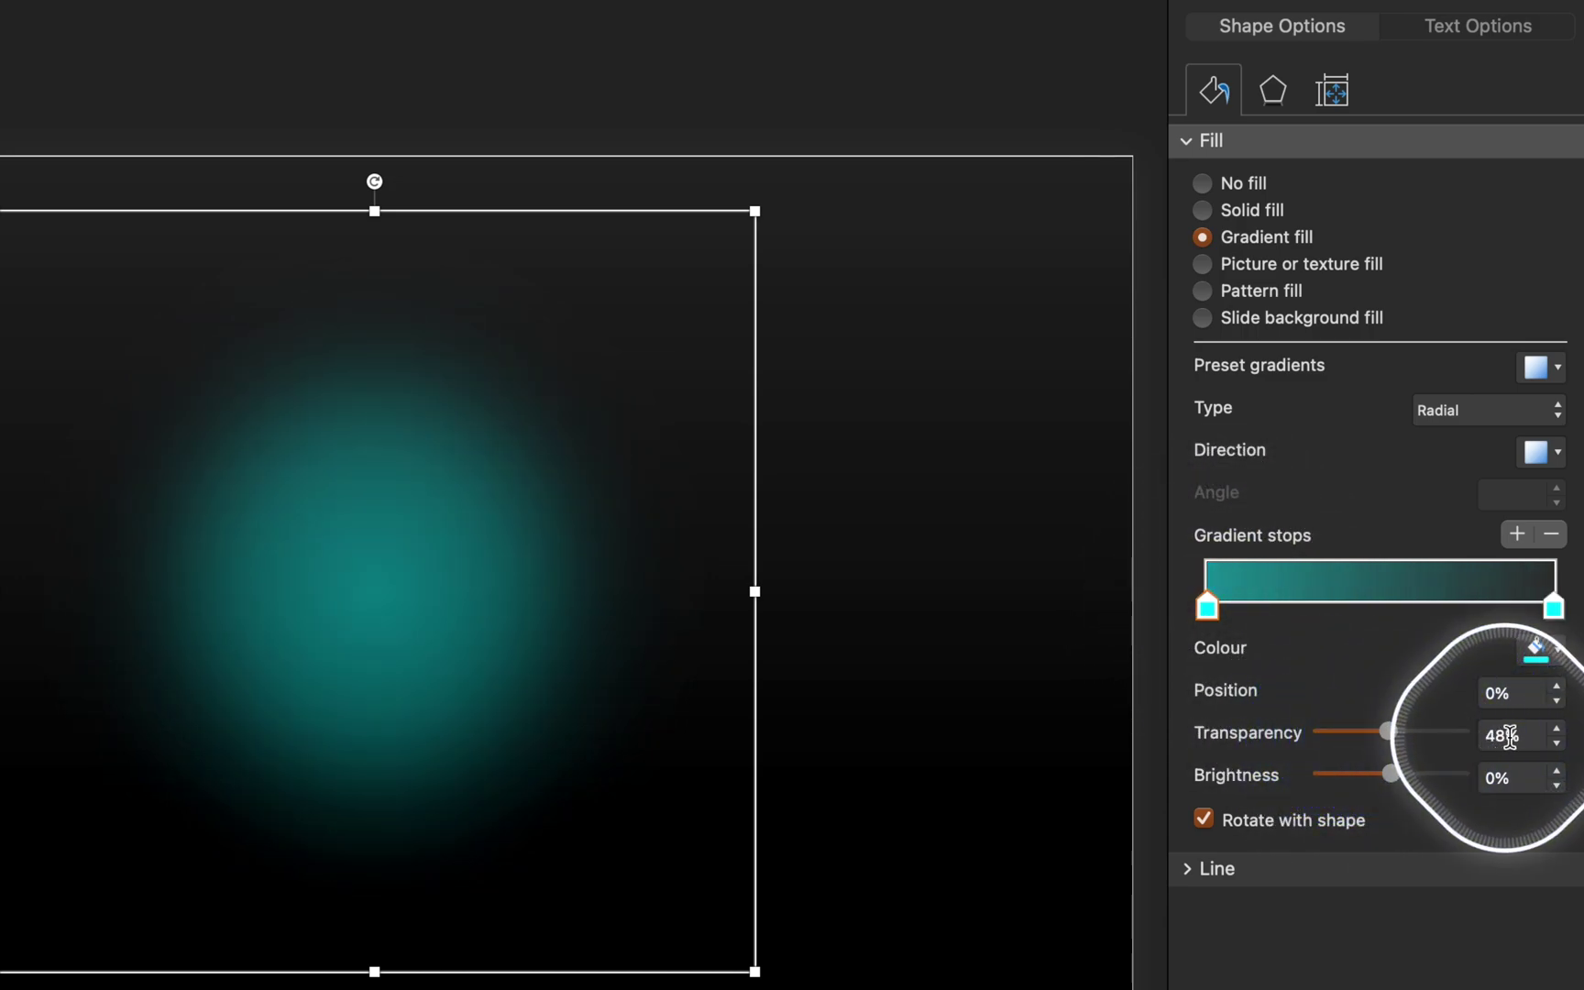
double_click(1509, 736)
text(75)
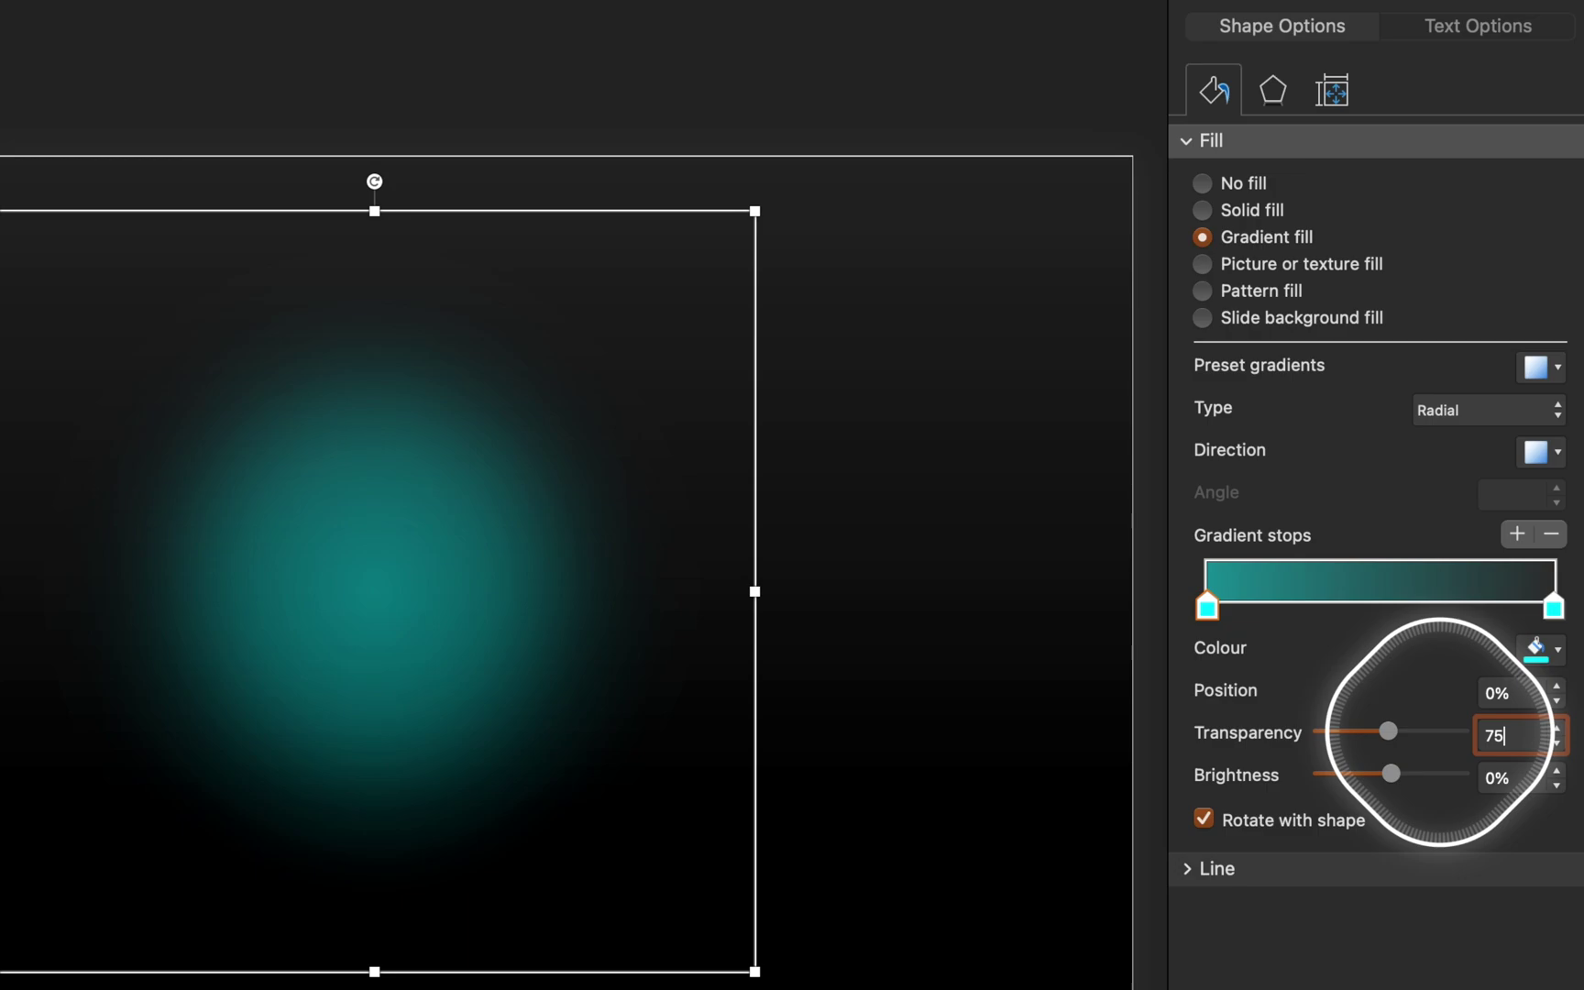
key(Return)
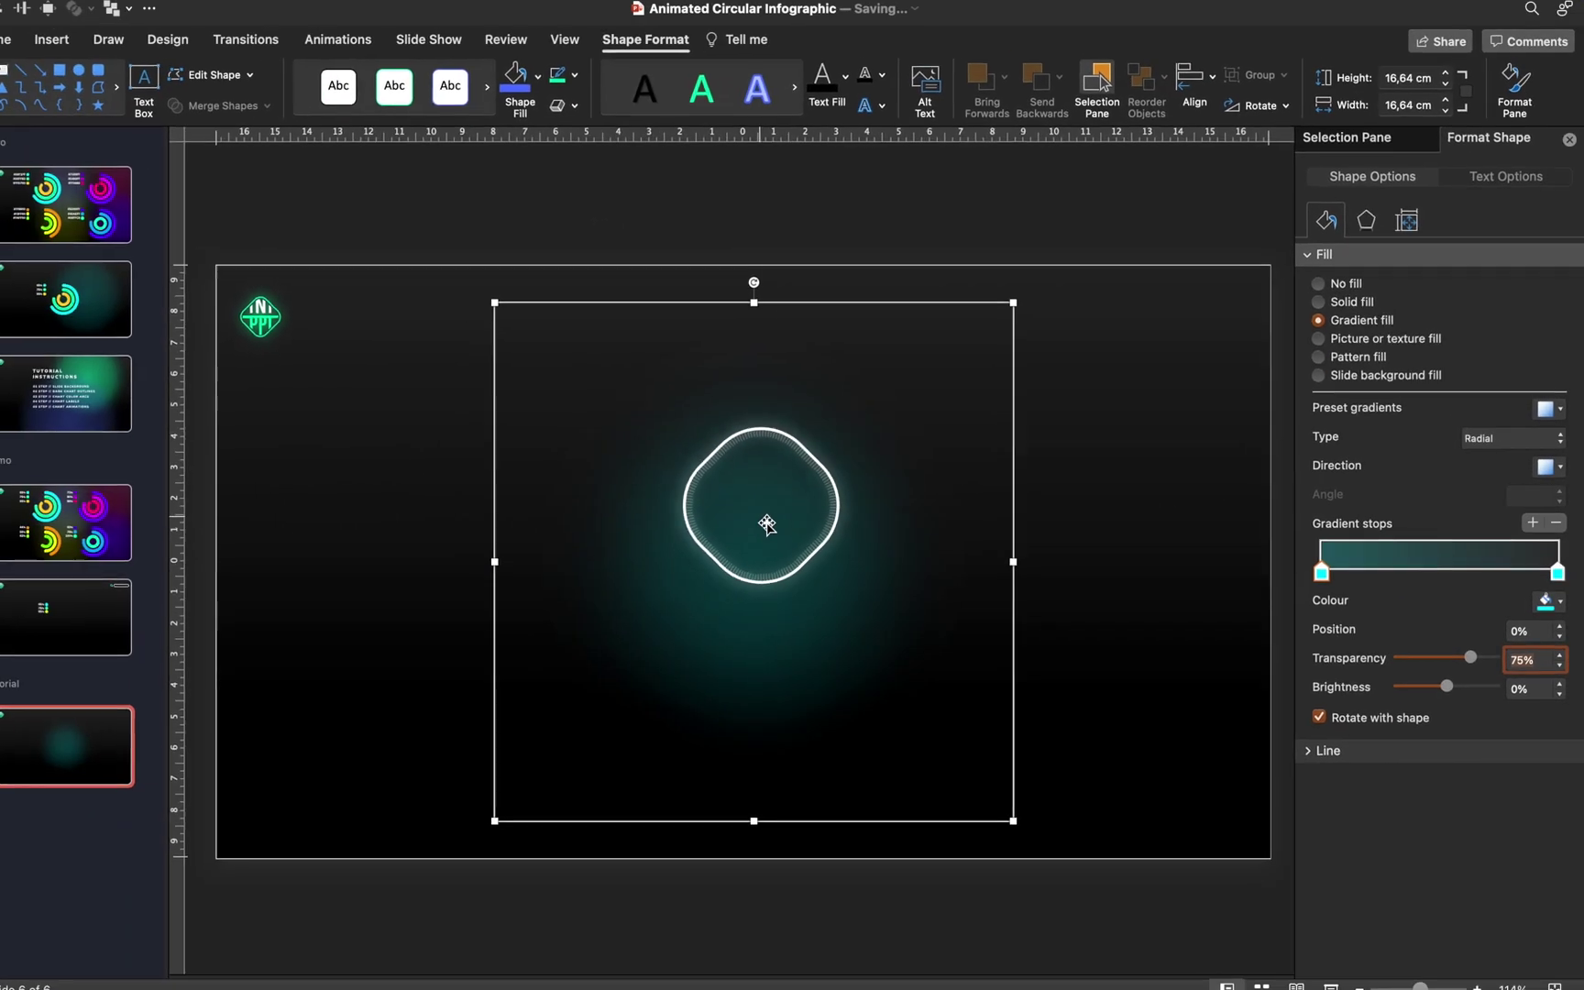
Step: Enlarge the glow to 25.31 cm and shift it toward the upper right
drag(1013, 303, 1125, 191)
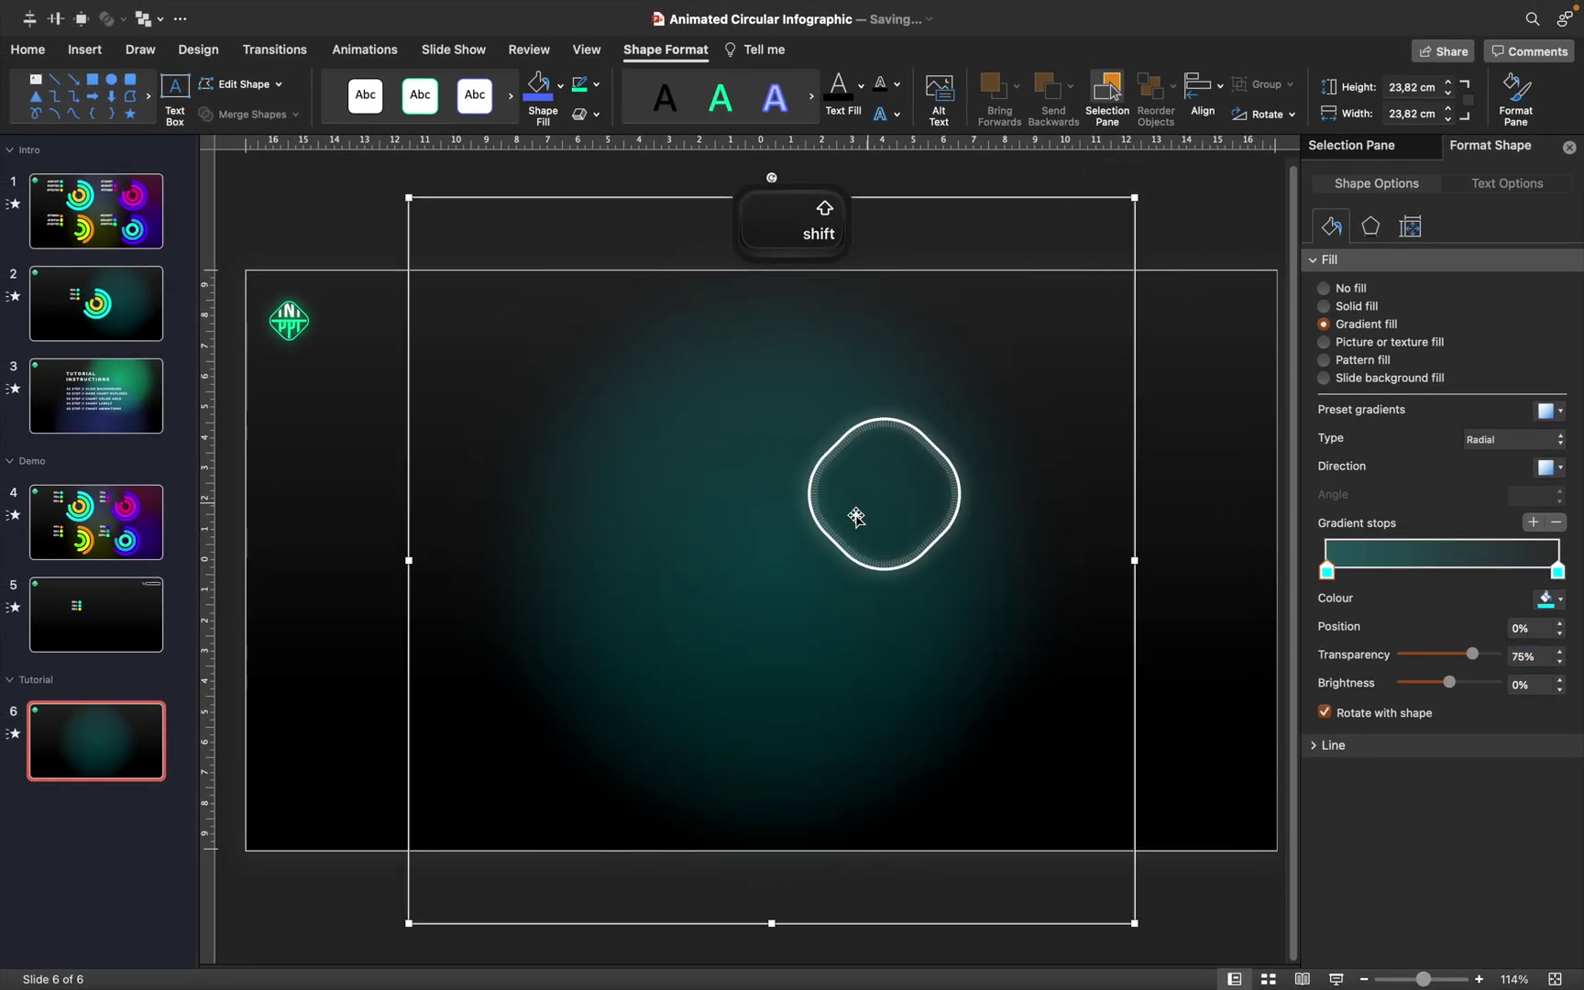
drag(855, 518, 986, 502)
drag(548, 895, 506, 941)
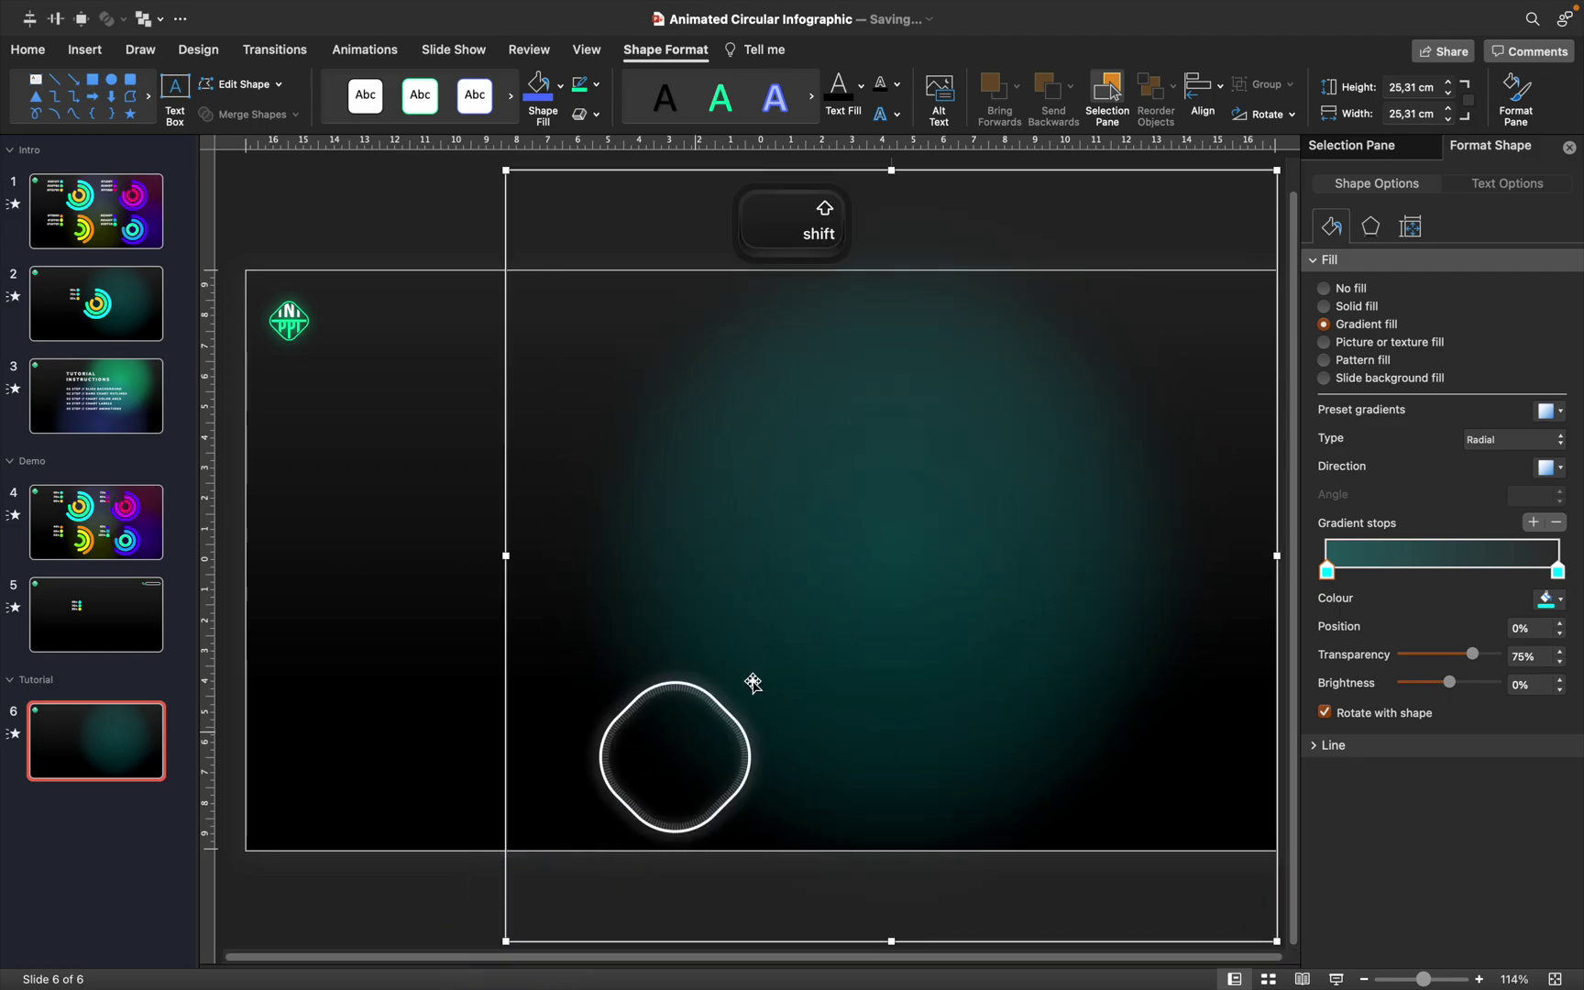
drag(674, 757, 868, 473)
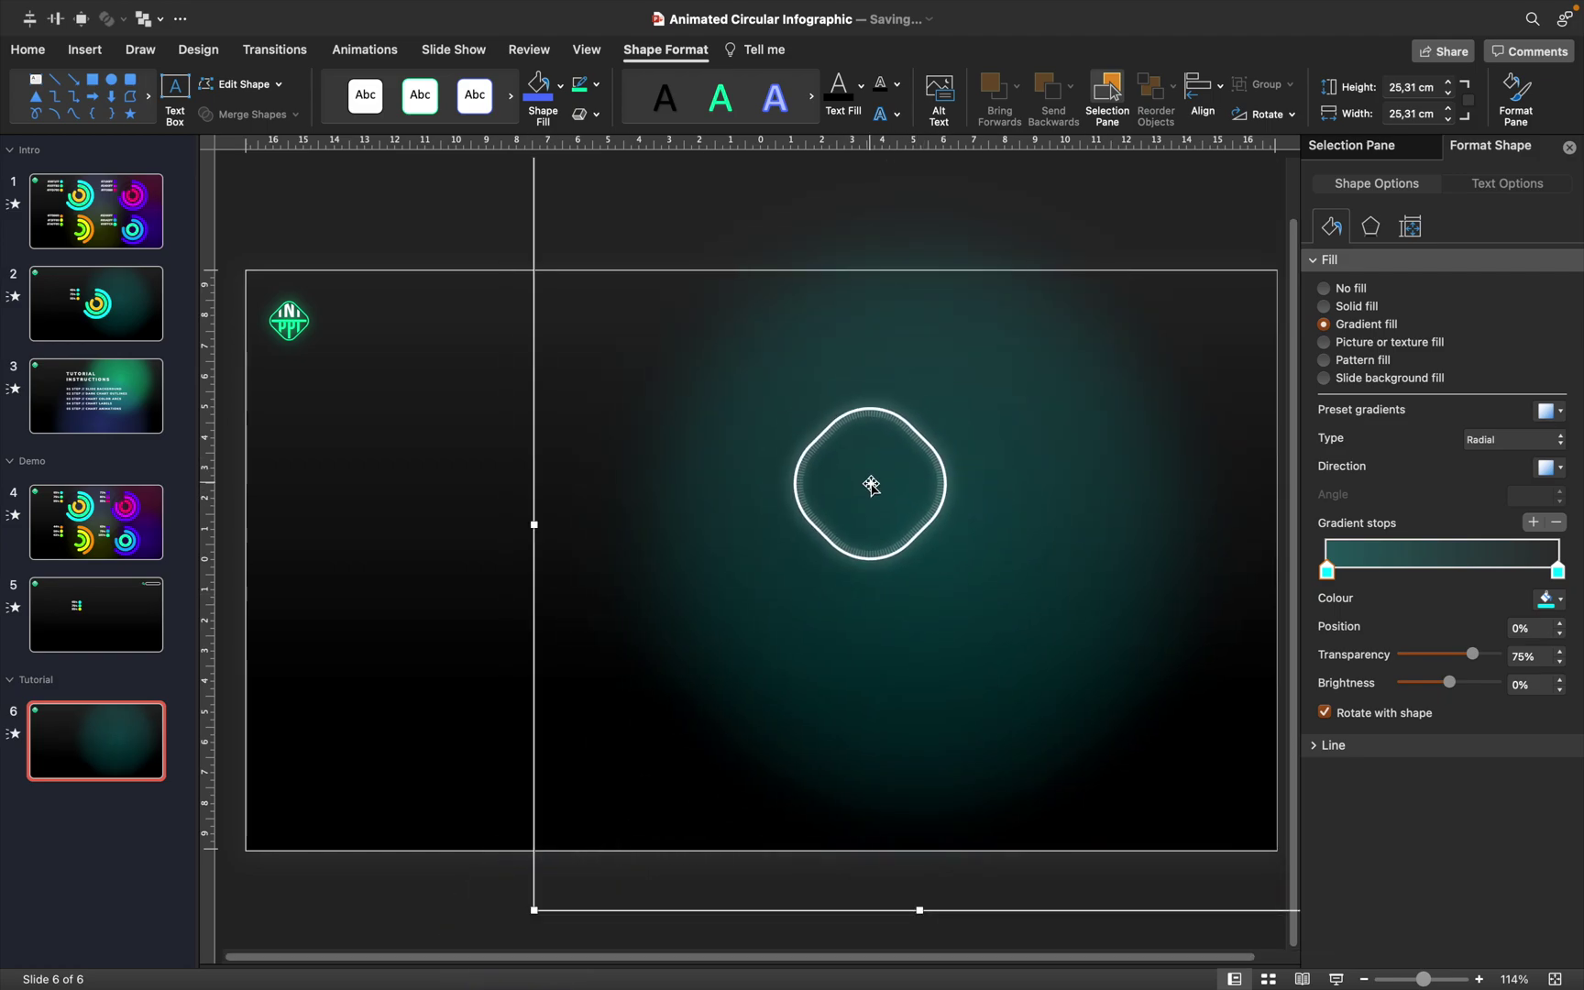
Step: Move the glow onto the master layout so it sits behind slide 6's content
key(super+x)
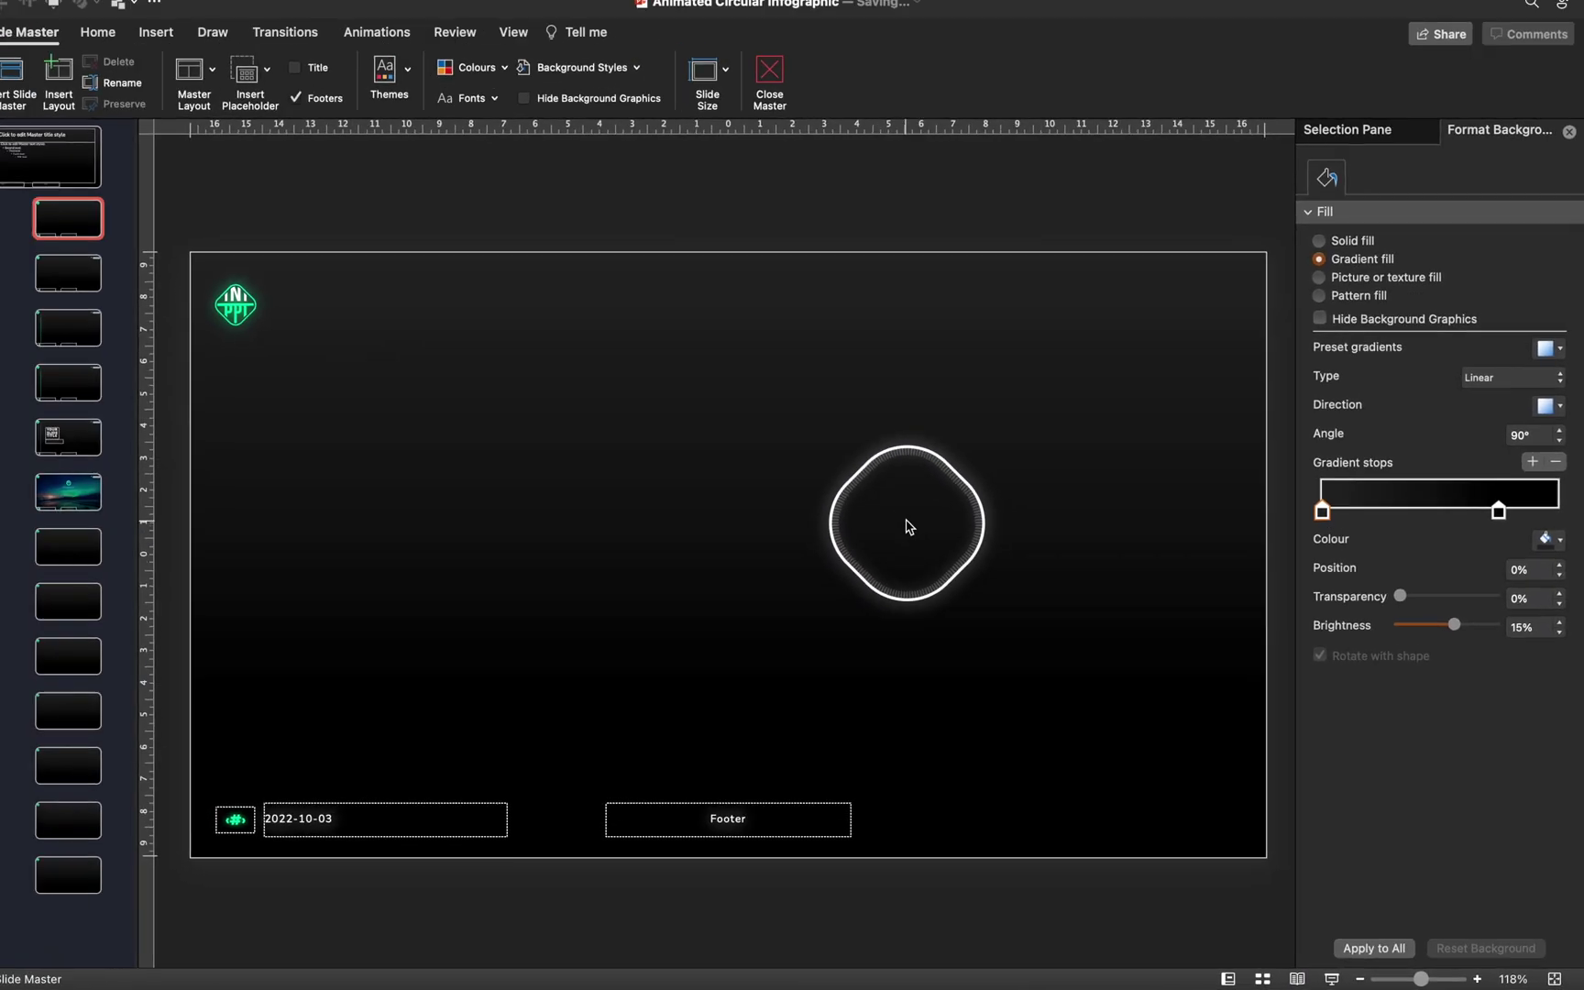
key(super+v)
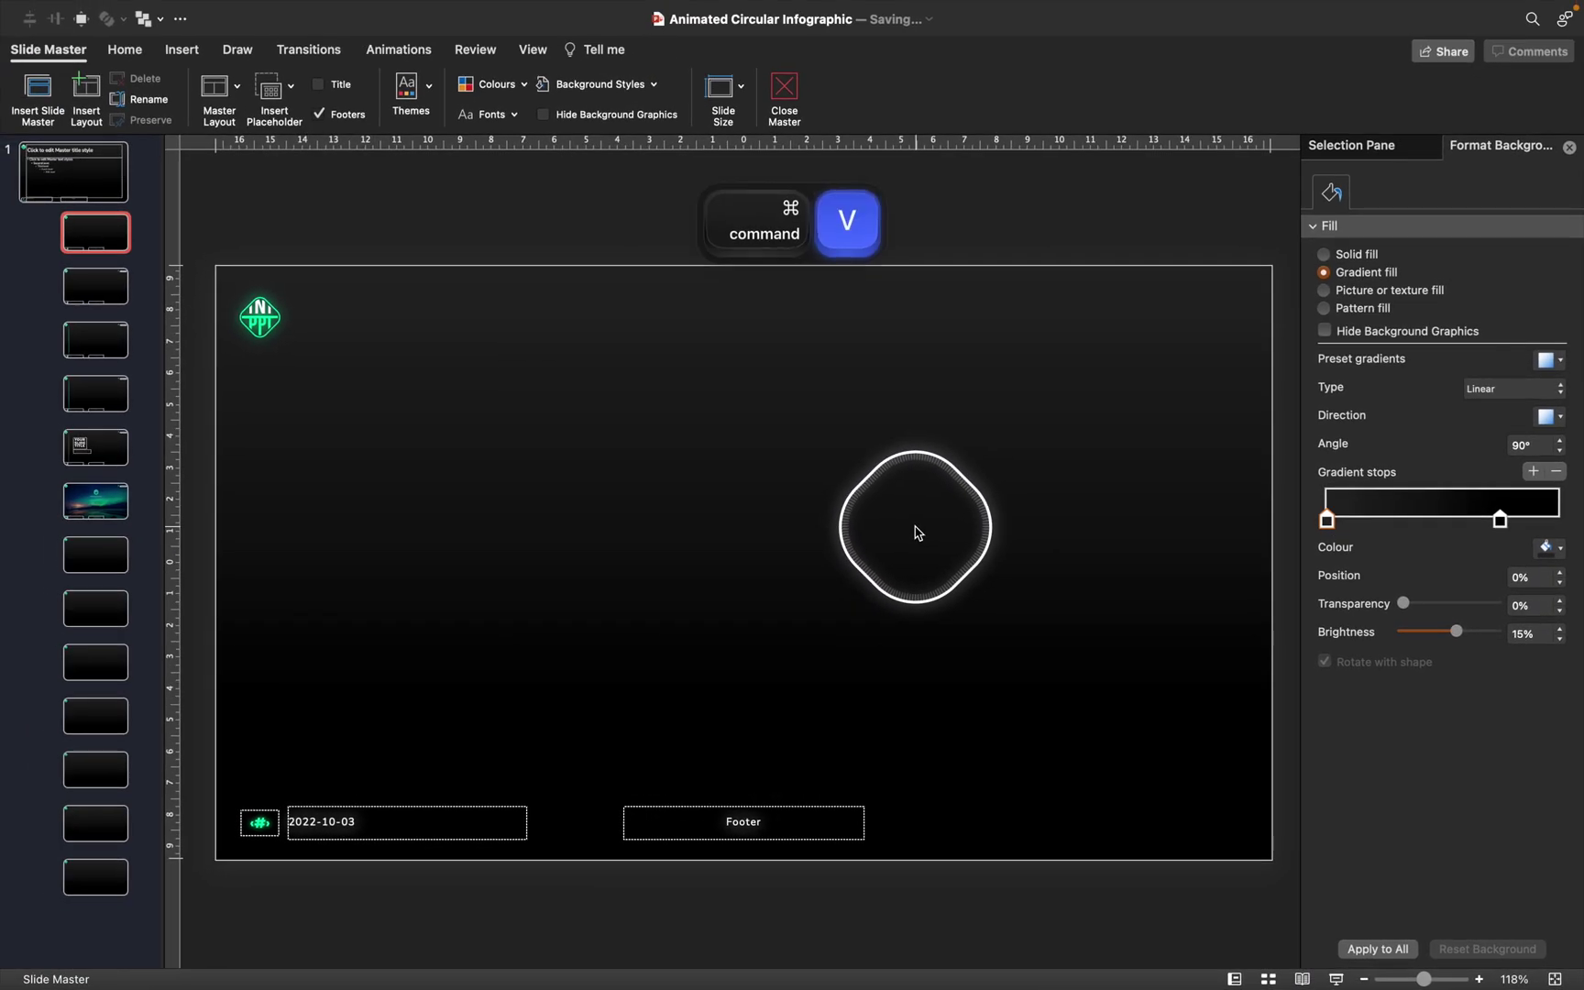
drag(915, 532, 831, 317)
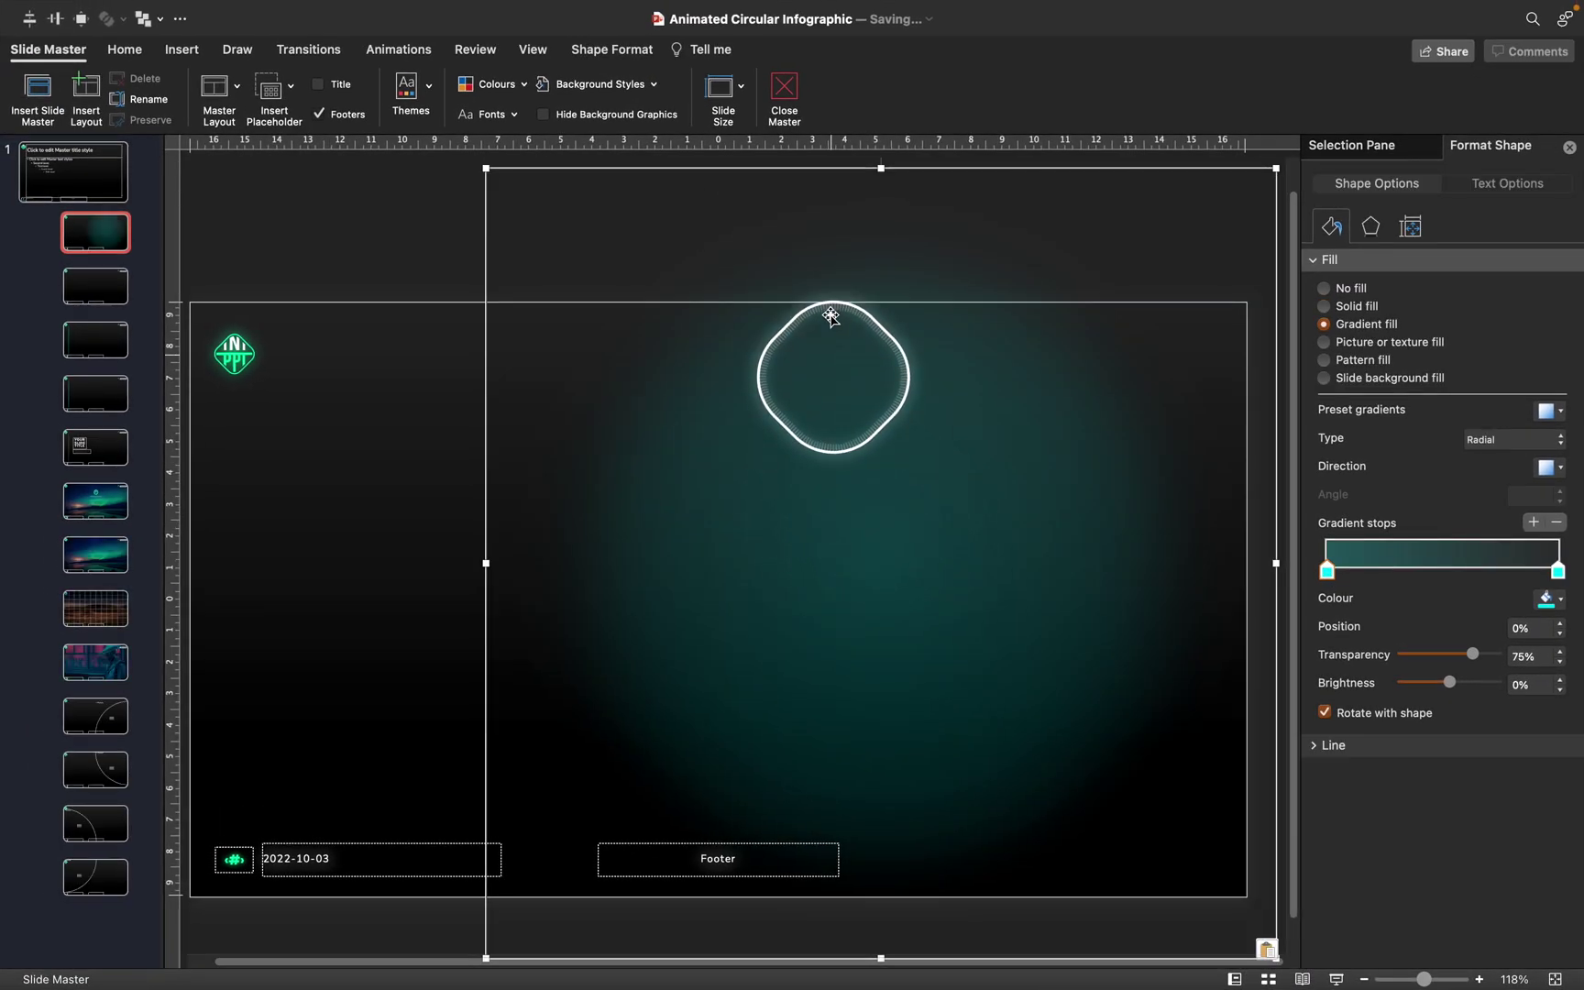
click(784, 94)
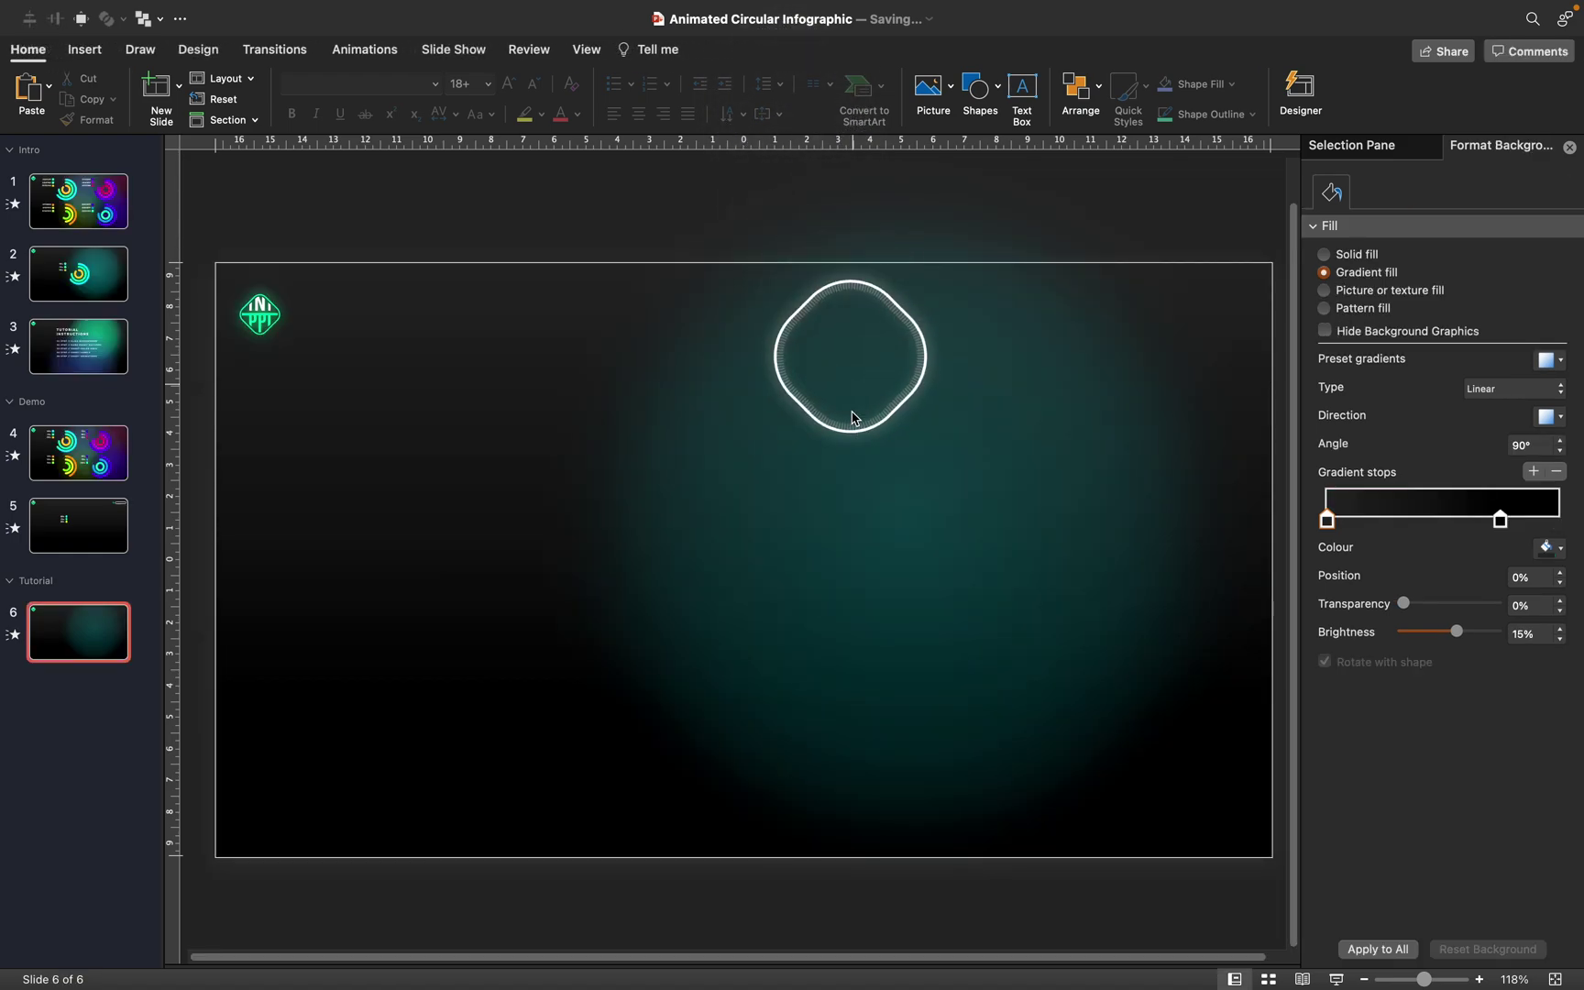
drag(852, 417, 768, 495)
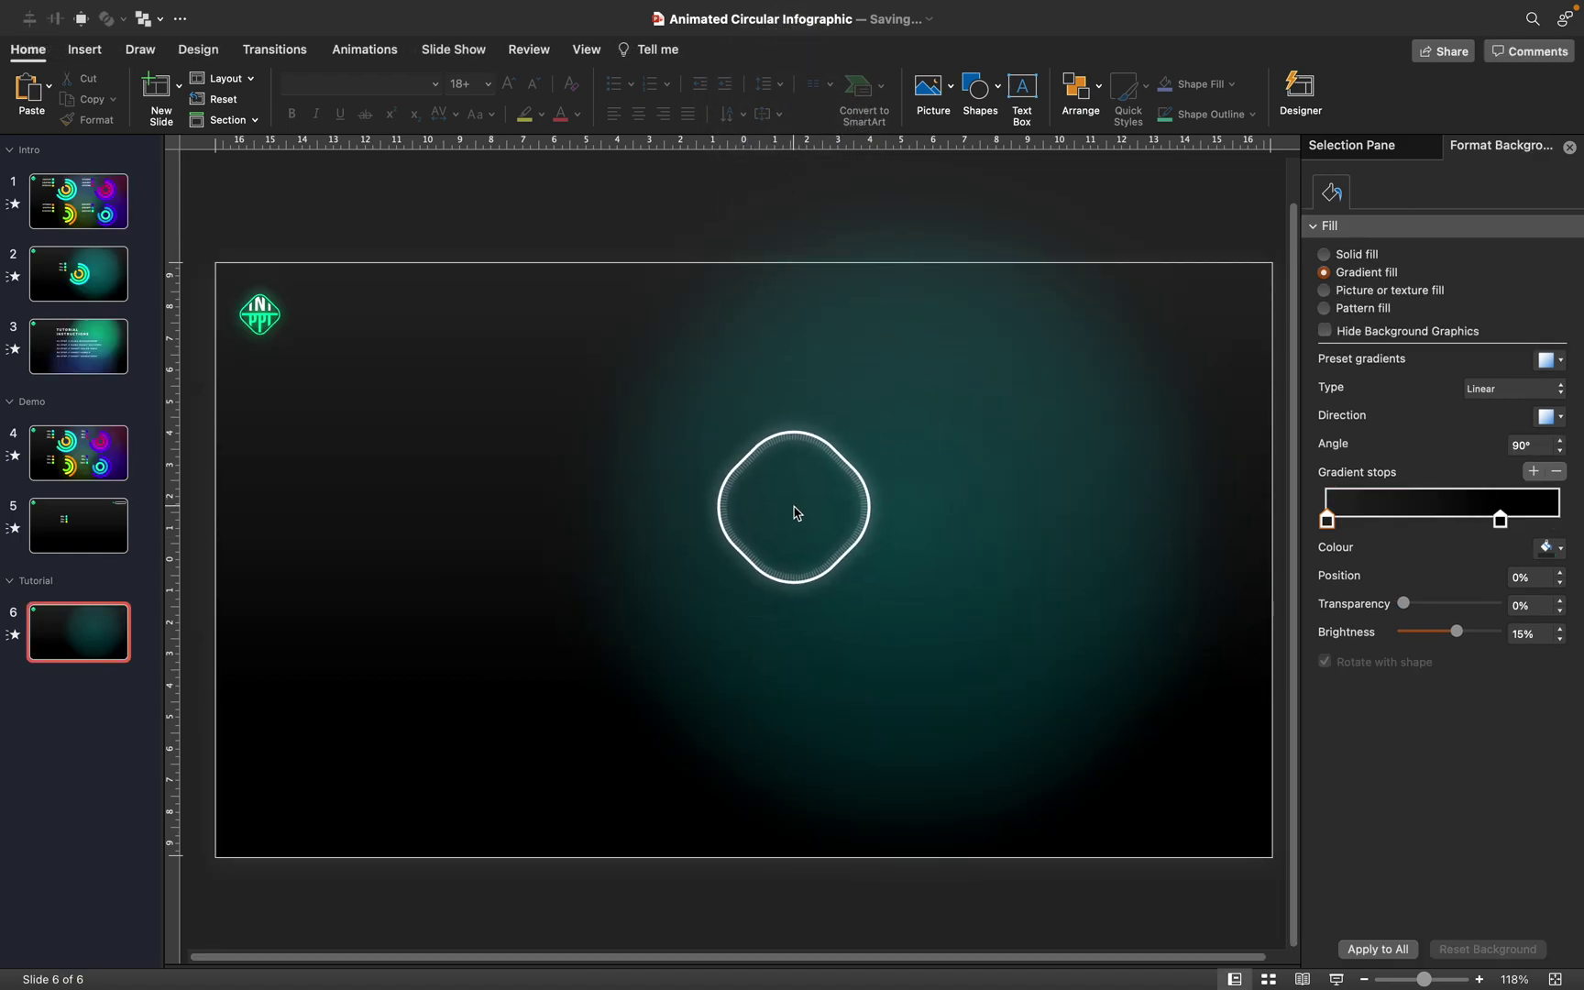
Step: Show the 'Step 1 done' marker on the tutorial instructions slide
click(96, 347)
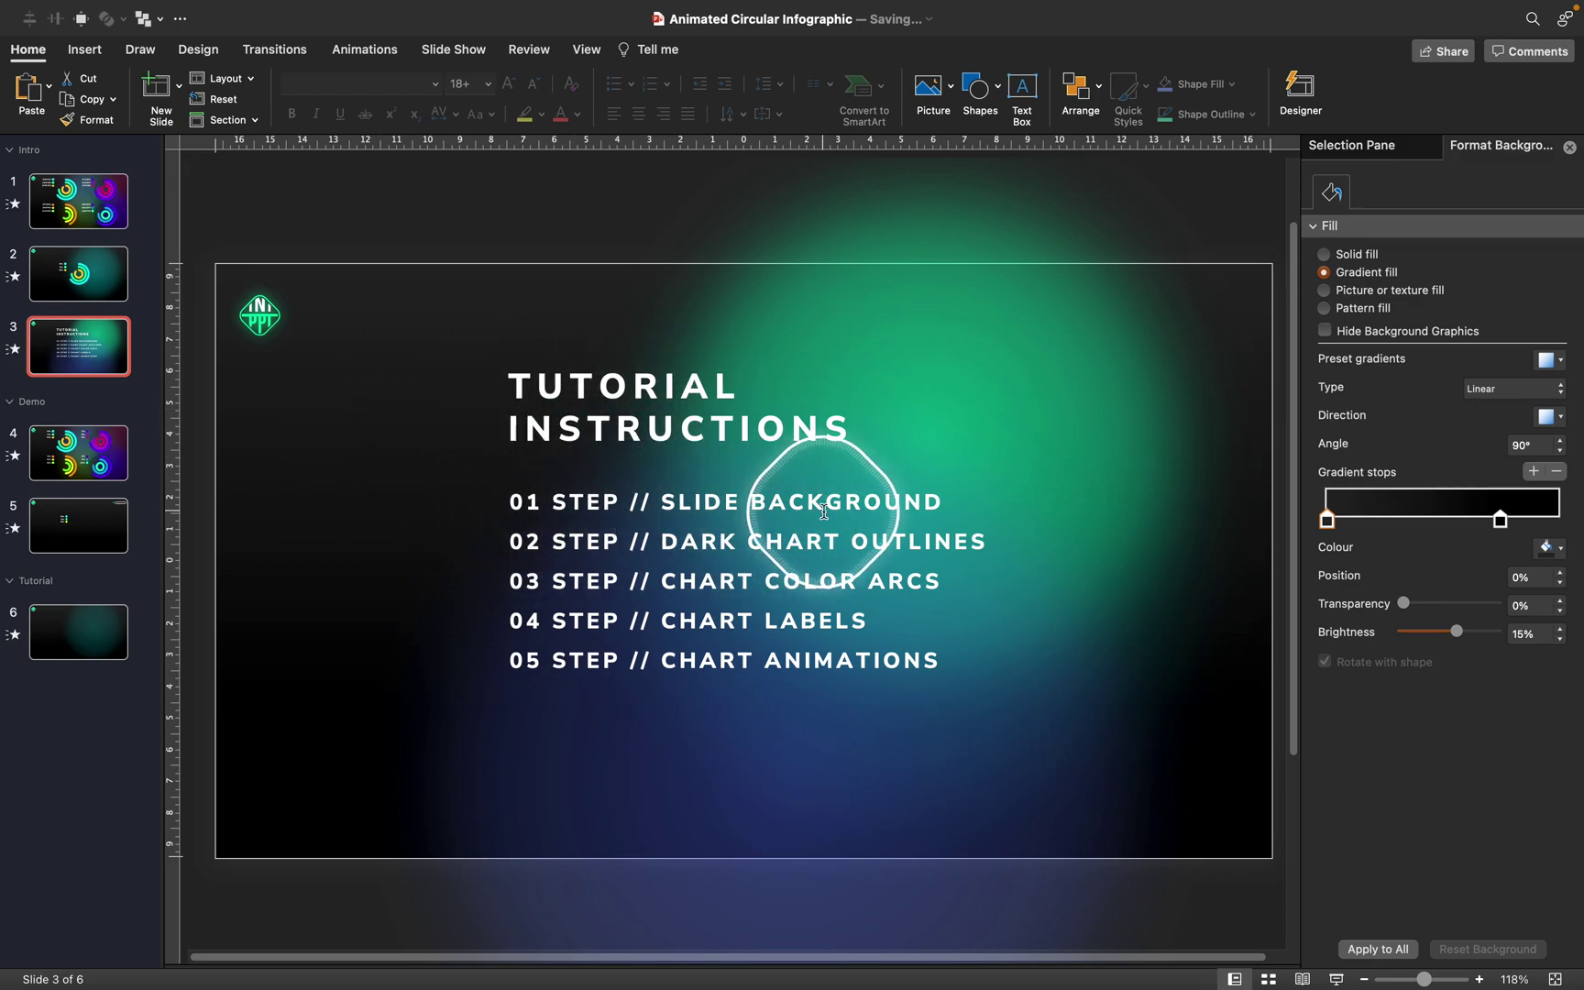
click(1351, 144)
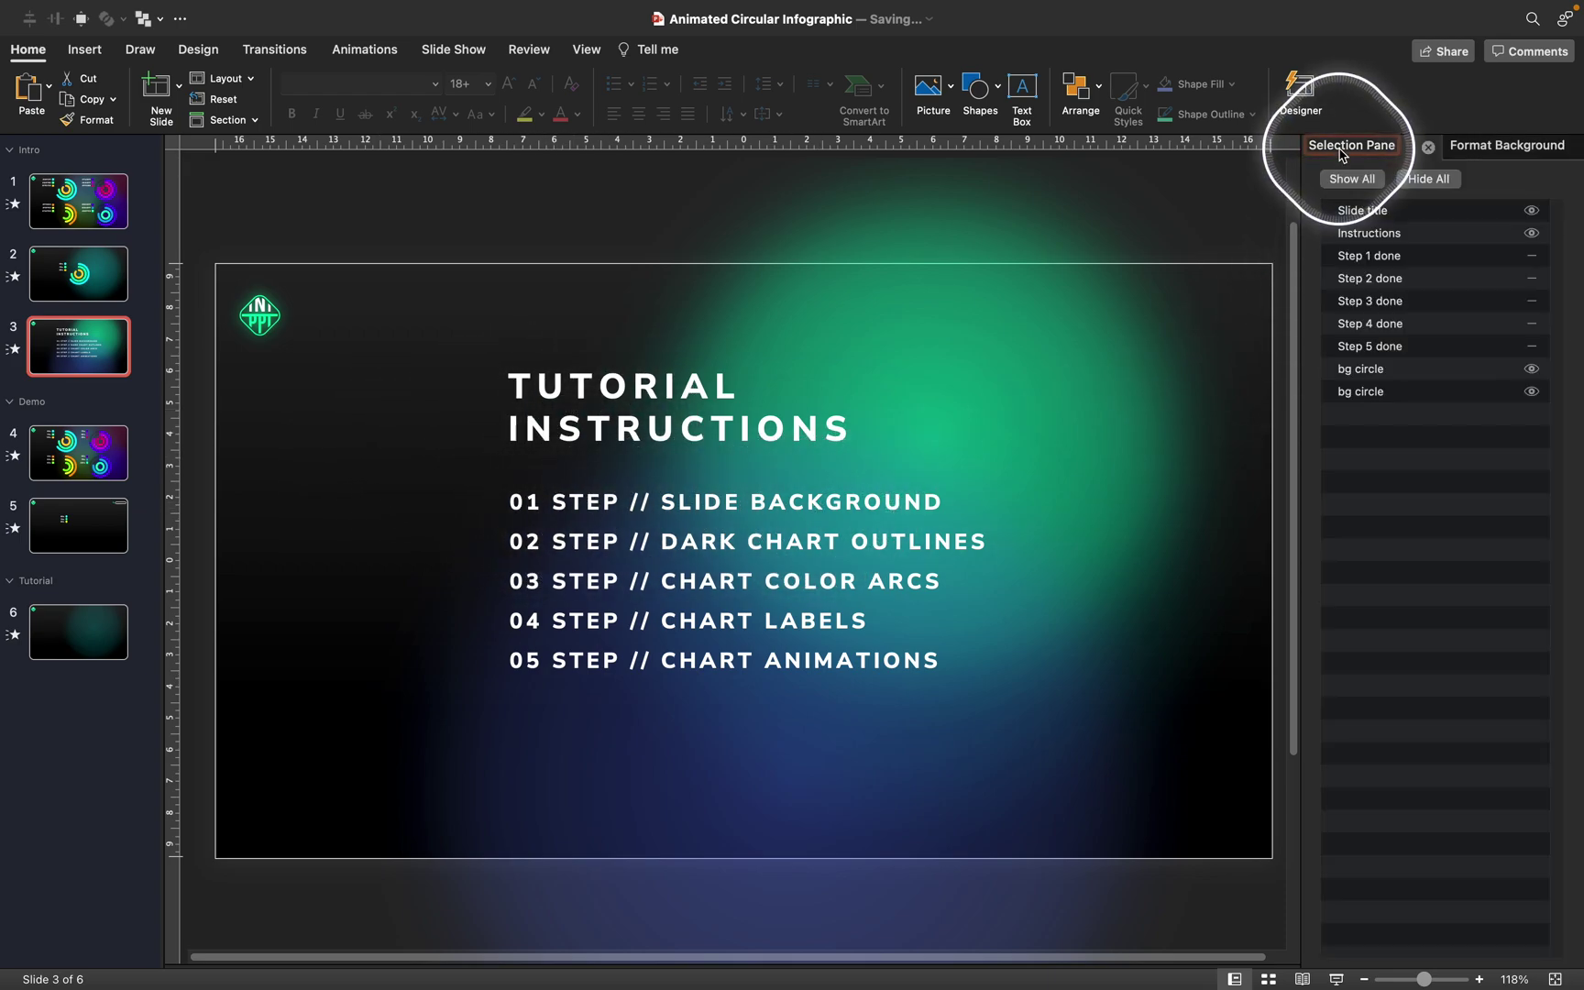
click(1531, 255)
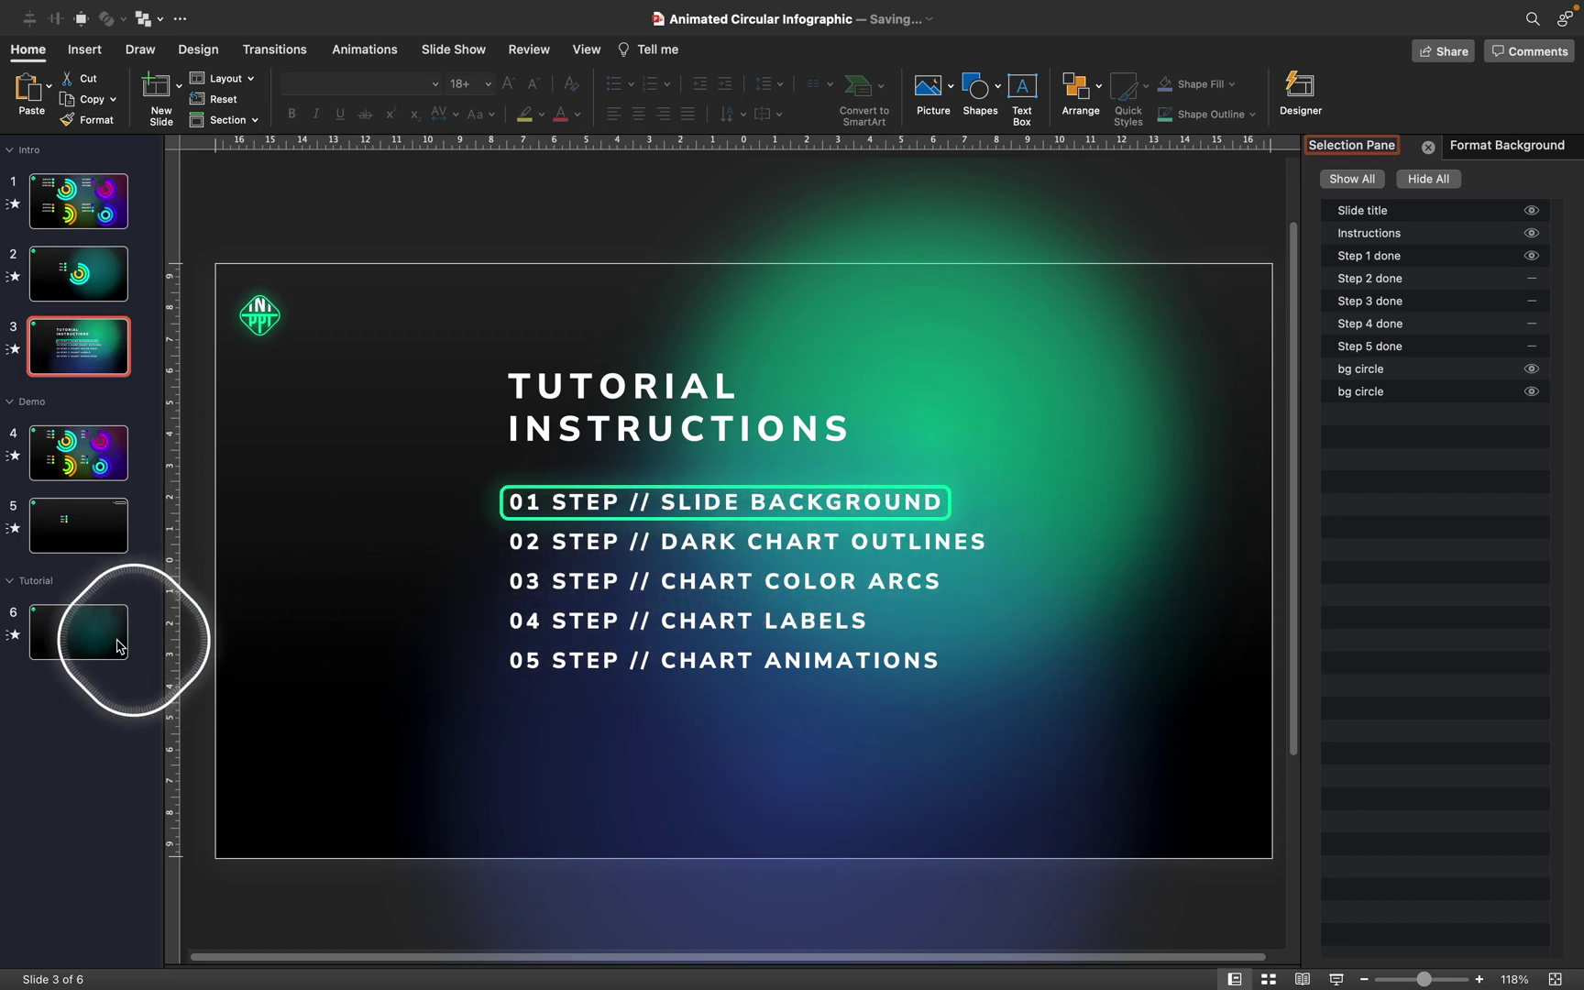
Step: Return to slide 6 with the background settings and centre guides shown
click(82, 641)
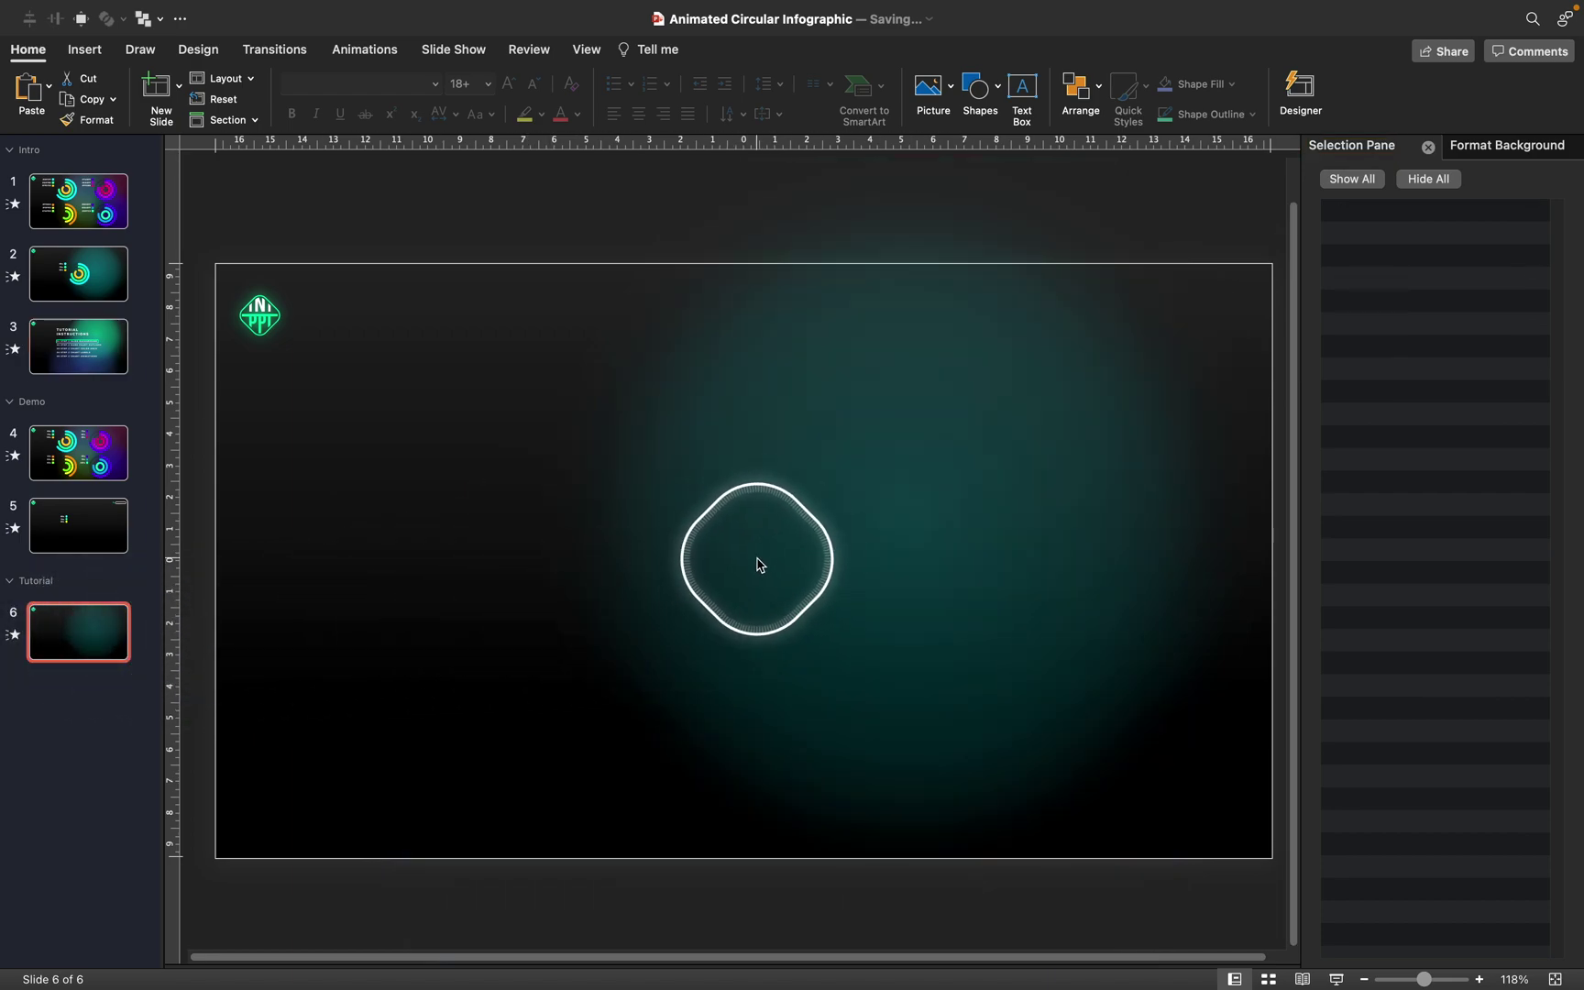
click(1476, 145)
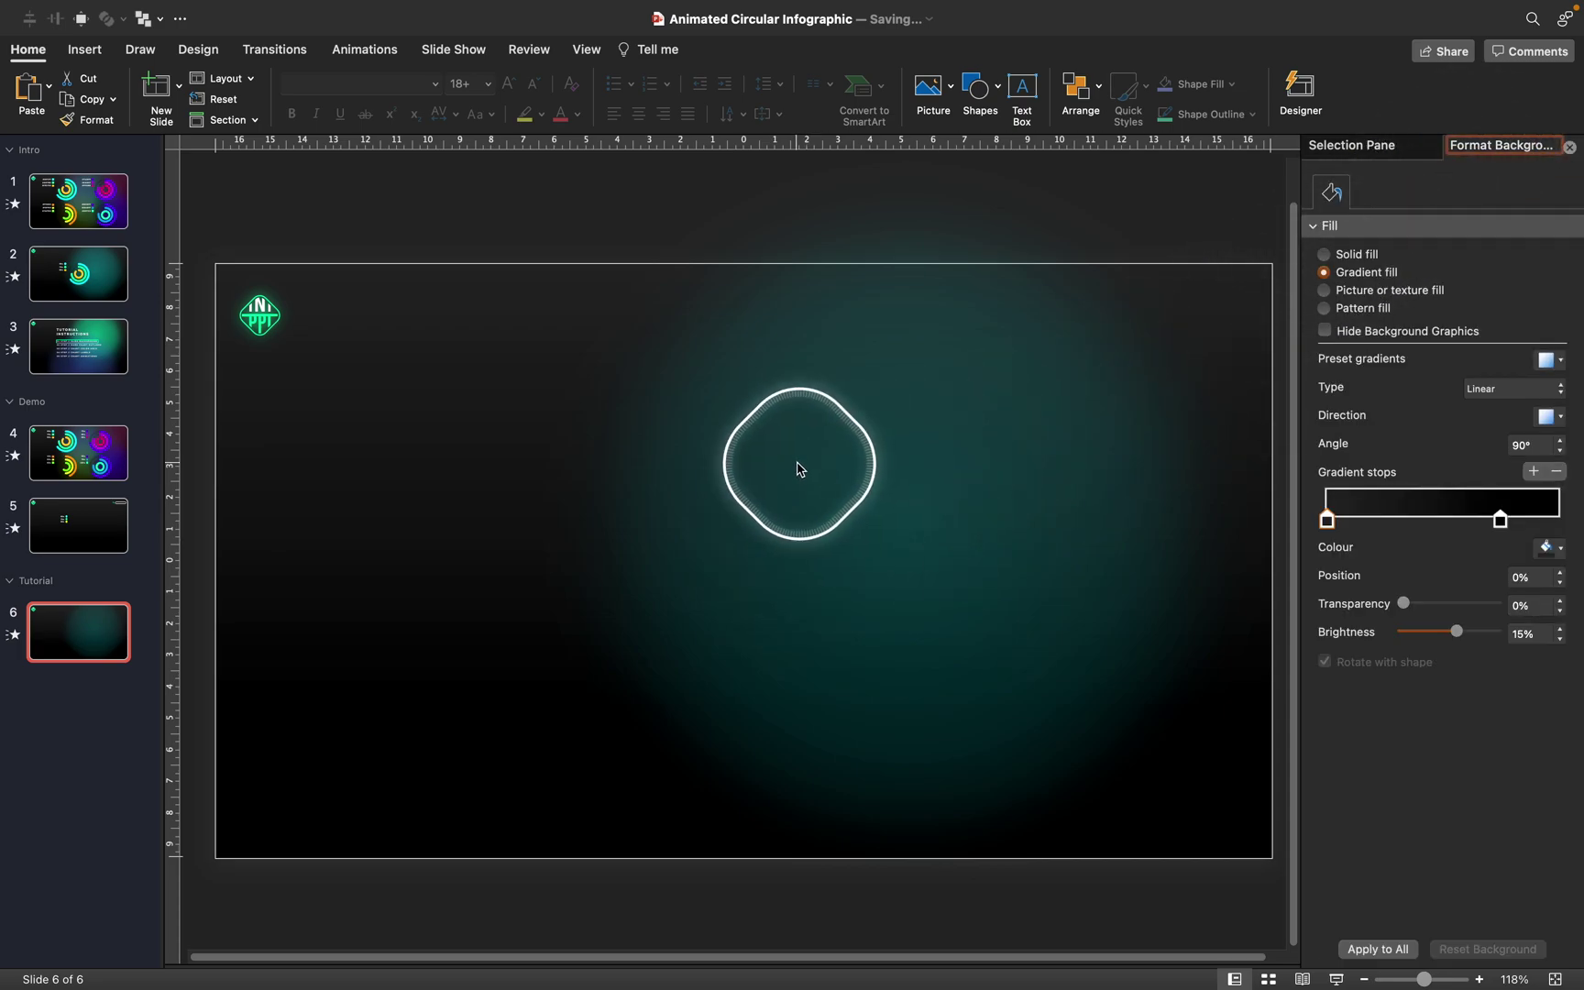
click(589, 51)
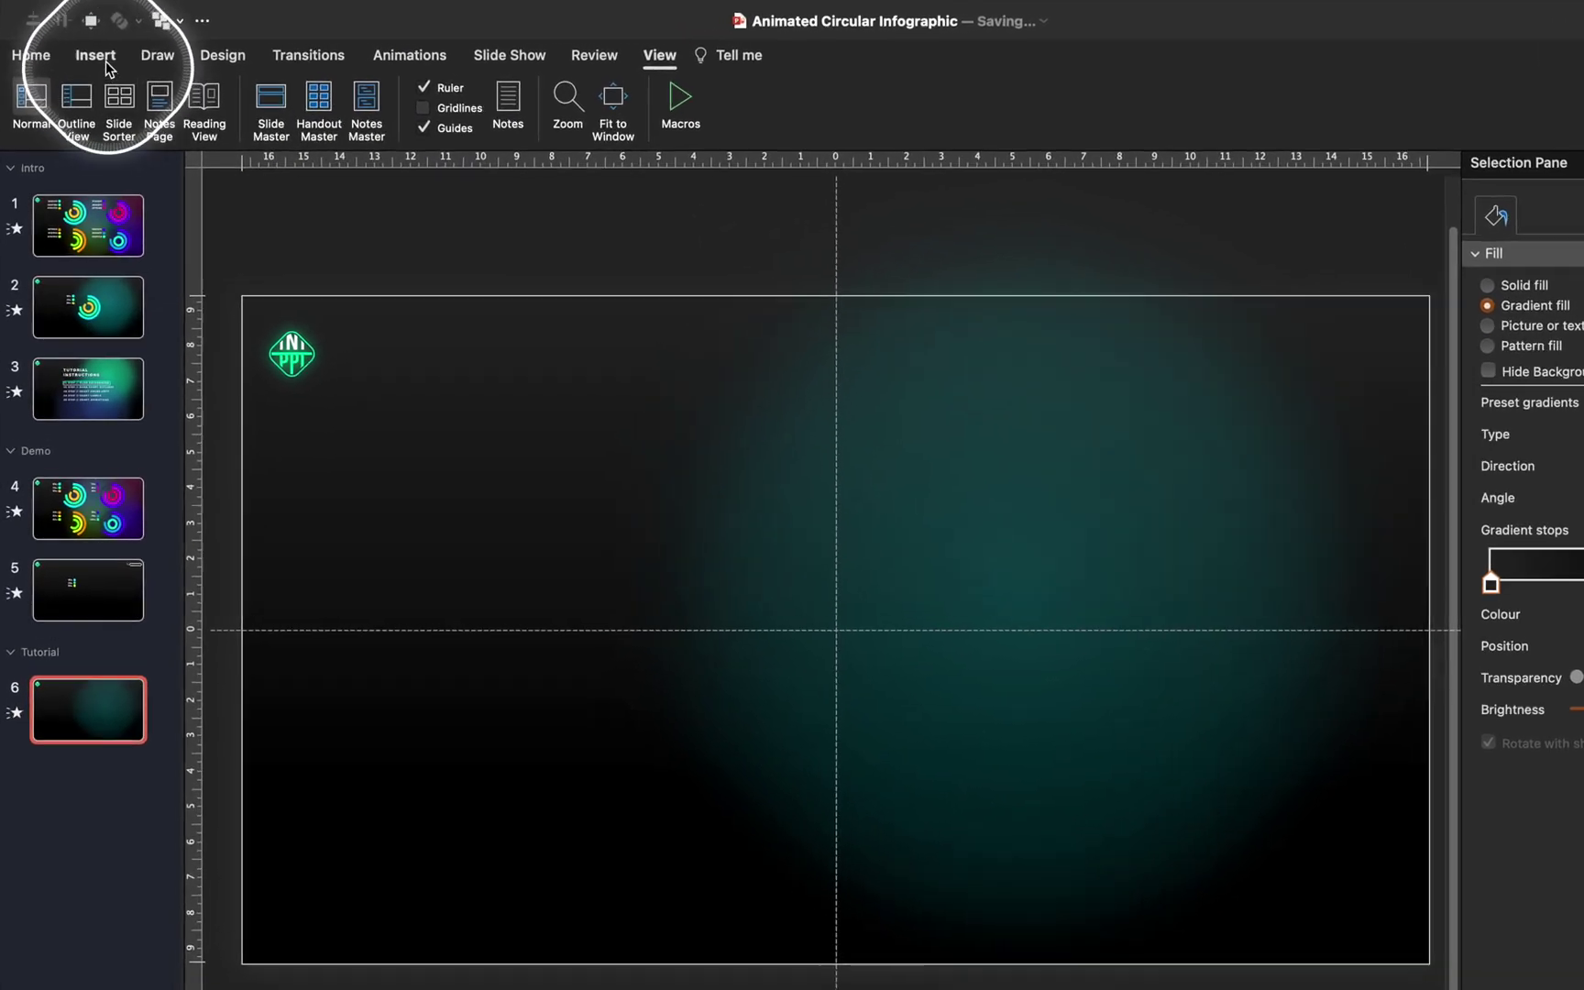
click(84, 49)
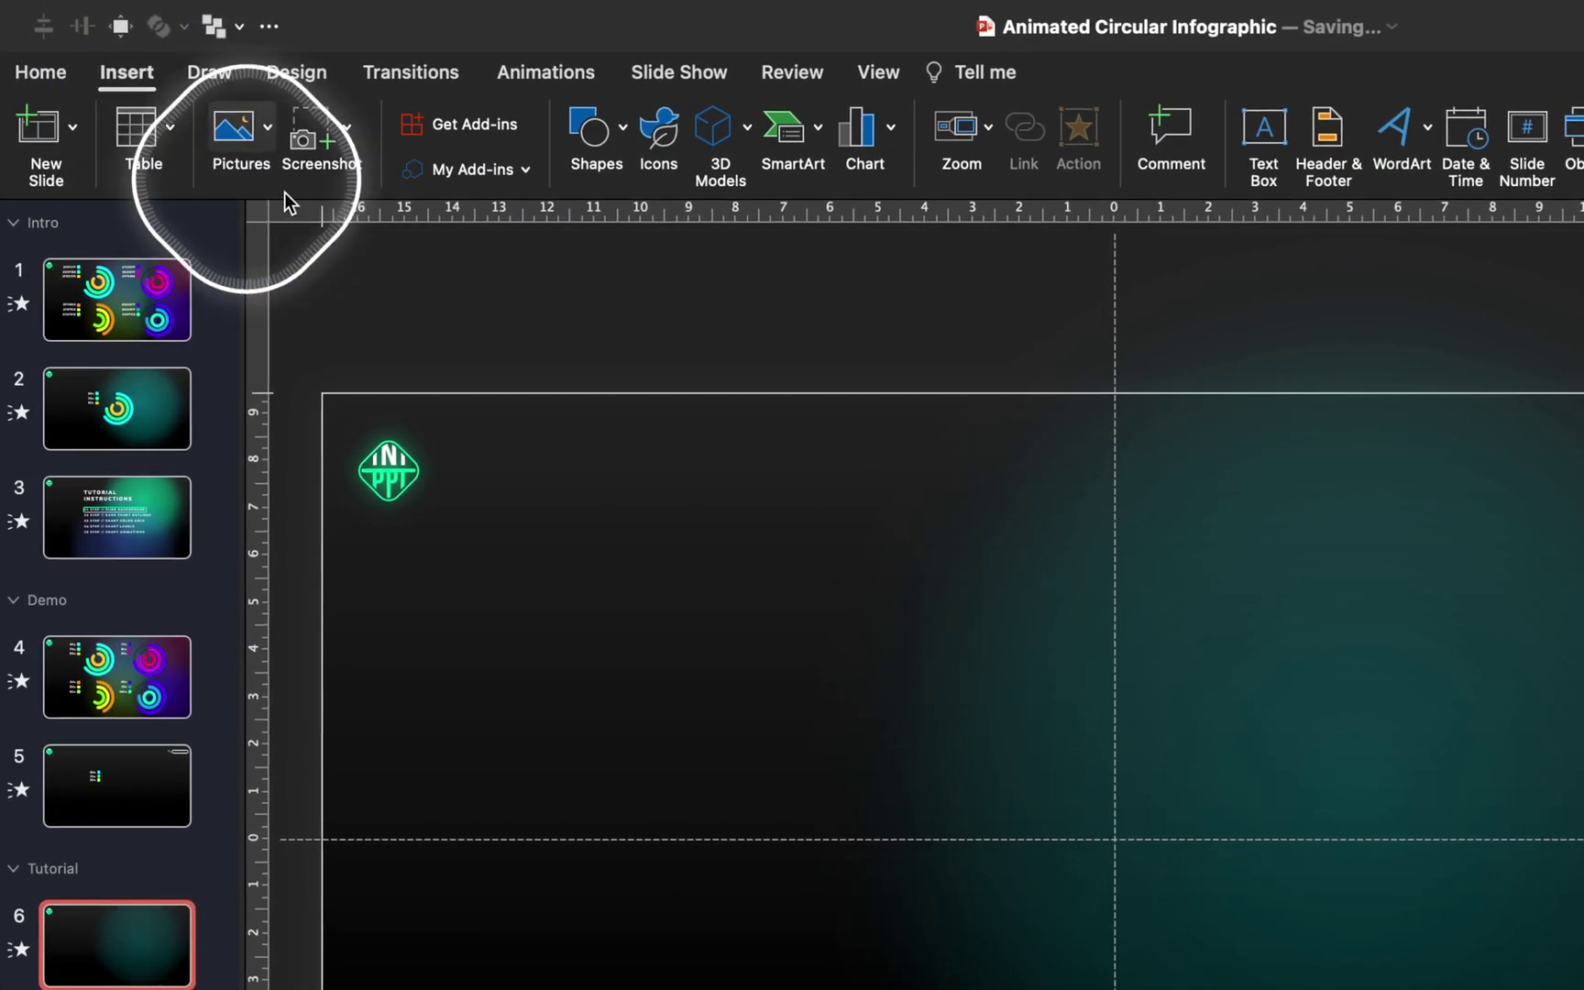
Step: Add an arc to slide 6 with a 20 pt line, round caps and 2,7 cm size
click(619, 143)
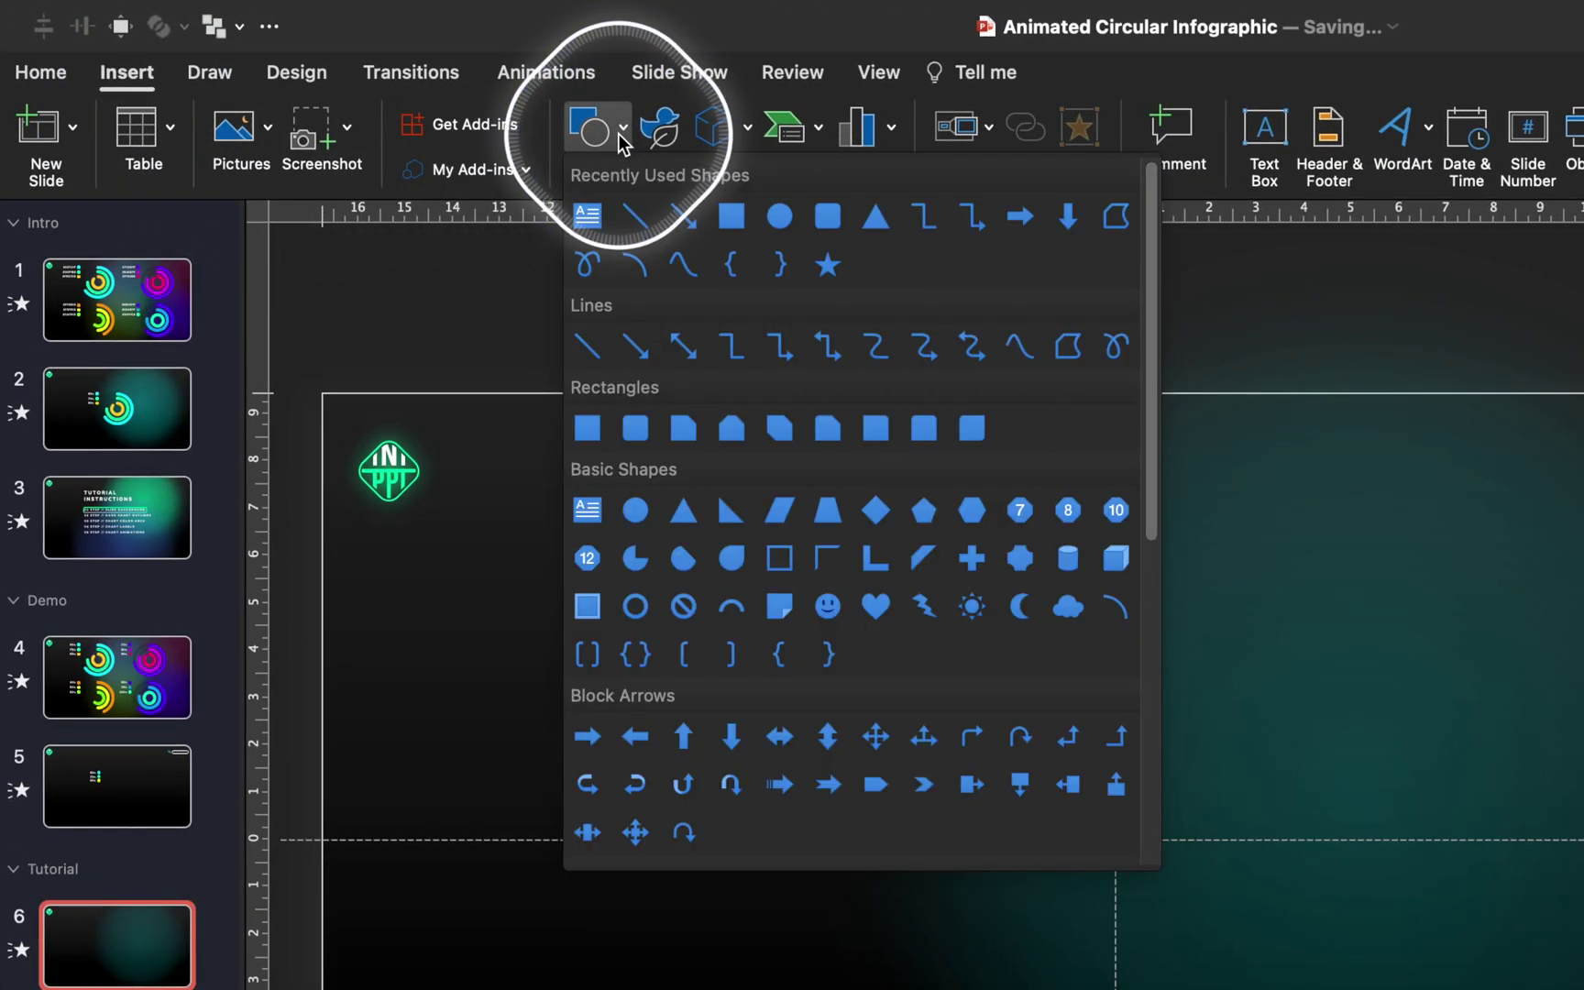
click(632, 265)
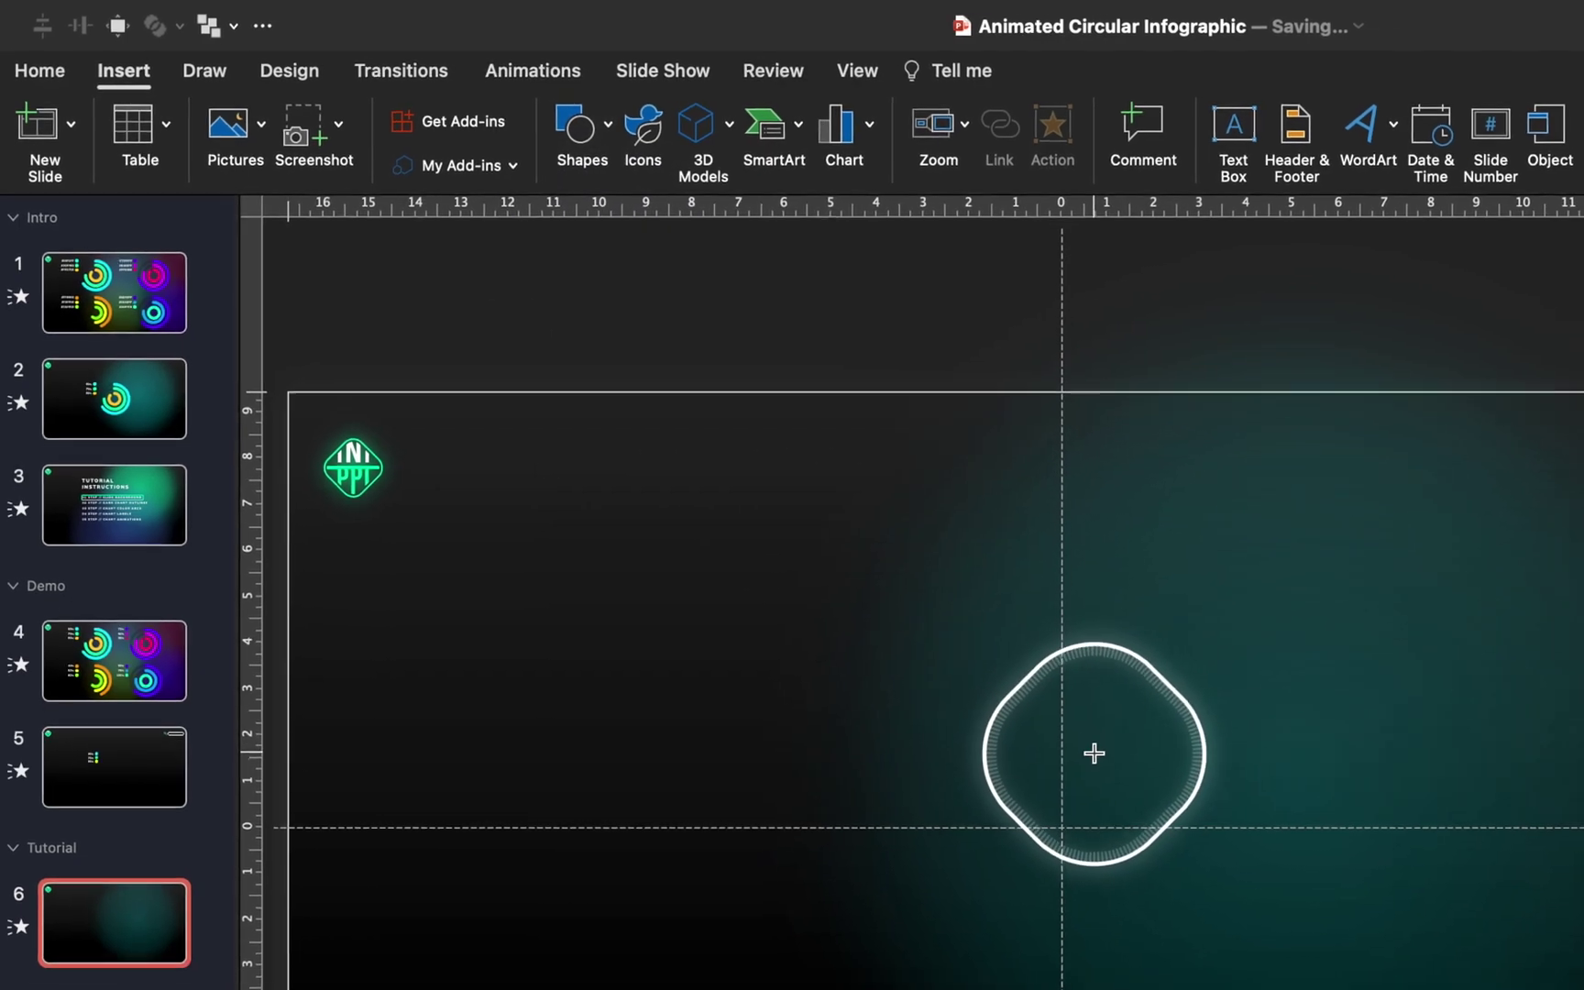
click(1121, 769)
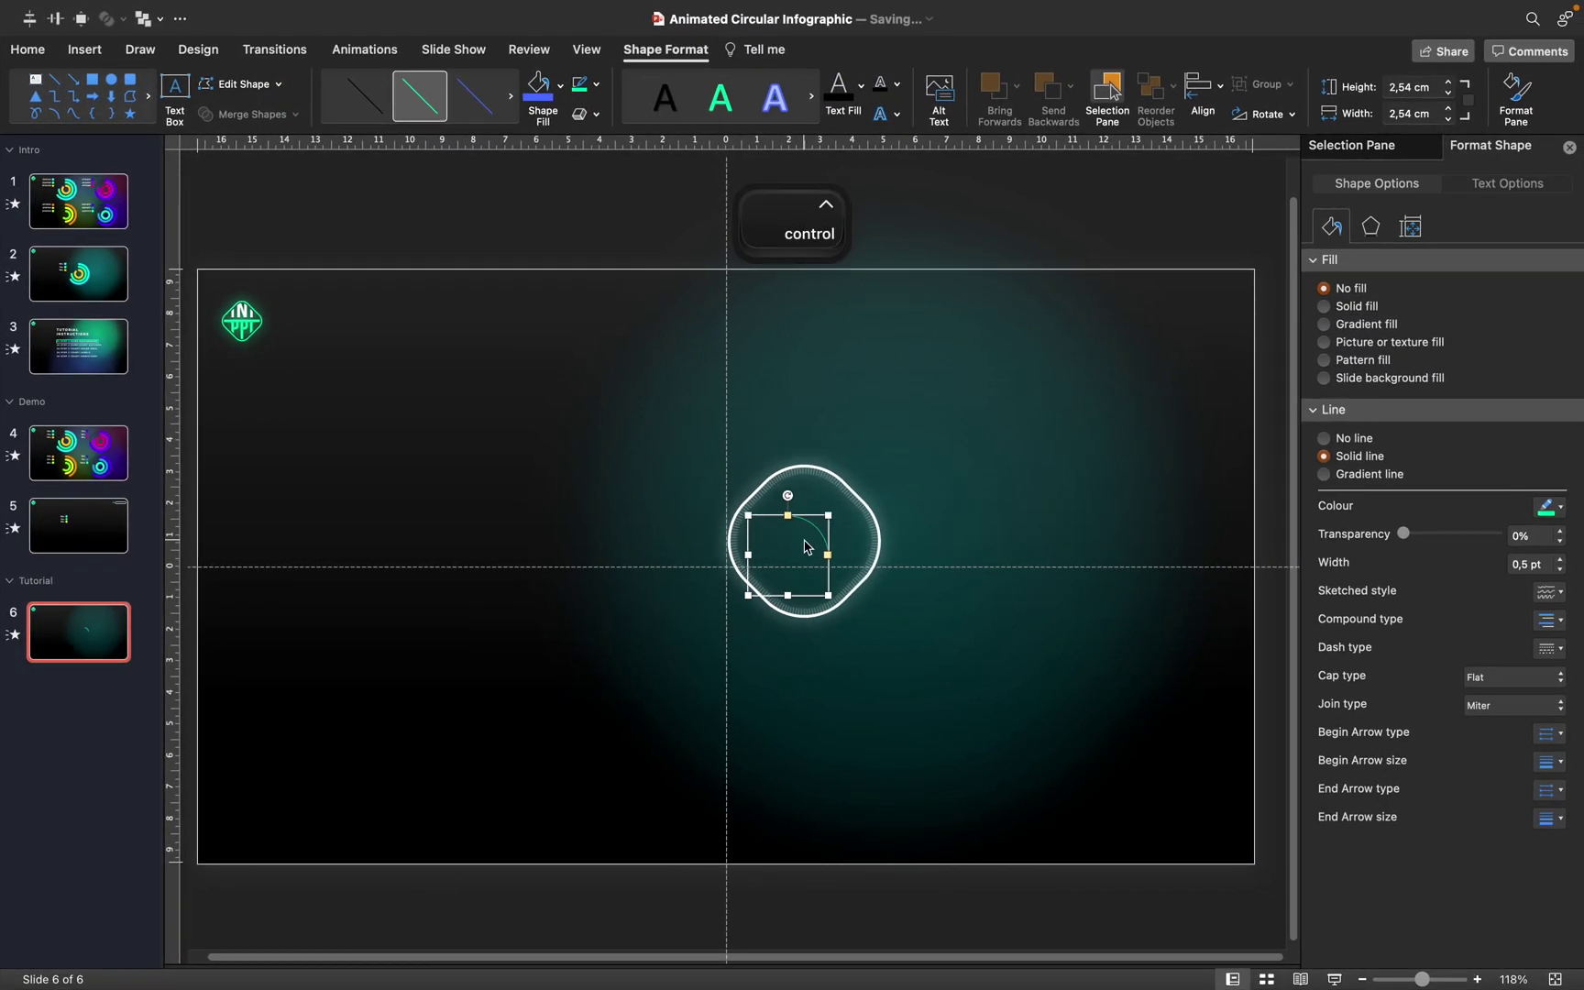
scroll(805, 547, up, 5)
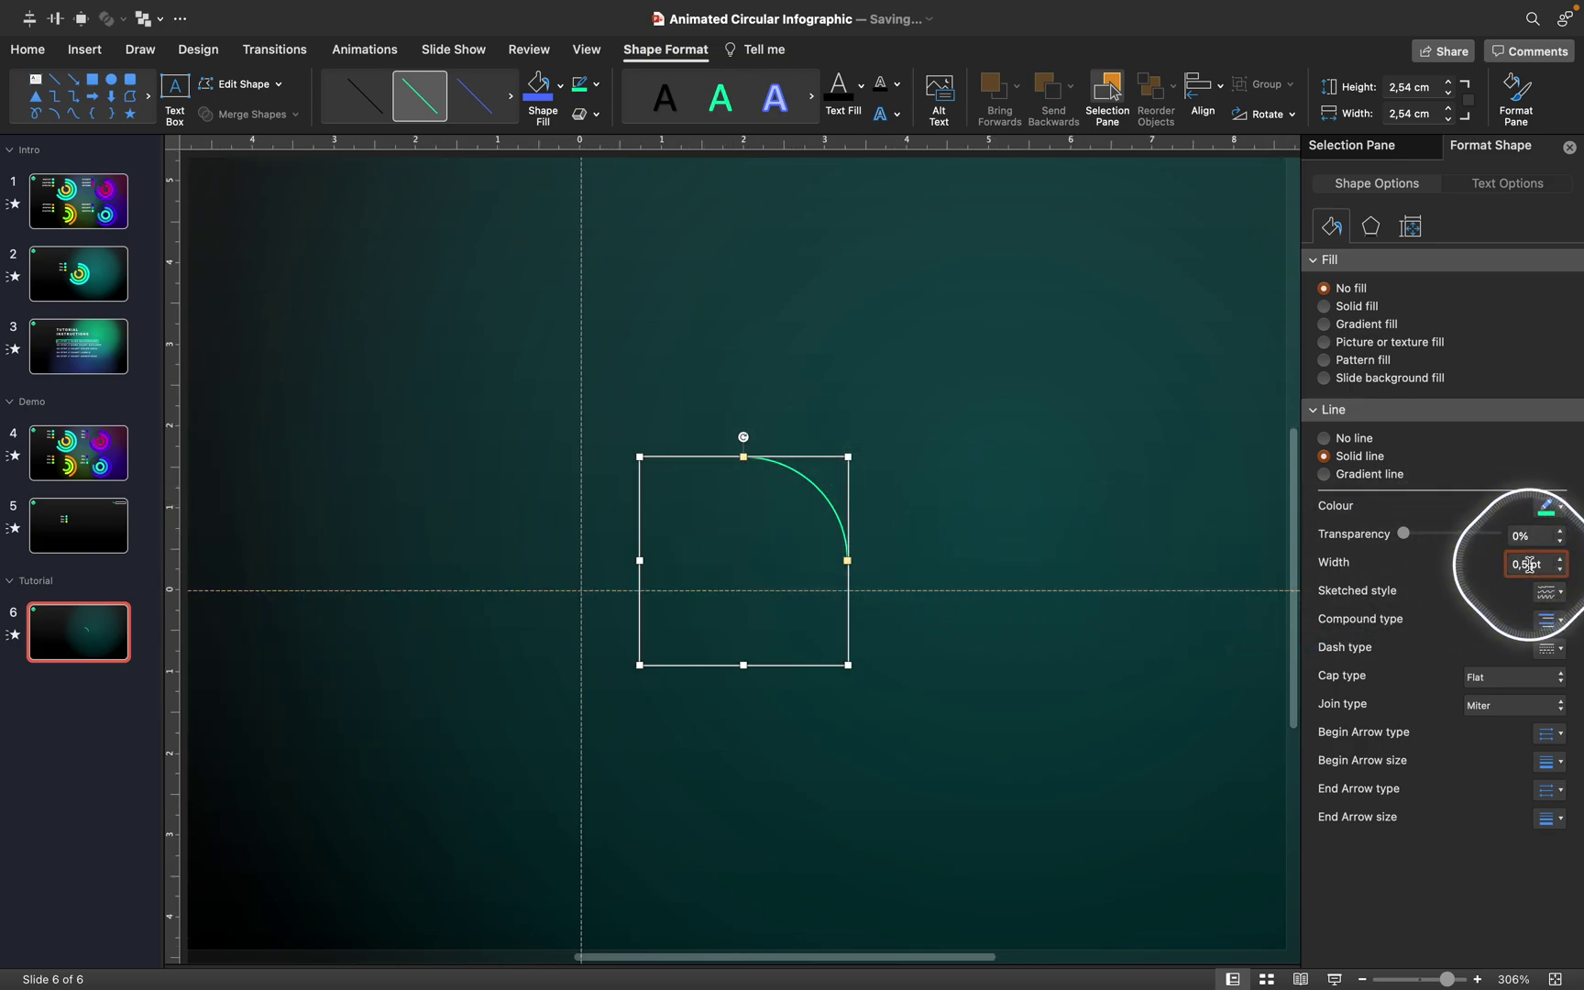
key(Return)
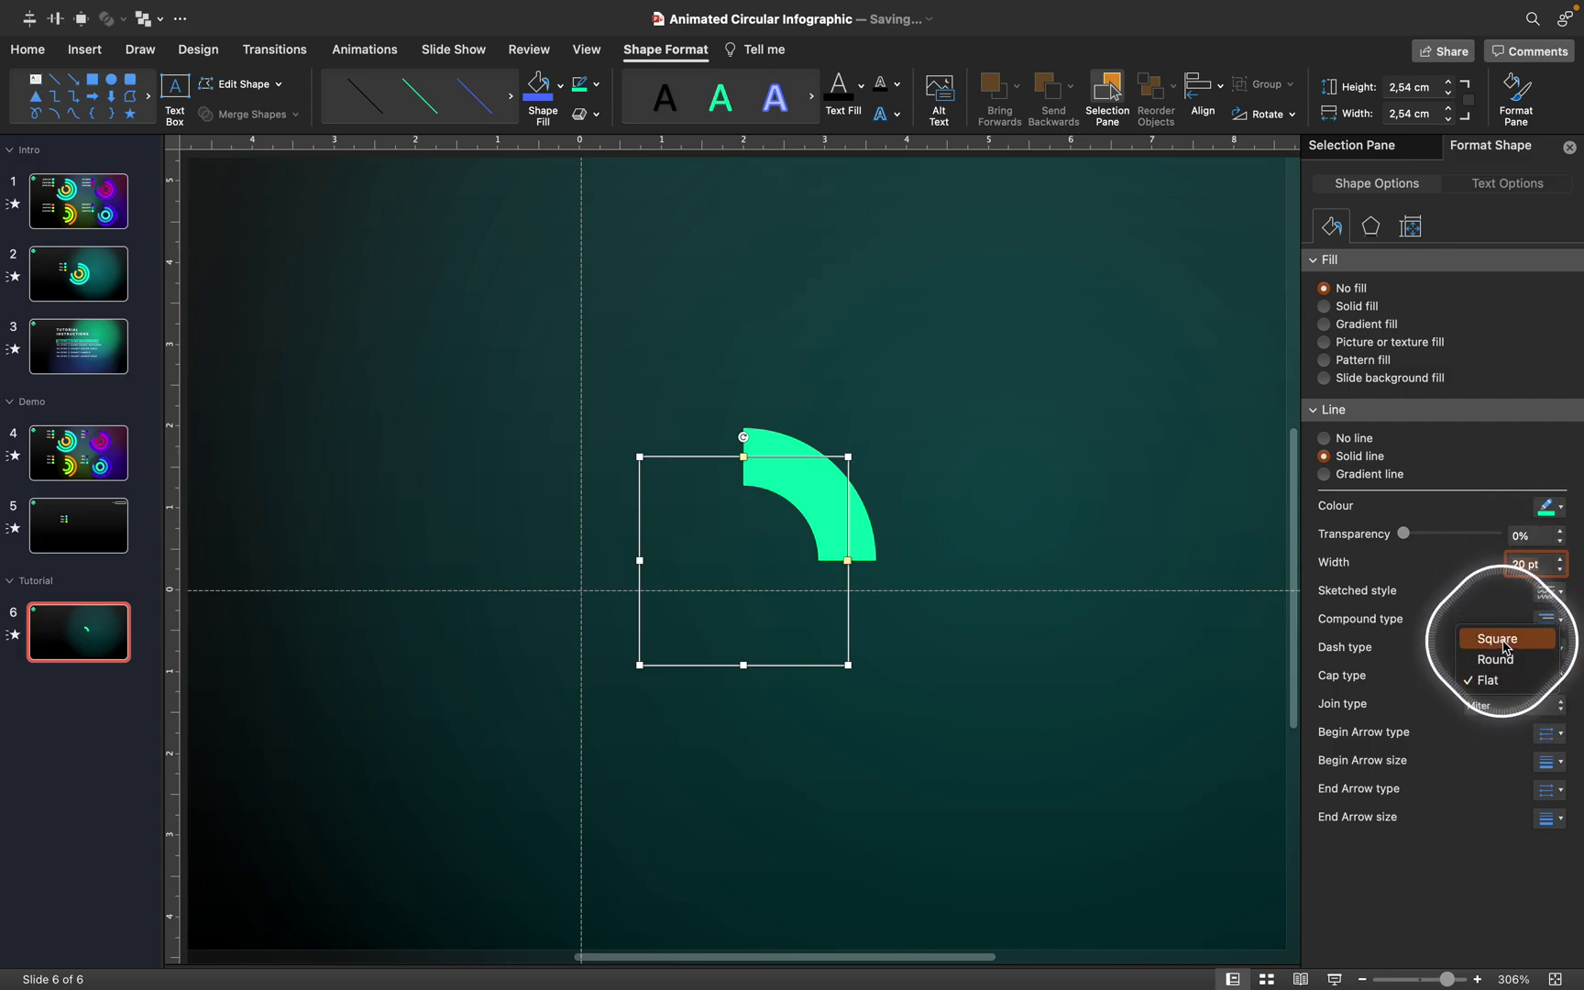
click(1508, 660)
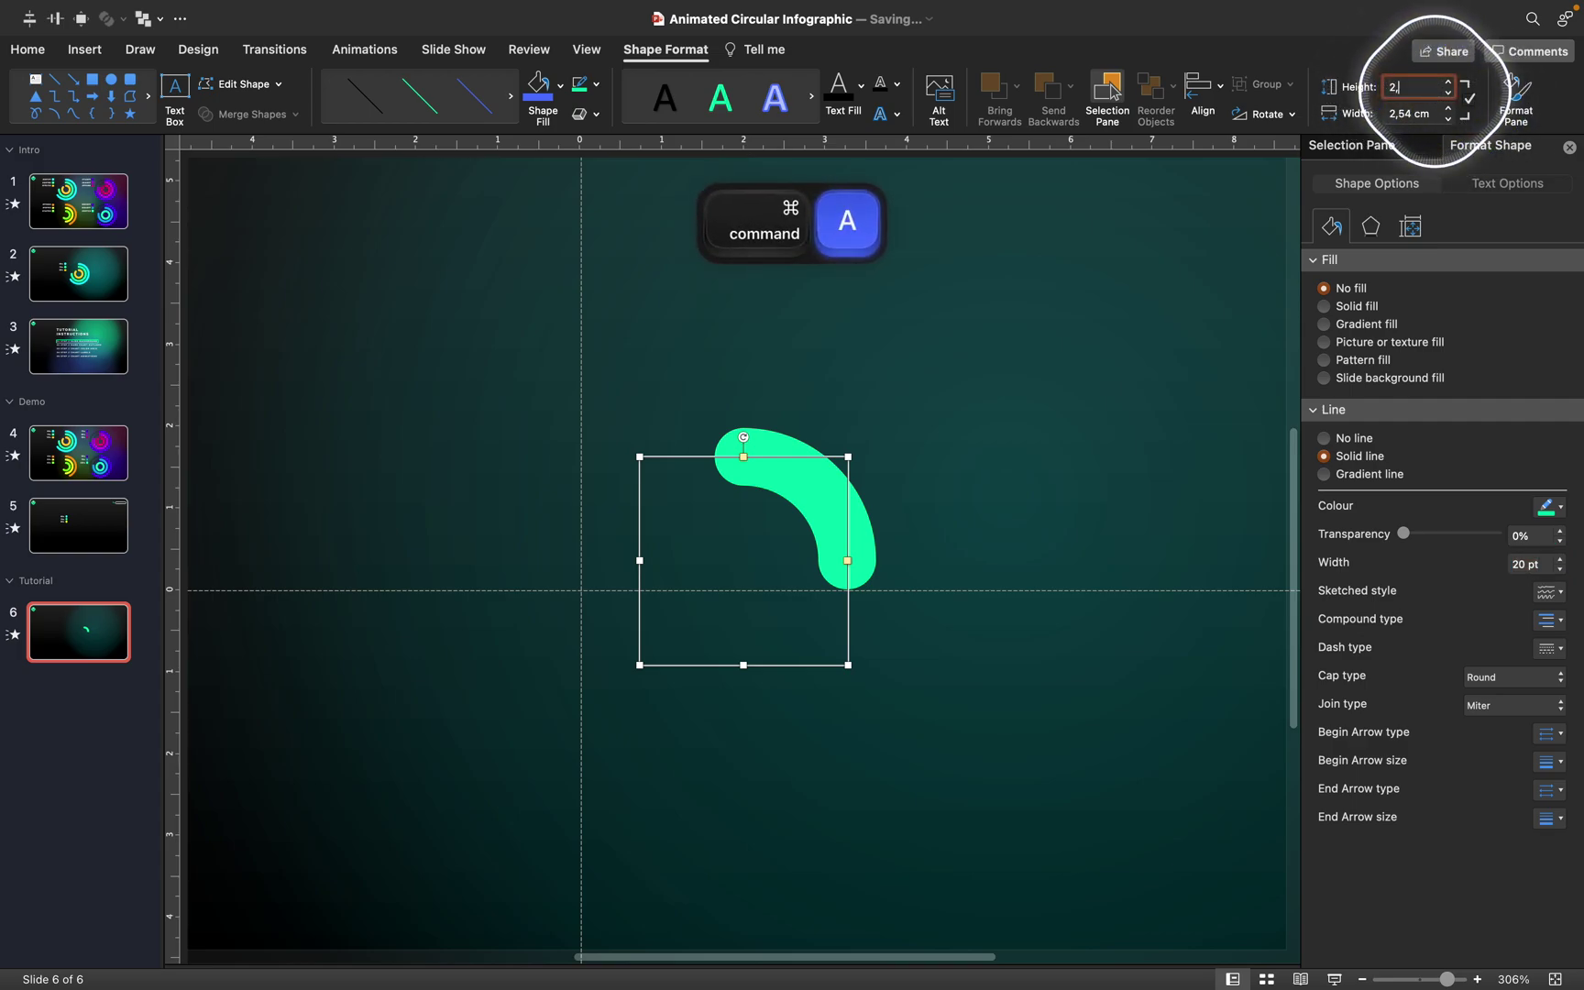
click(1434, 89)
text(2,7)
key(Return)
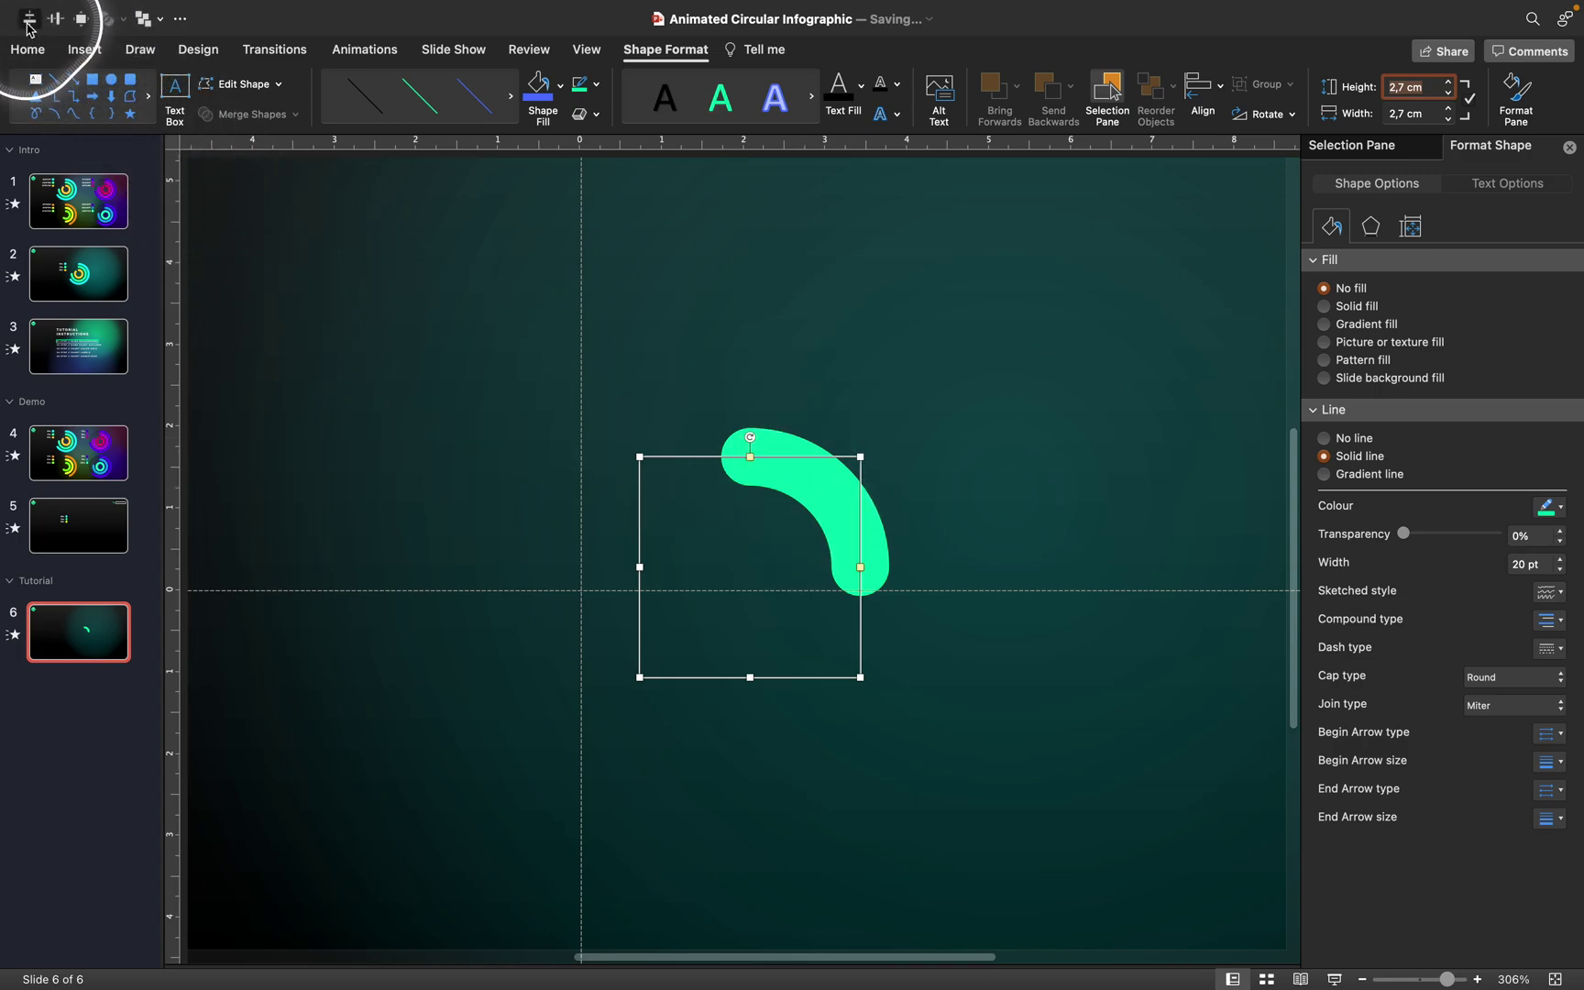
Step: Close the arc into a centred ring and add a 4.56 cm copy around it
click(56, 20)
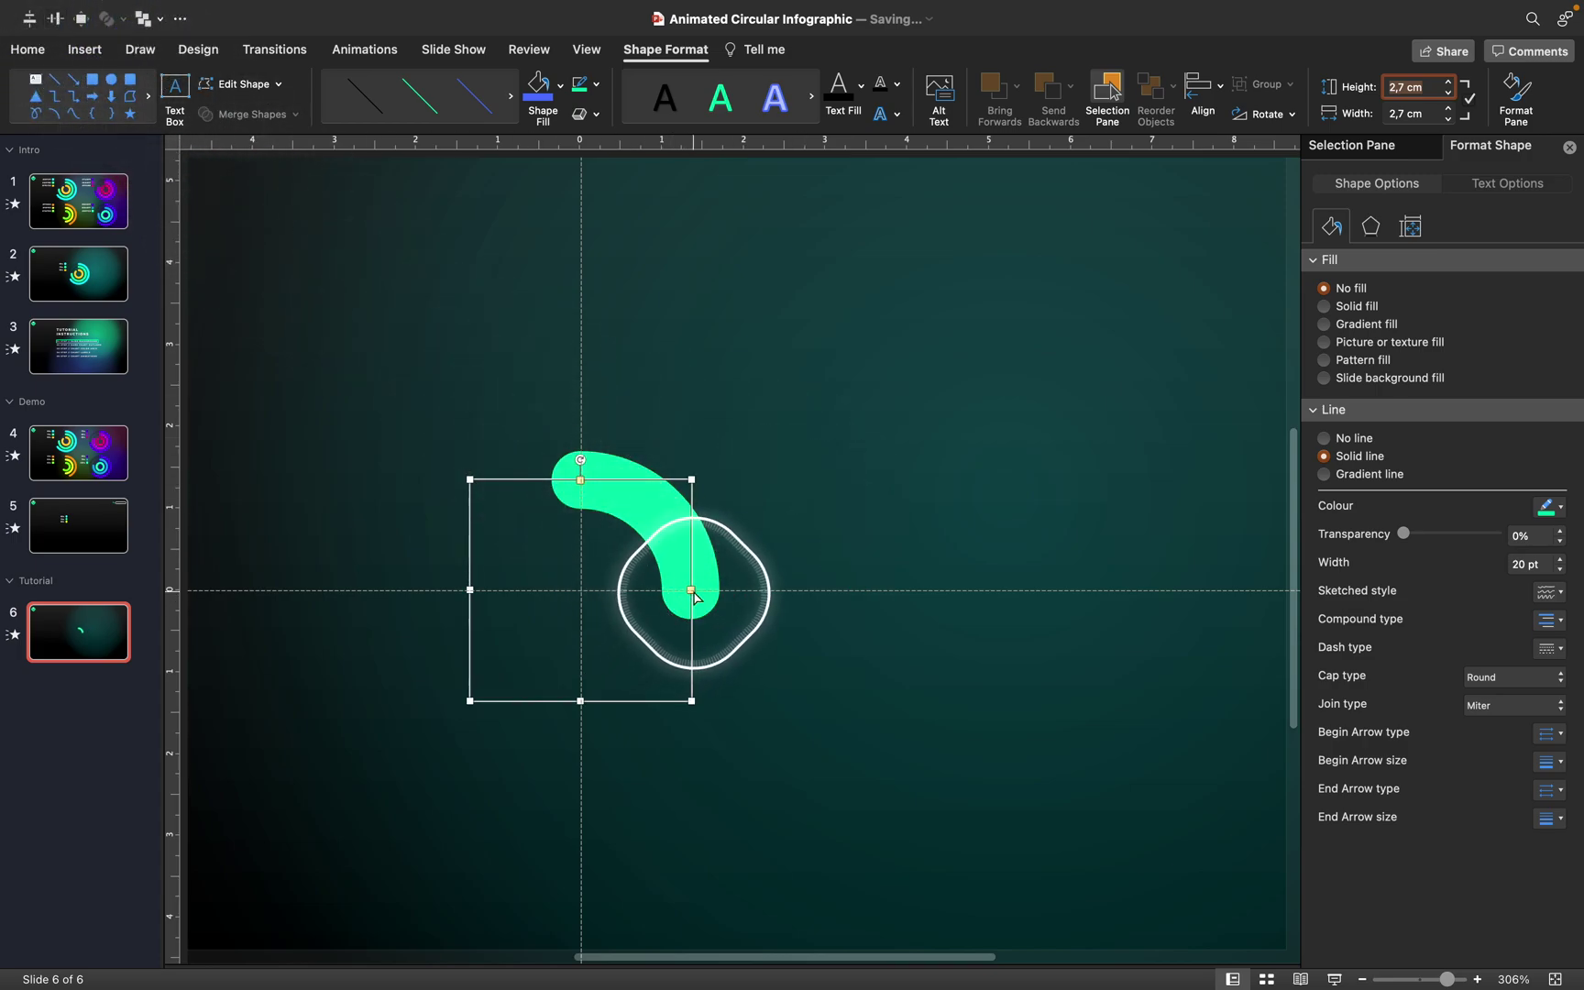
click(674, 642)
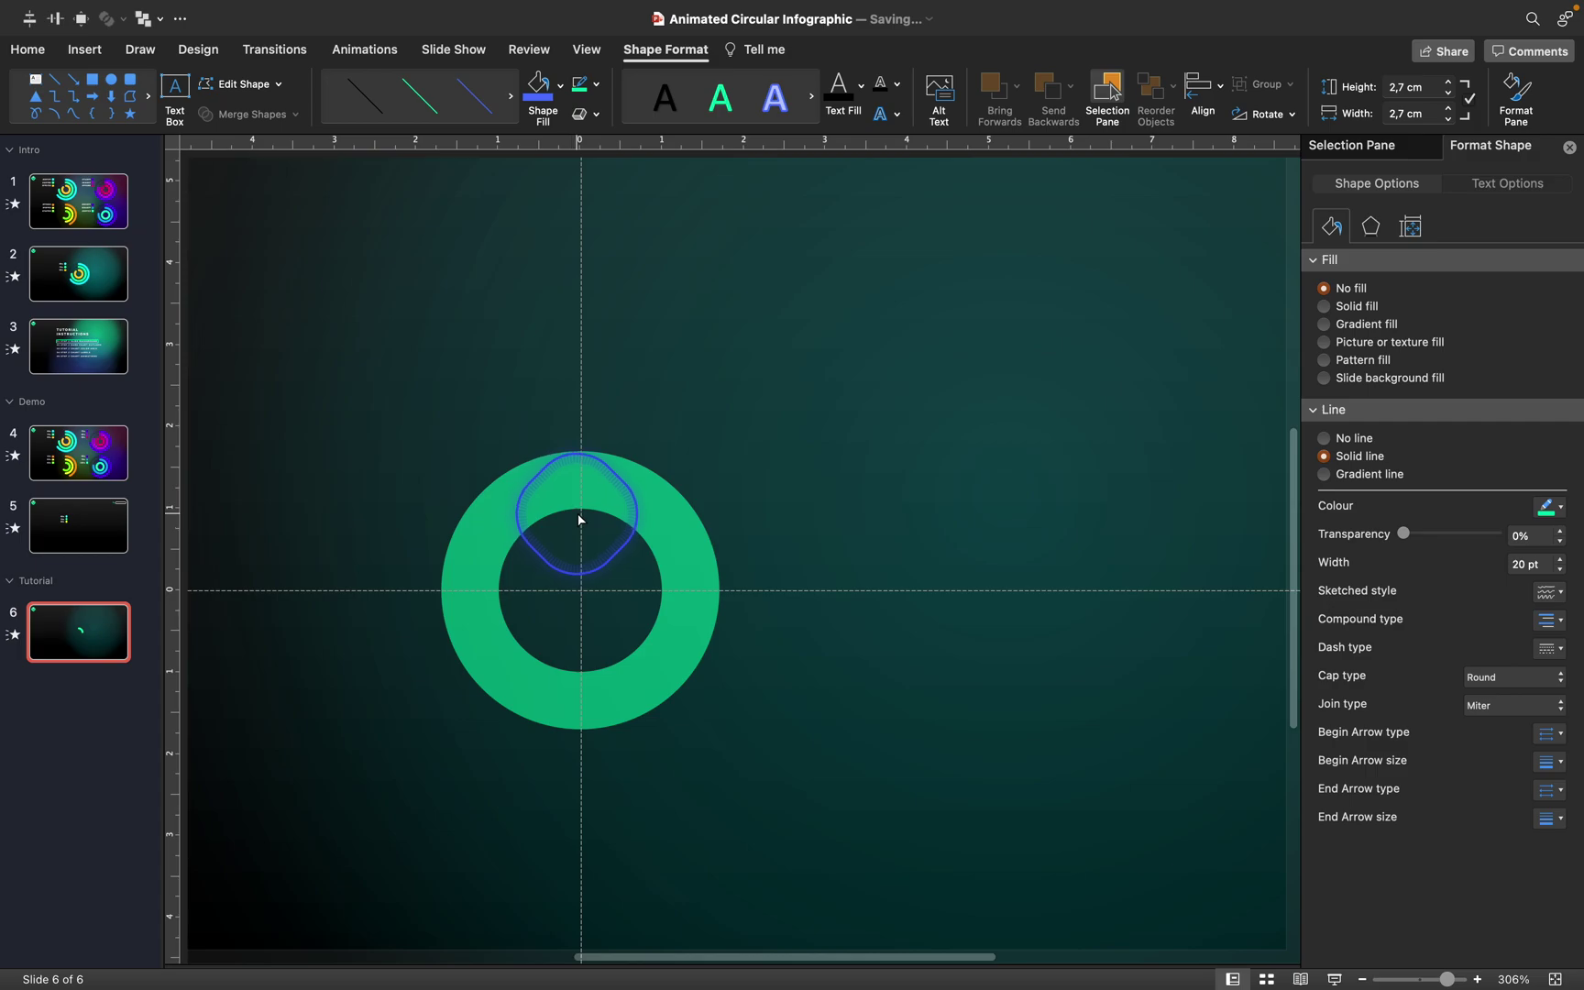
click(580, 518)
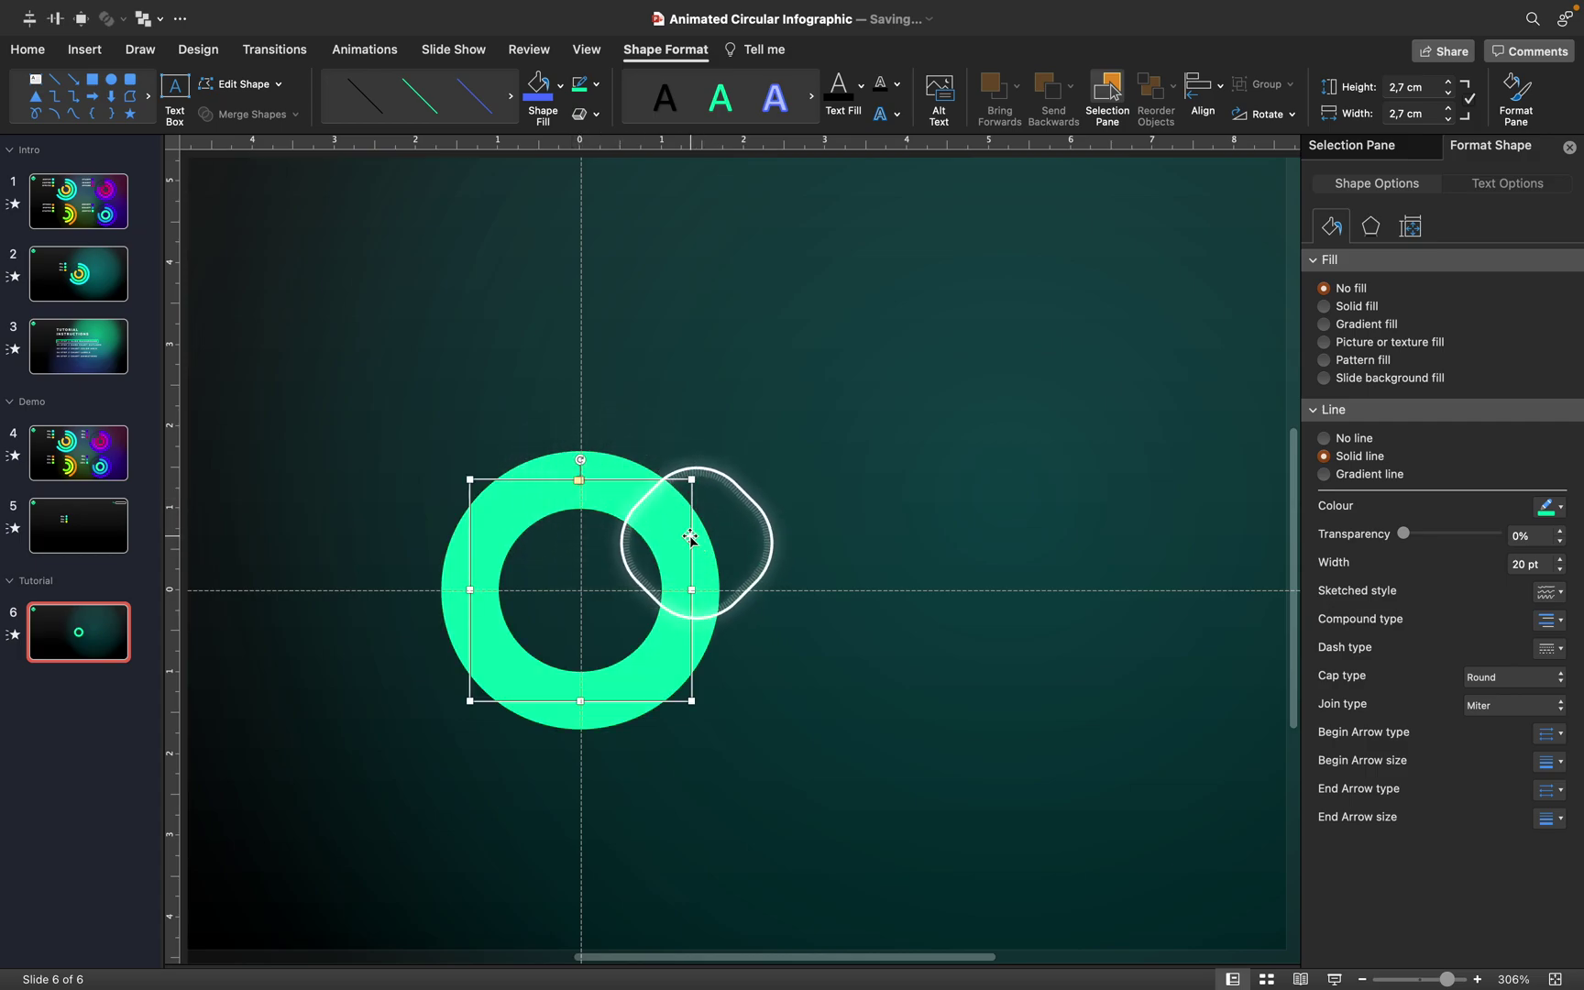
drag(692, 531, 1060, 459)
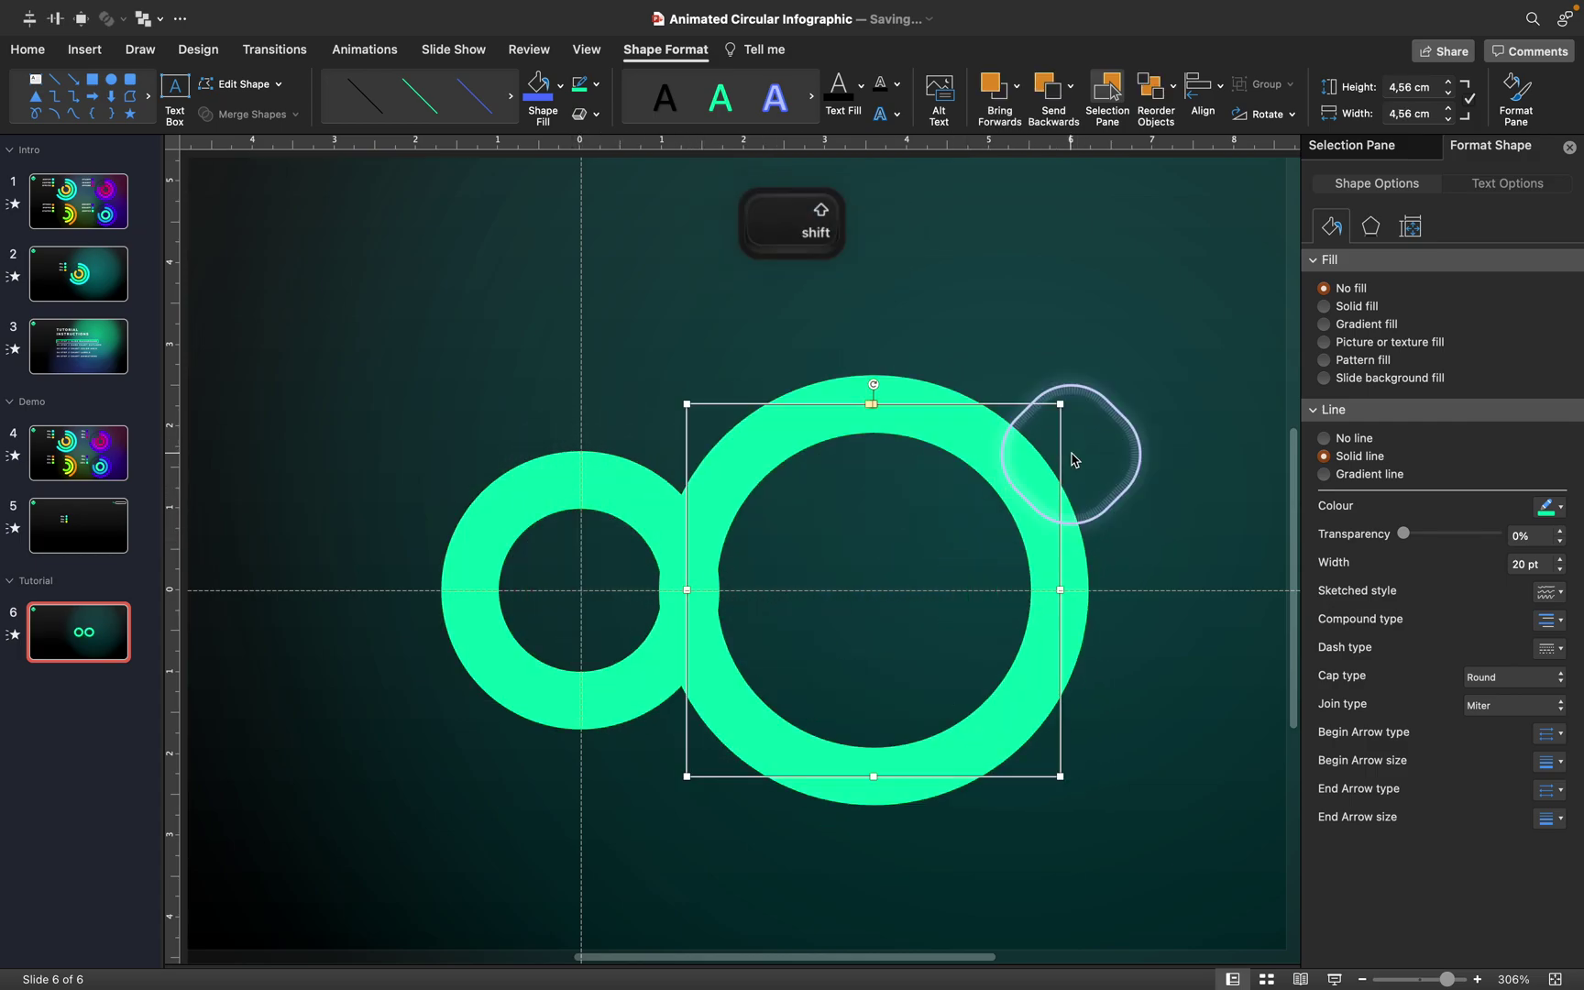
click(56, 19)
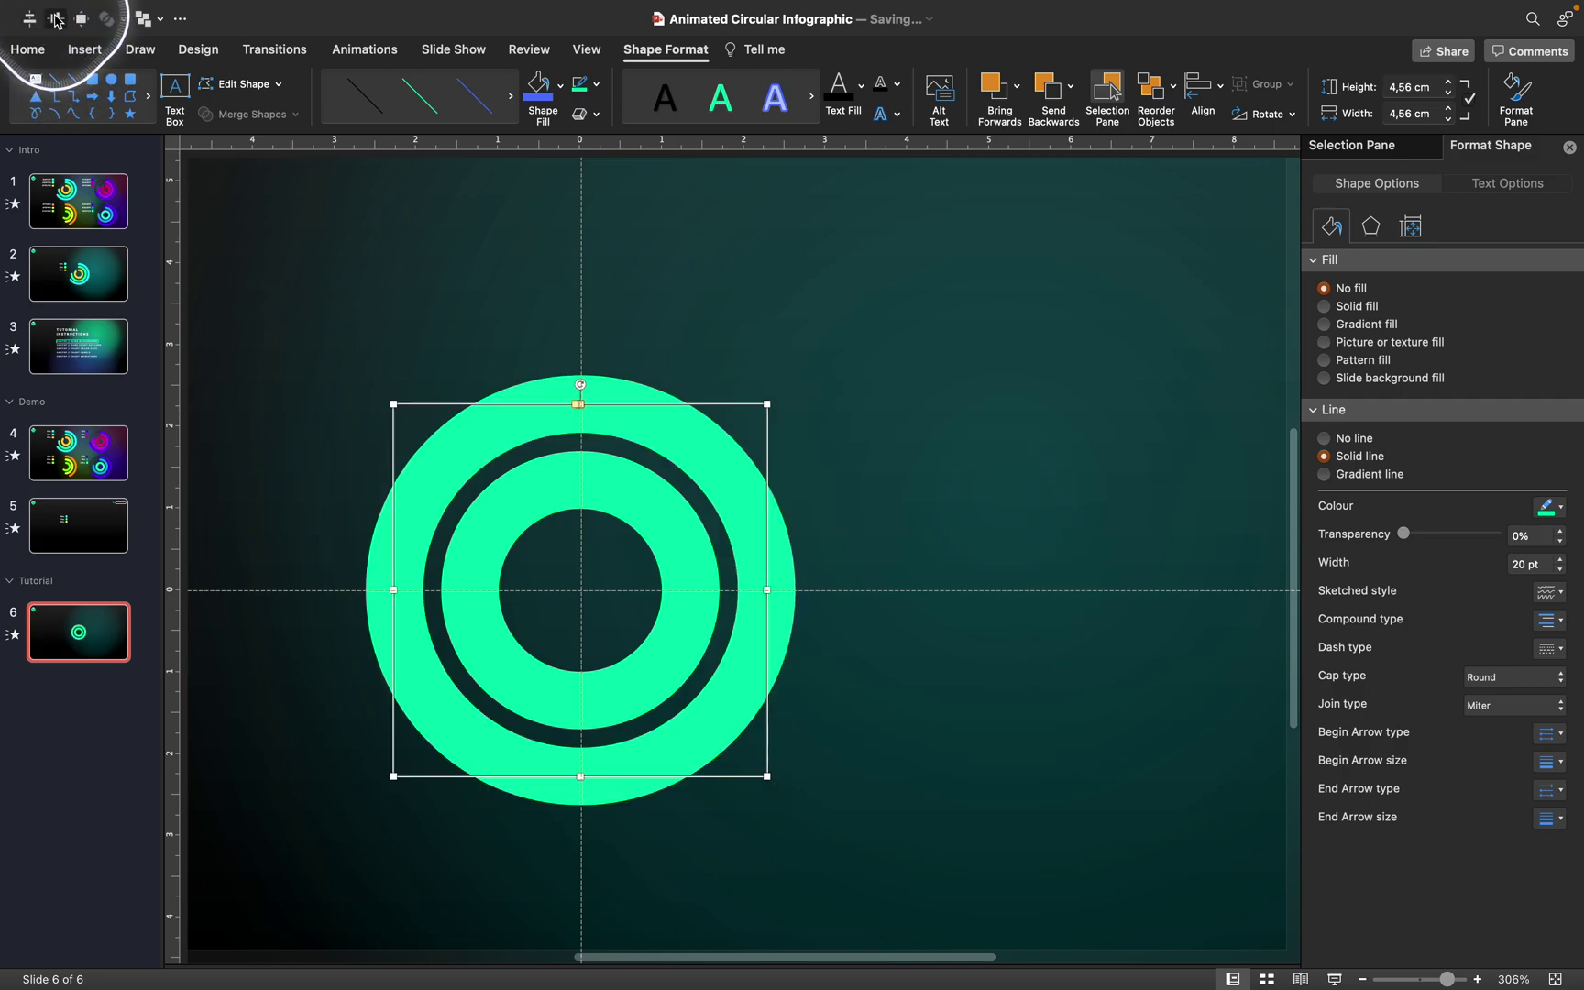
Step: Add a third, outer ring copy sized 6.05 cm, centred around the others
drag(768, 406, 1113, 426)
drag(841, 406, 724, 290)
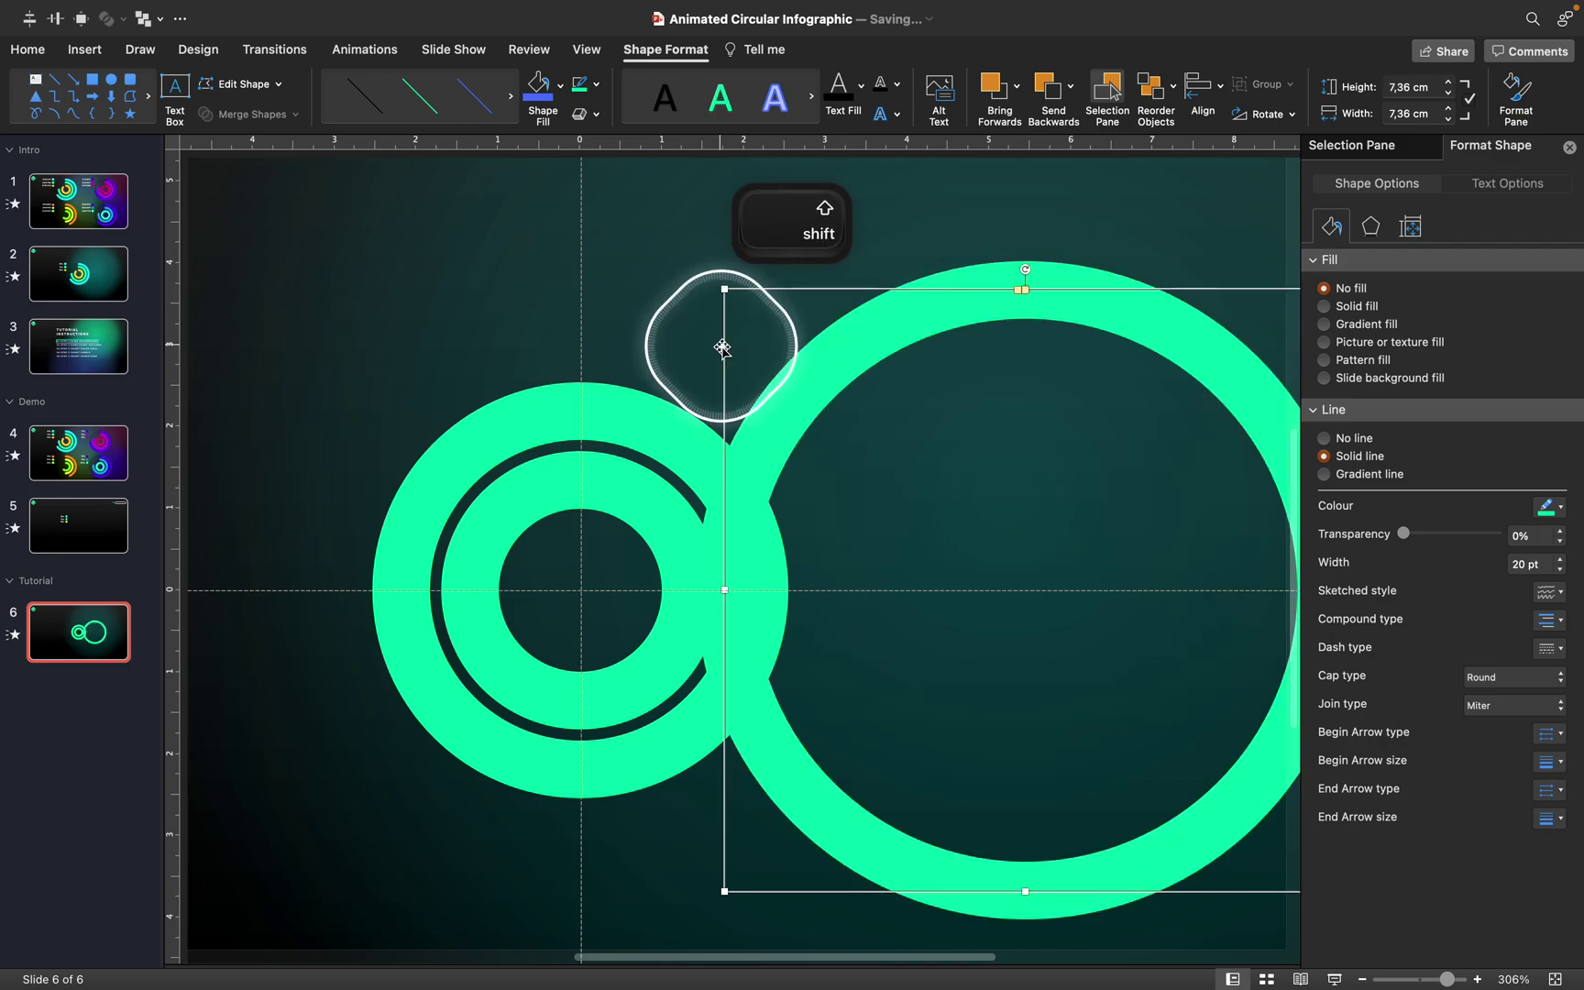
click(30, 22)
click(55, 20)
drag(881, 289, 790, 341)
click(877, 424)
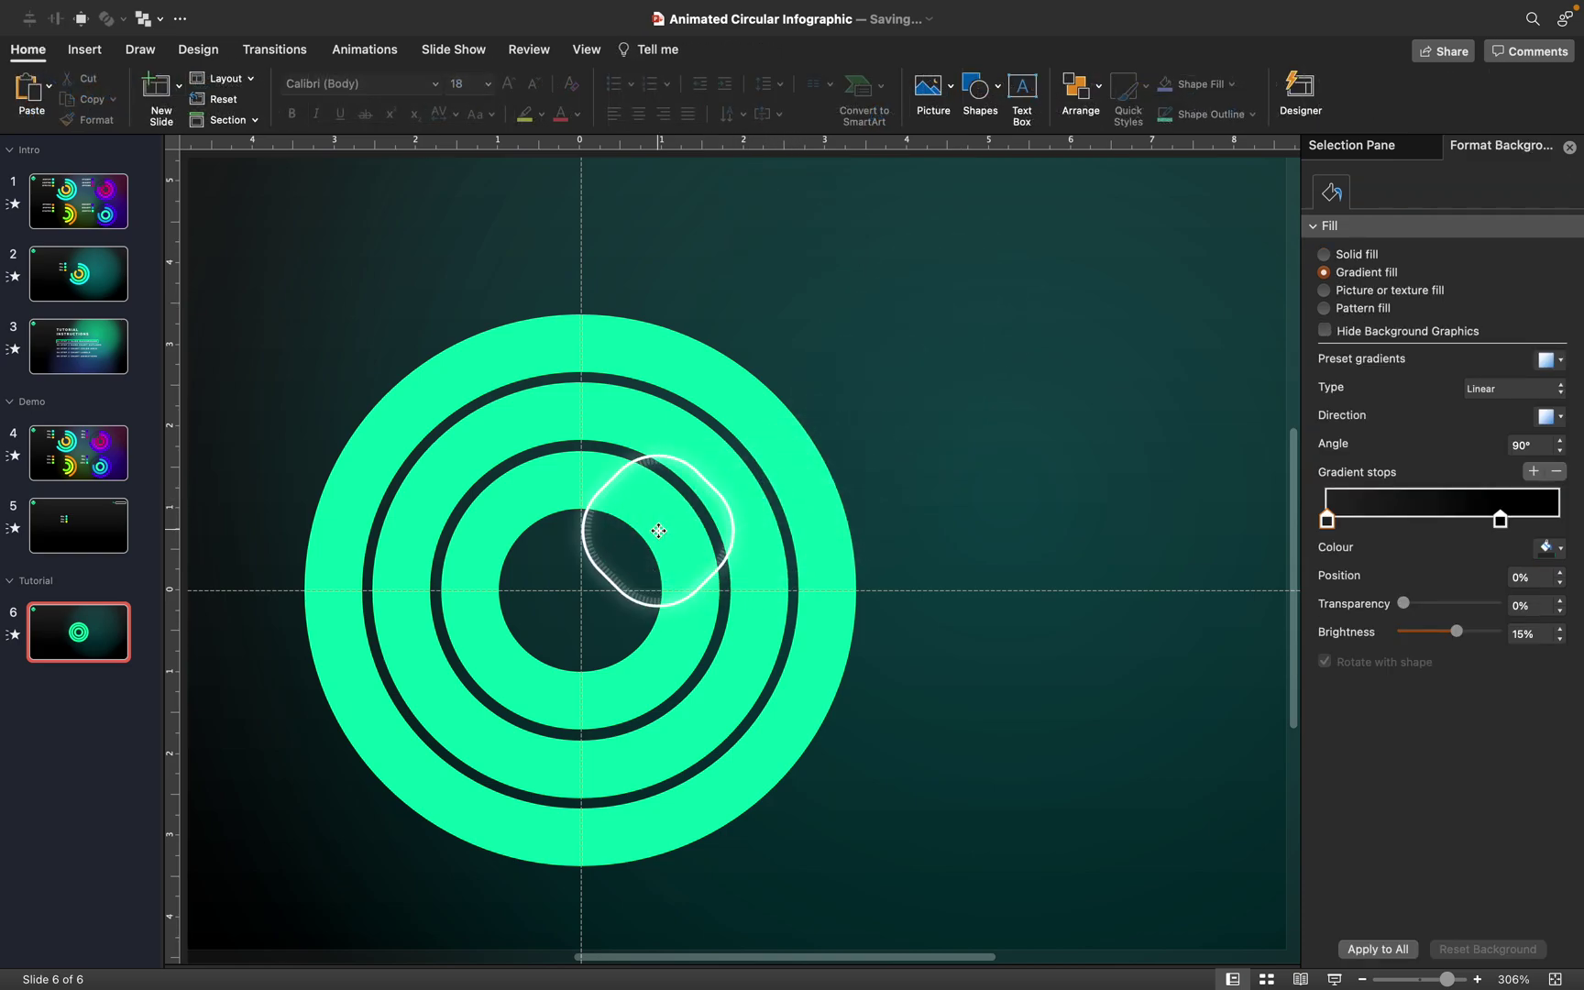
Step: Set all three rings' lines to black at 80% transparency and fit the slide in view
click(658, 531)
shift+click(702, 391)
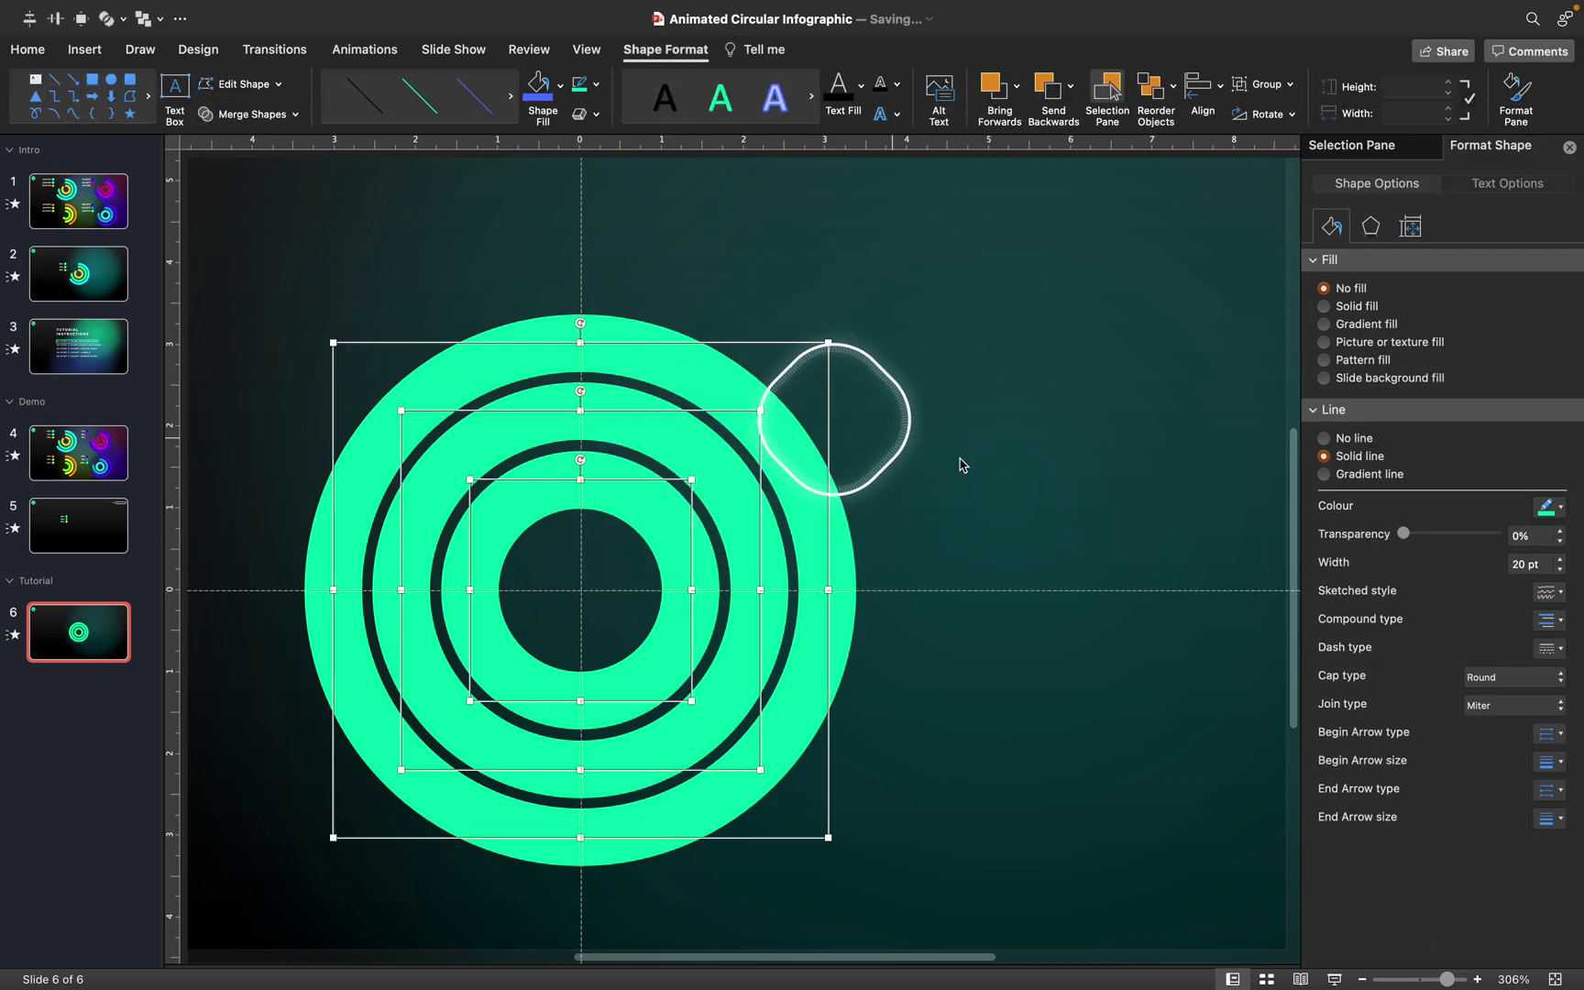
click(1551, 509)
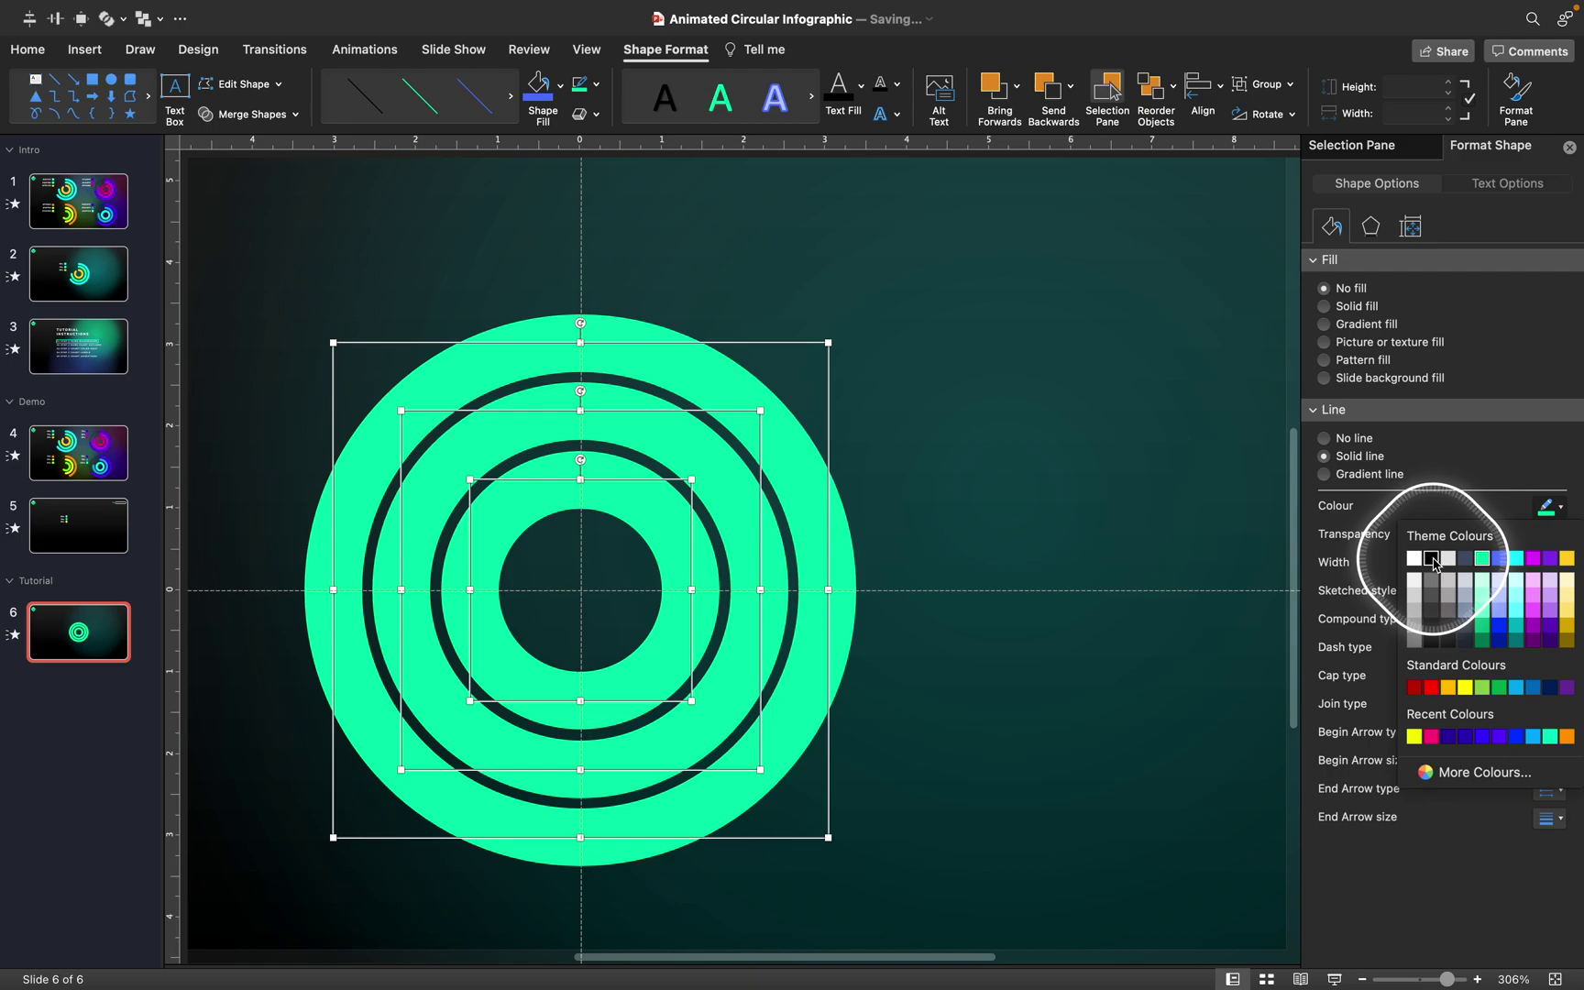
click(1430, 558)
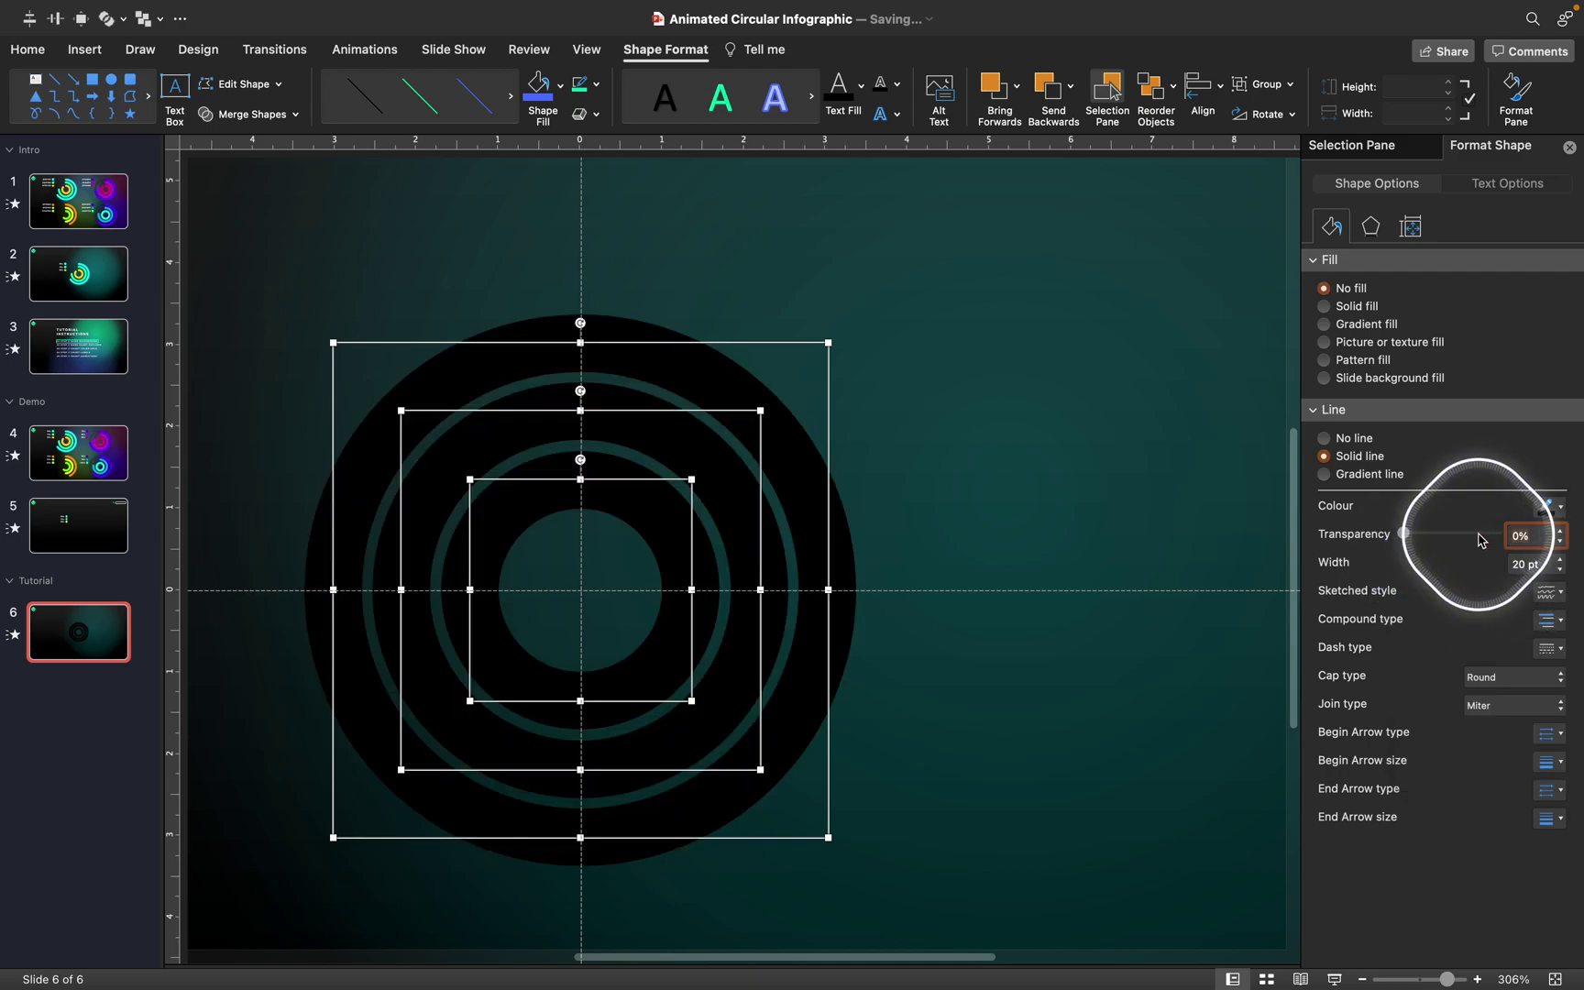
text(80)
key(Tab)
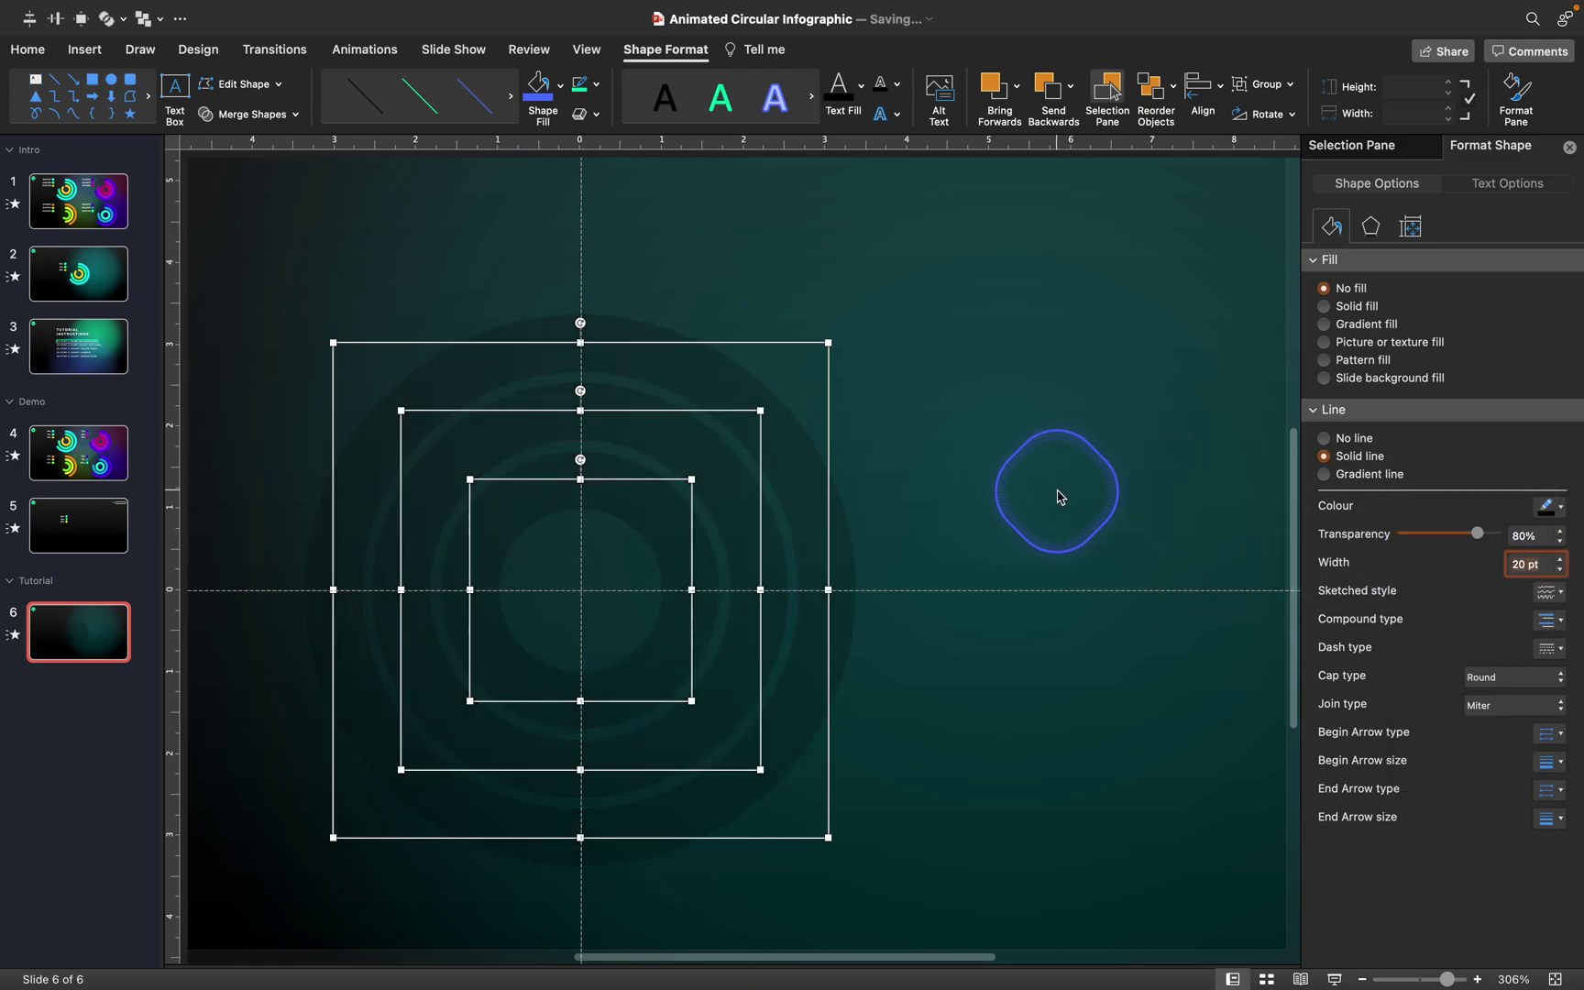
click(1060, 495)
key(ctrl+alt+super+g)
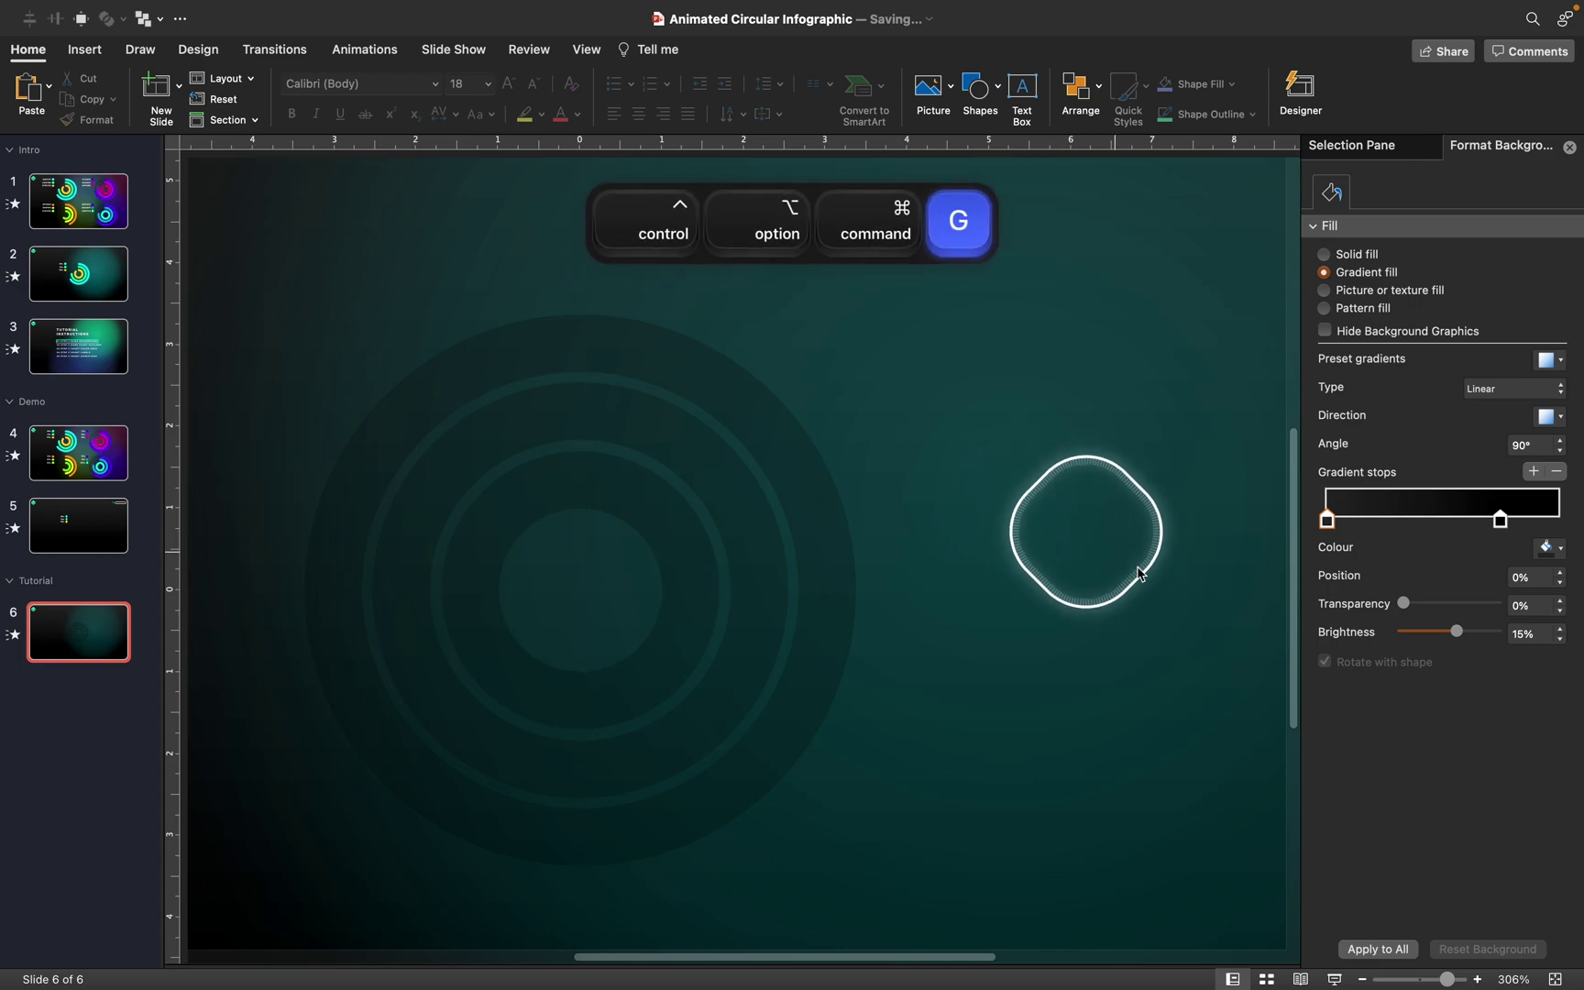
click(1555, 979)
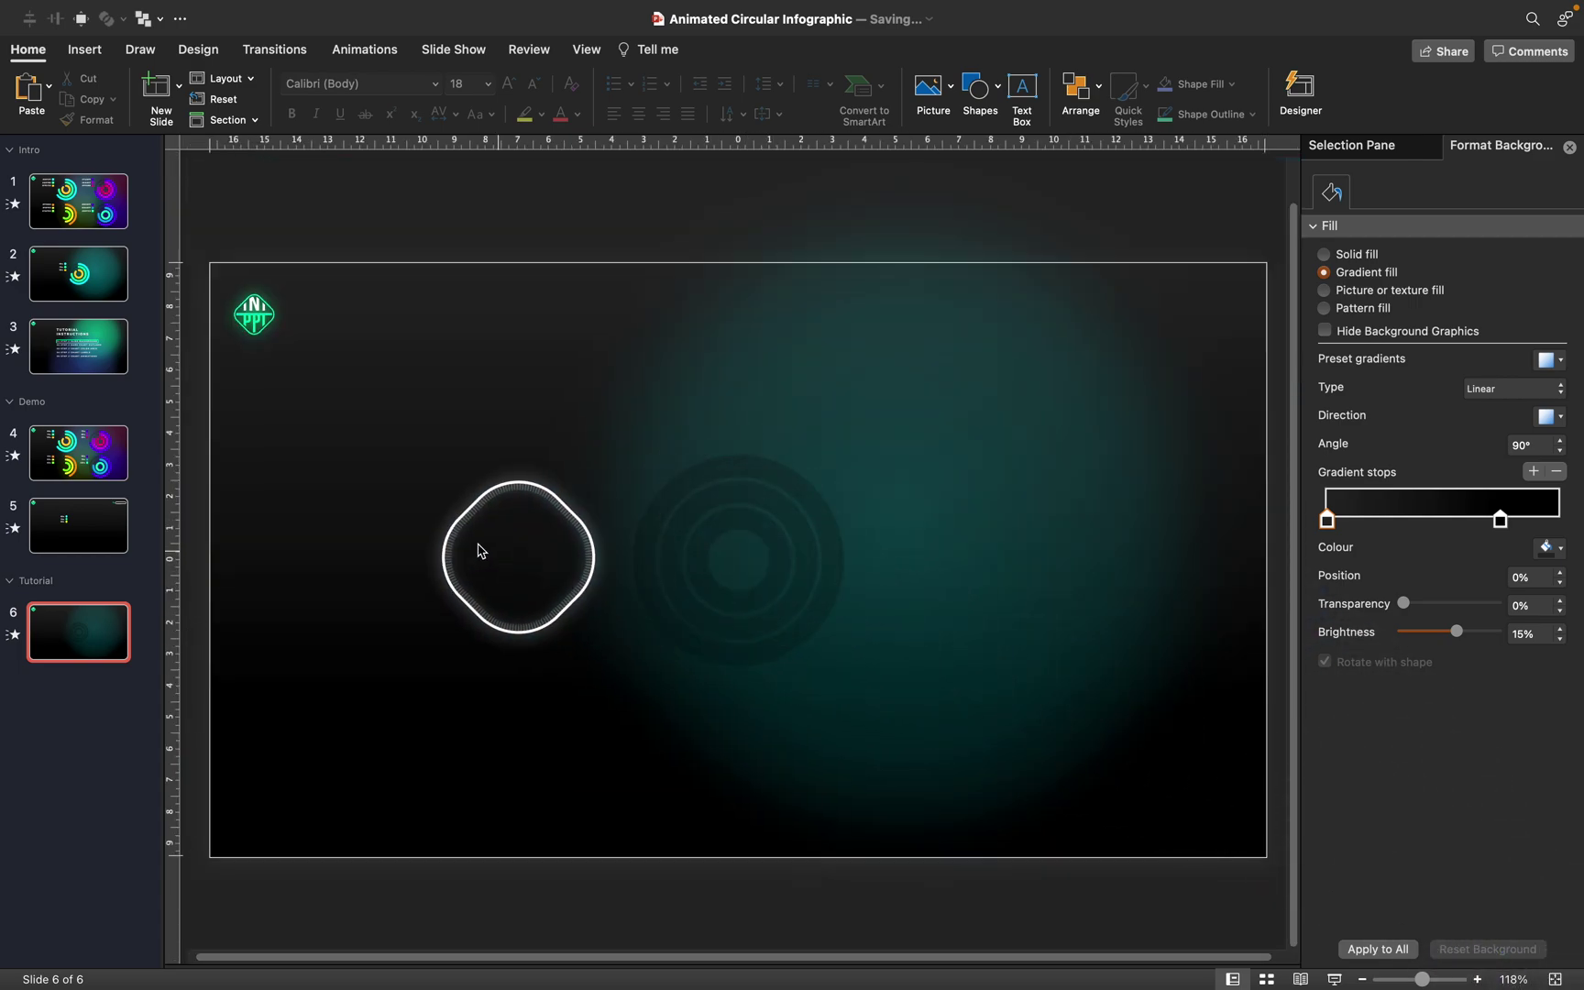
Step: Mark step 02, Dark Chart Outlines, as done, then return to slide 6
click(101, 356)
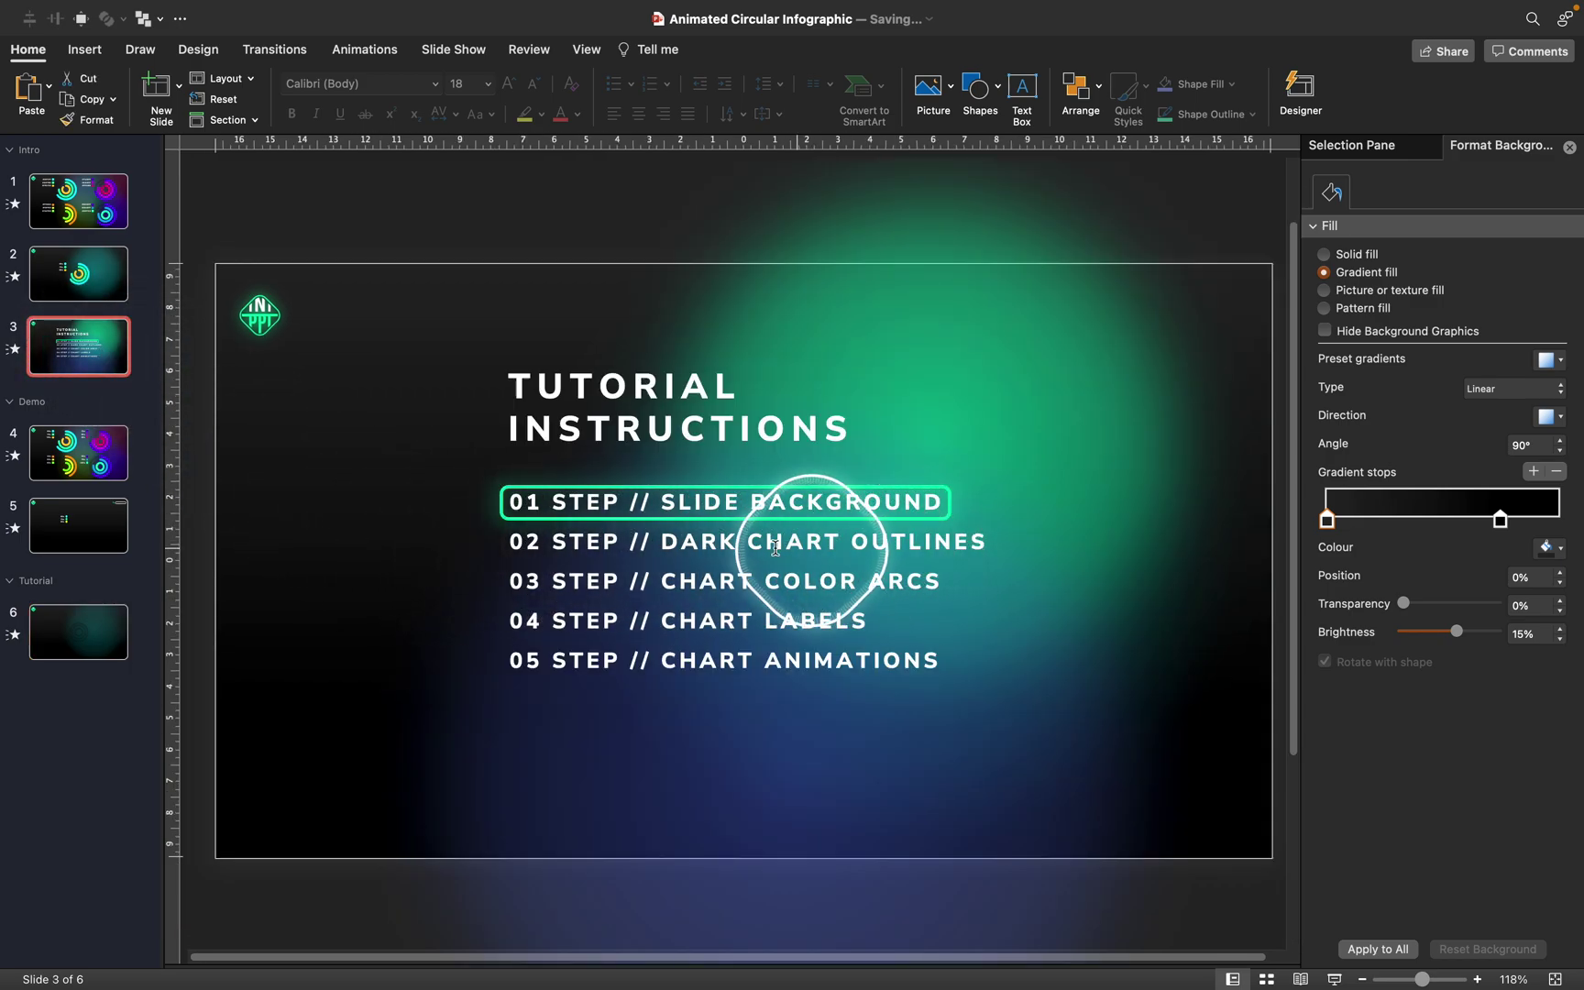
click(1347, 144)
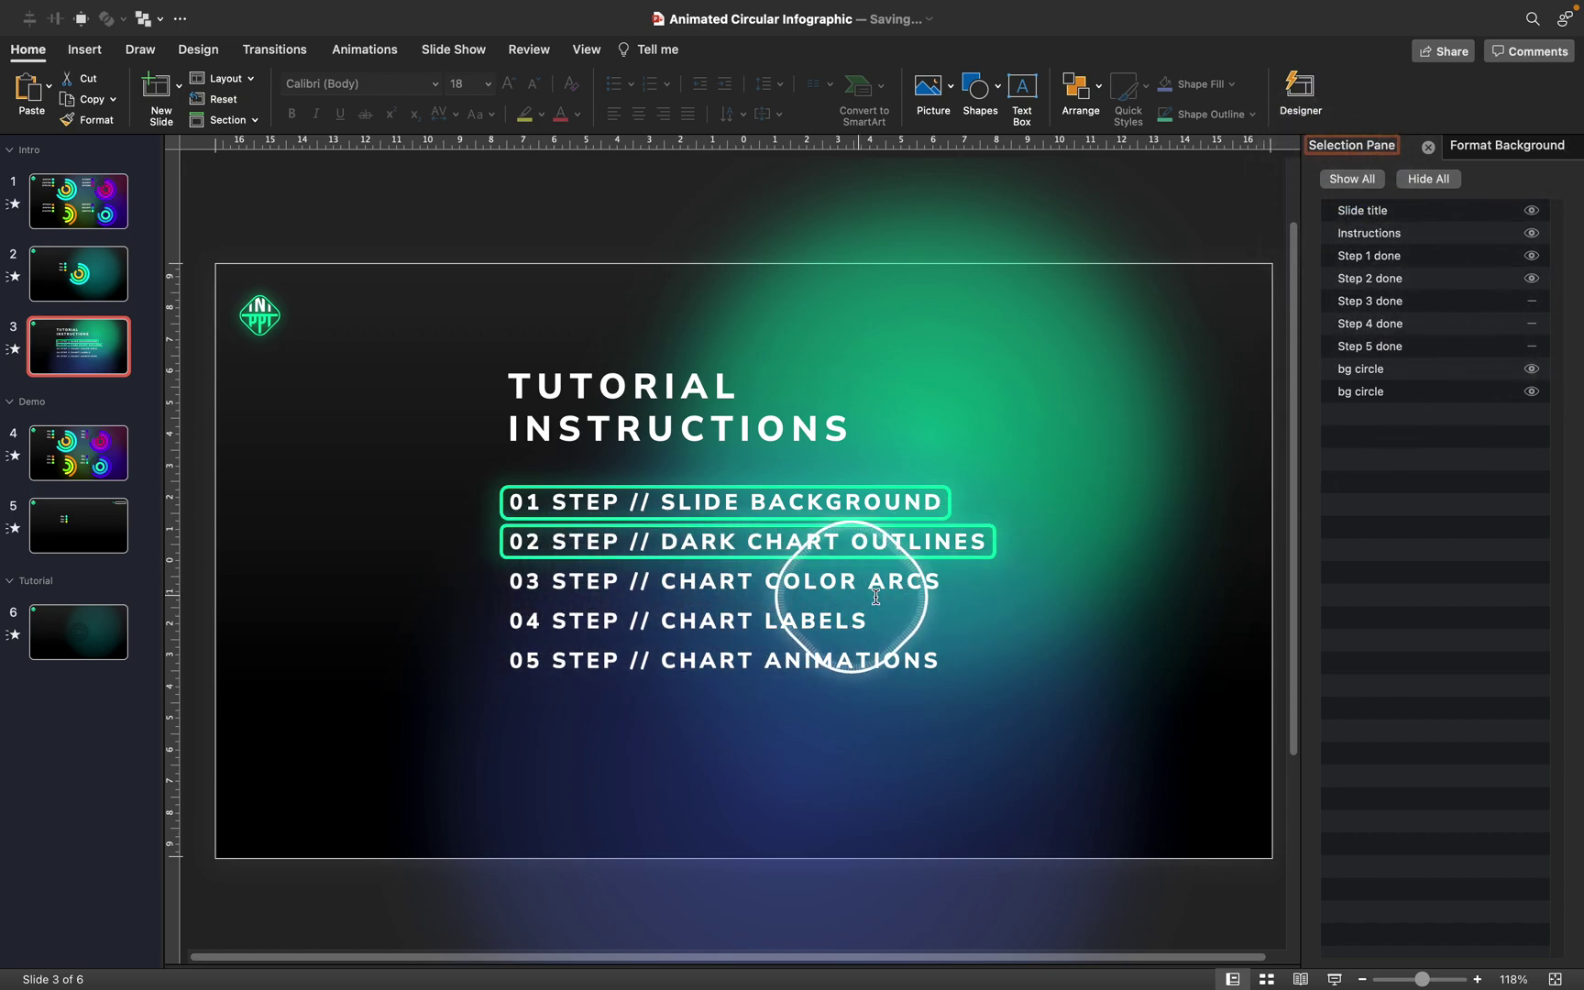
click(88, 630)
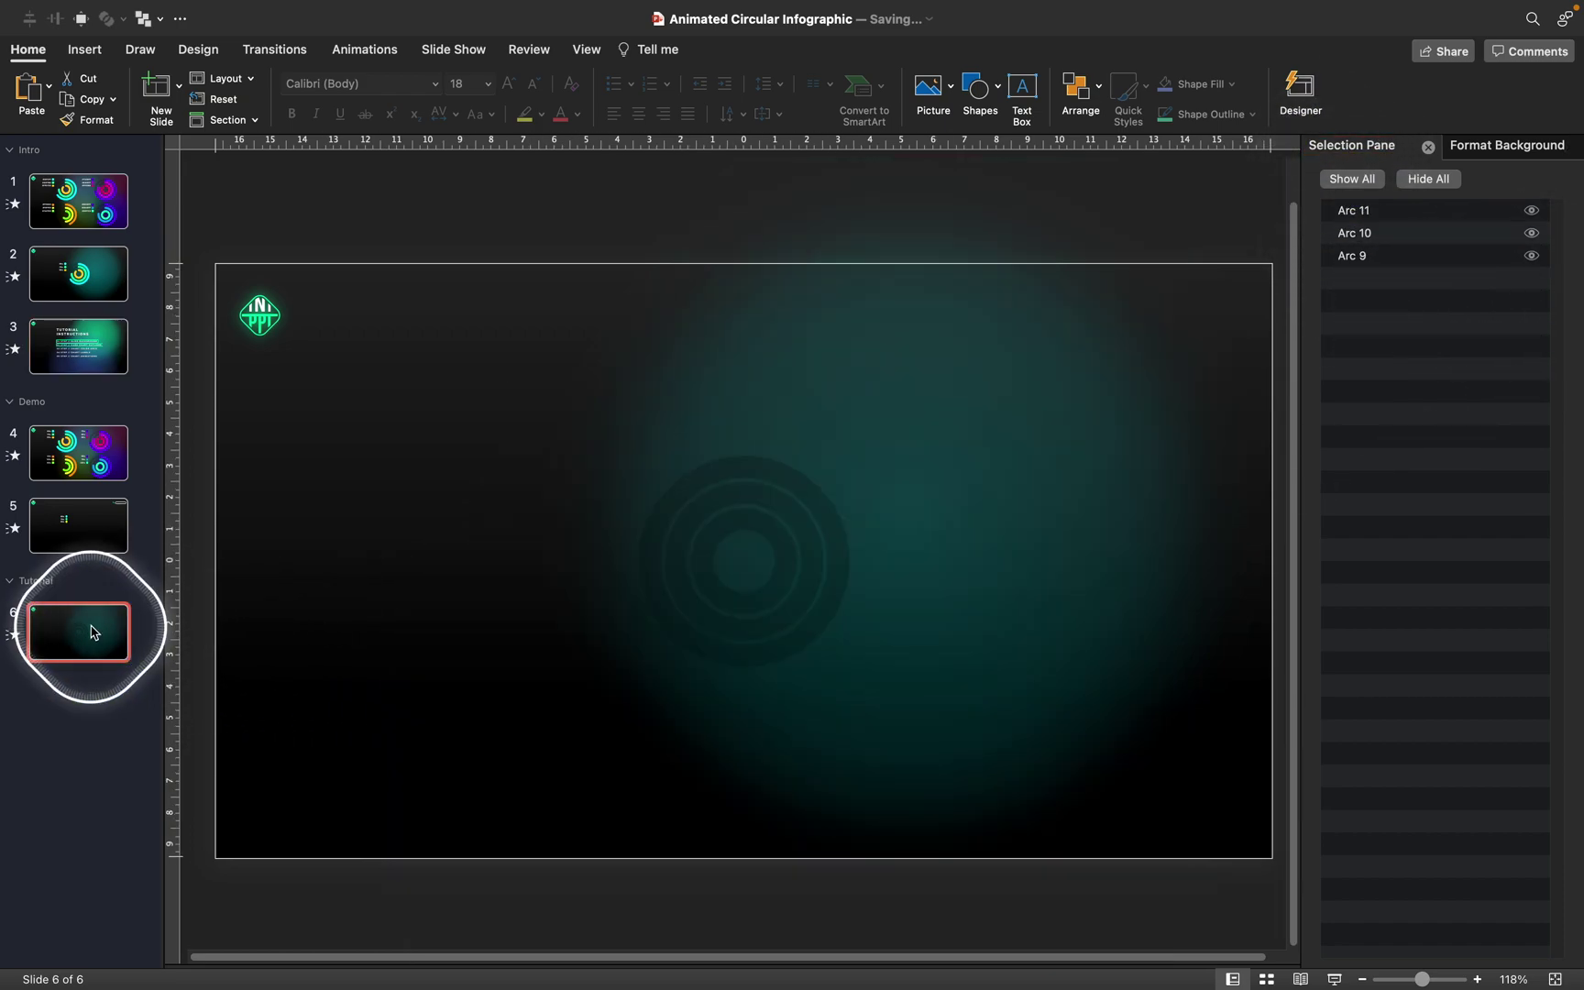
drag(685, 591, 725, 516)
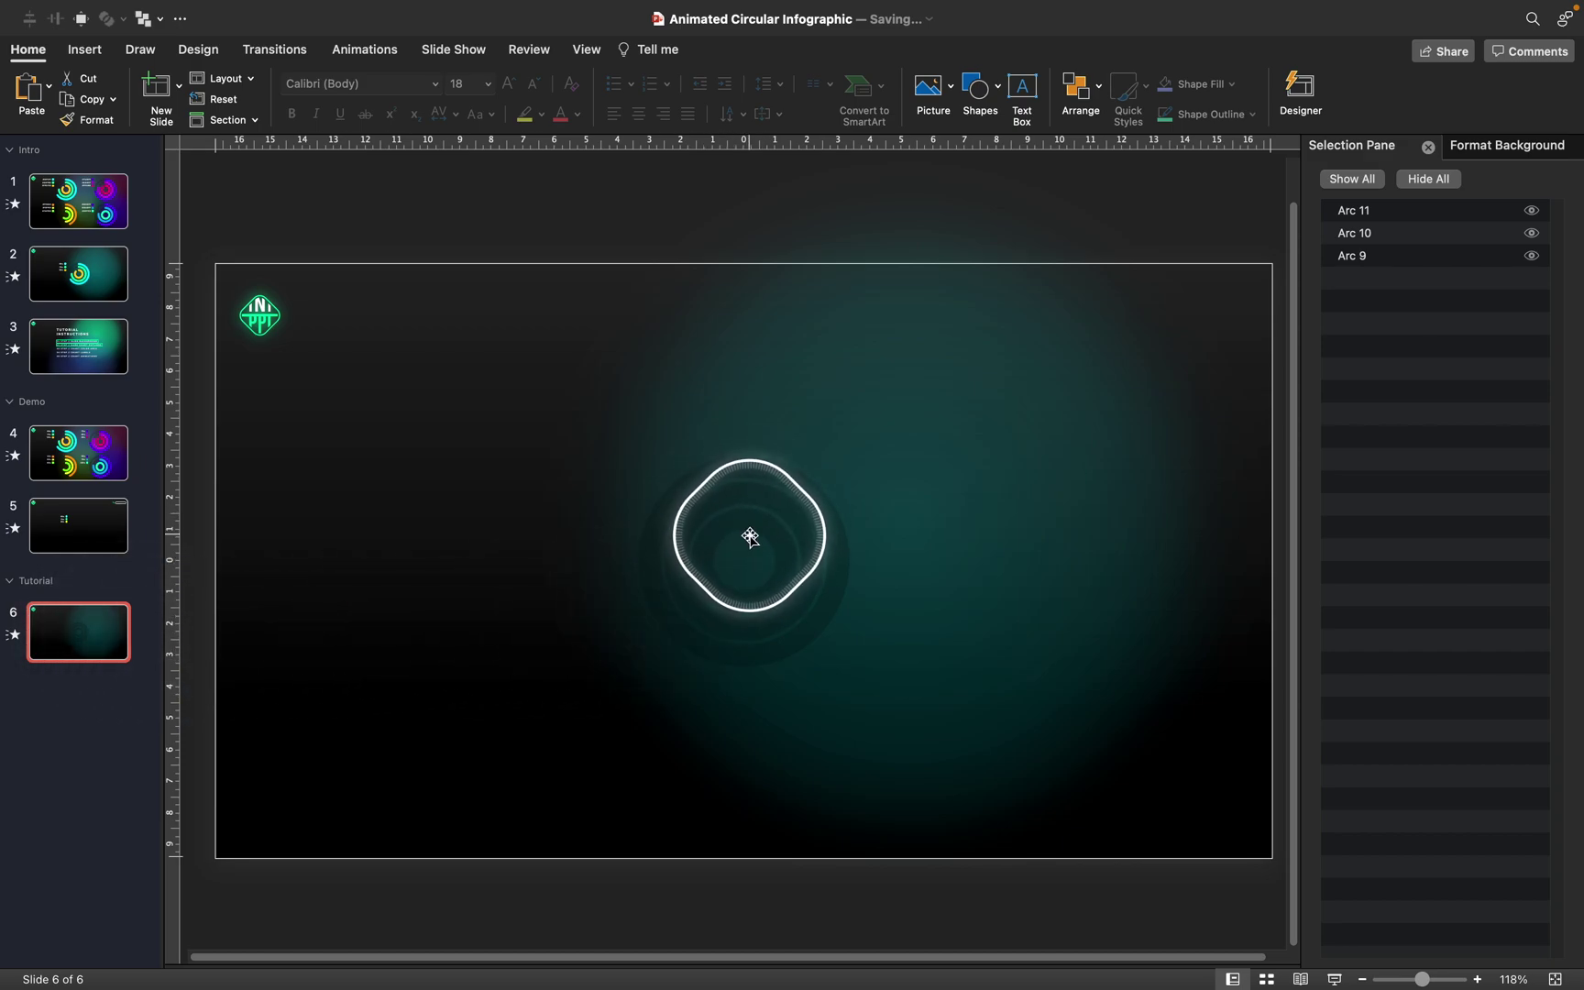
Step: Duplicate the smallest ring and place the copy to the right of the original
click(750, 536)
scroll(749, 536, up, 5)
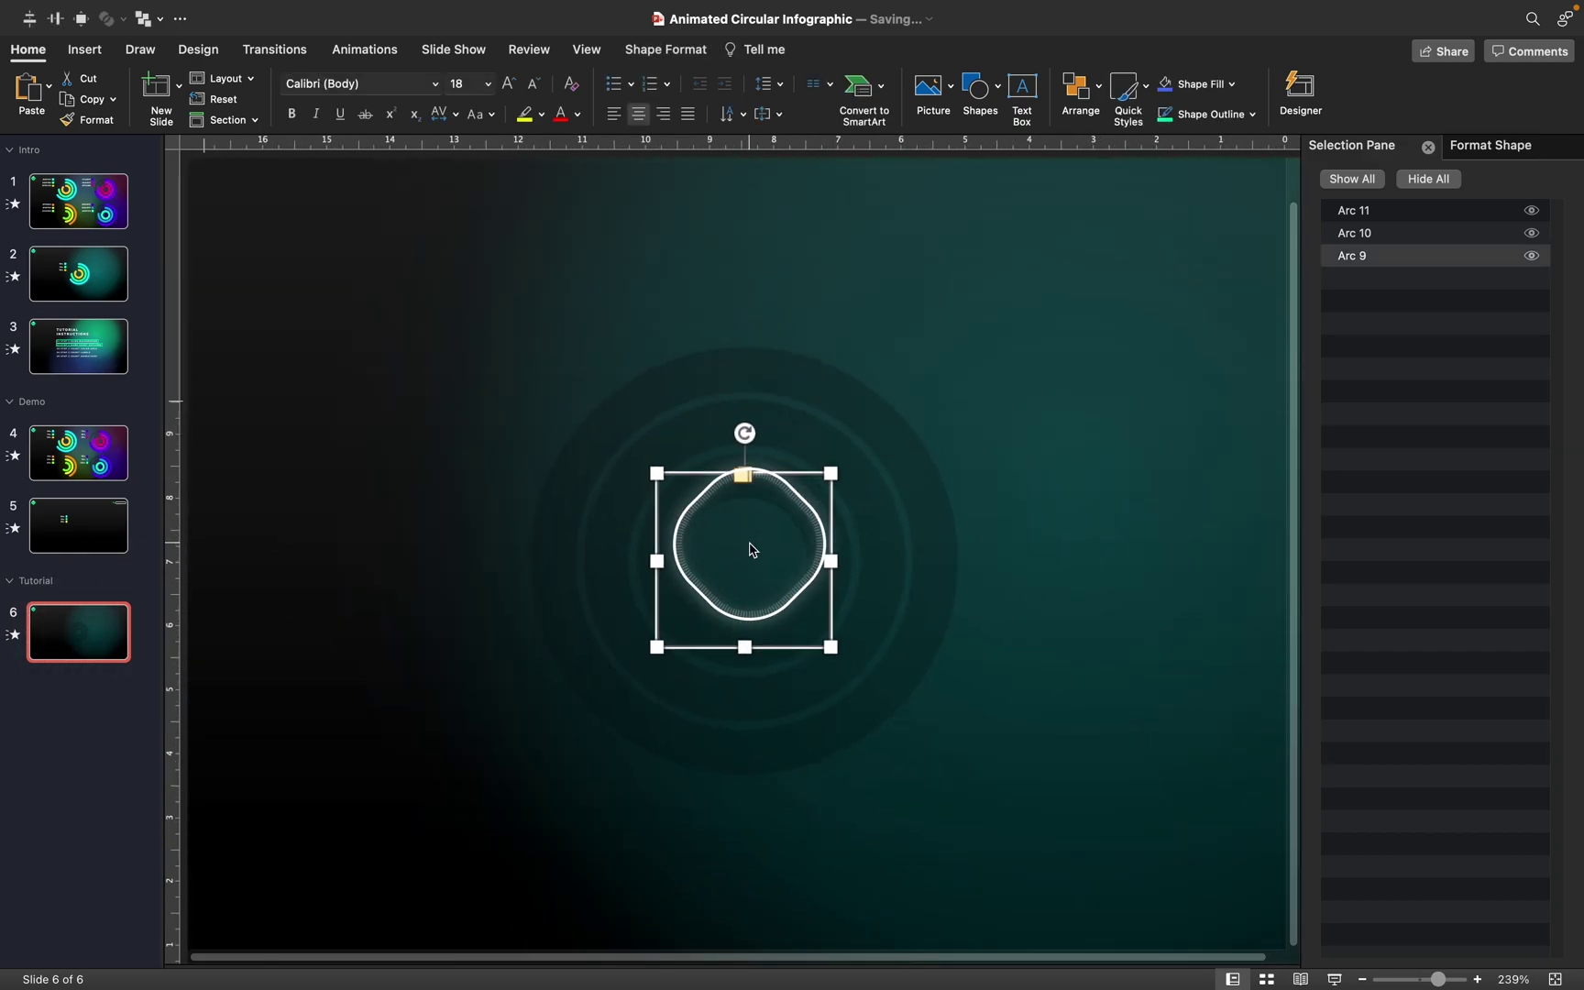
key(ctrl+alt+super+g)
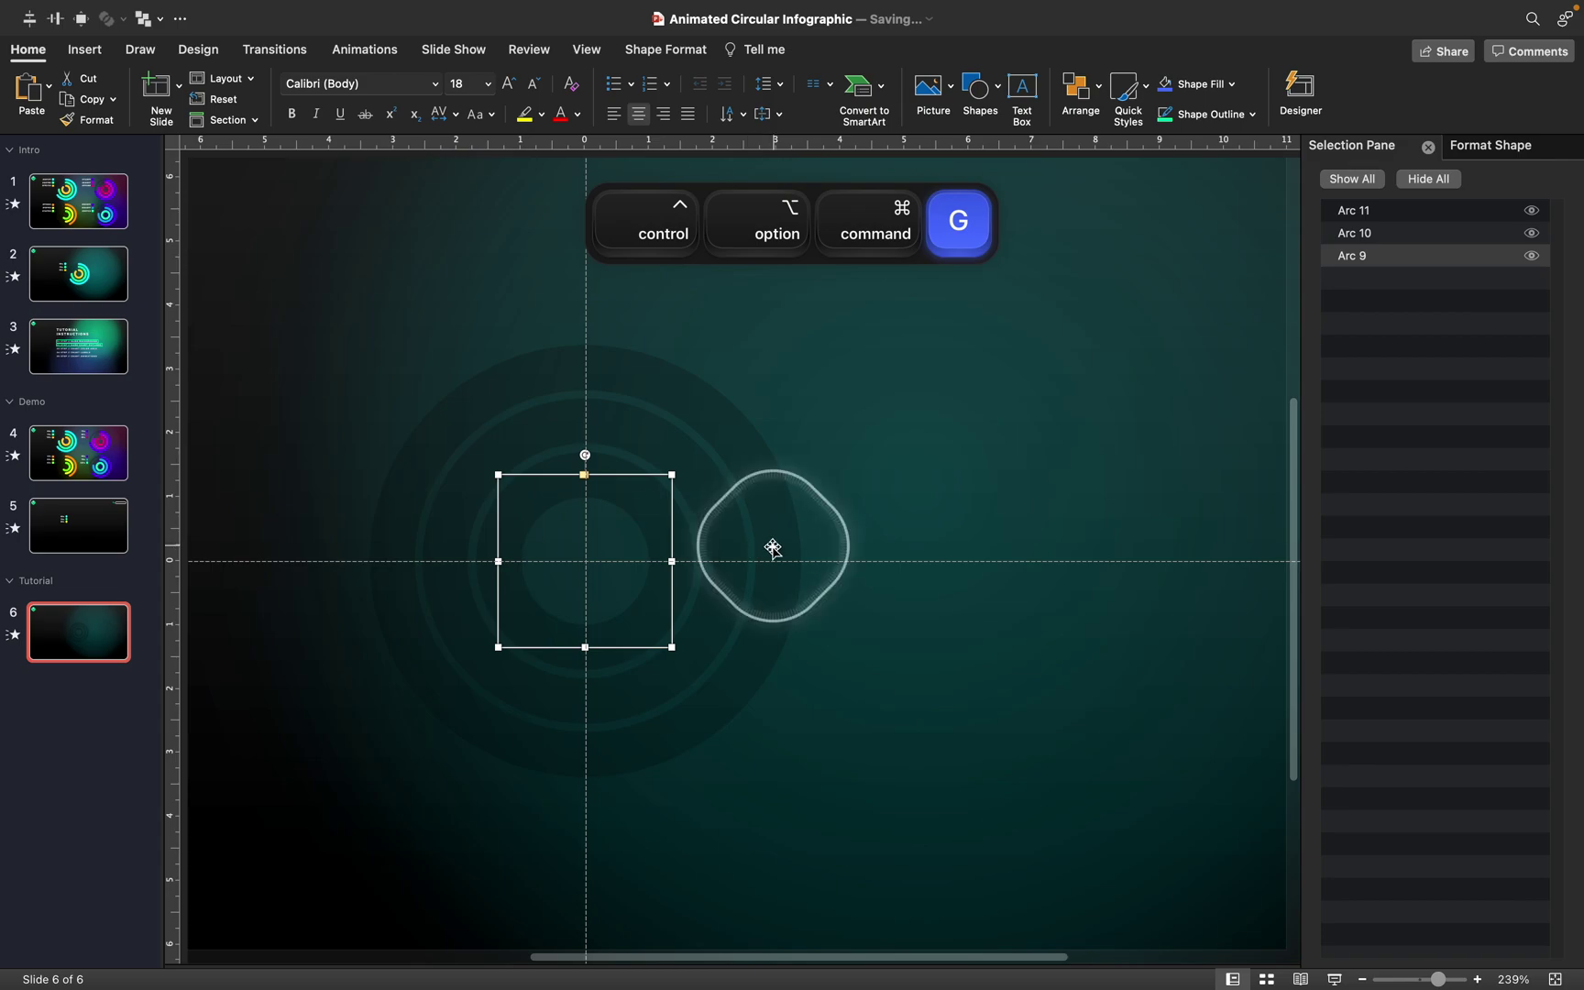
drag(772, 547, 677, 486)
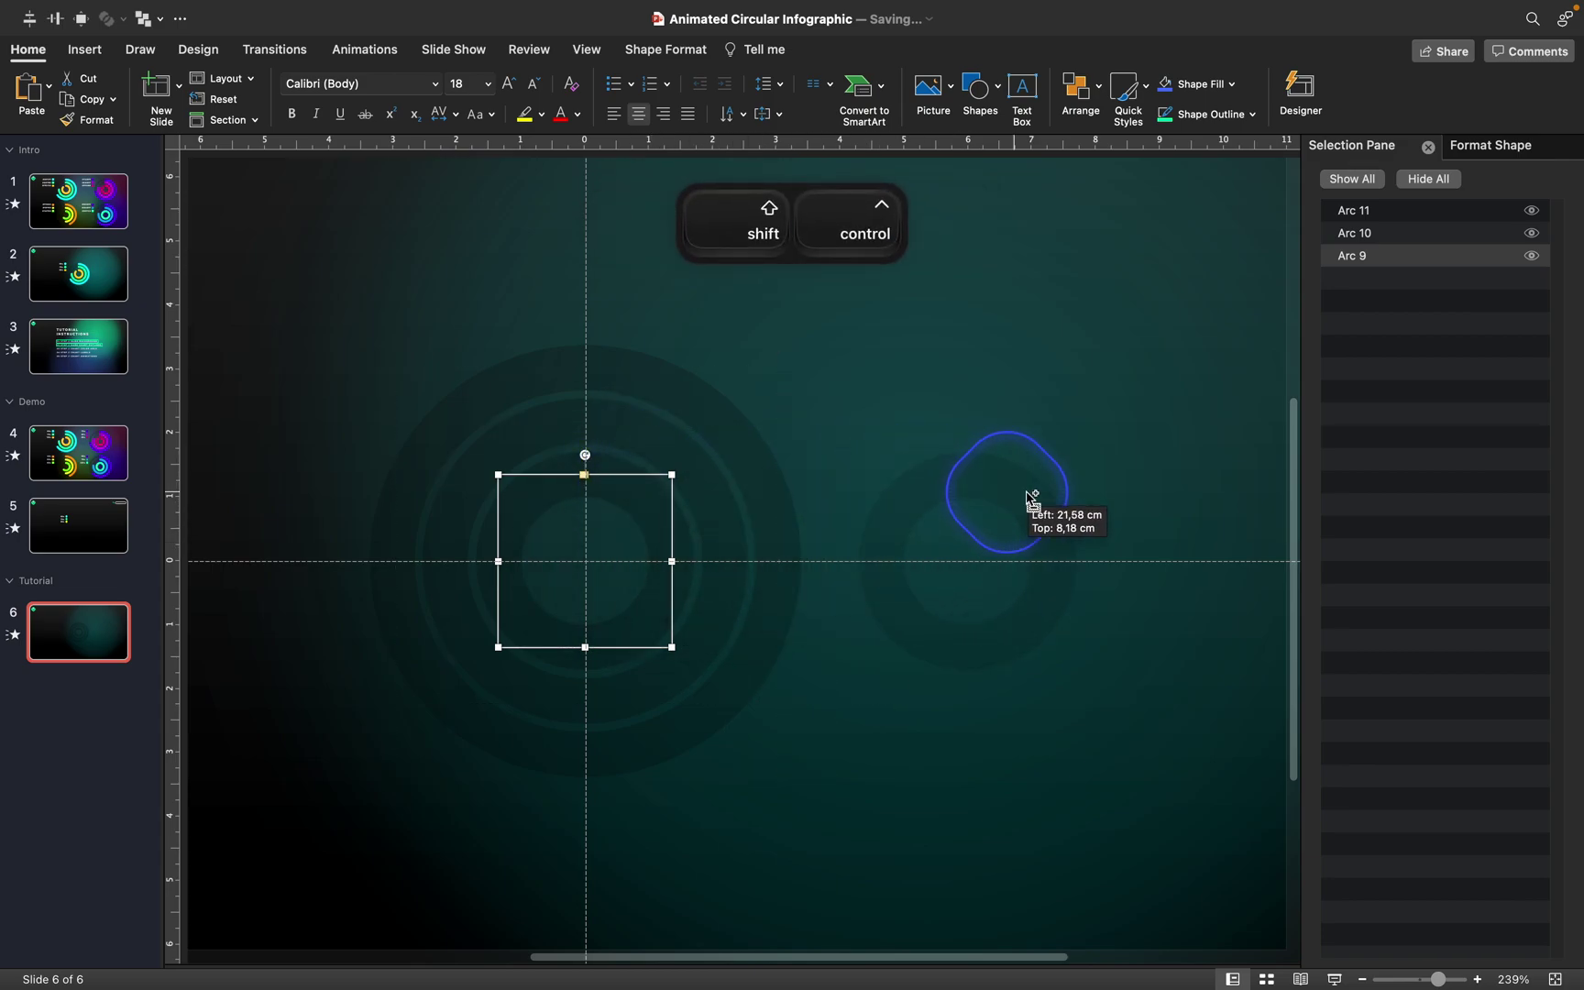
mouse_move(1026, 494)
mouse_down()
mouse_move(1044, 504)
mouse_move(1028, 481)
mouse_move(1023, 501)
mouse_up()
Step: Make the copy's outline fully opaque at 0% transparency and bright mint green
click(1492, 146)
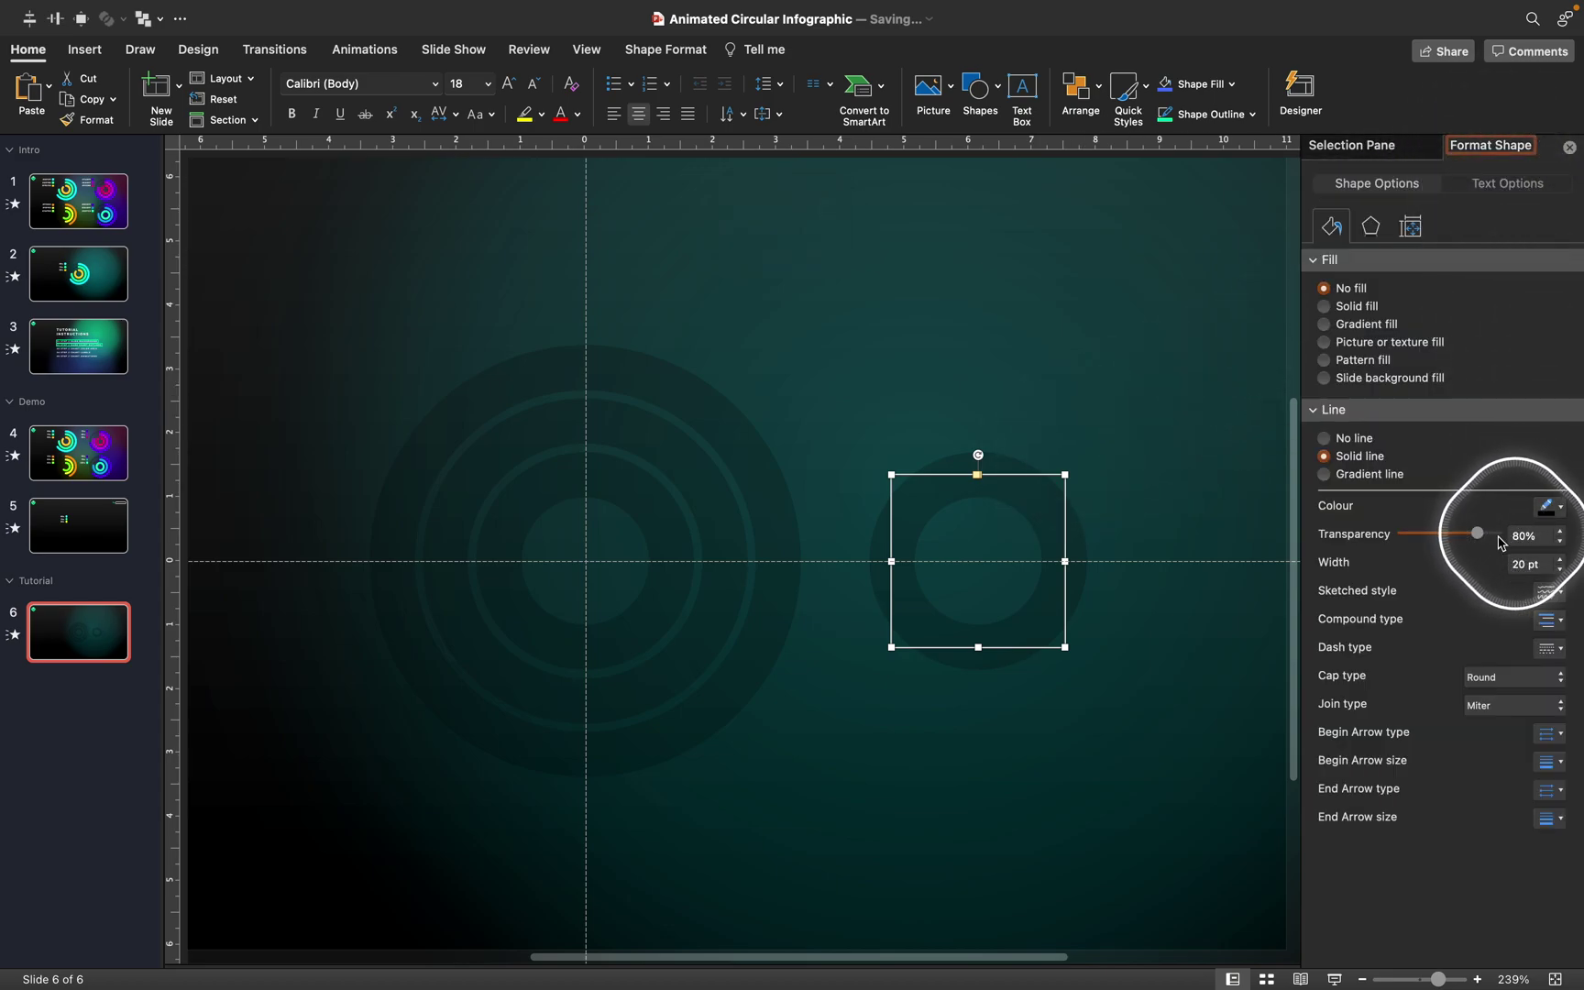
drag(1480, 539, 1332, 536)
click(1548, 509)
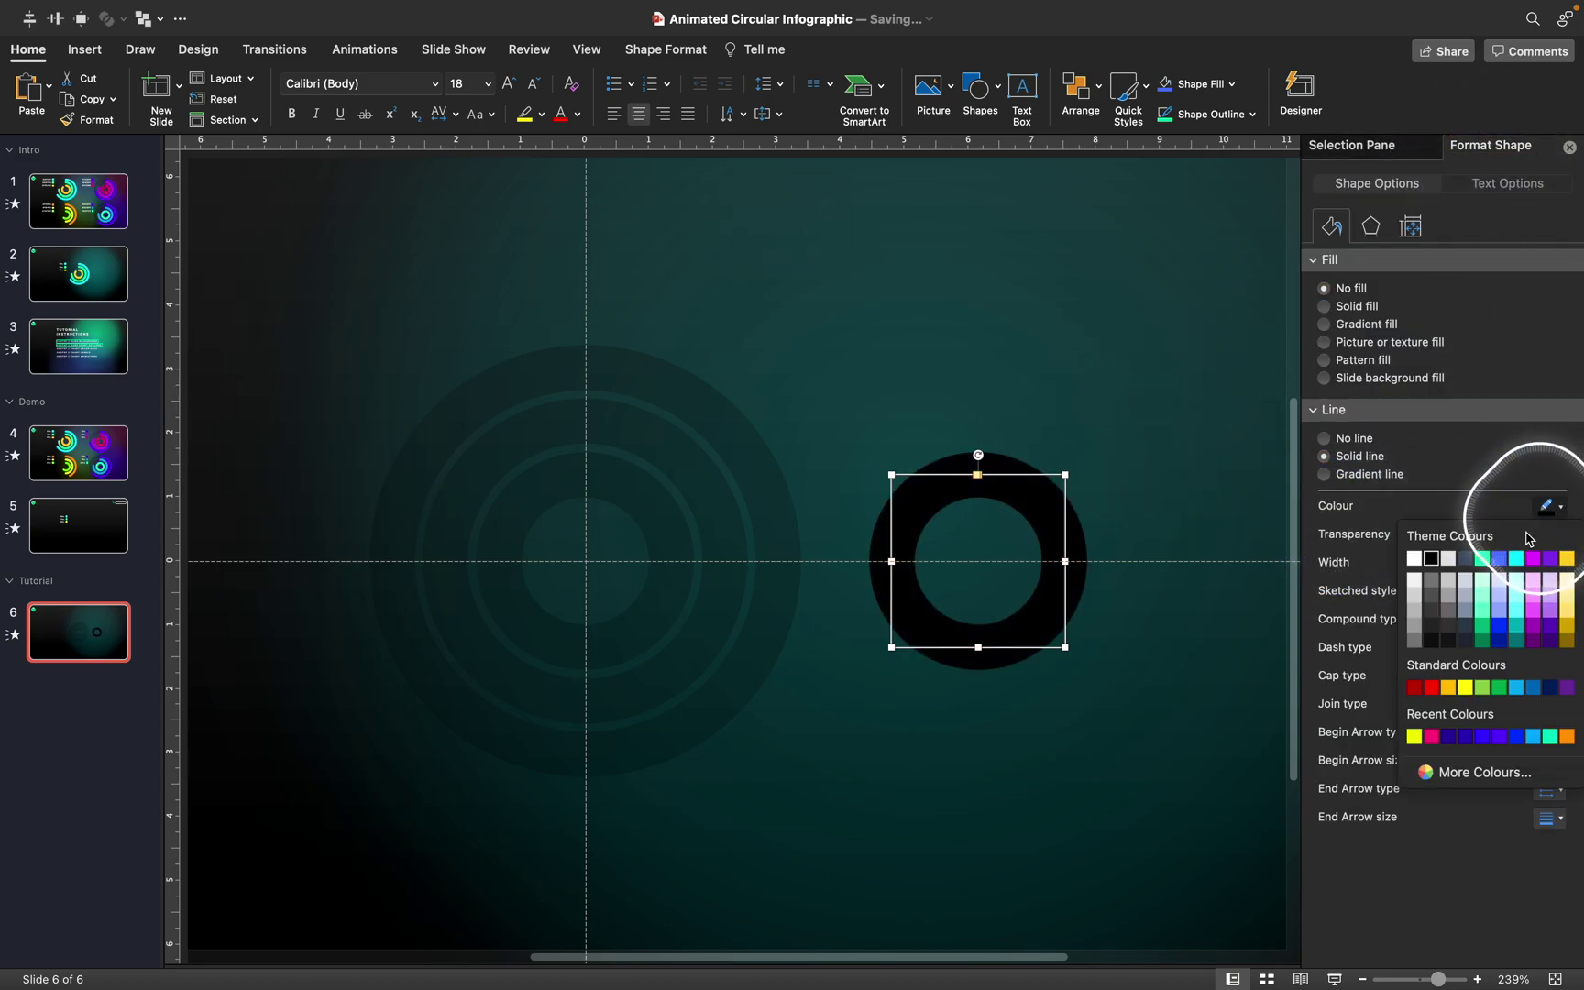
click(1482, 558)
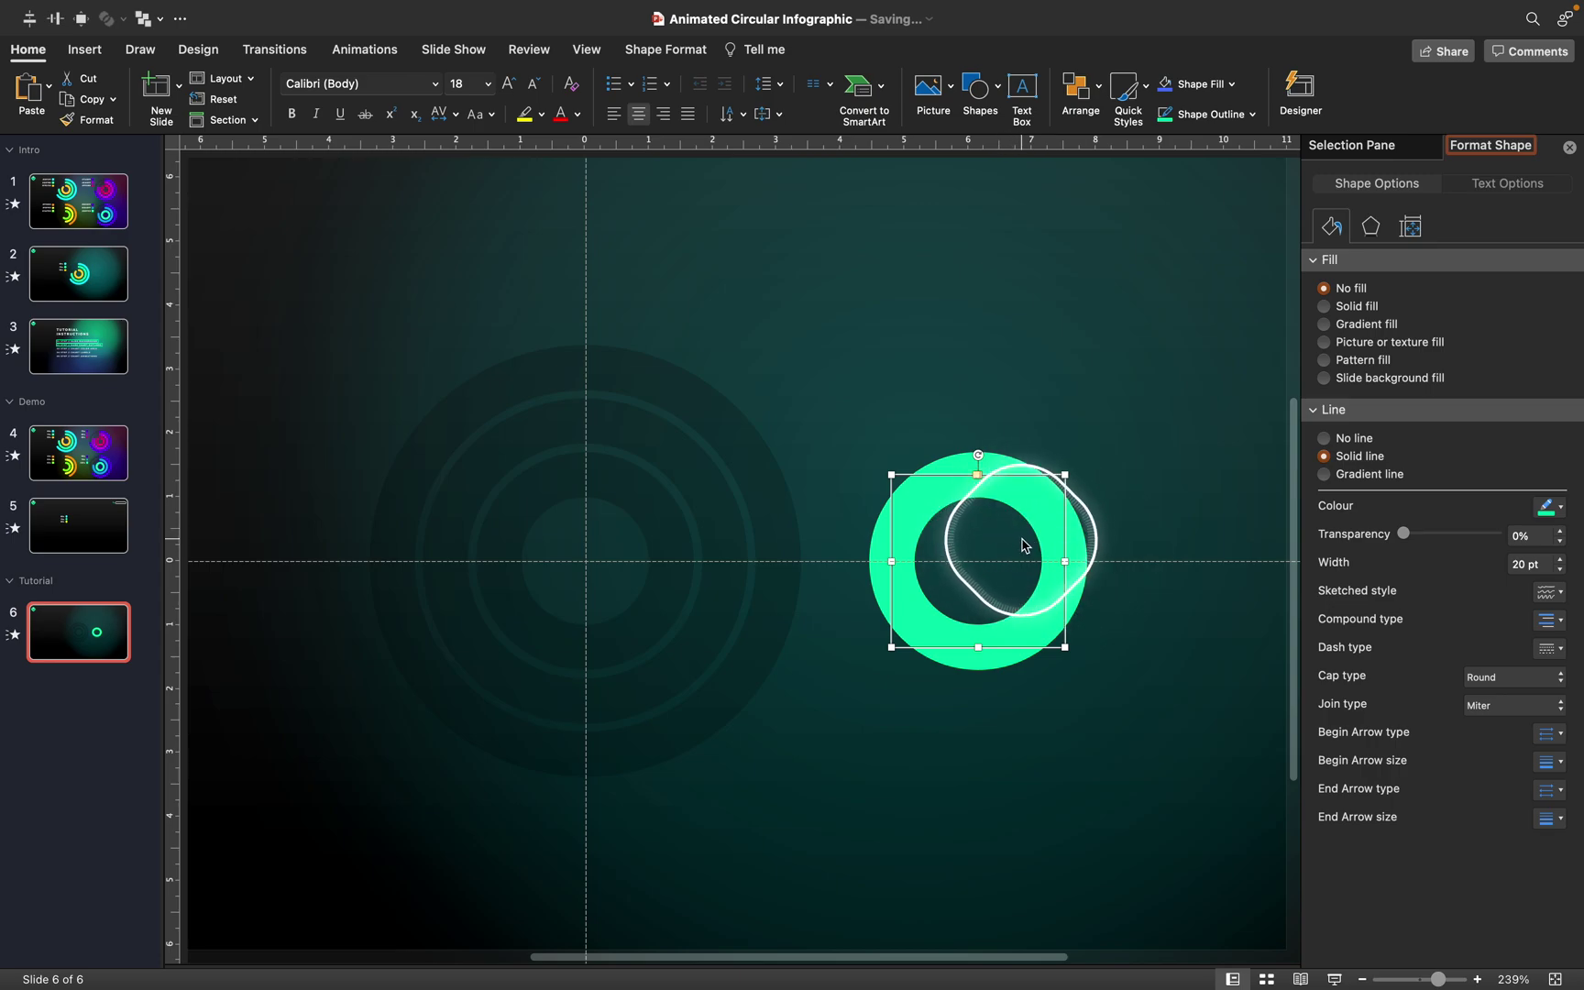
click(1370, 226)
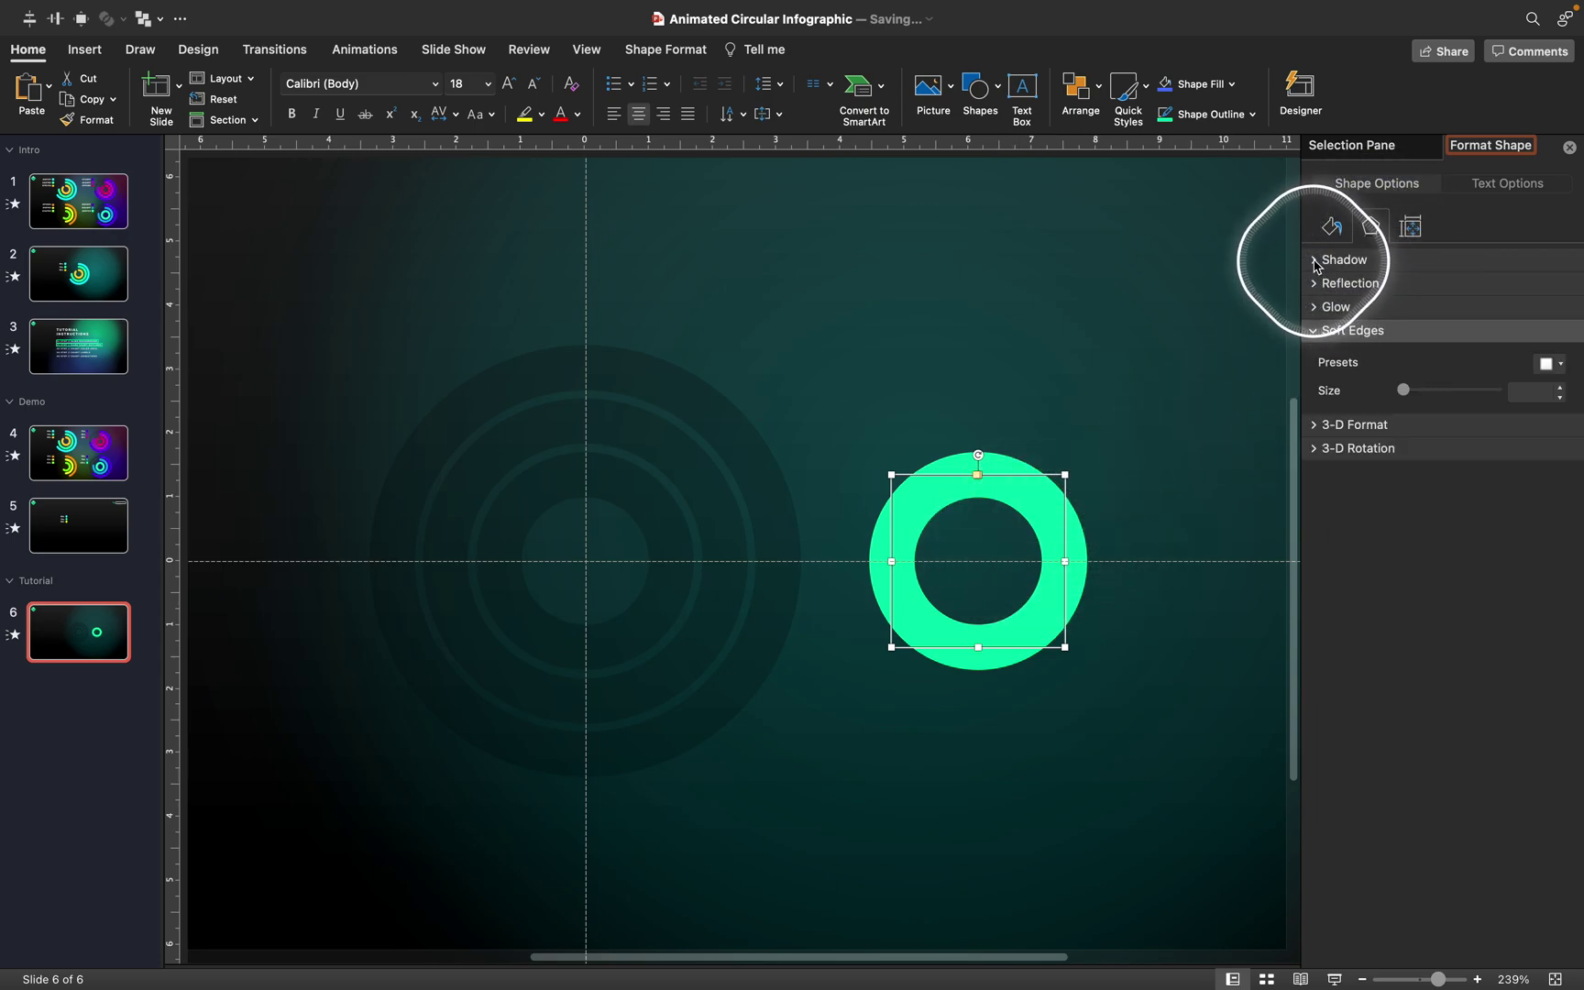
Step: Give the mint ring a centred outer green shadow blurred to 100 pt
click(1316, 261)
click(1548, 291)
click(1473, 517)
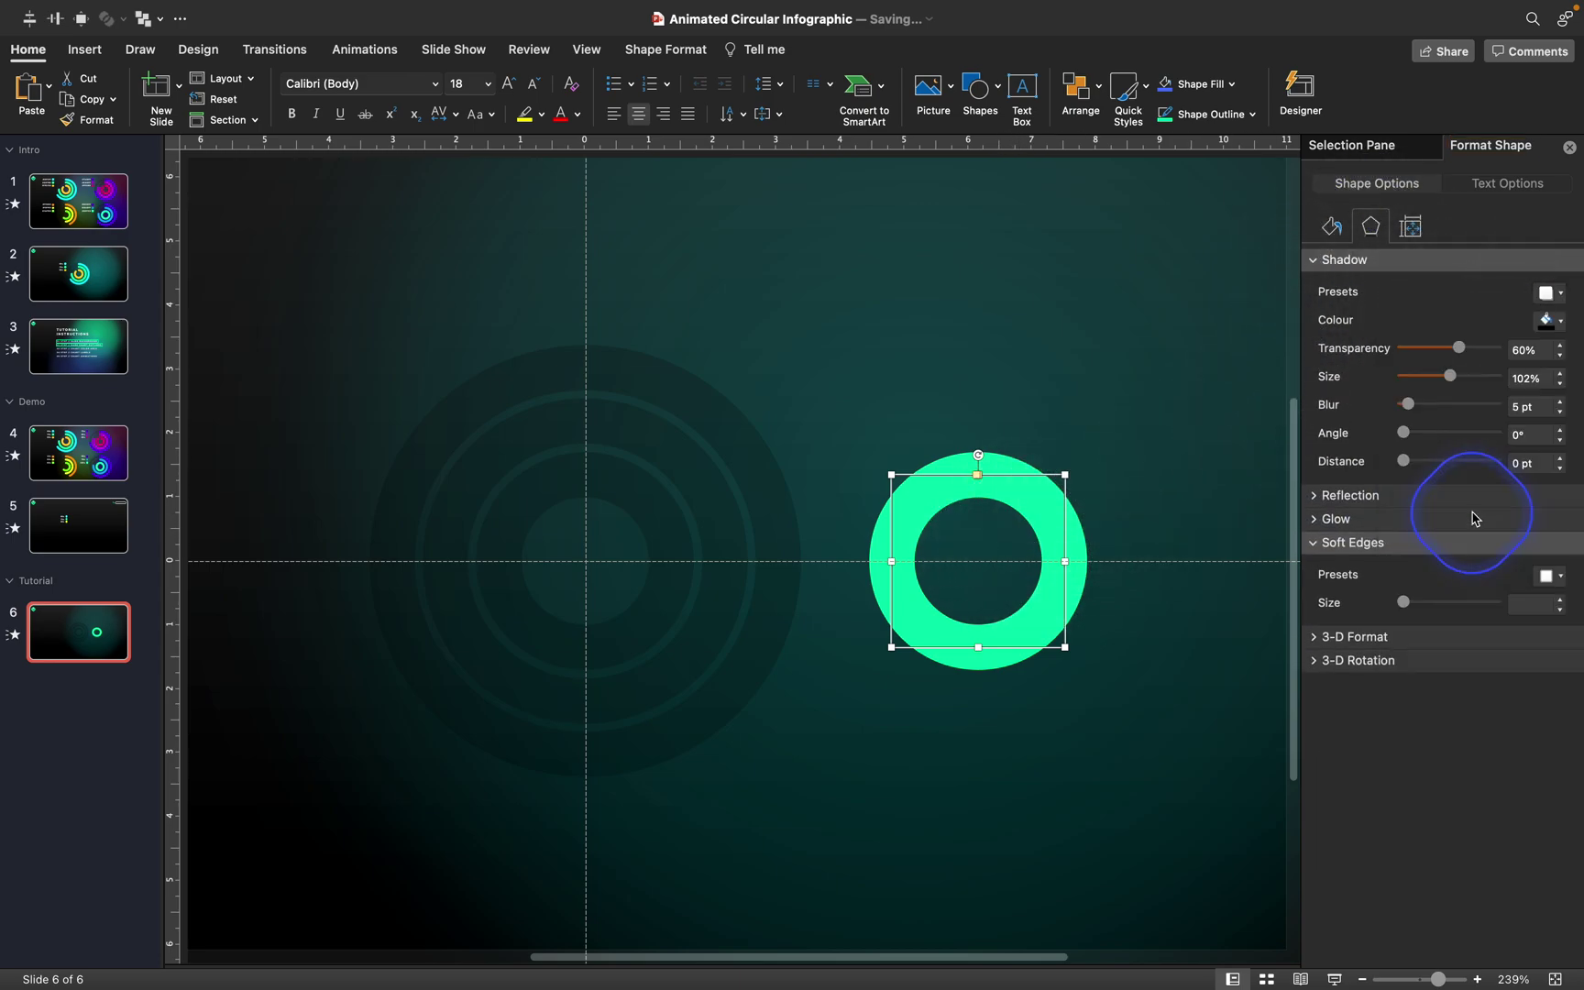
click(1546, 321)
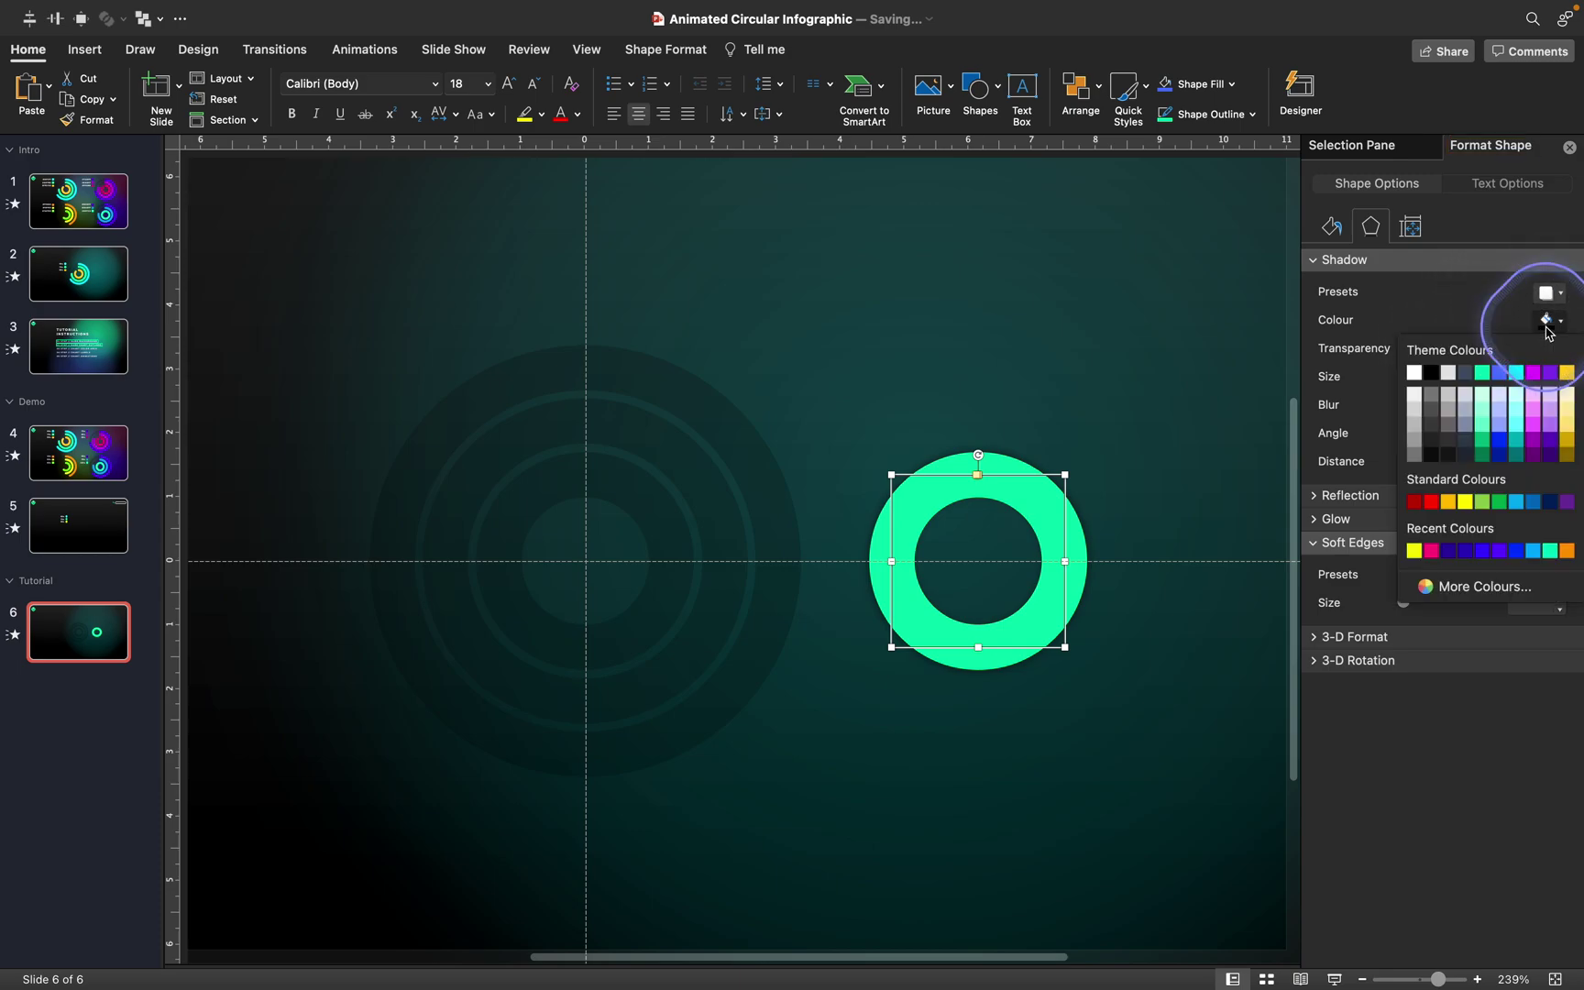
click(1483, 373)
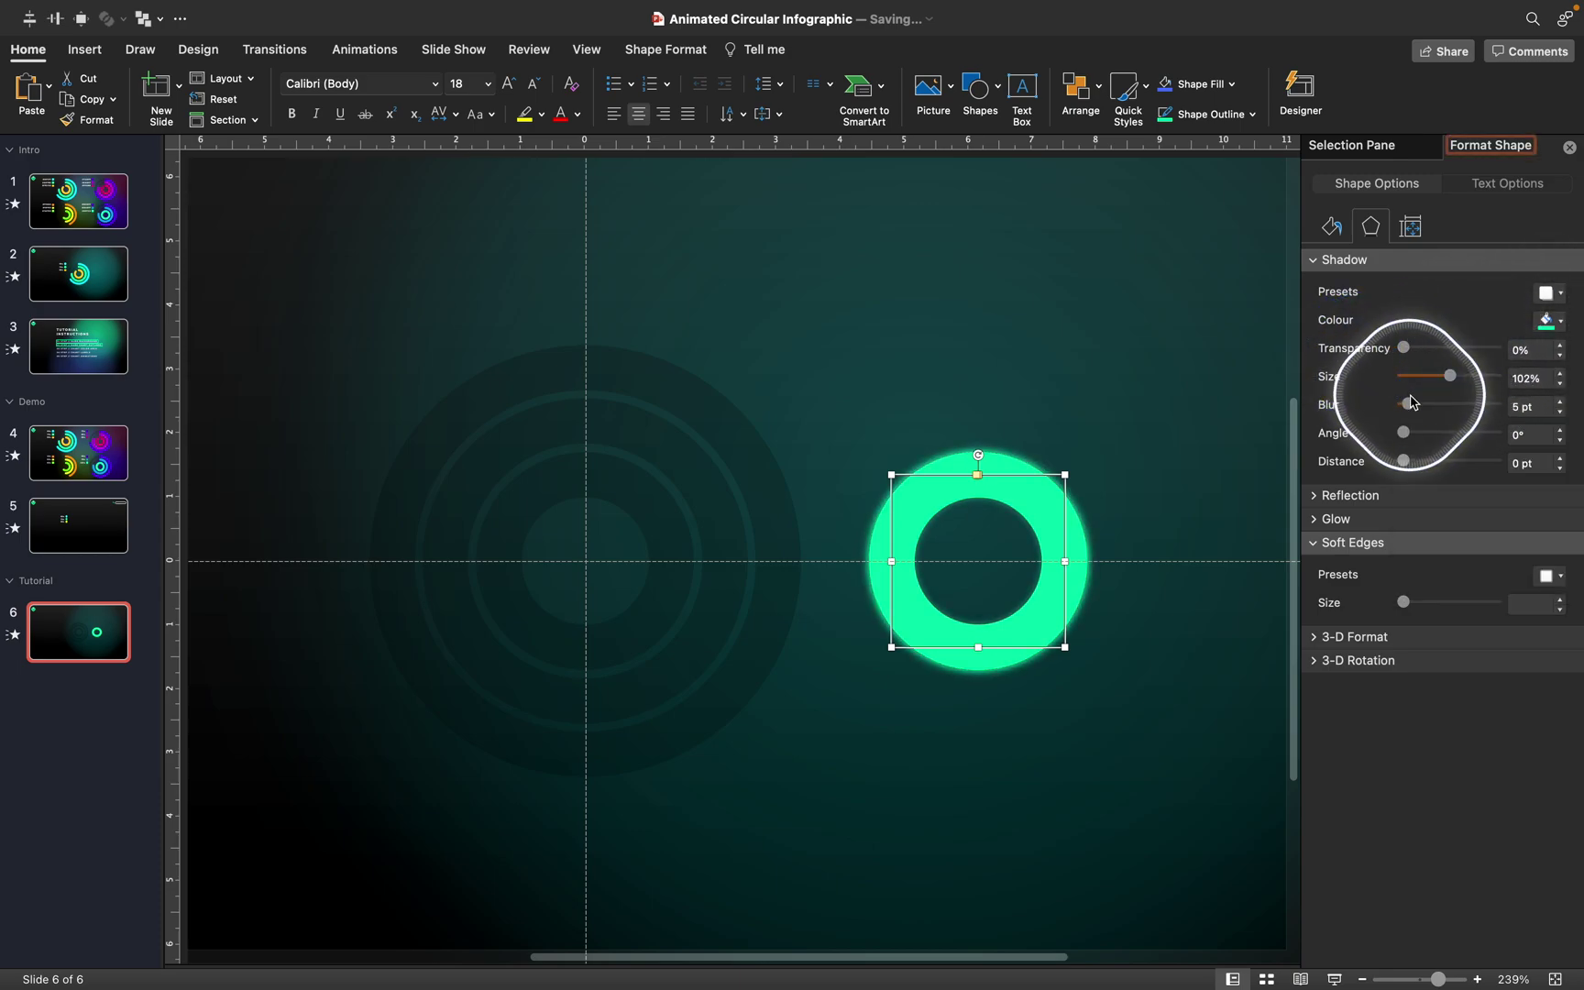
drag(1409, 403, 1480, 404)
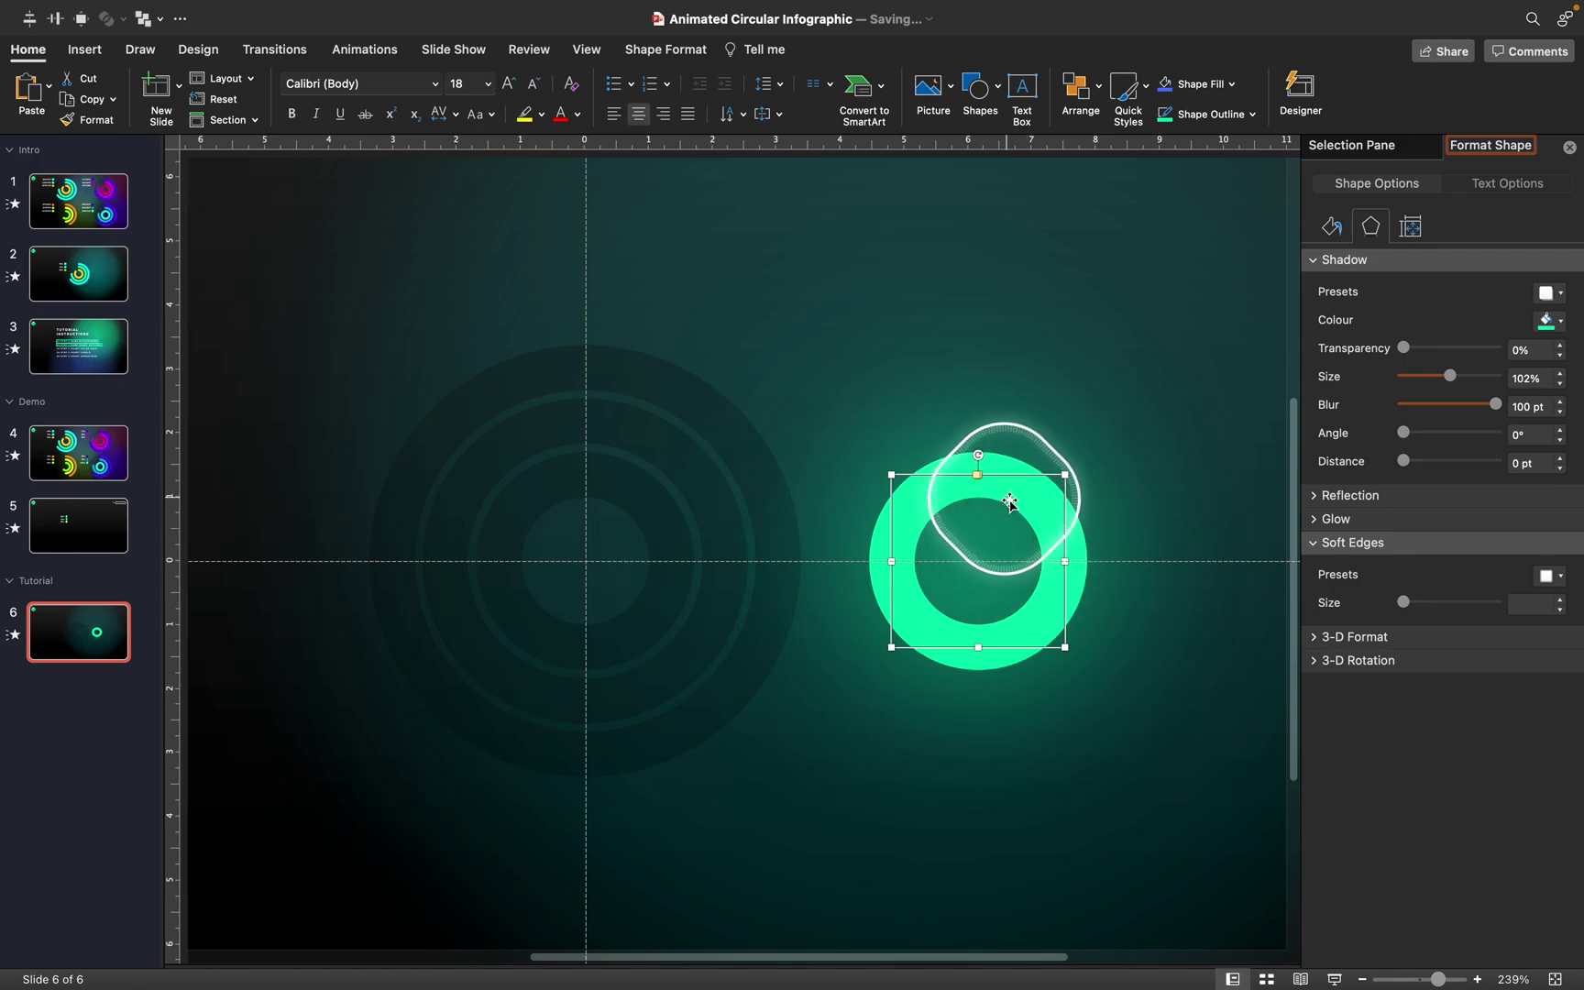
Step: Centre the green ring, then paint its glow style onto the middle ring and centre it
click(56, 19)
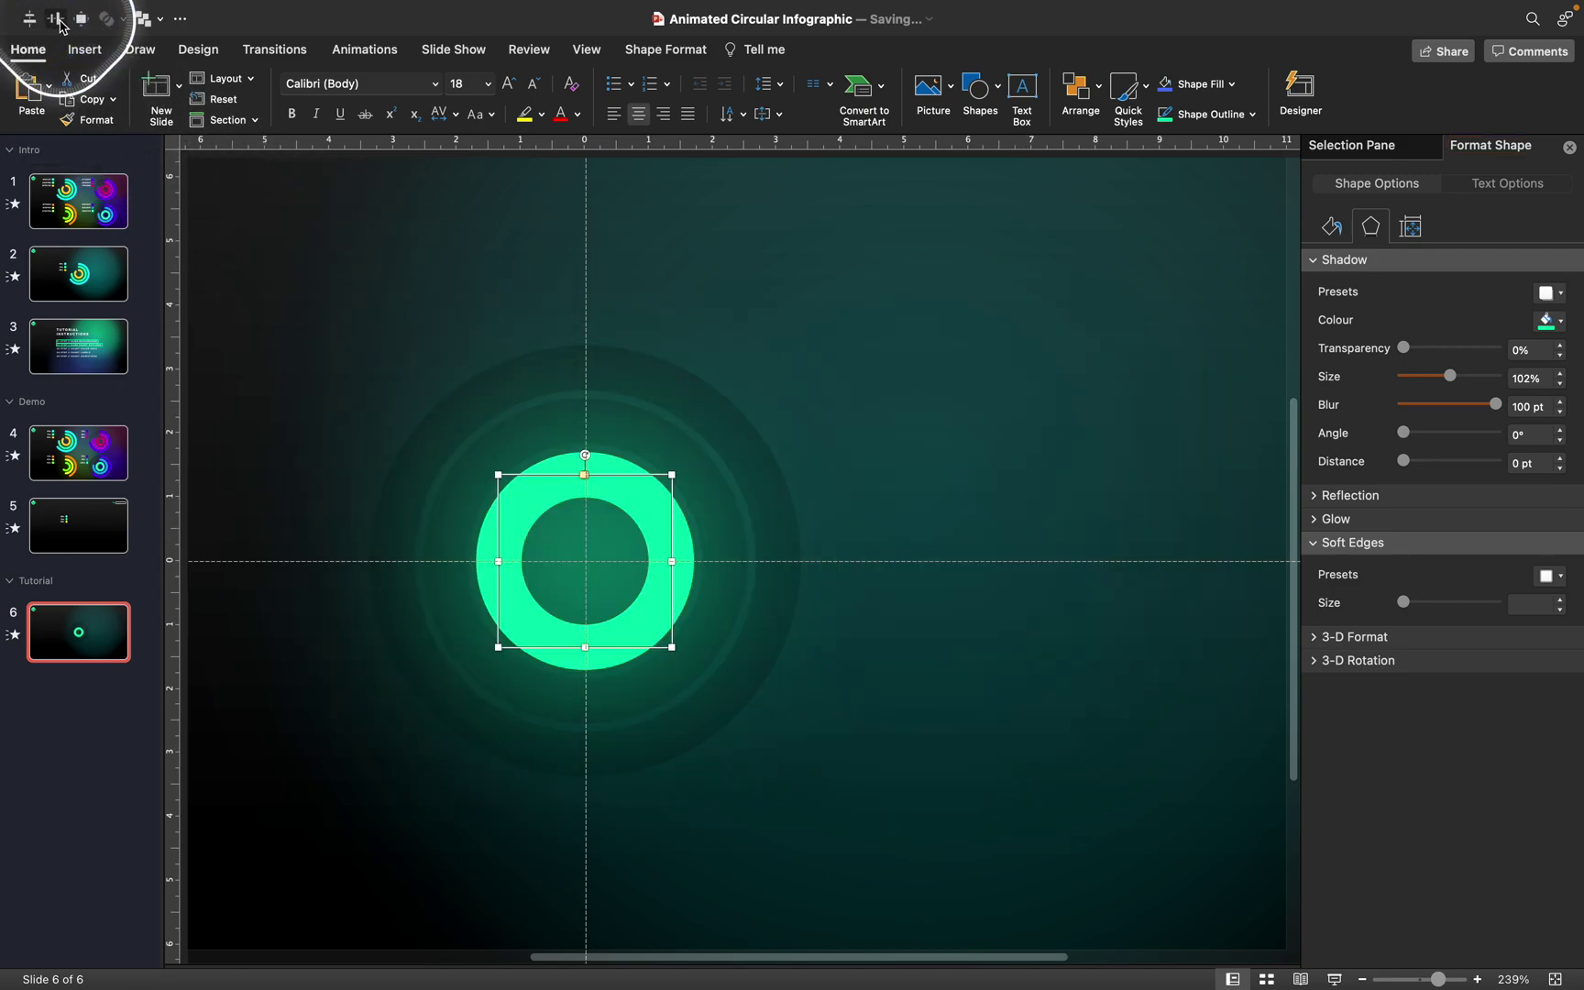
click(620, 424)
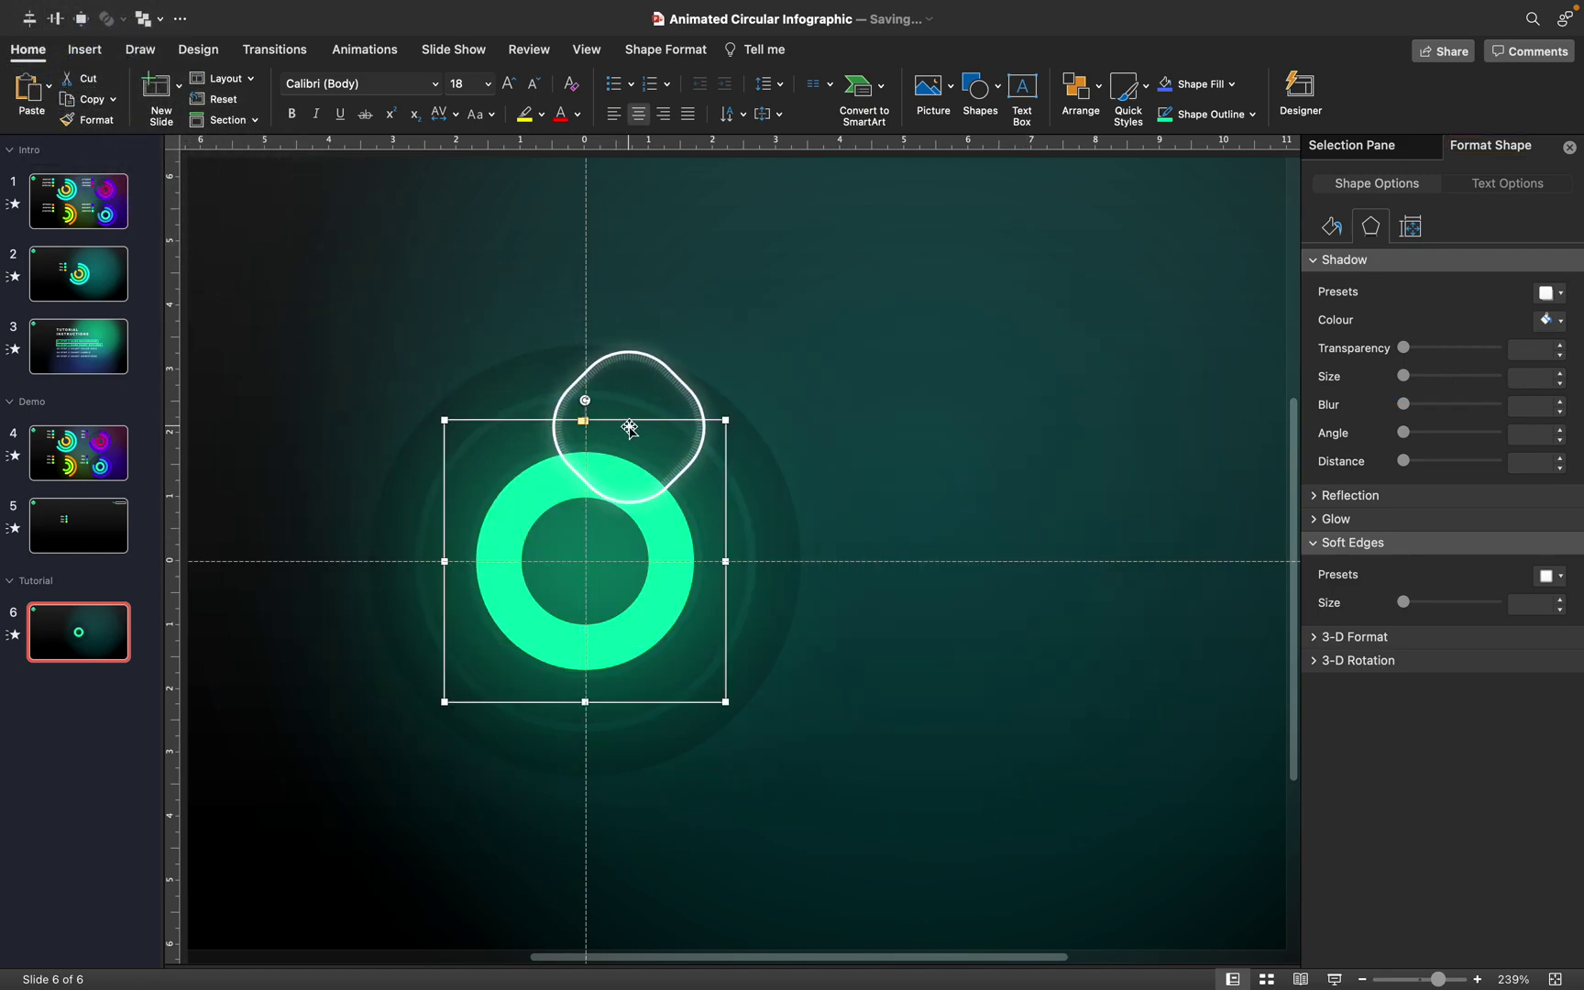
drag(626, 419, 680, 518)
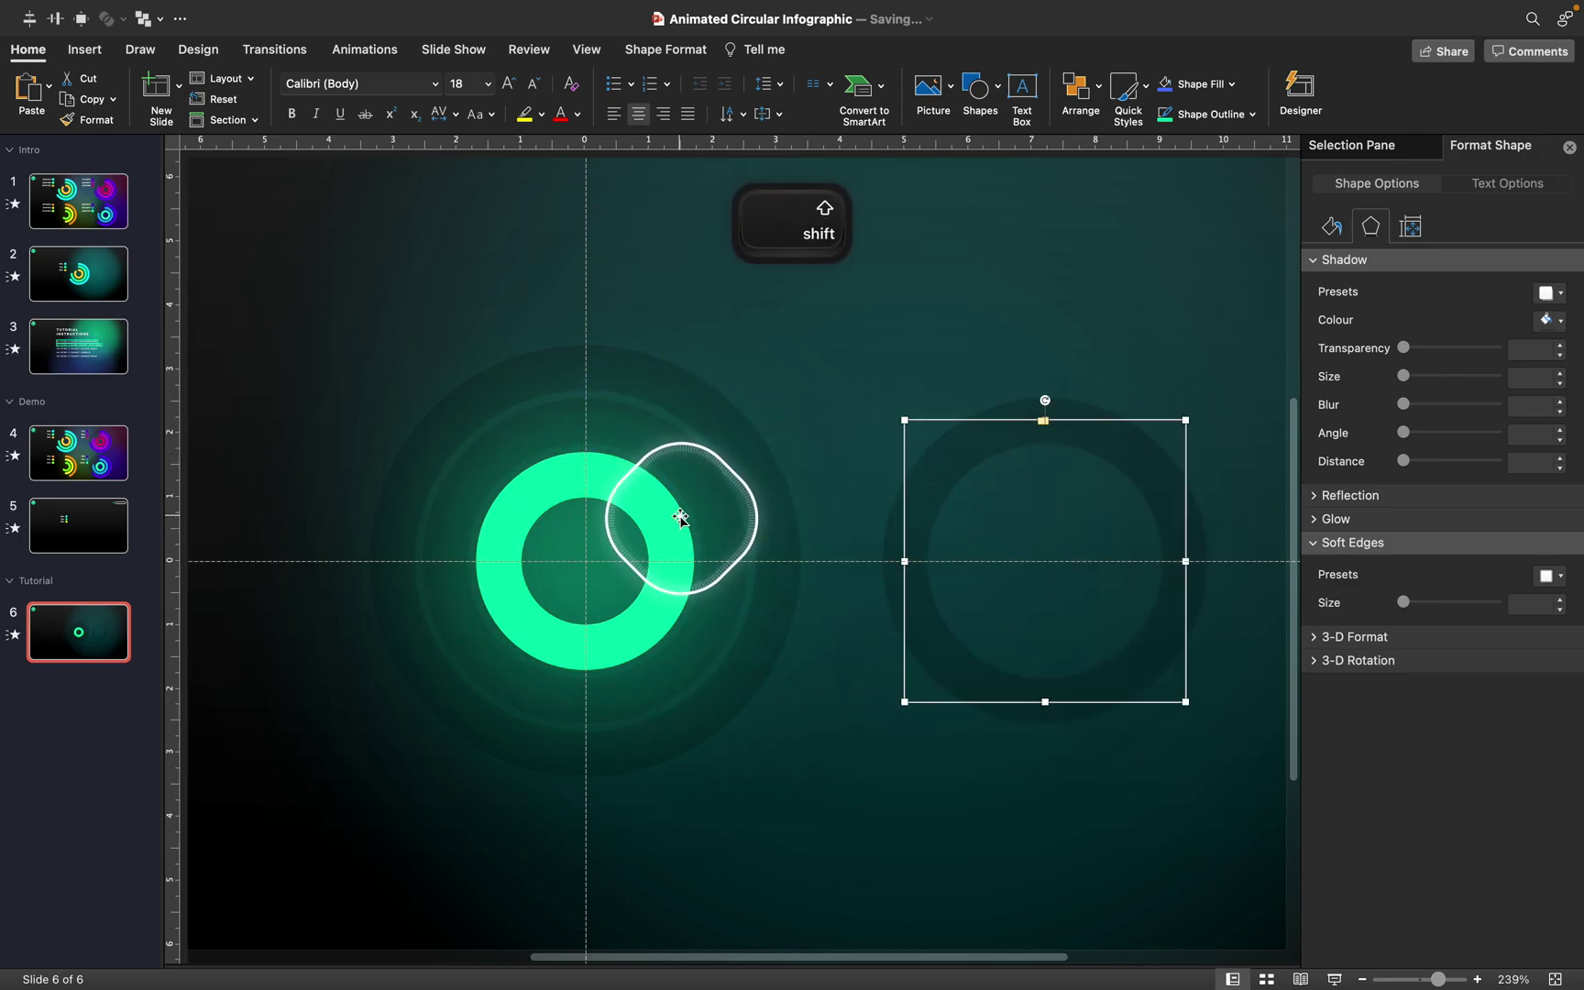
click(89, 119)
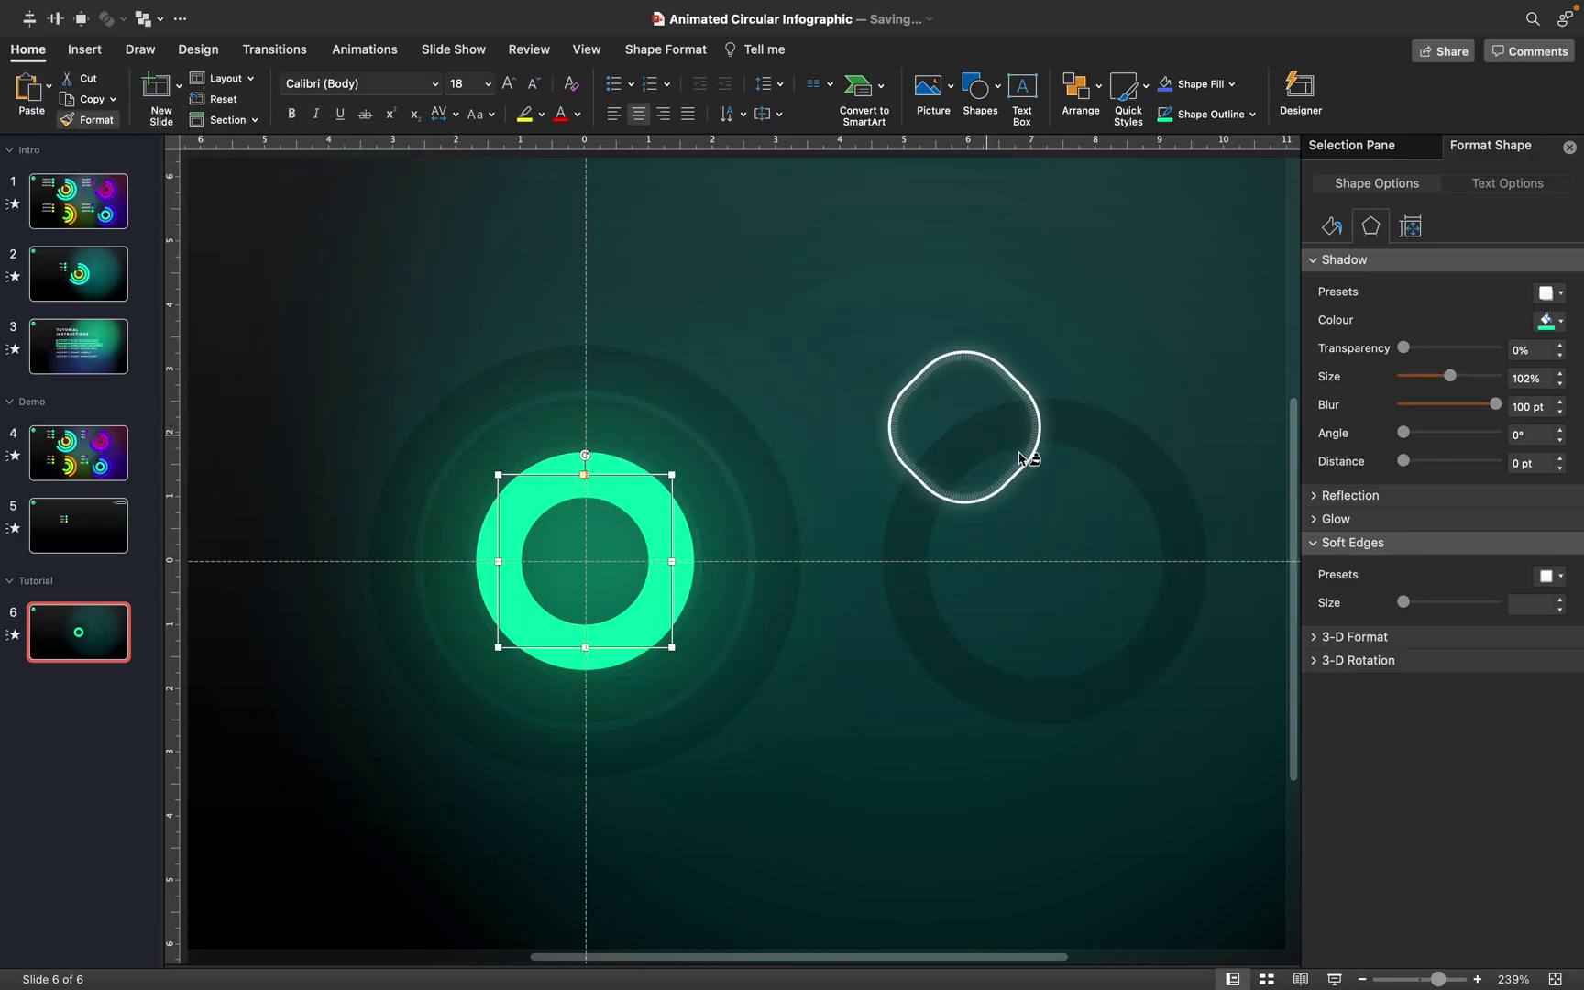
click(1083, 435)
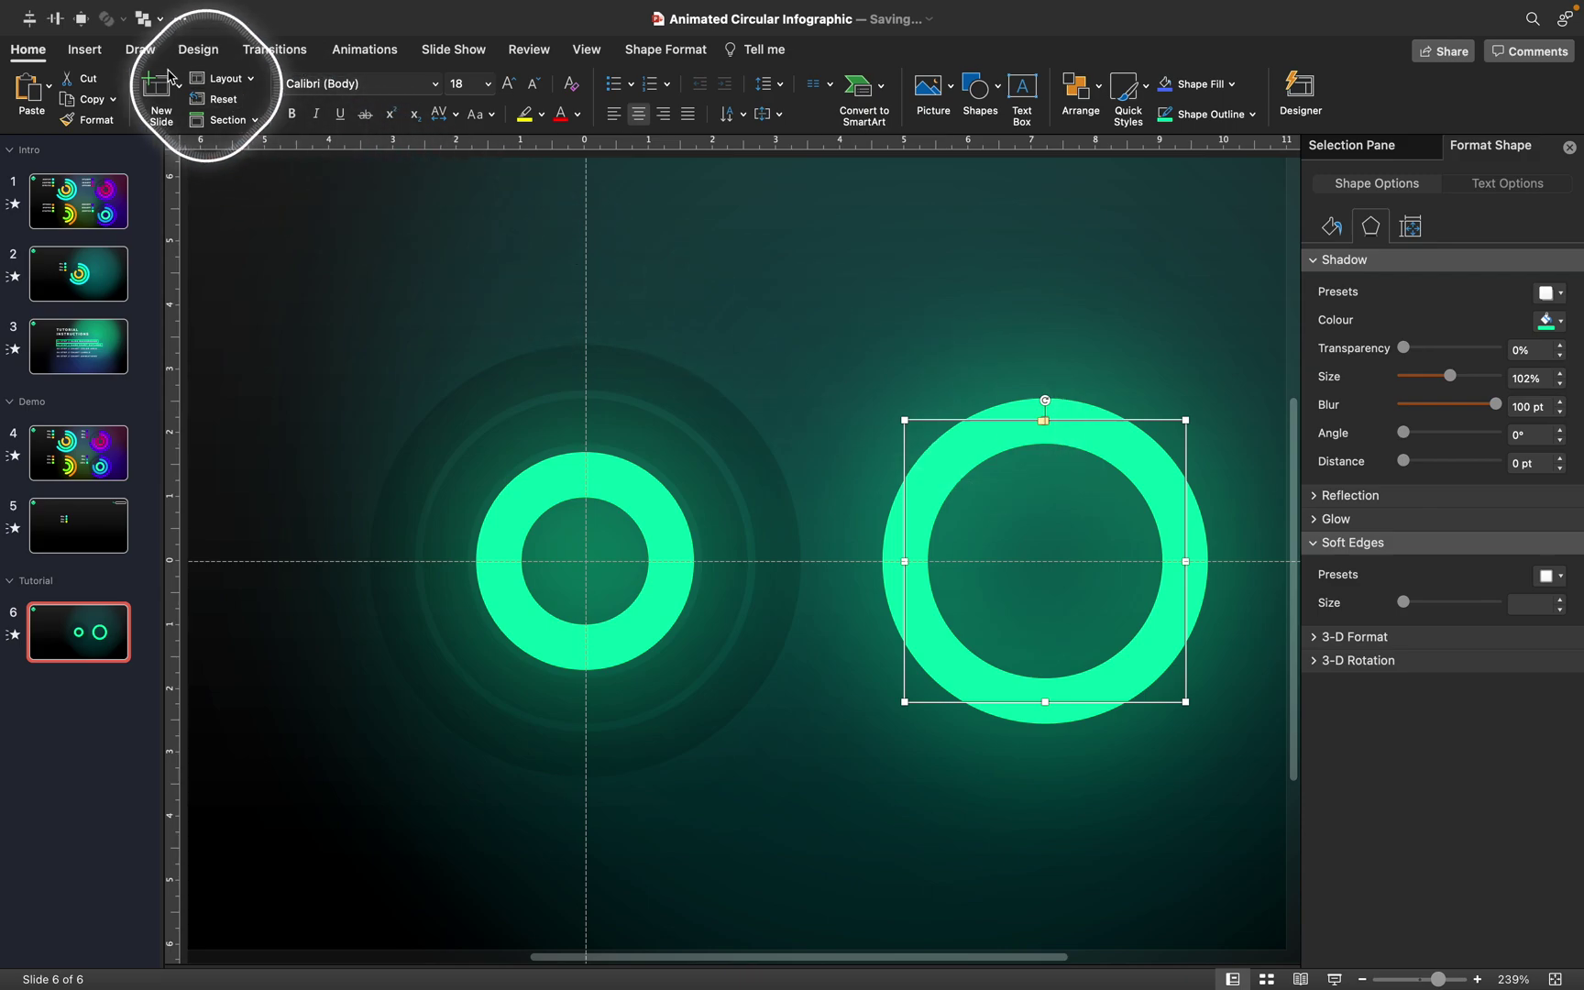
click(30, 18)
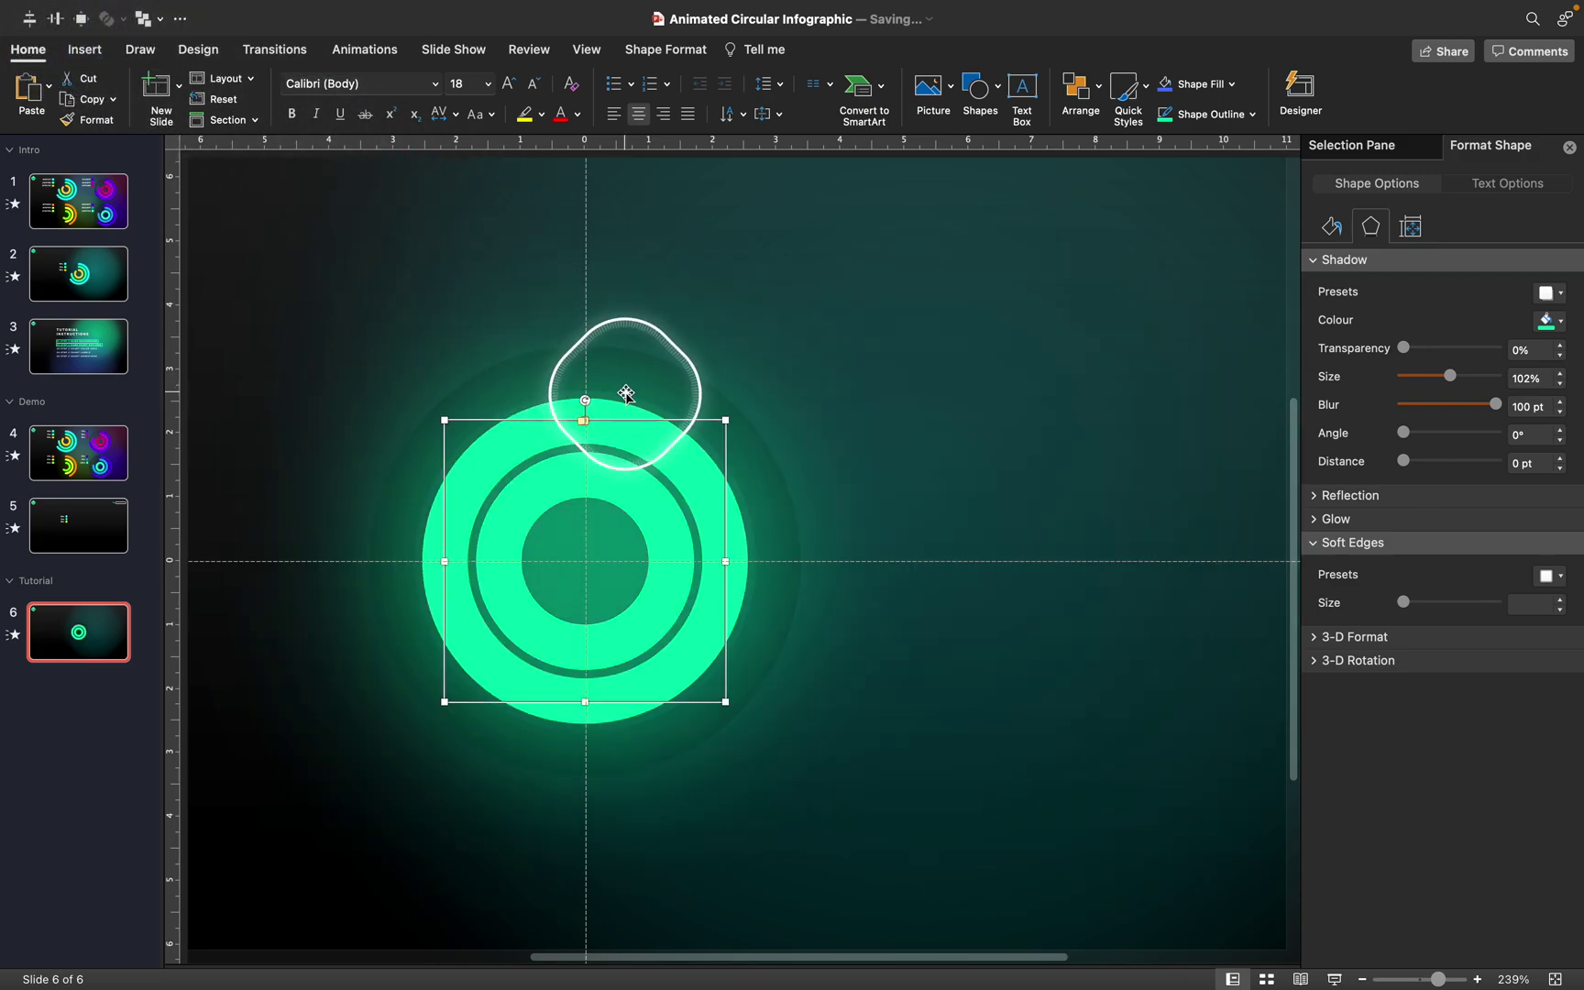
Step: Centre the outer ring concentrically over the other two rings
drag(654, 400, 1038, 431)
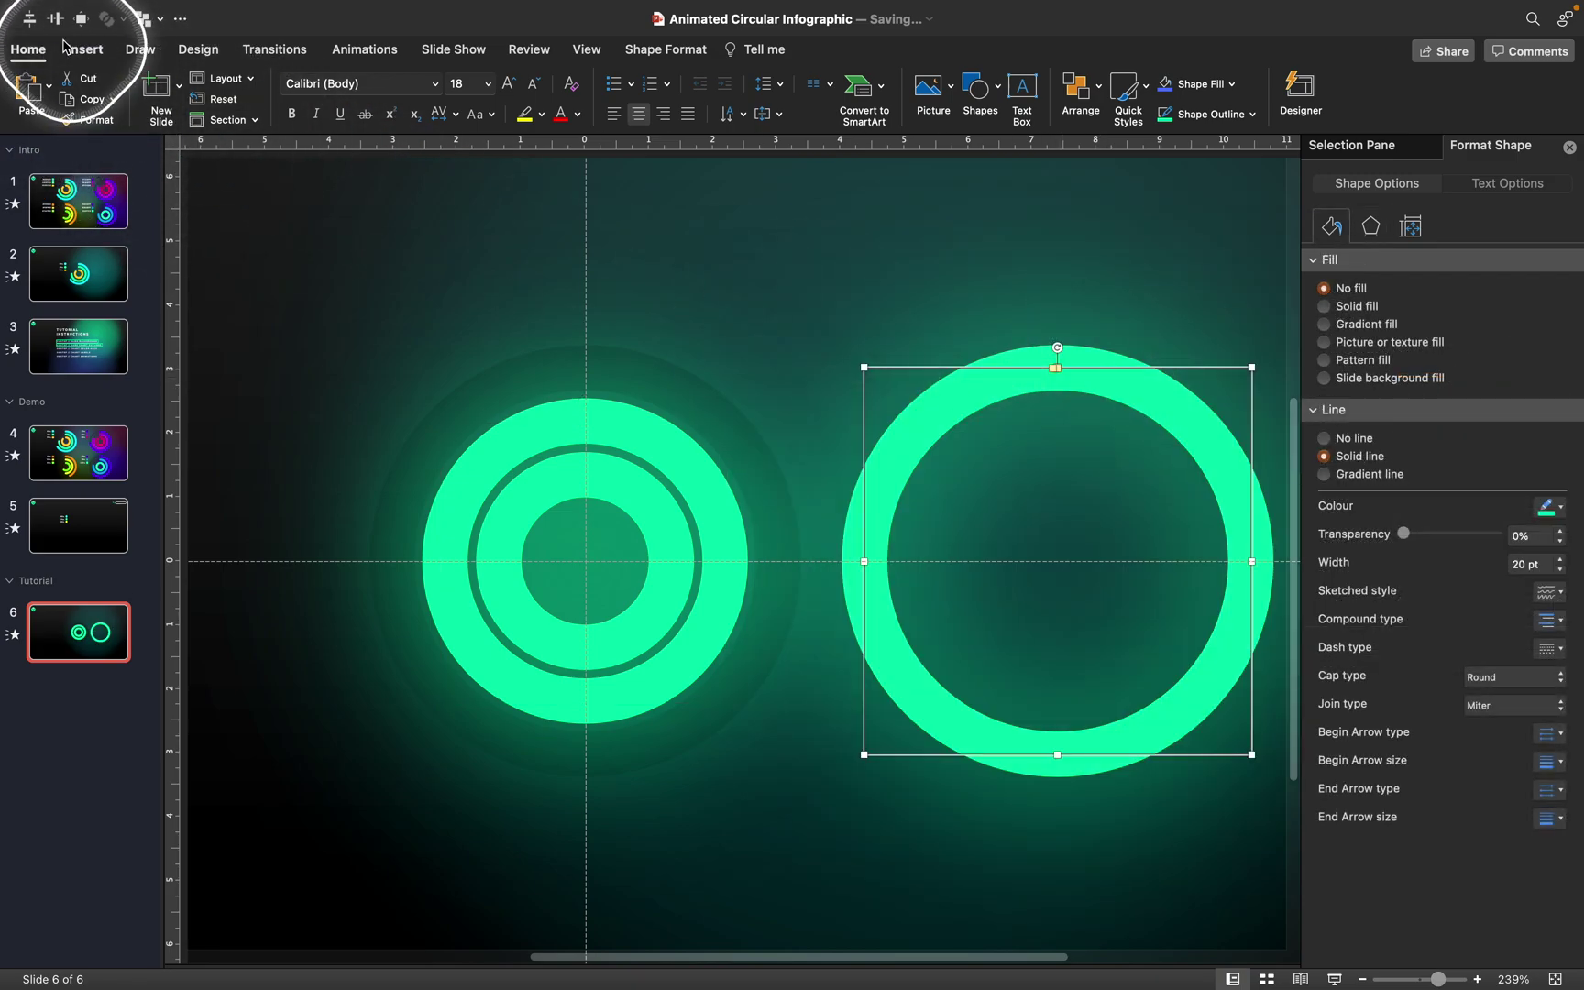
click(55, 19)
click(626, 492)
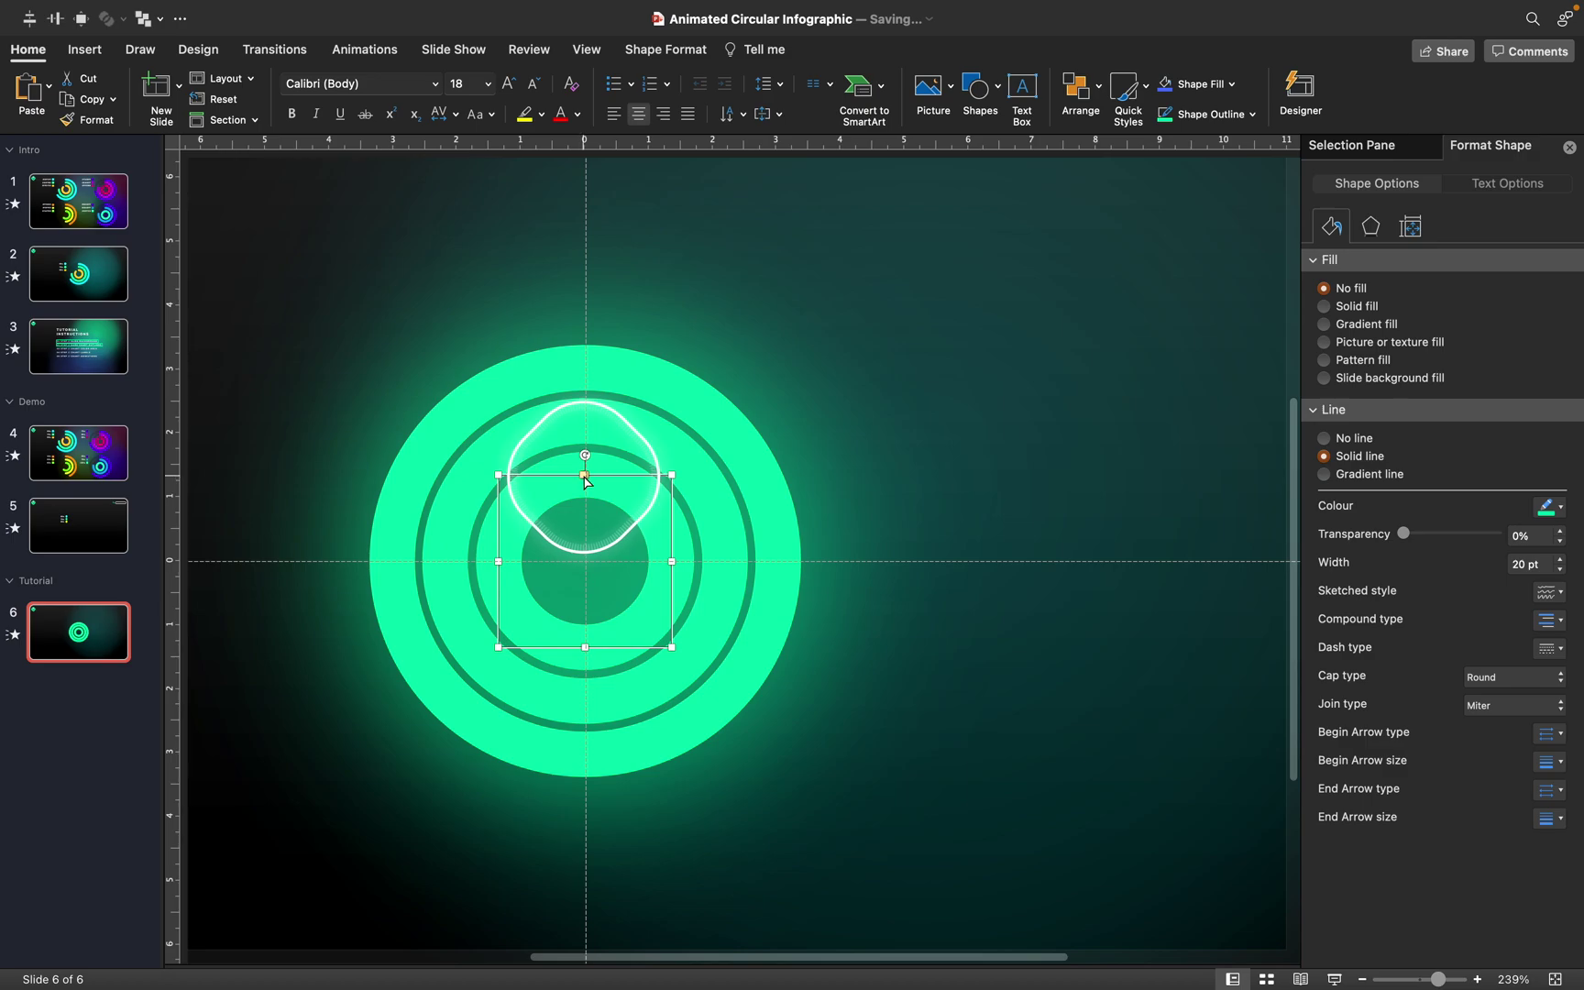
Step: Trim the rings into open arcs using their yellow adjustment handles
drag(586, 479, 568, 484)
drag(525, 541, 465, 679)
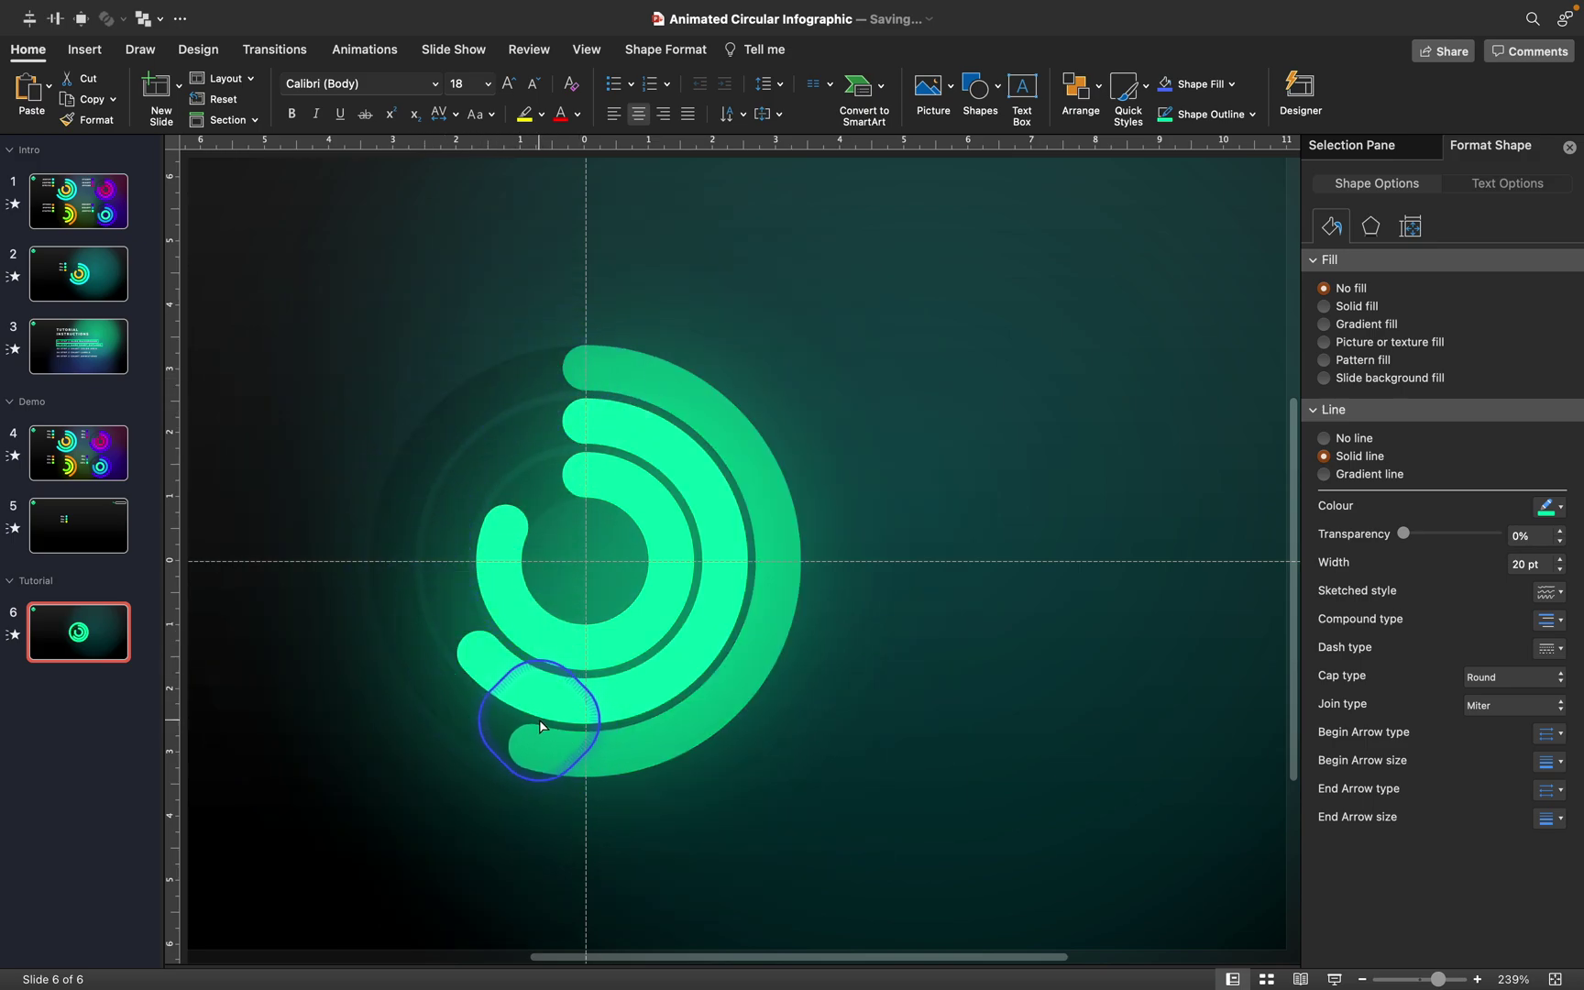
drag(539, 726, 531, 746)
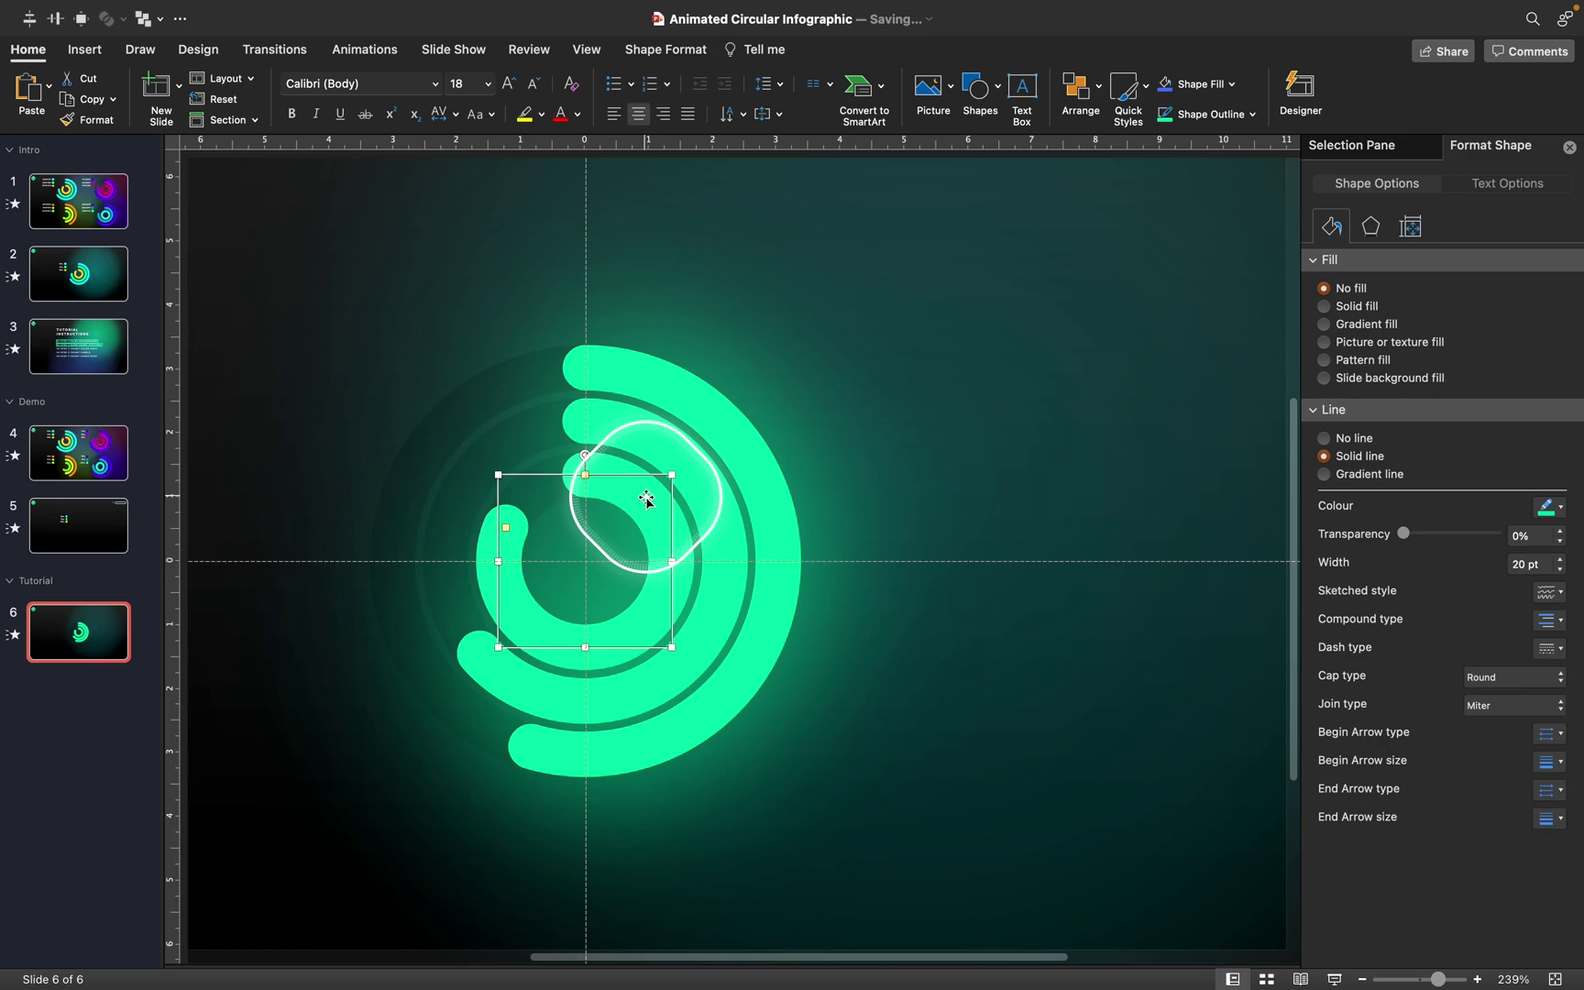
Step: Make the inner arc's outline and glow yellow and bring it to the front
click(1551, 506)
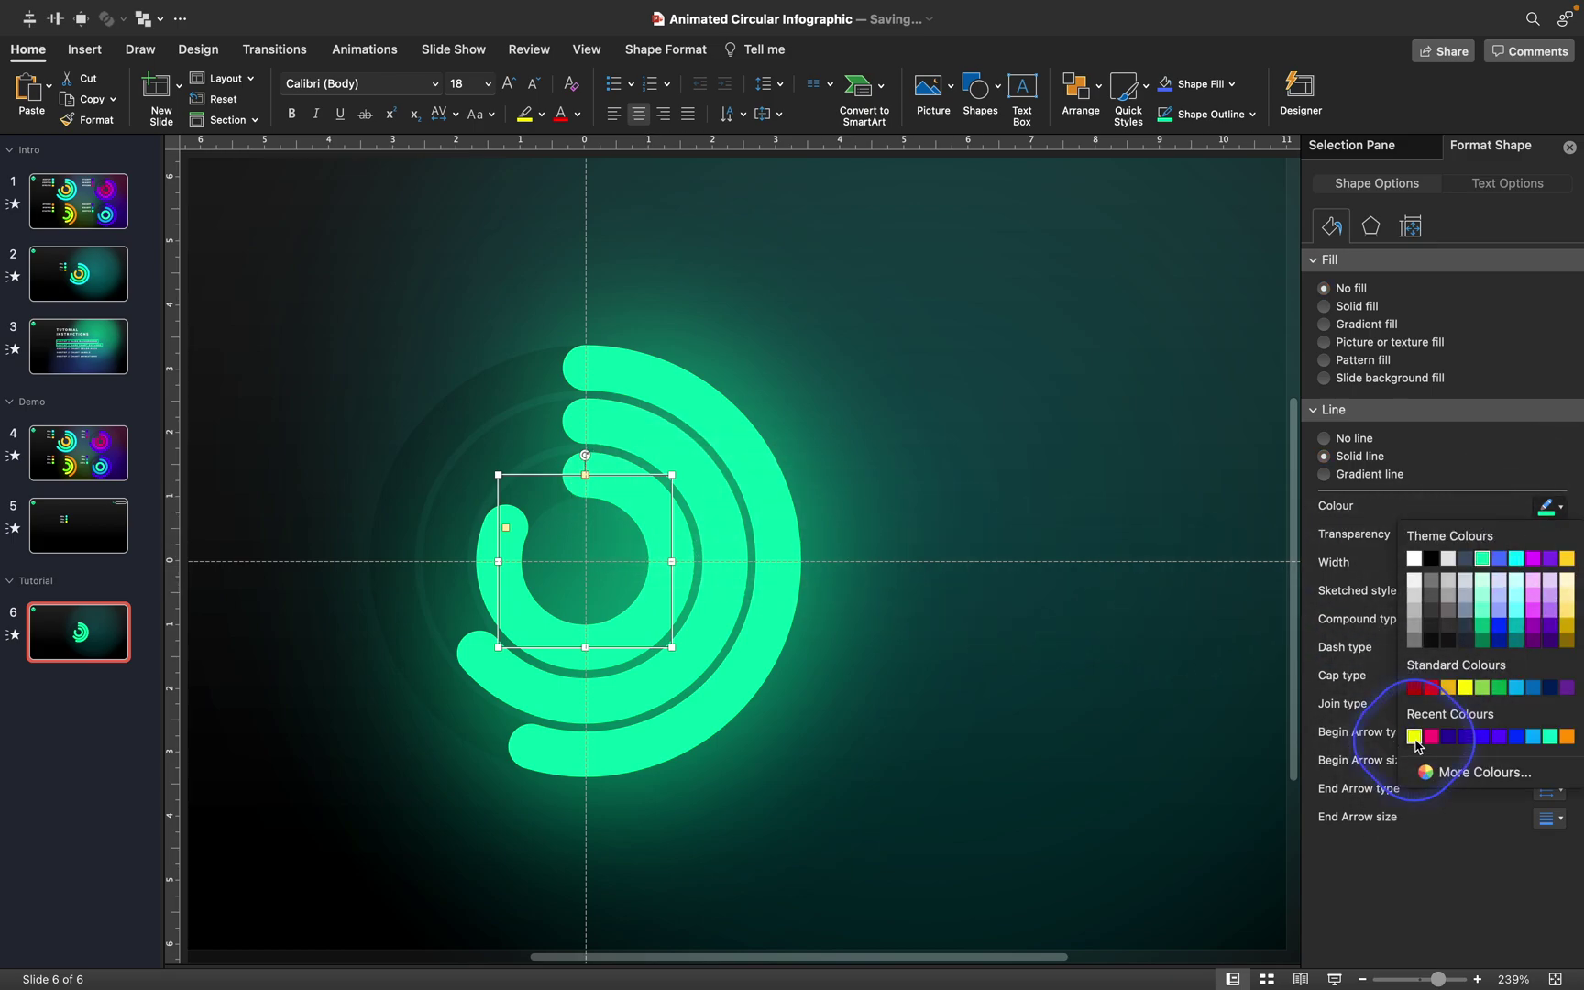
click(1414, 735)
click(1370, 226)
click(1553, 321)
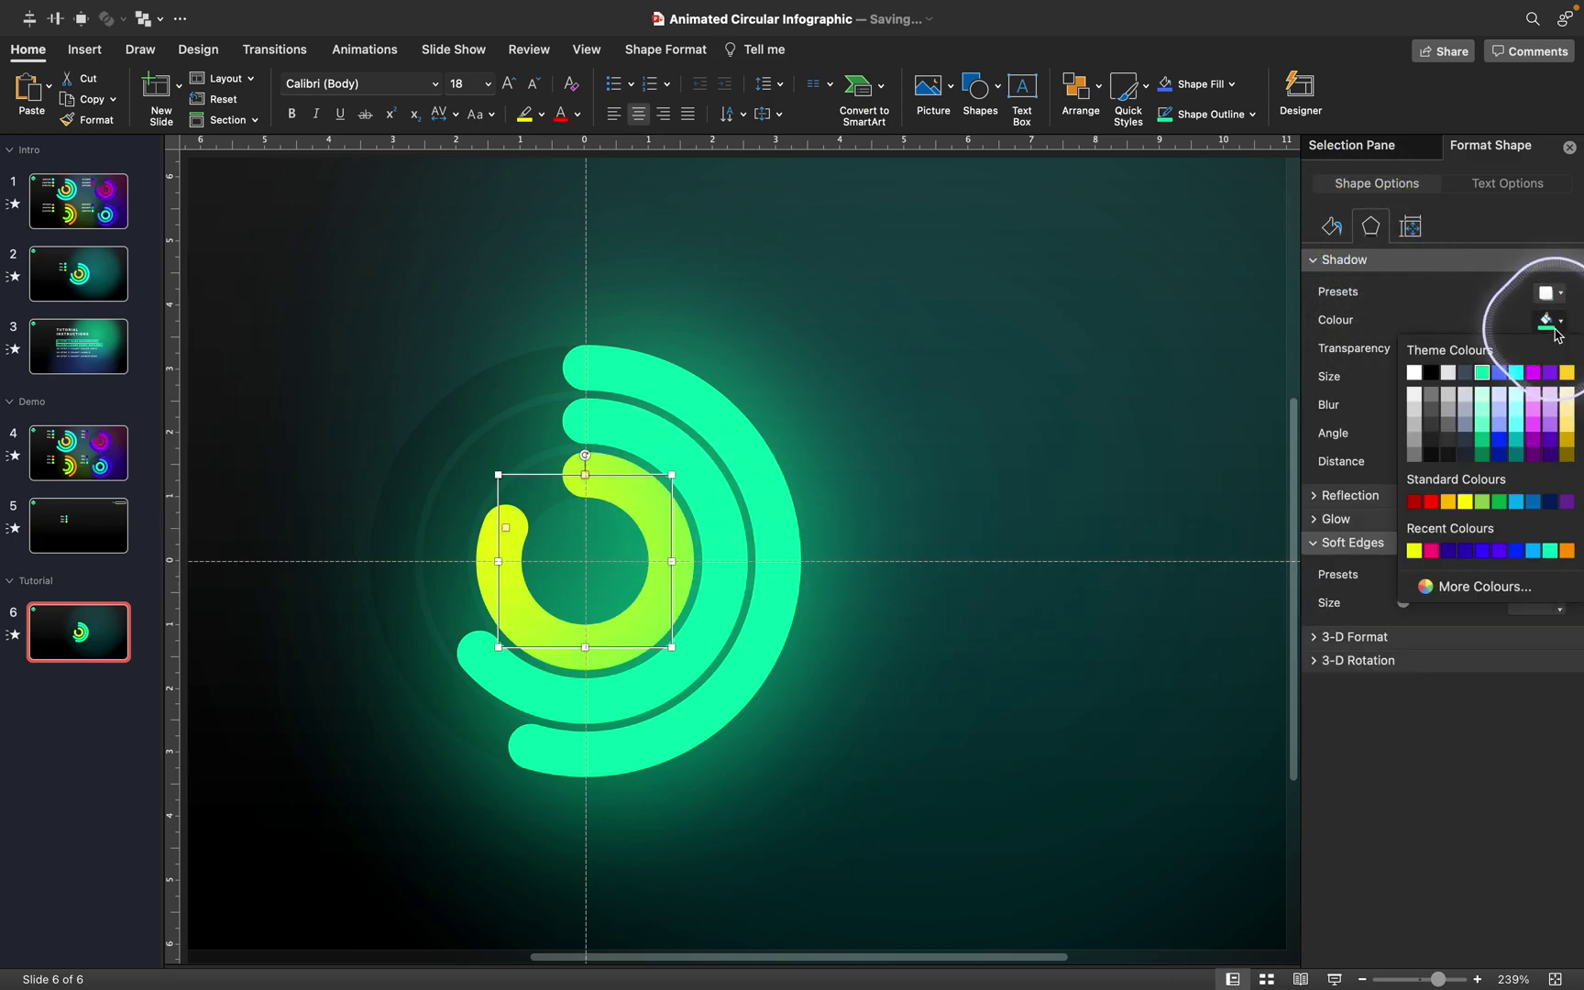
click(1416, 553)
click(1081, 88)
click(1143, 195)
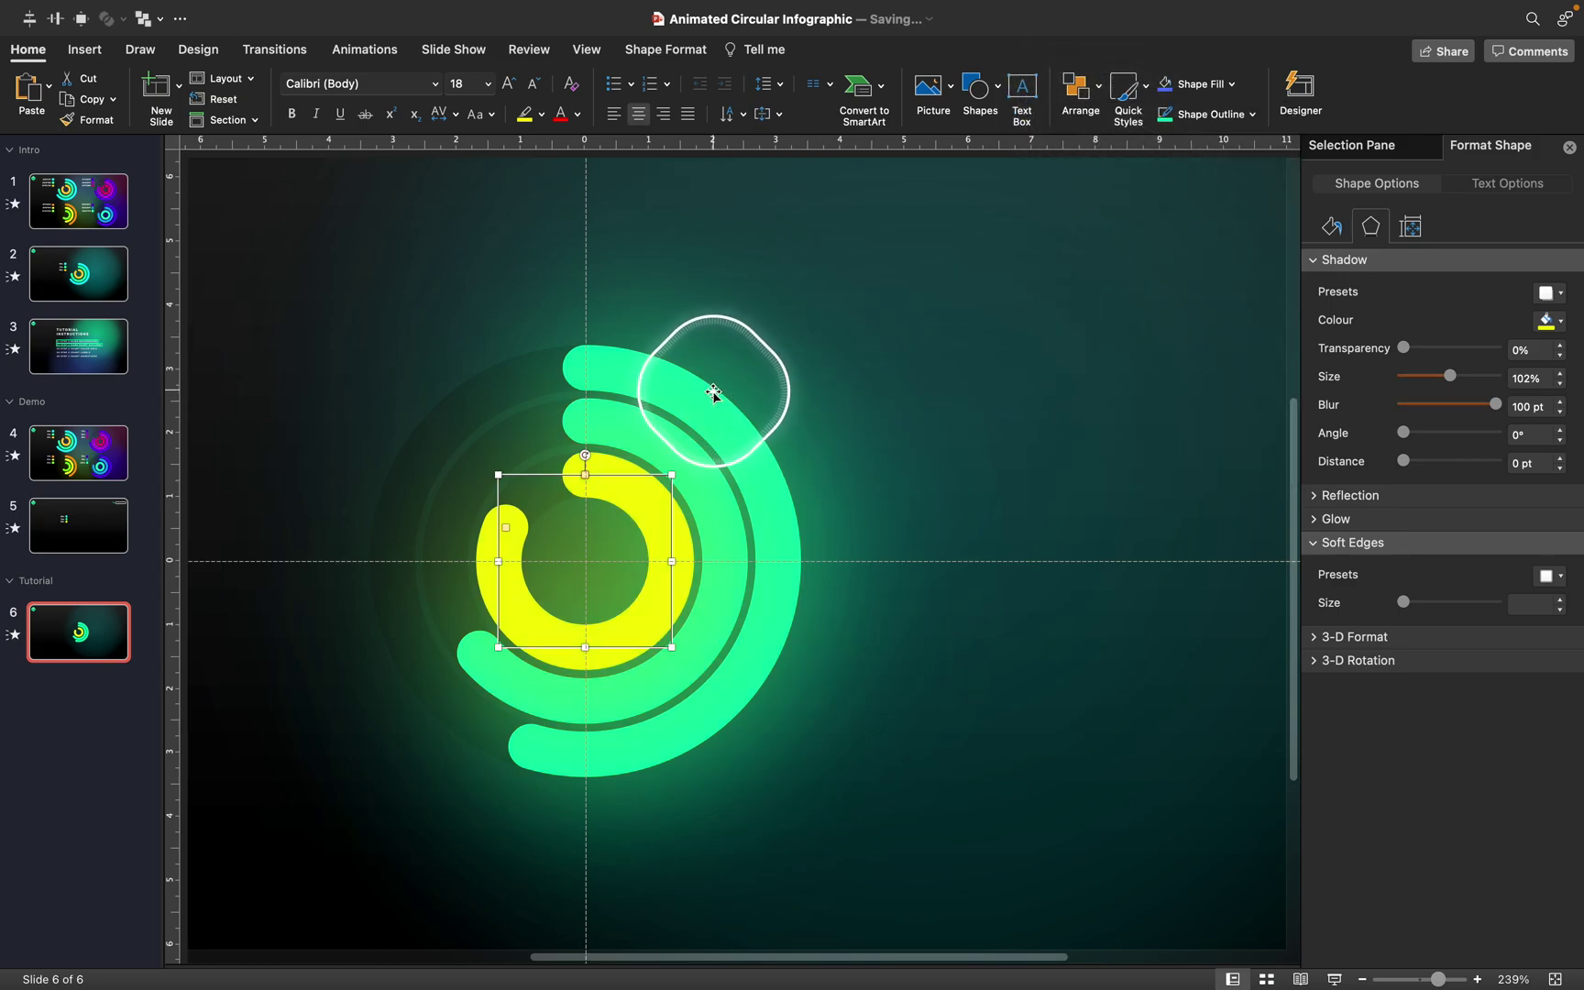
Step: Colour the outer arc's outline cyan
click(725, 398)
click(1331, 226)
click(1546, 507)
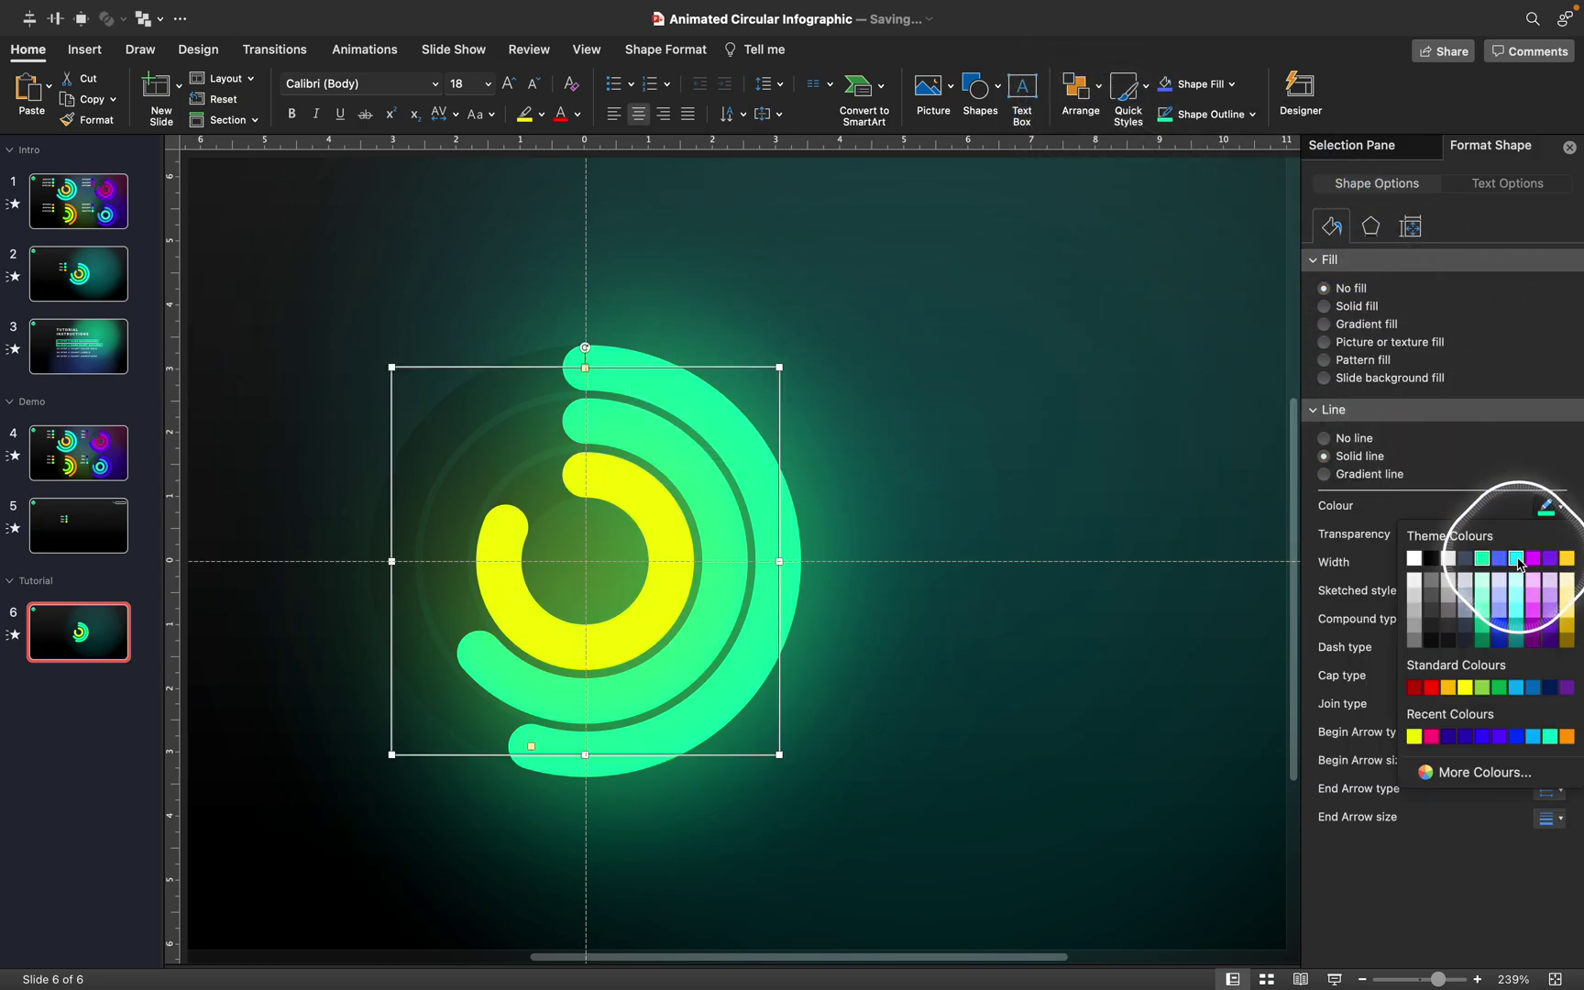
click(1430, 724)
click(1371, 226)
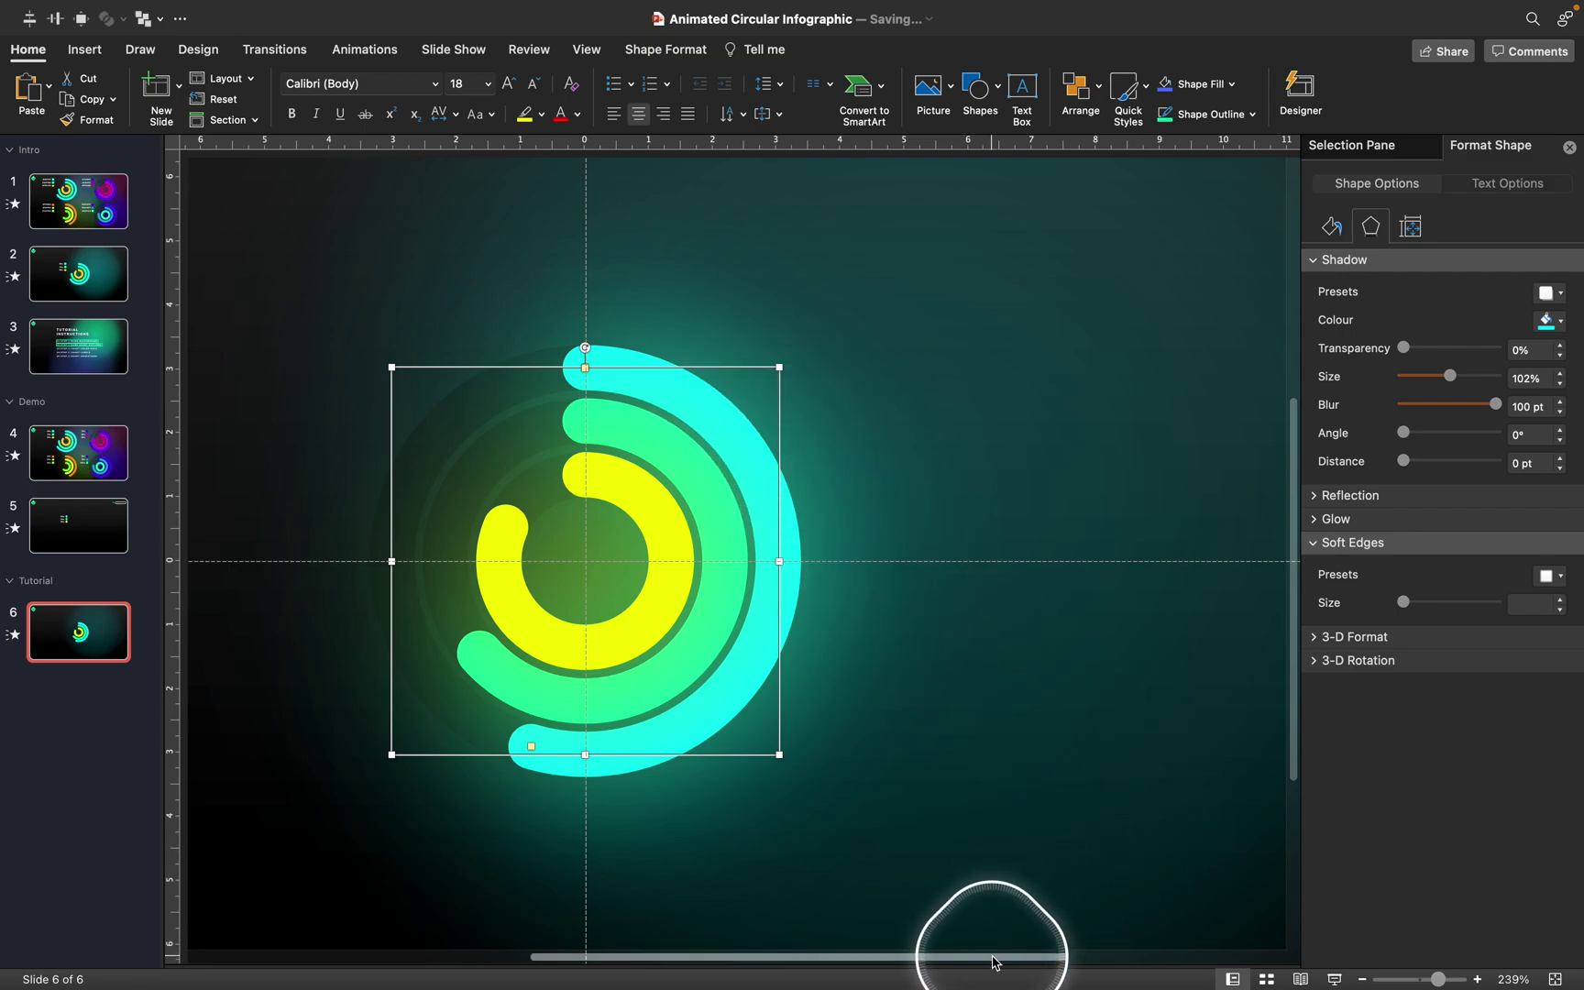
drag(992, 962, 905, 953)
click(424, 753)
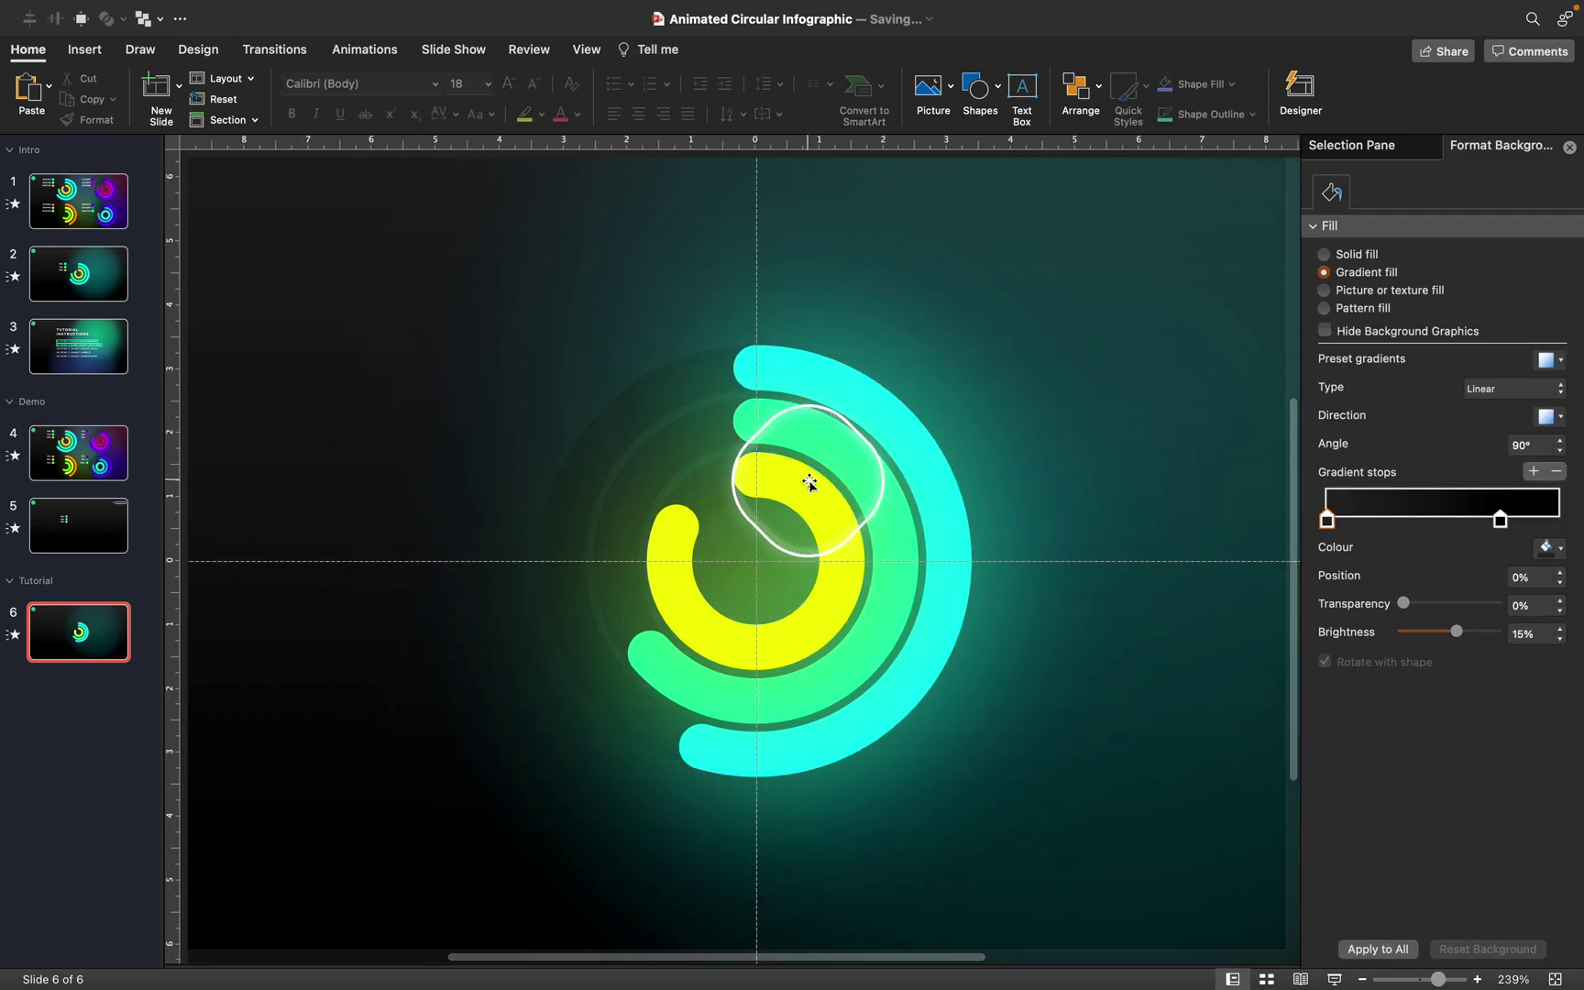
Step: In the Selection Pane, rename Arcs 12, 14, 13 to Yellow arc, Blue arc, Green arc
click(1351, 145)
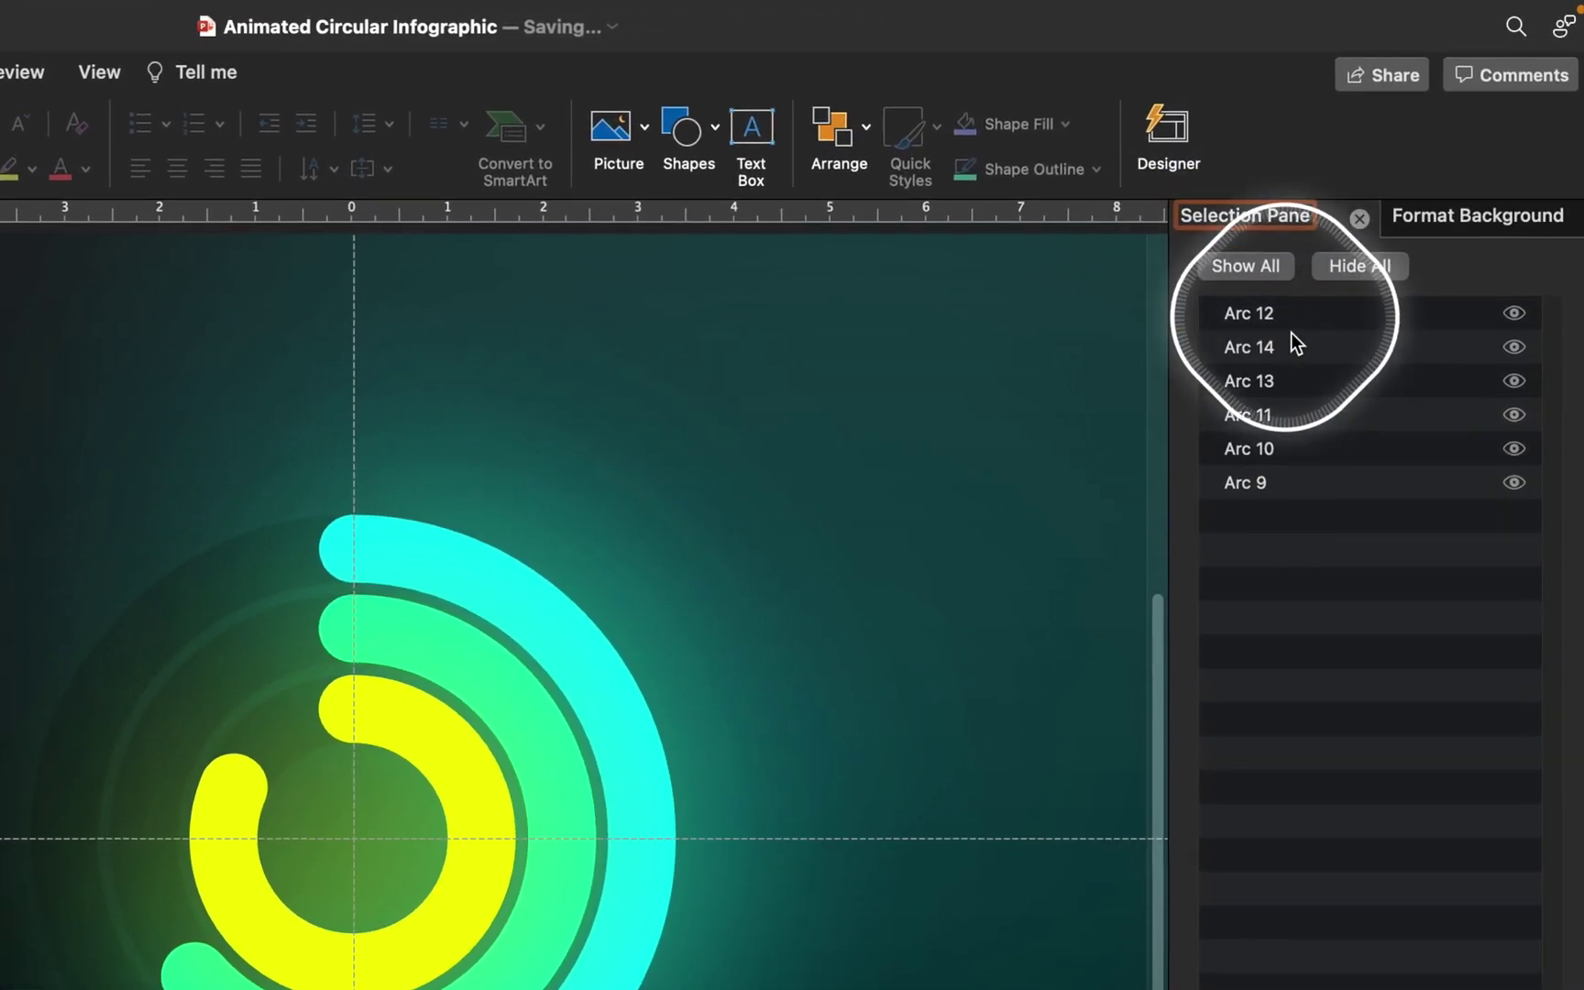
click(1266, 313)
click(1283, 314)
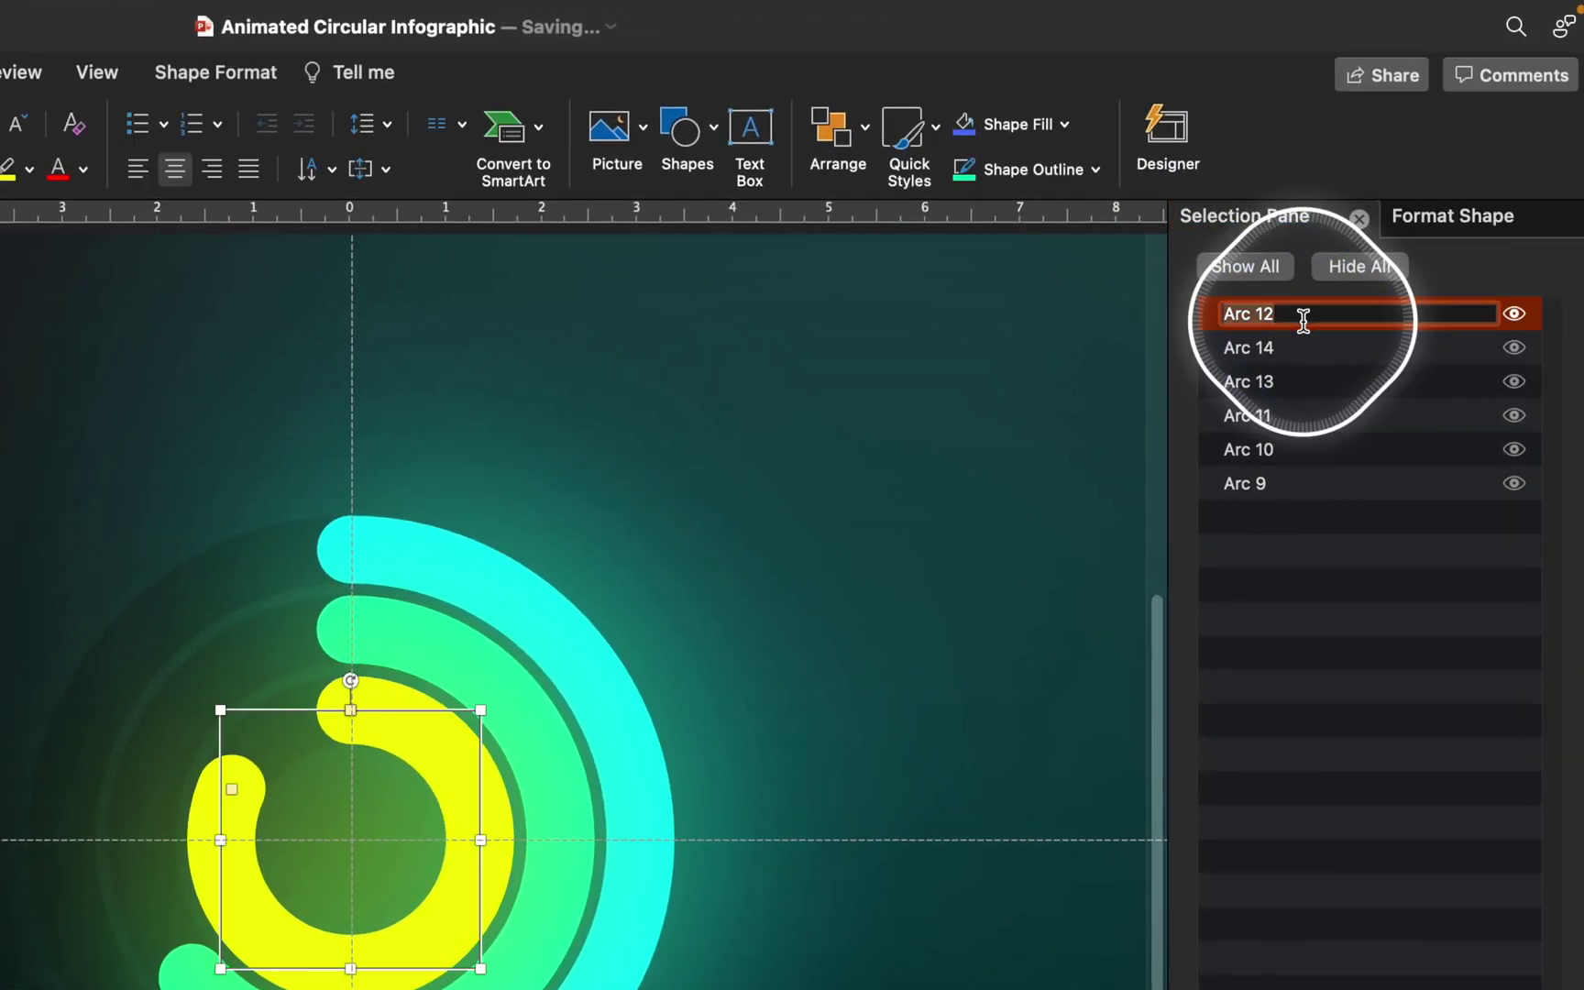
text(Yellow arc)
click(1298, 348)
click(1298, 347)
text(Blue arc)
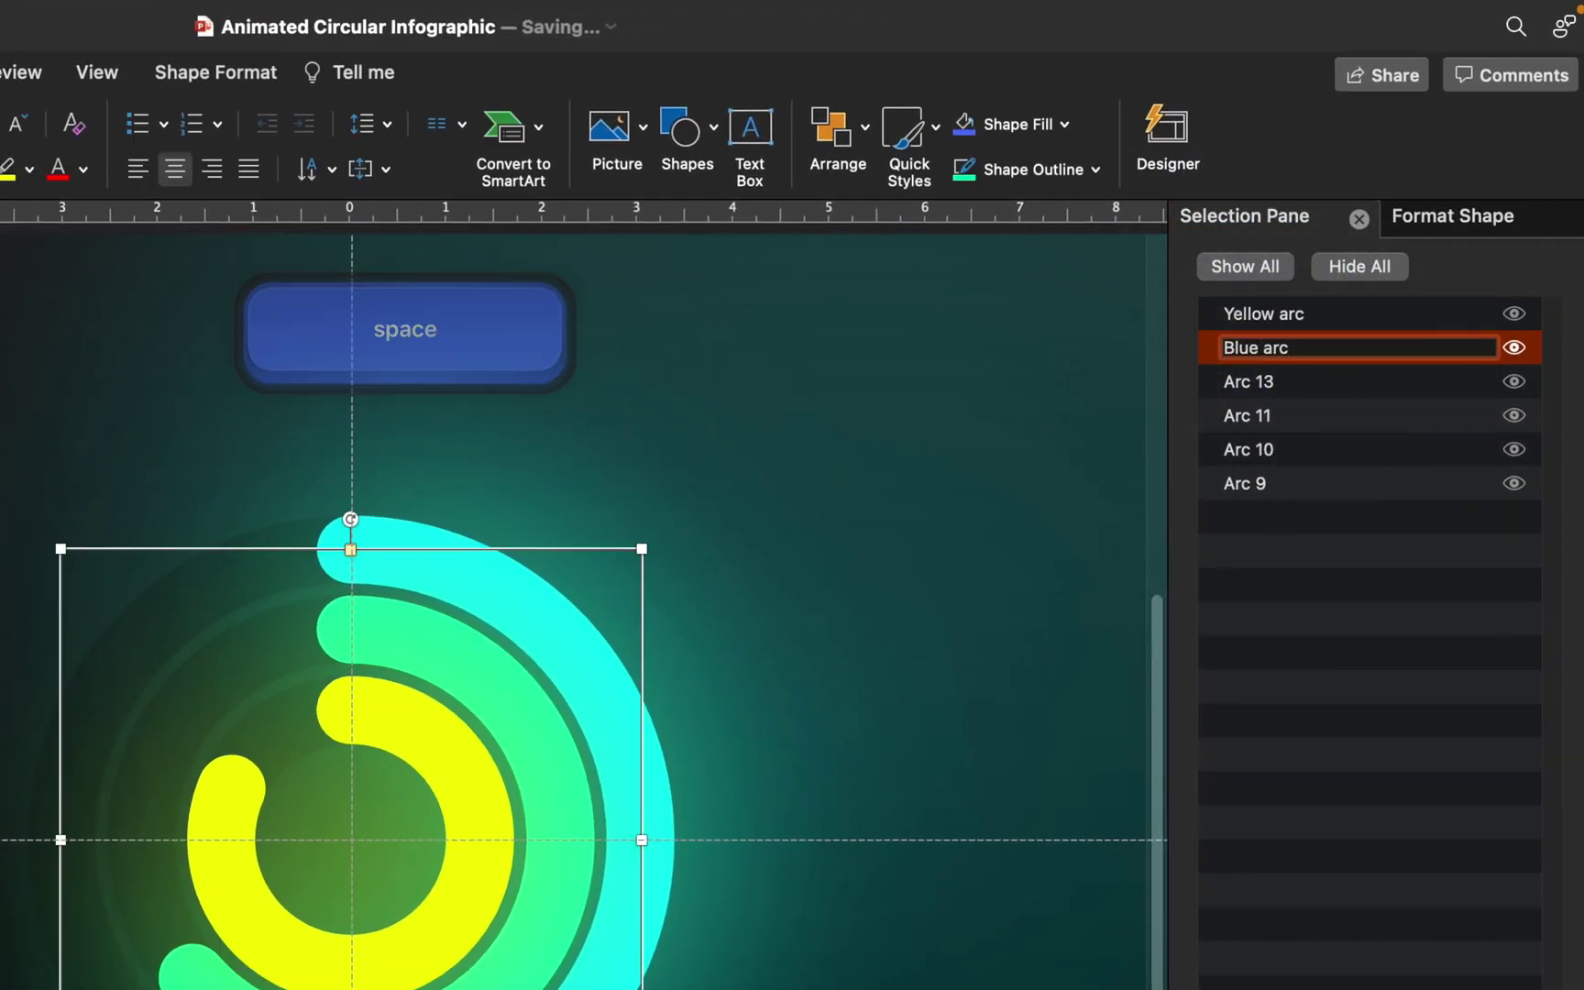
click(1299, 383)
click(1299, 383)
text(Green arc)
drag(1295, 381, 1259, 347)
Step: Group the leftover Arcs 11–9 and name the group 'Dark arcs'
click(1266, 415)
shift+click(1265, 484)
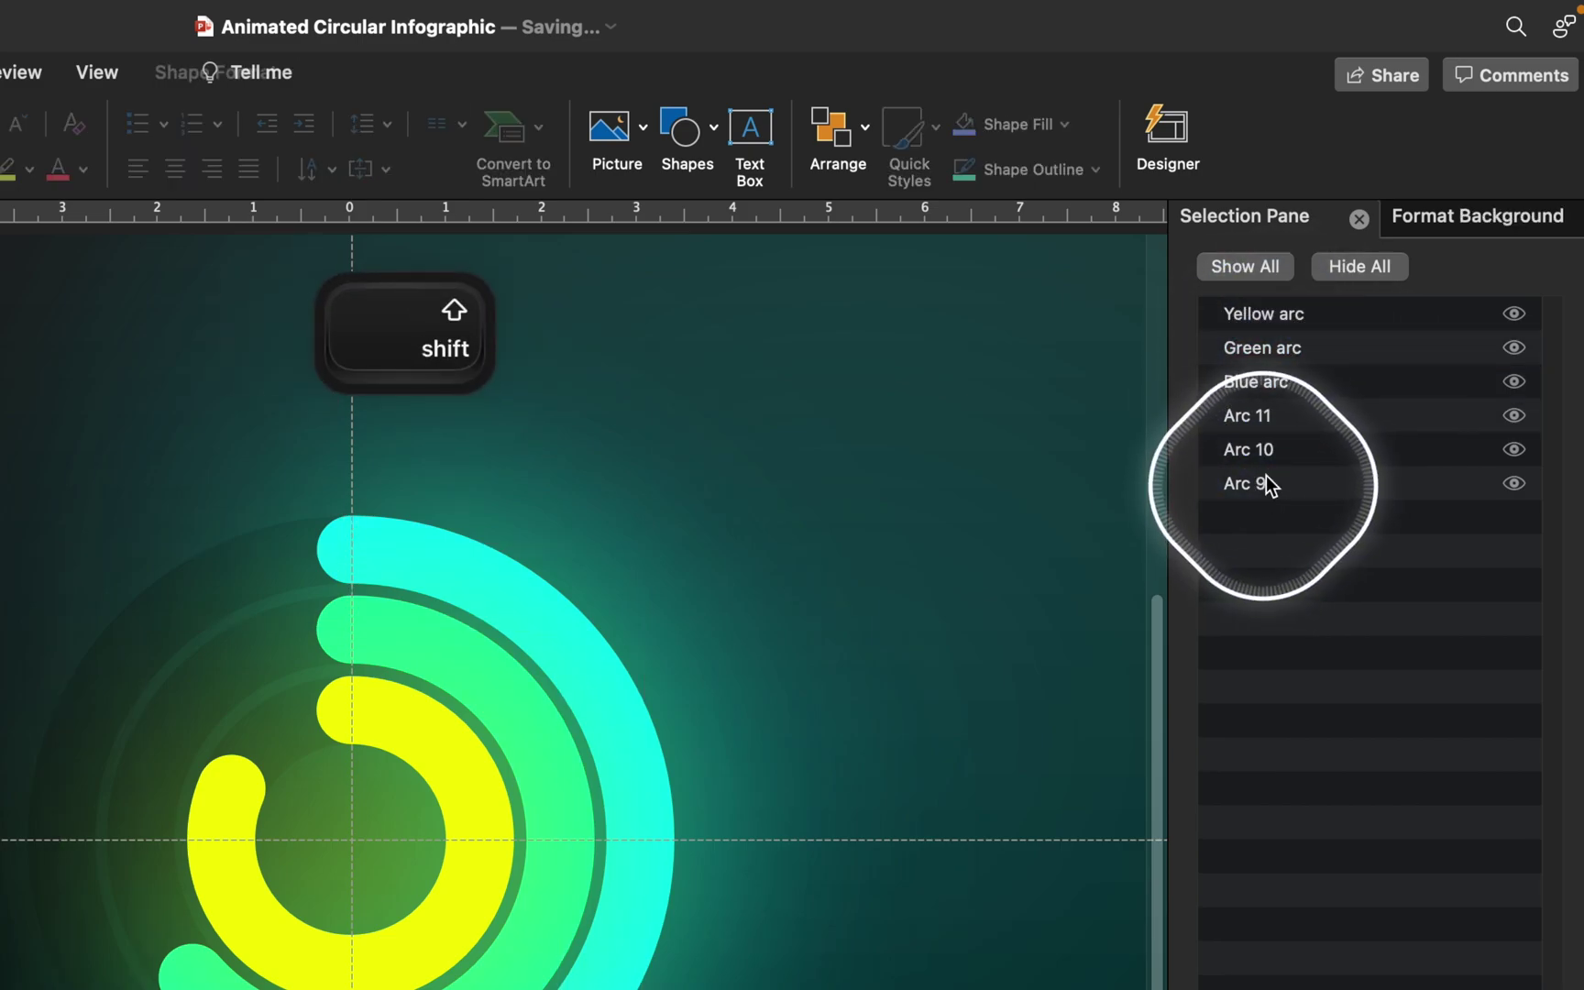
key(cmd+alt+g)
double_click(1279, 415)
text(Dark arcs)
key(Return)
click(1209, 415)
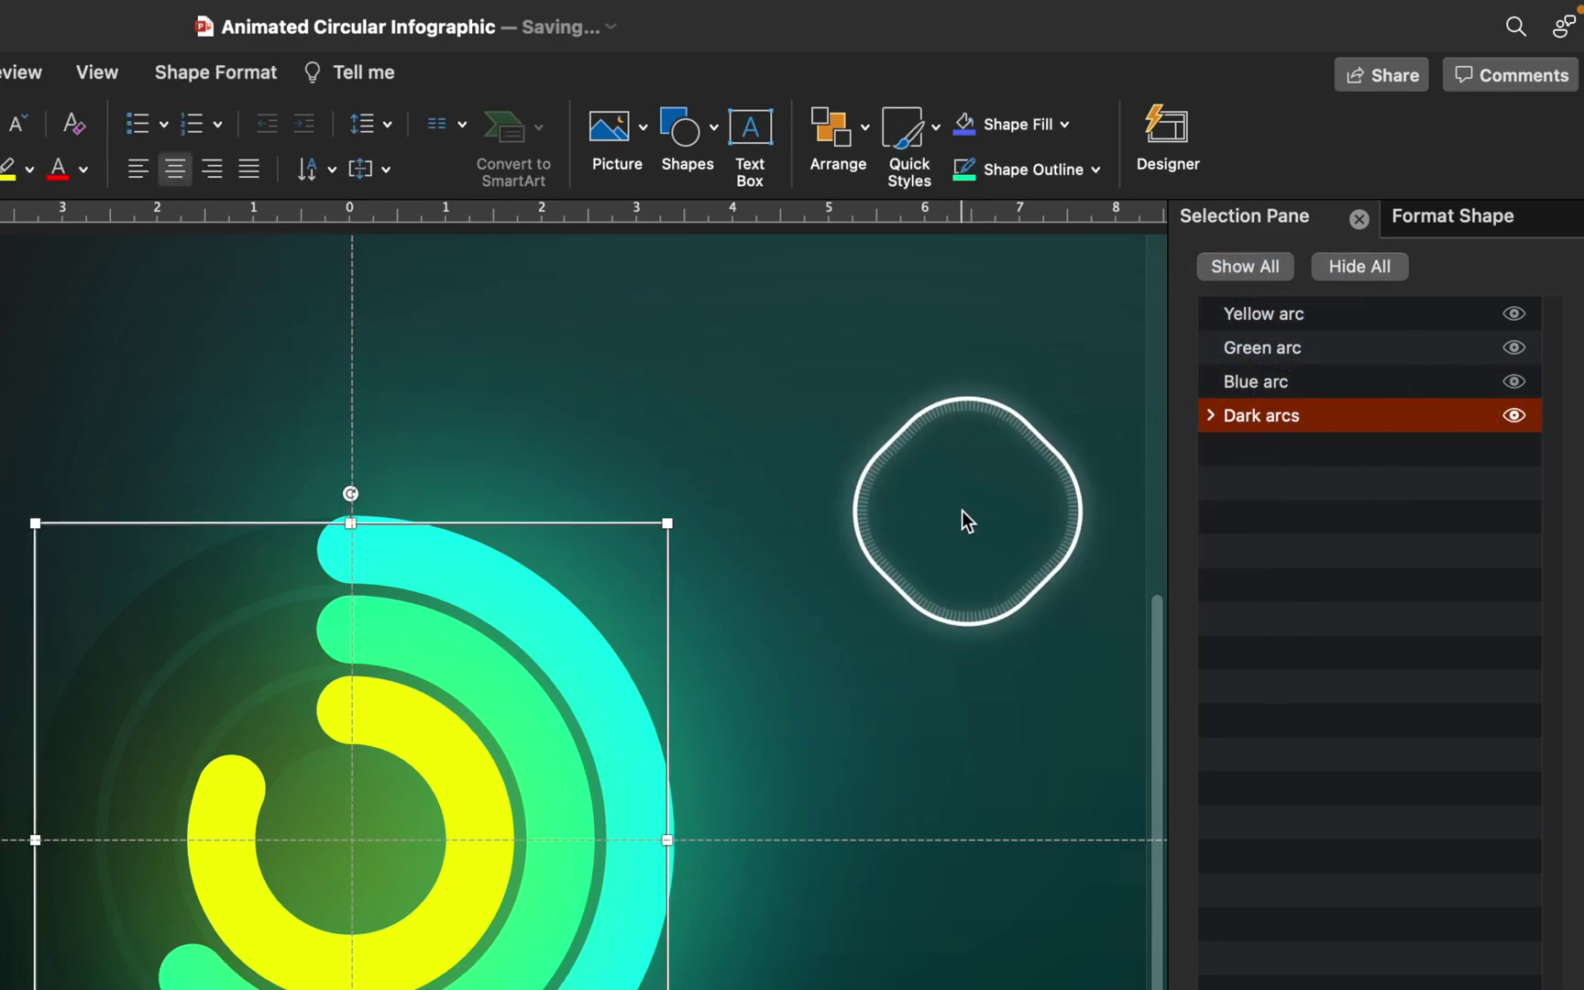
key(ctrl+alt+super+g)
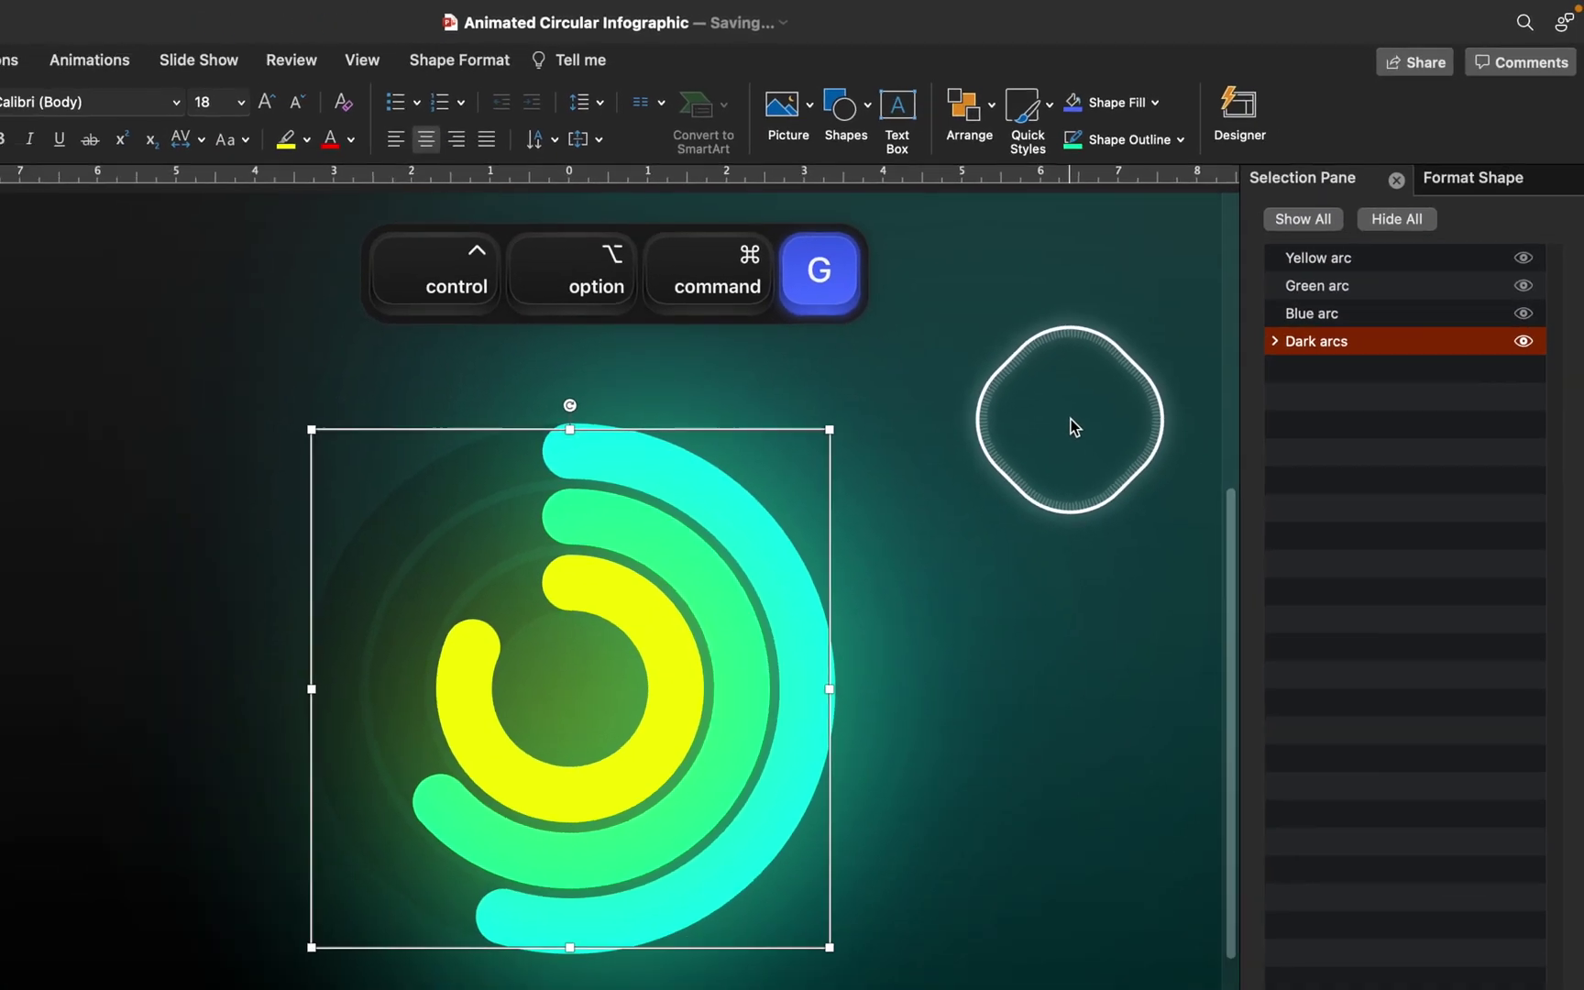
Step: Mark step 3 done on the instructions slide, then open slide 5
click(902, 498)
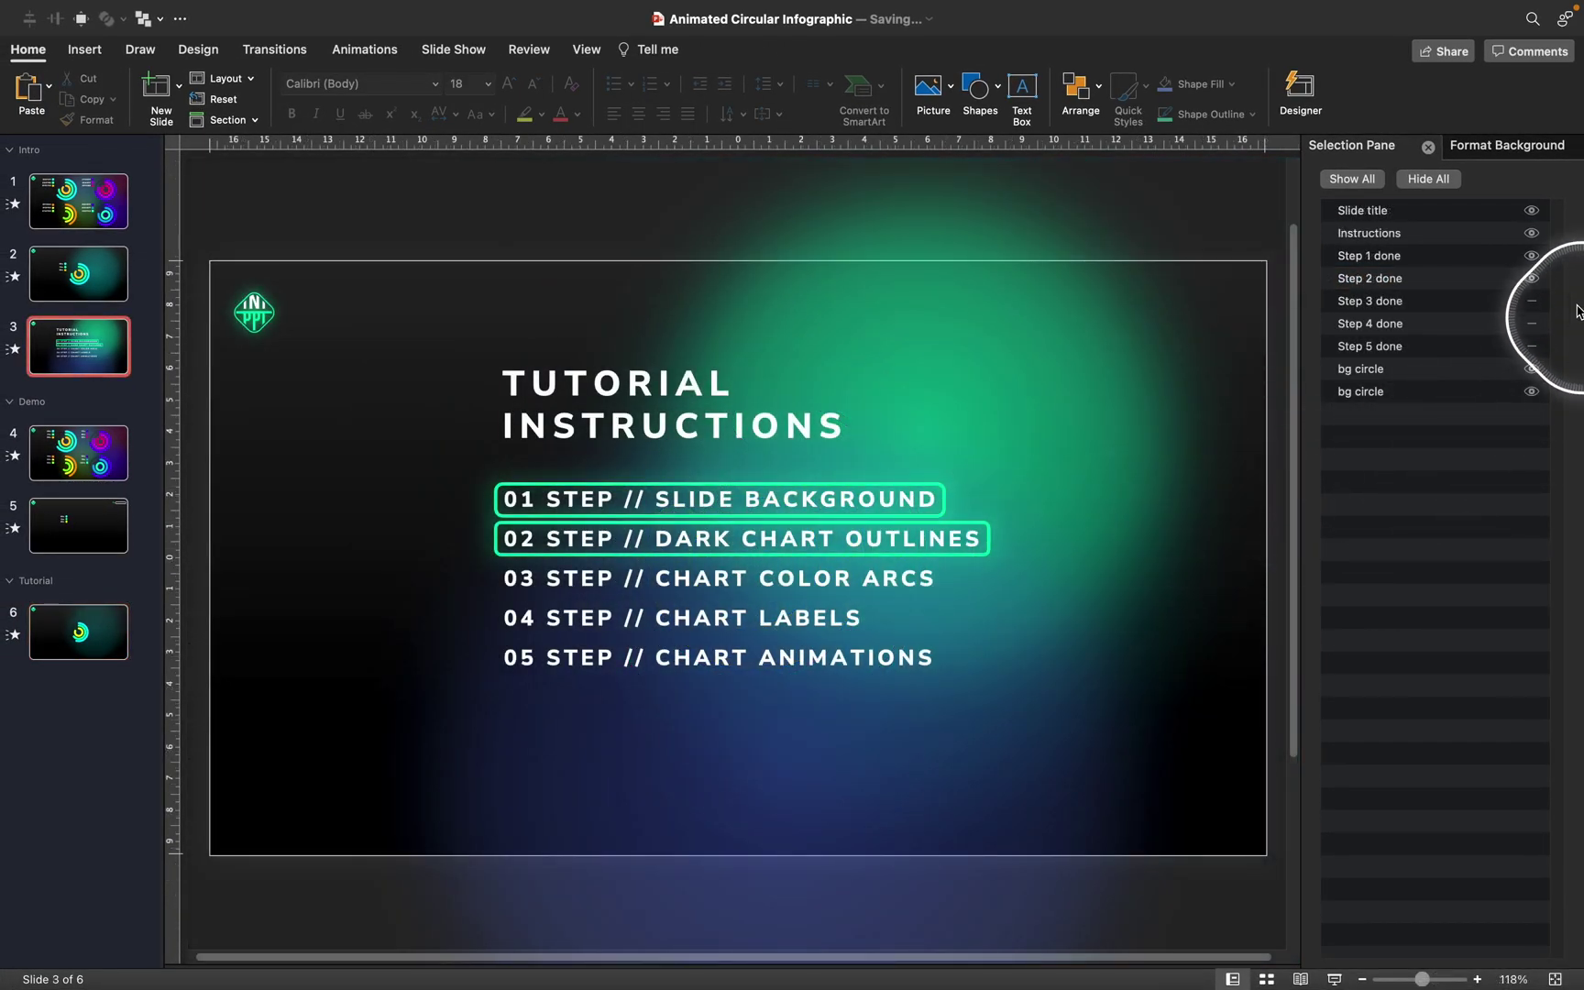
click(1531, 302)
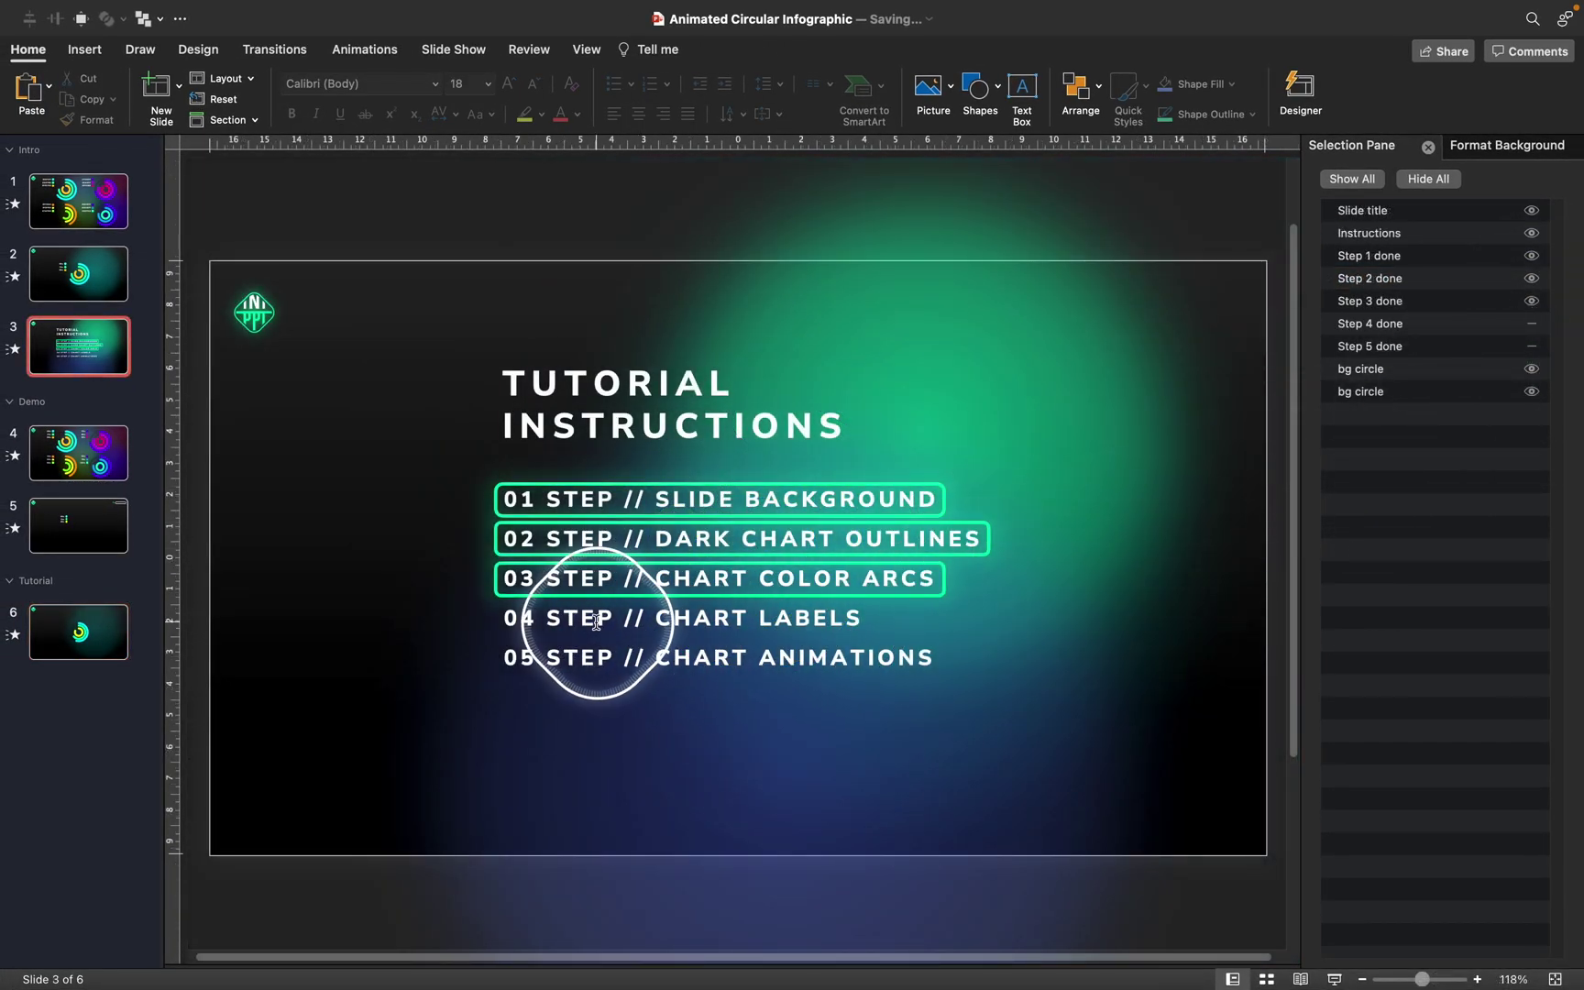
click(110, 642)
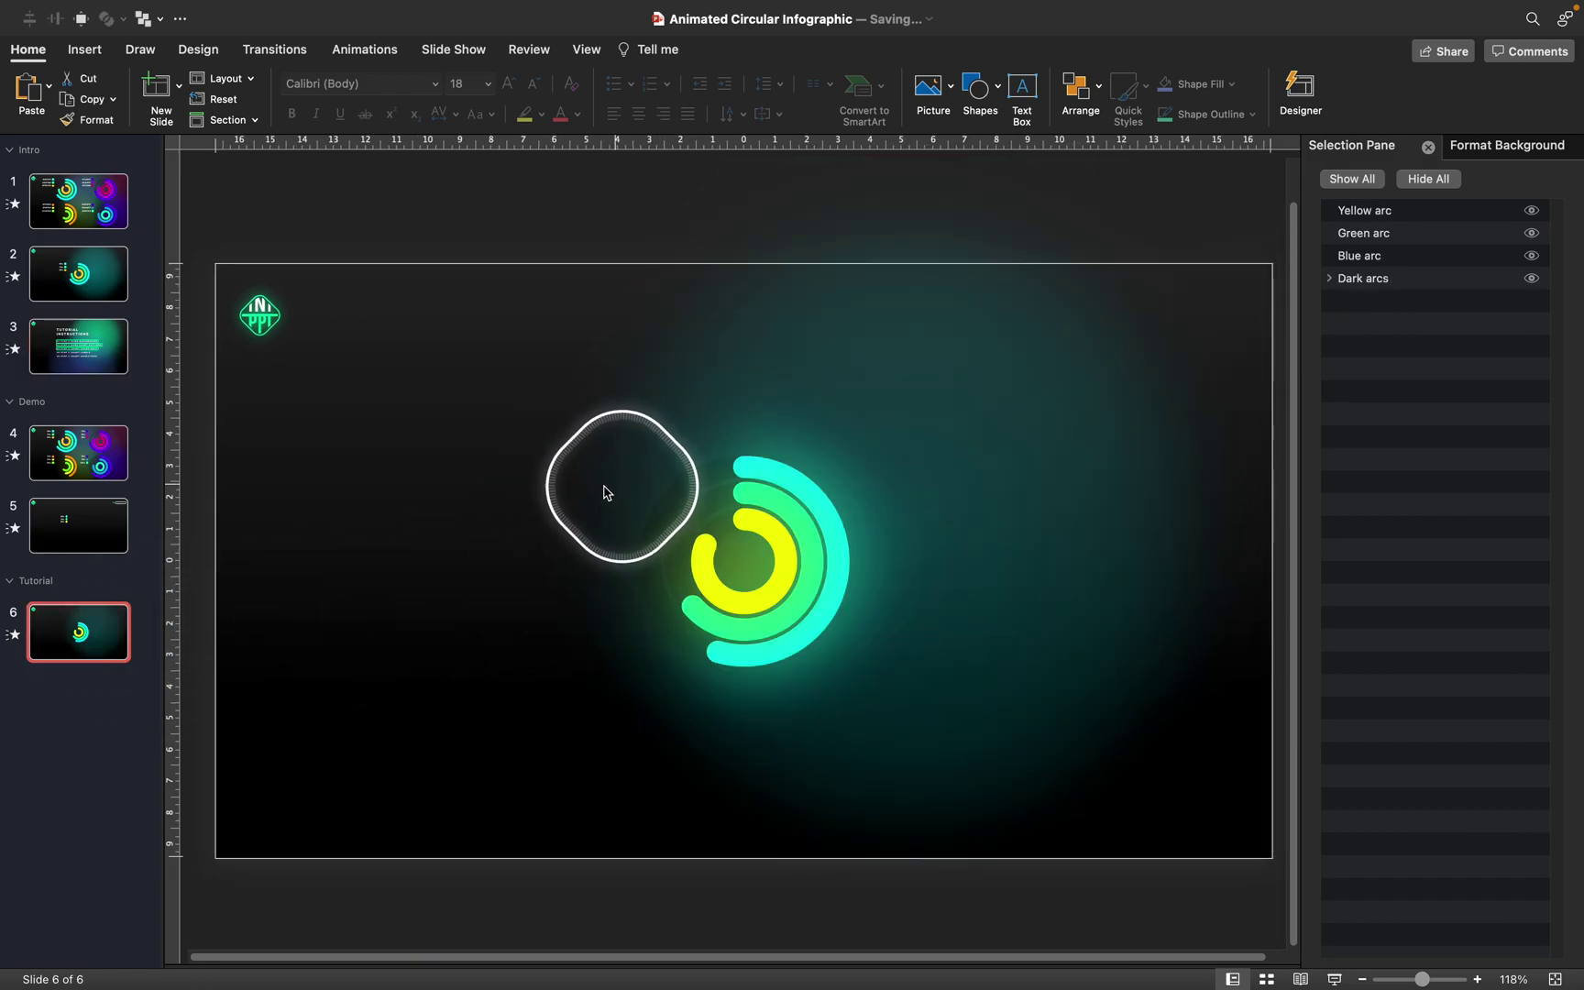
click(80, 531)
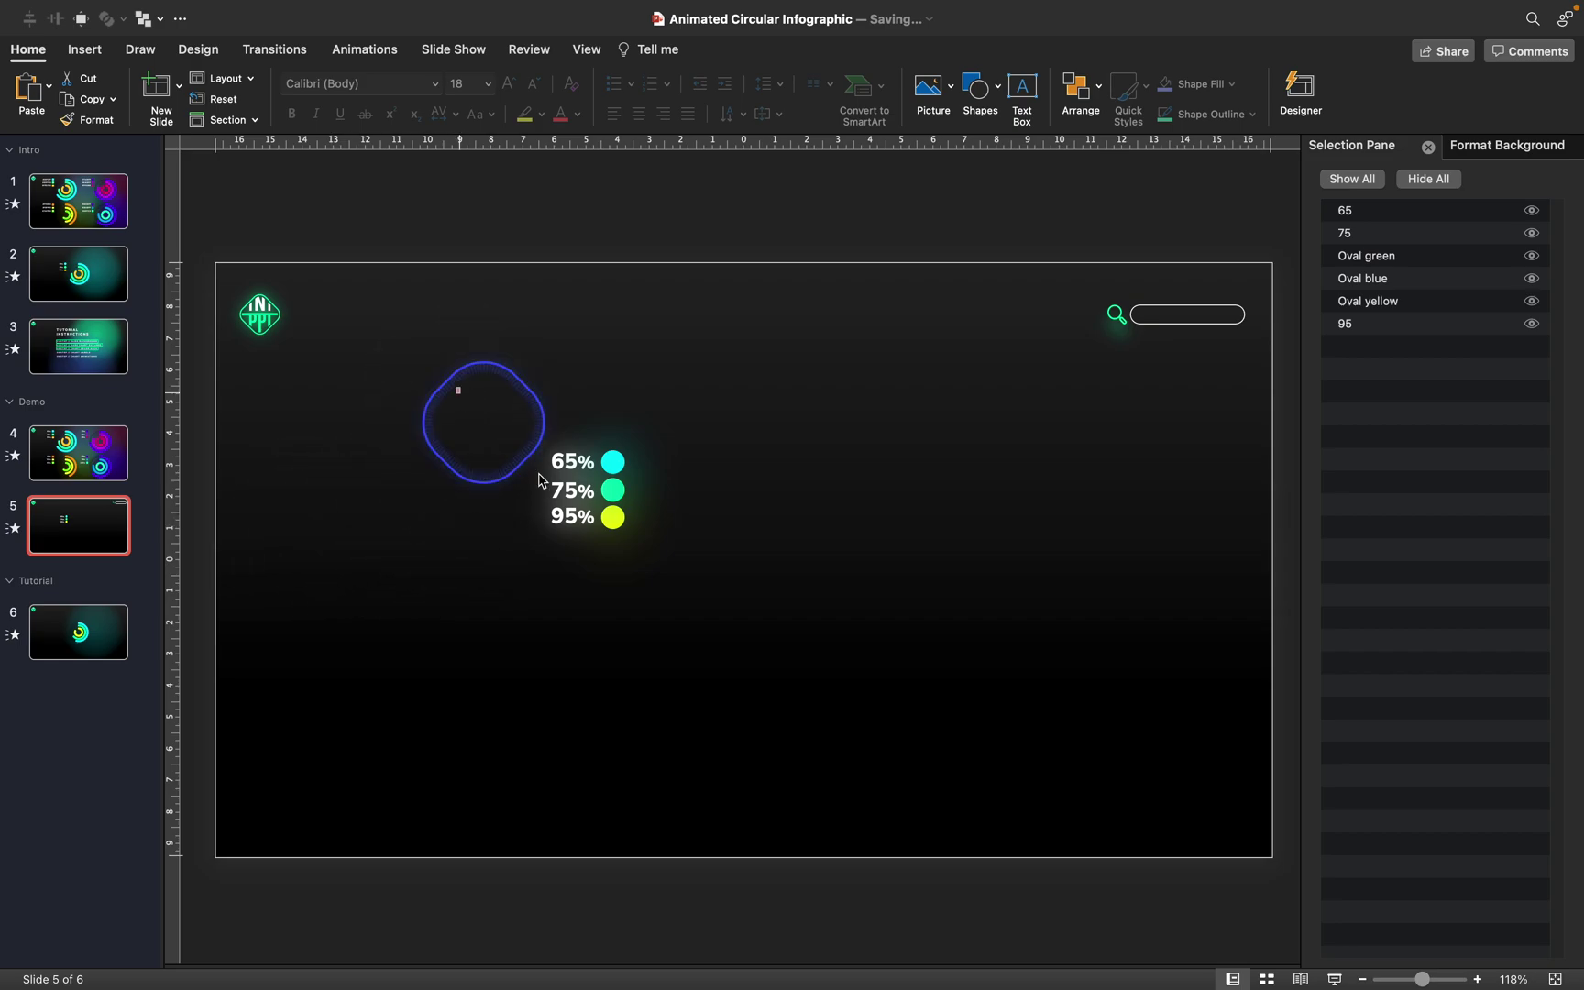
Step: Copy the 65/75/95% labels and dots from slide 5 onto slide 6 beside the arcs
drag(539, 479, 799, 622)
key(super+c)
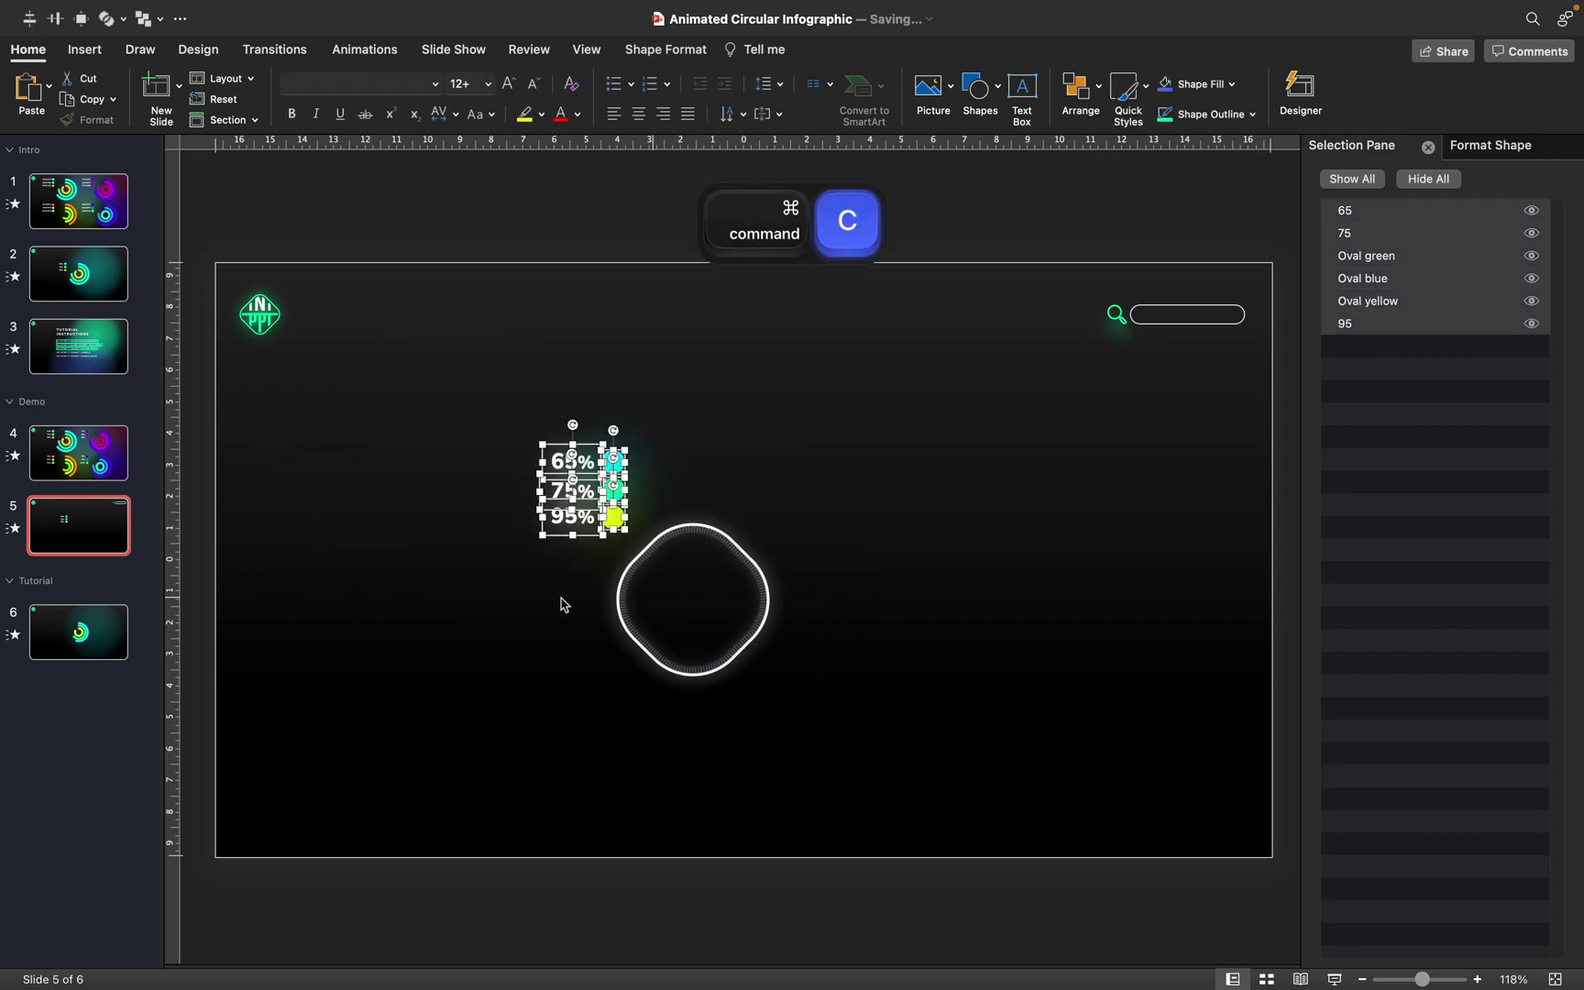
click(80, 642)
key(super+v)
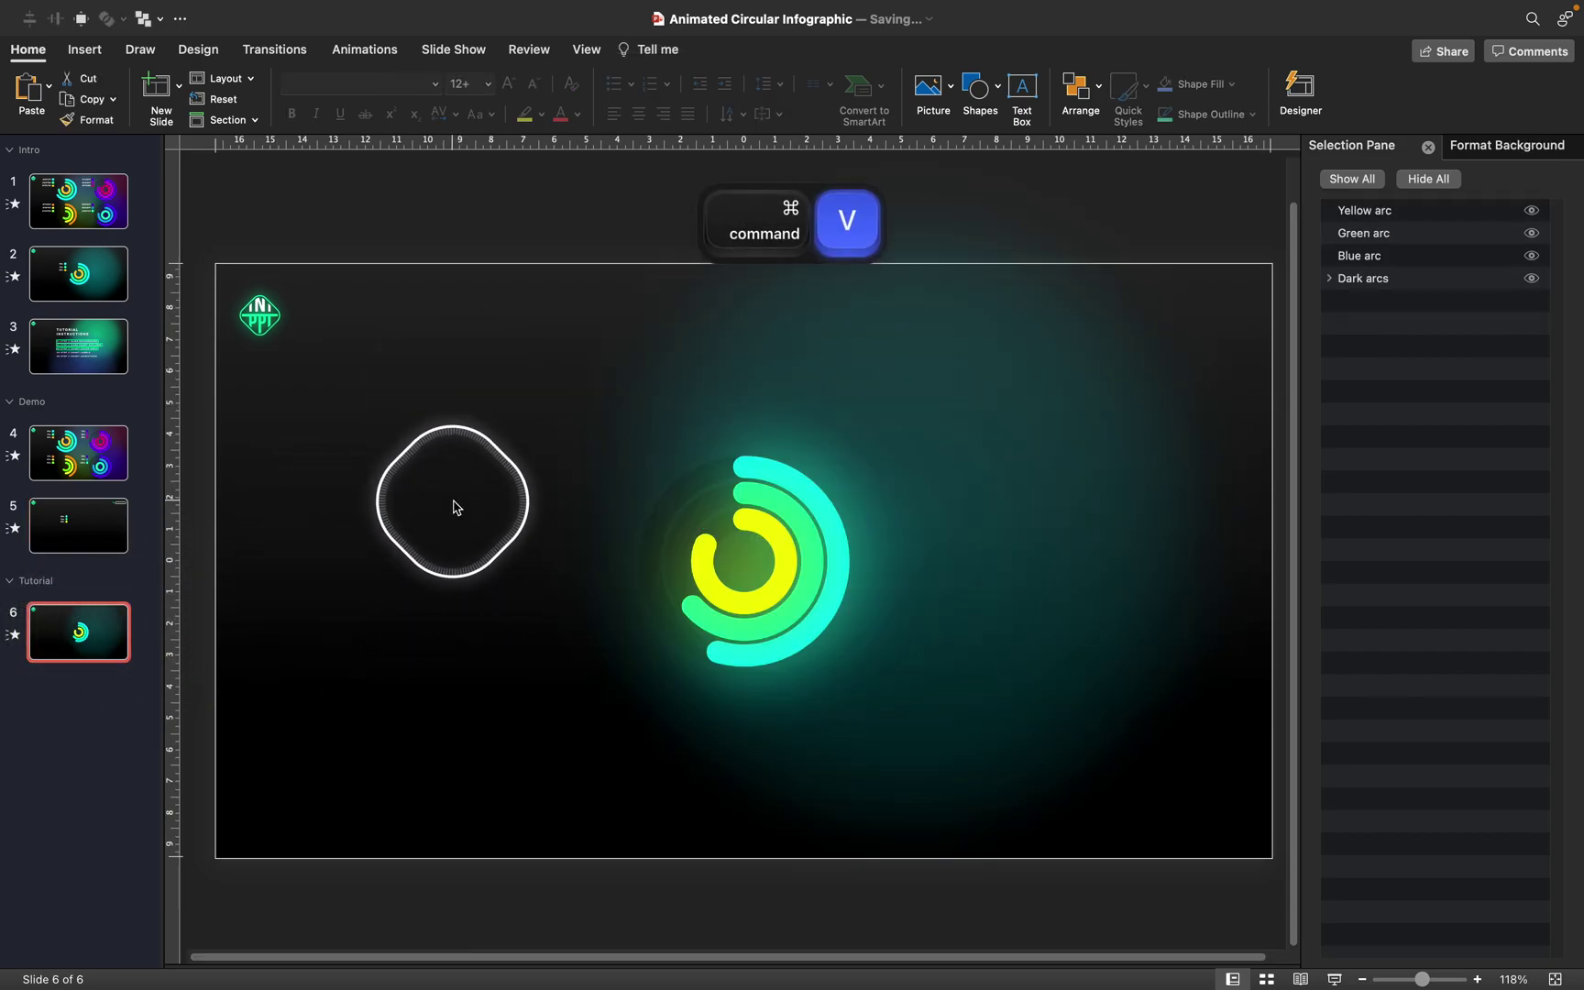
drag(584, 447, 647, 445)
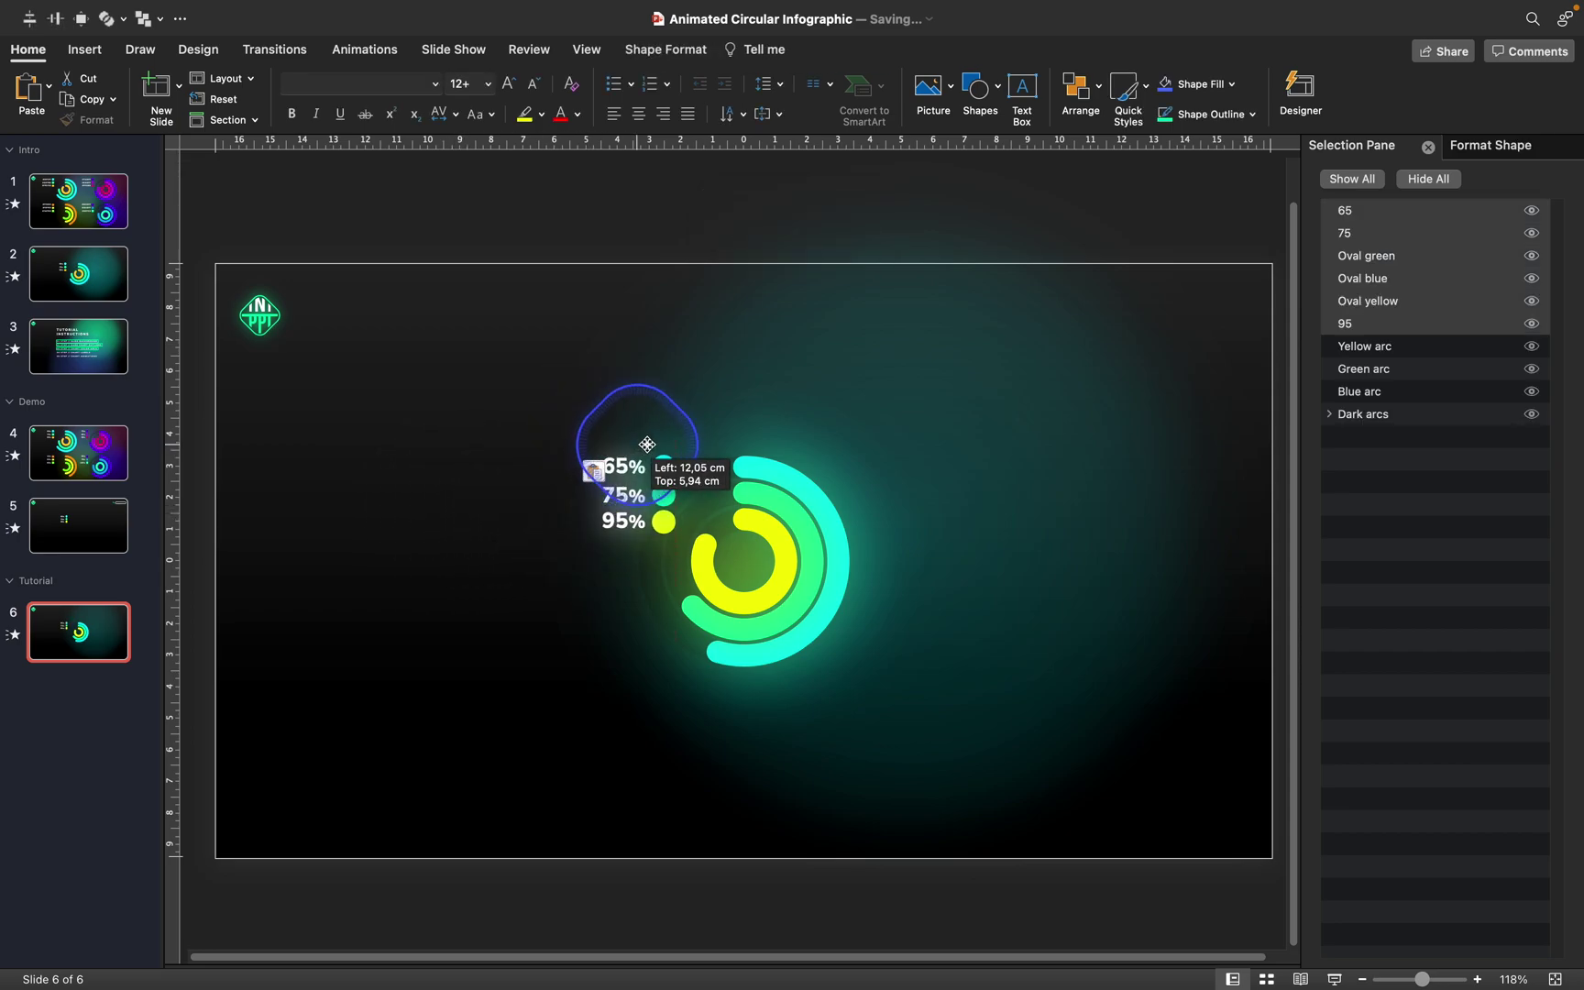
scroll(678, 440, up, 5)
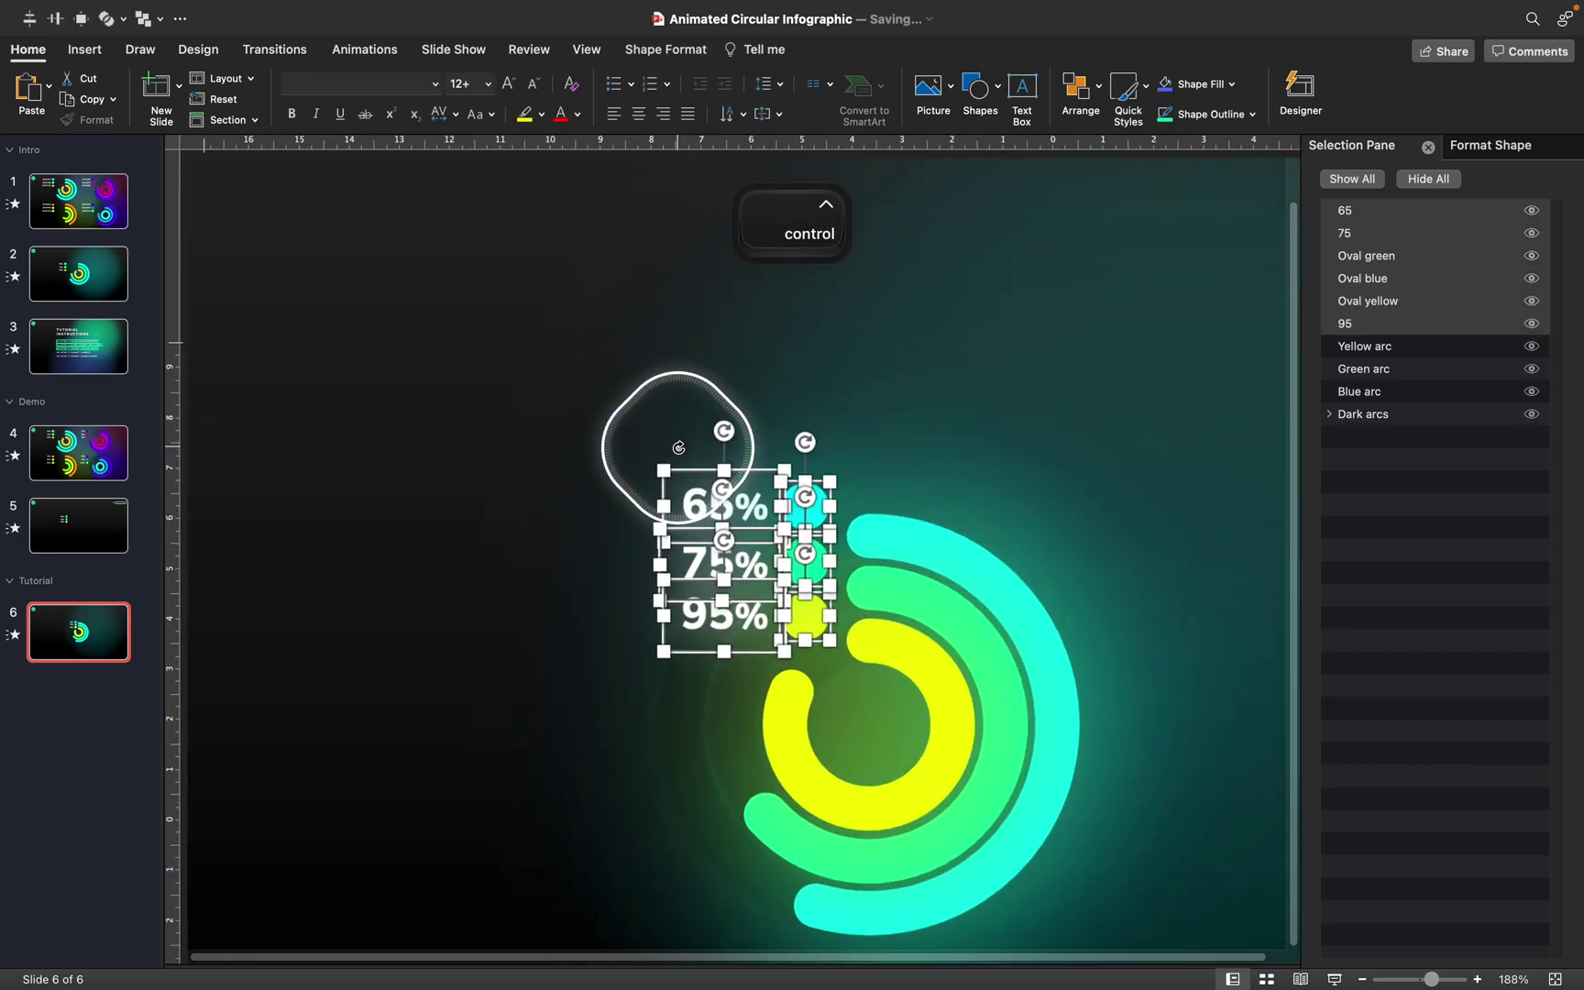
drag(683, 436, 689, 432)
Step: Line the yellow dot up with the yellow arc and shift all labels left
click(724, 669)
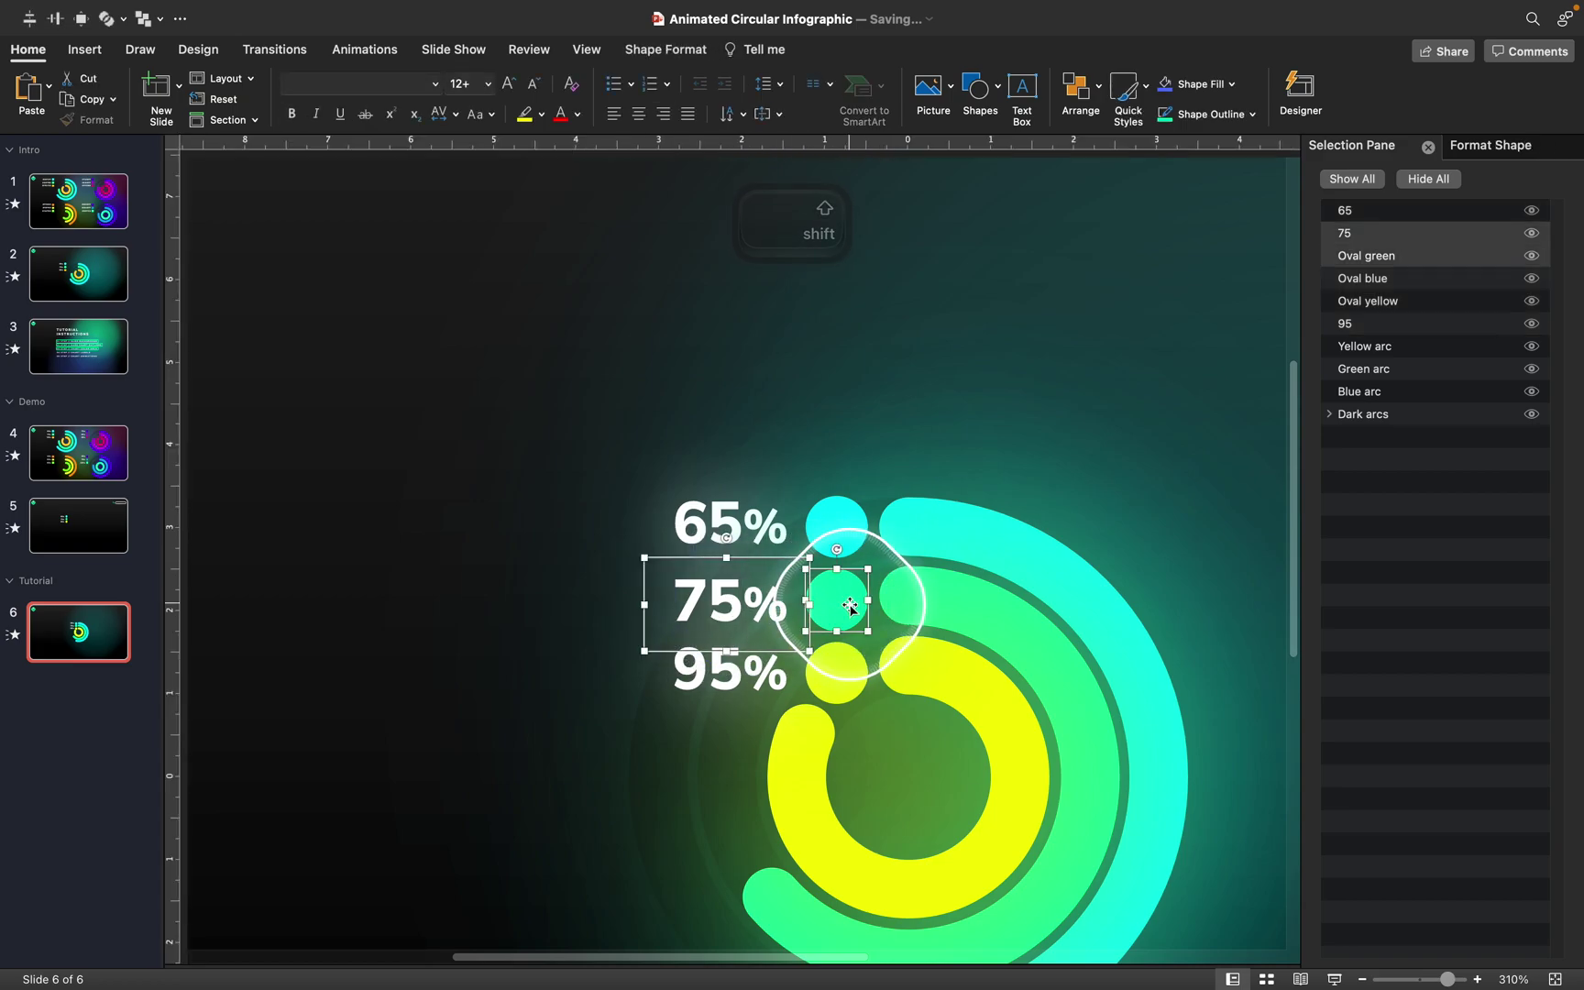
shift+click(833, 669)
drag(833, 668, 852, 669)
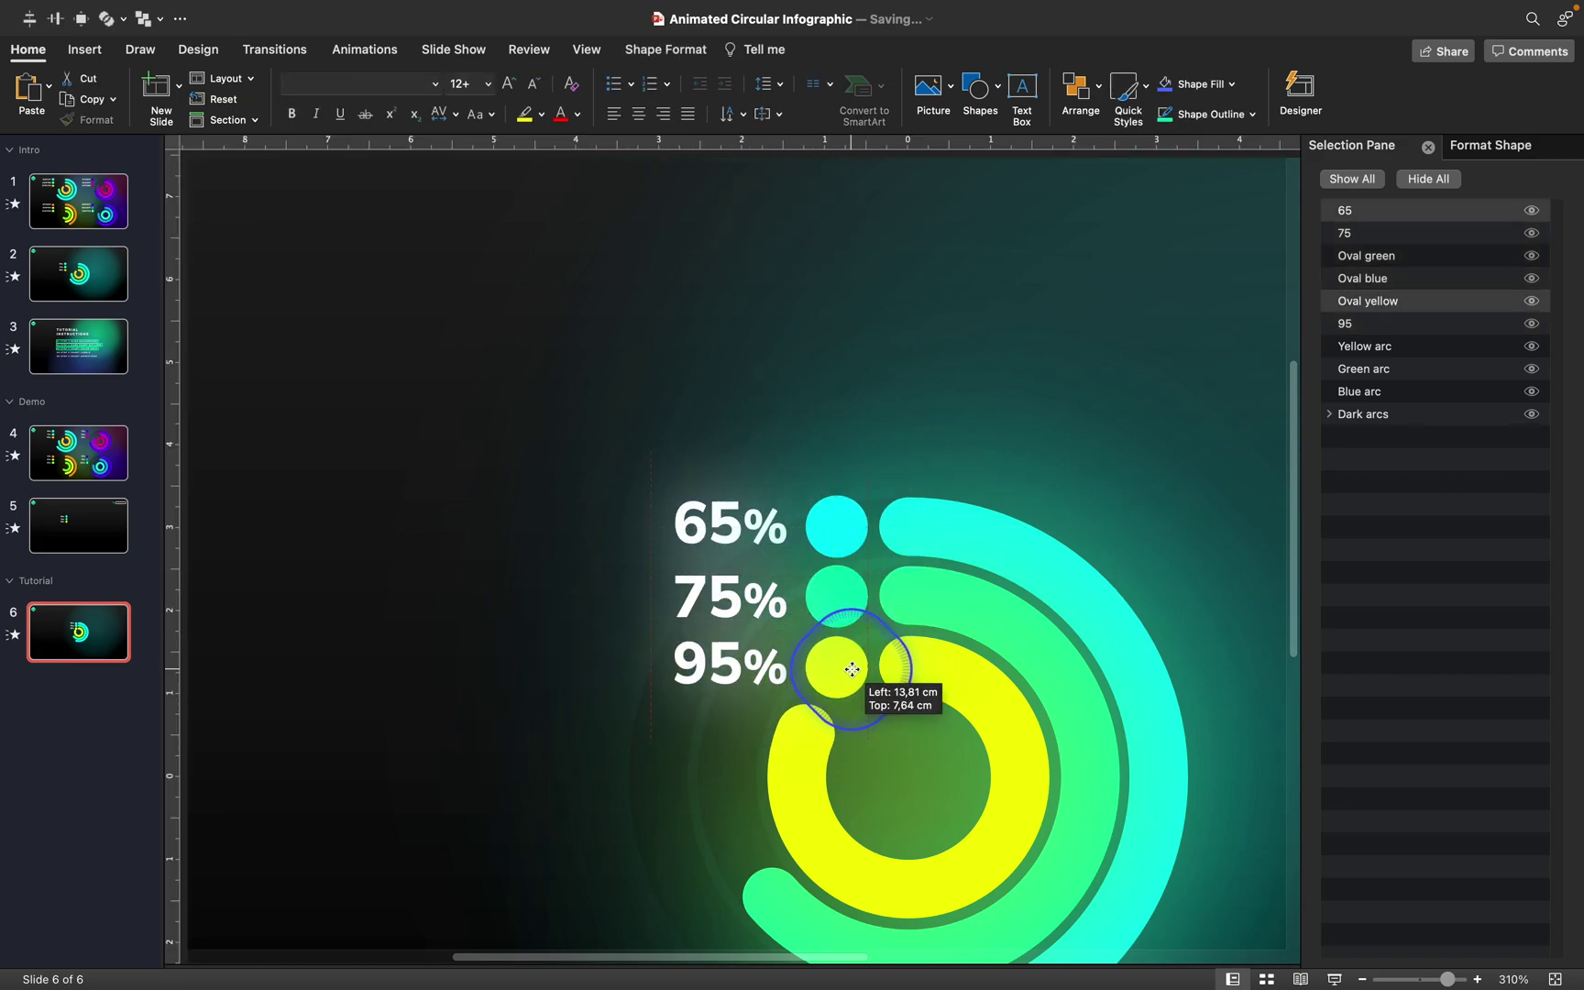
click(1555, 979)
drag(449, 446, 825, 614)
drag(676, 524, 567, 524)
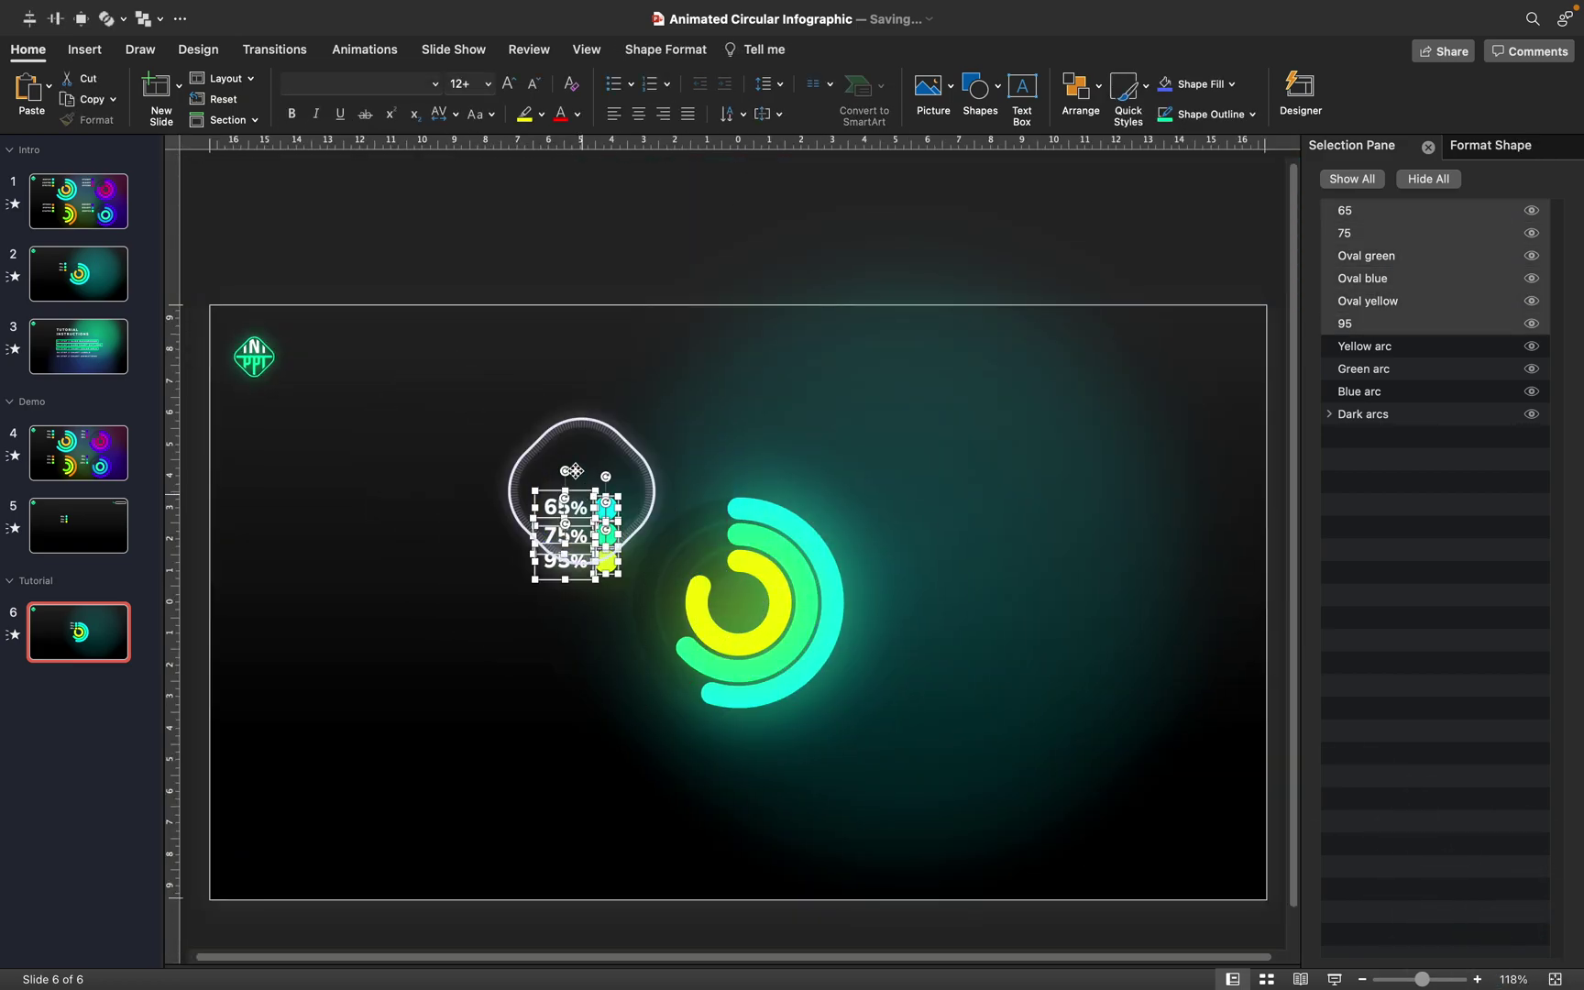
click(736, 589)
click(678, 669)
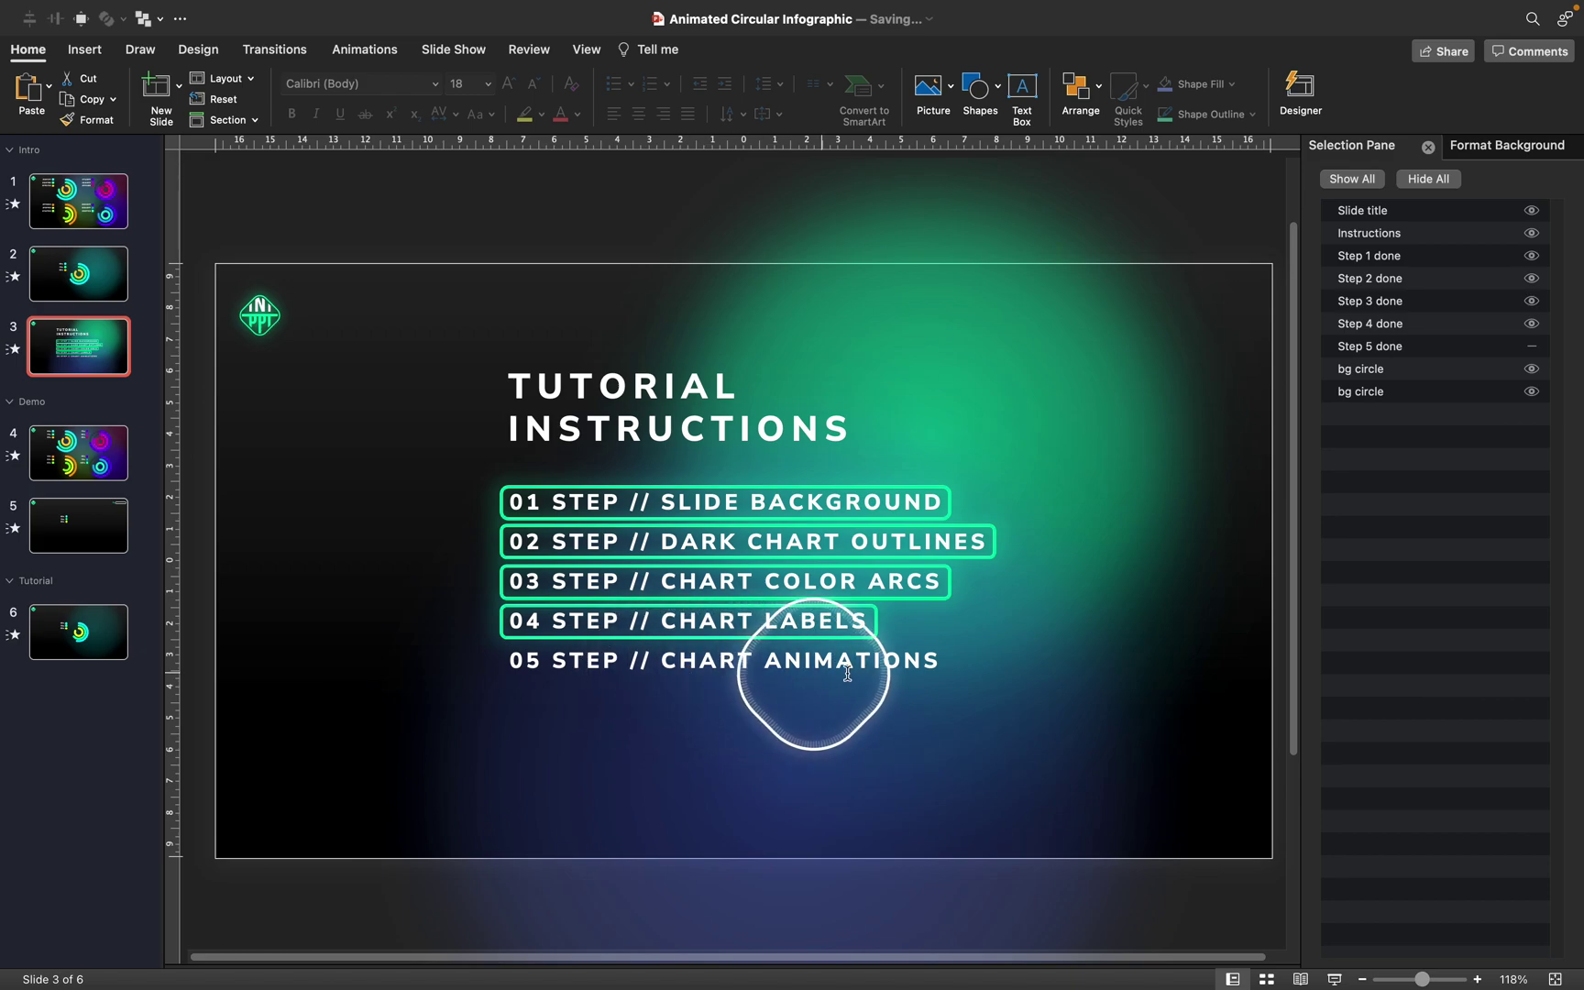
Step: Hide all objects on slide 6, showing only the Dark arcs group and the Blue arc
click(110, 641)
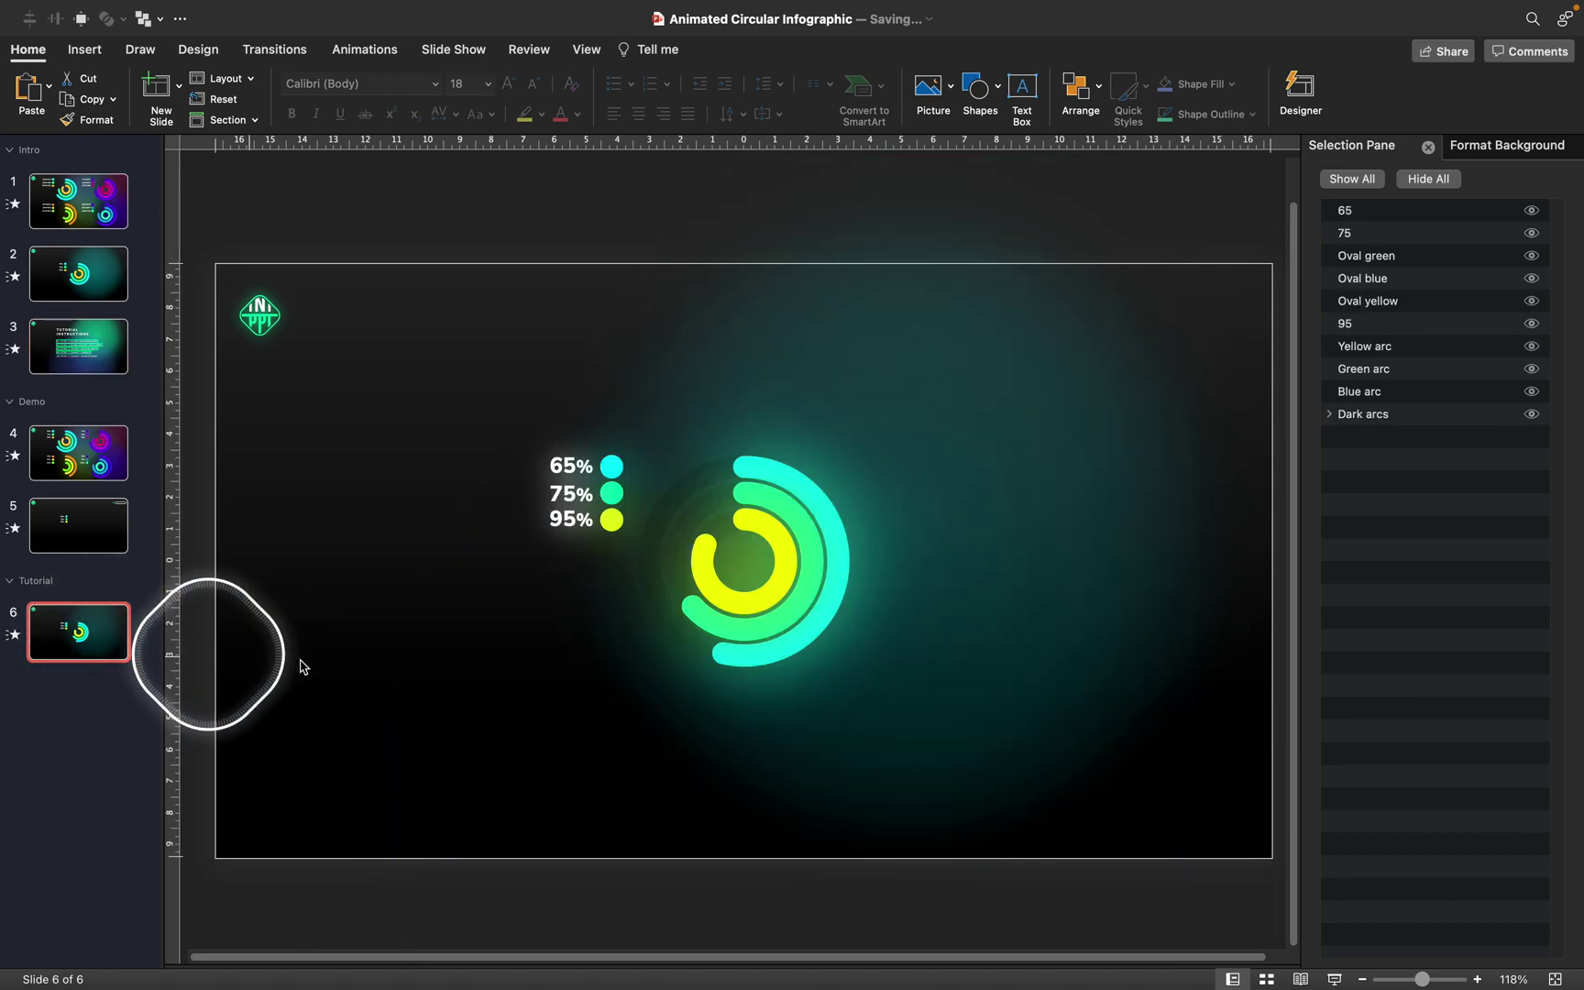
click(765, 552)
scroll(765, 552, up, 5)
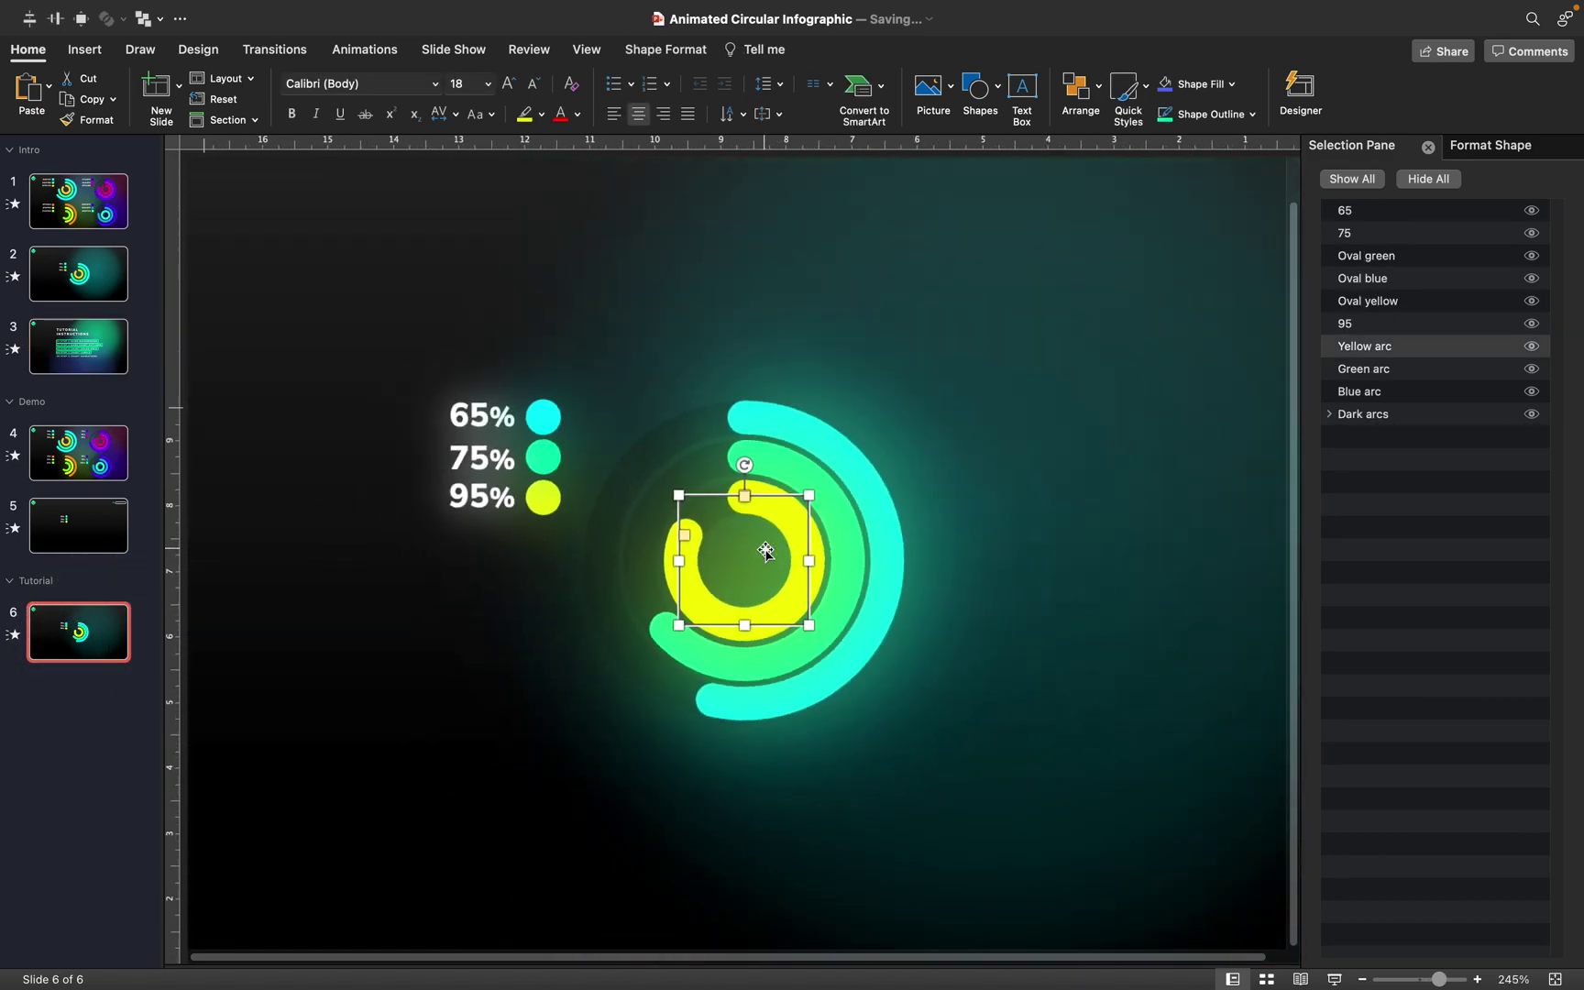
click(1428, 180)
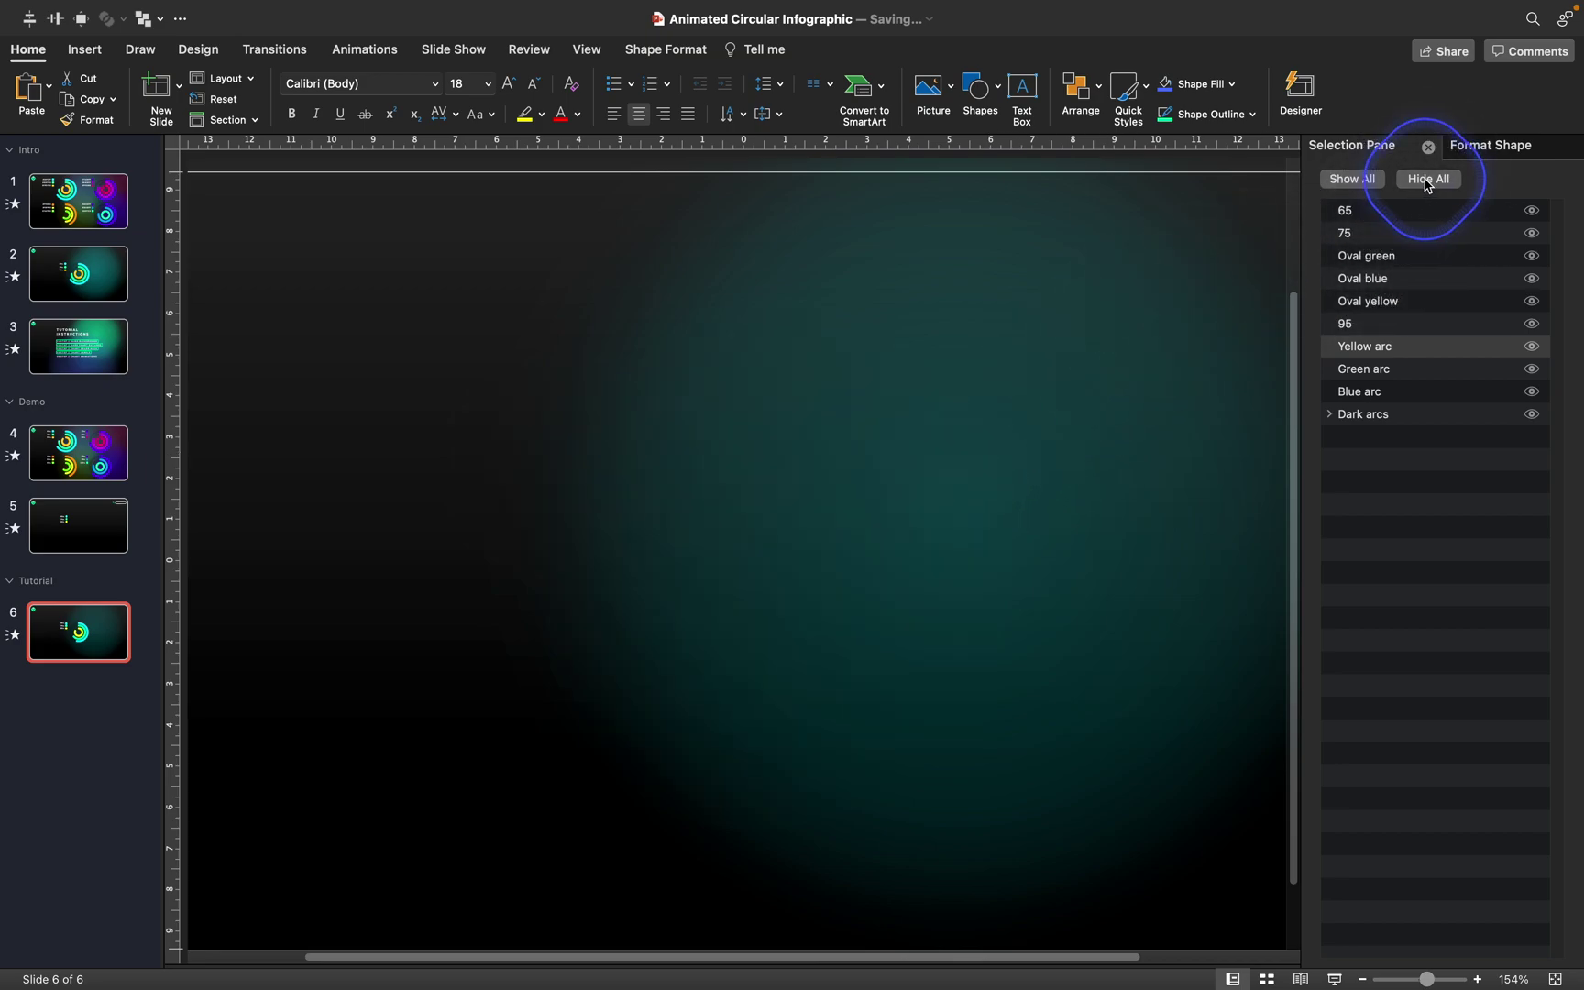
click(1531, 416)
click(1531, 393)
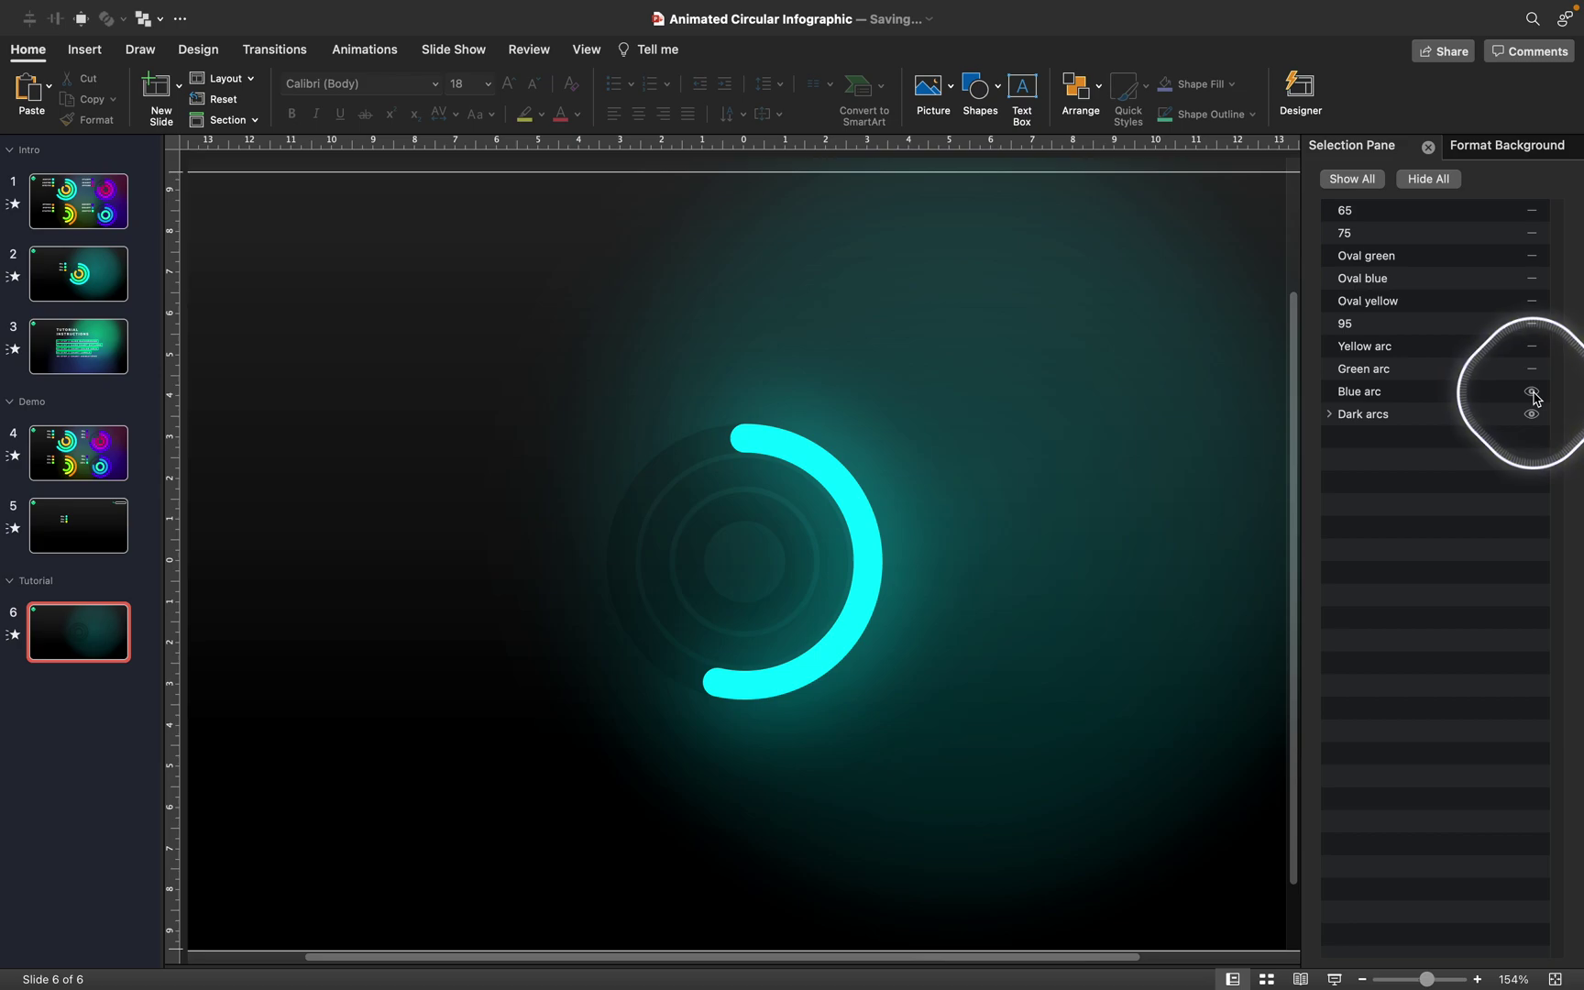
click(830, 504)
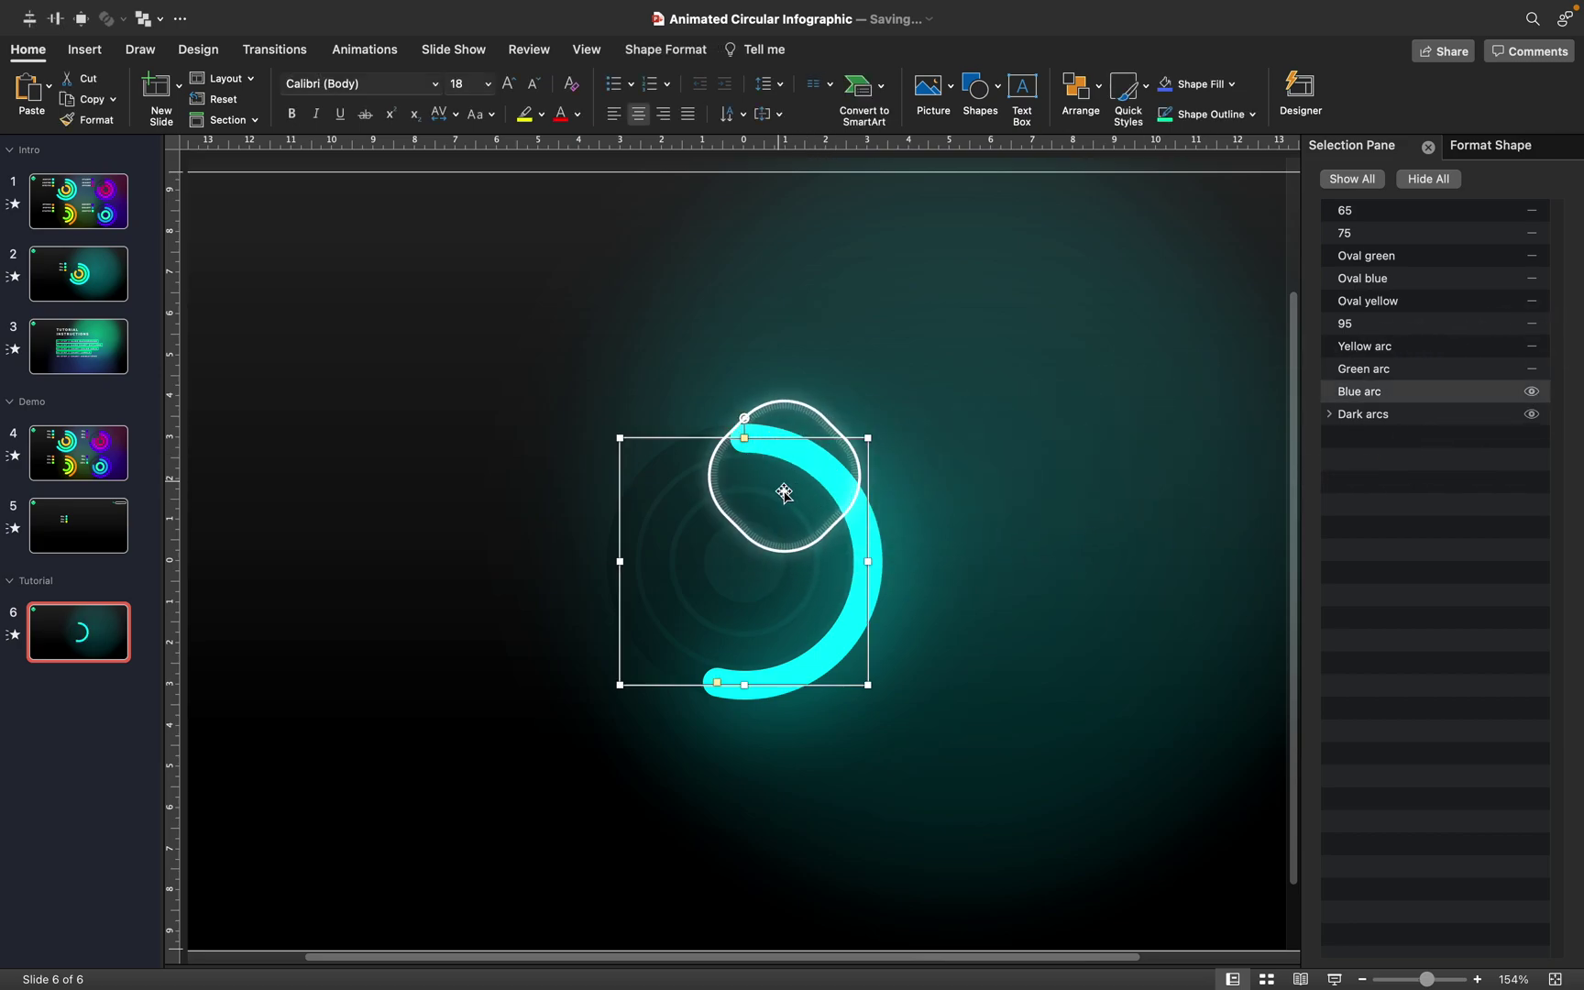
Step: Add a Spin animation to the Blue arc and preview it in the Animation Pane
click(364, 53)
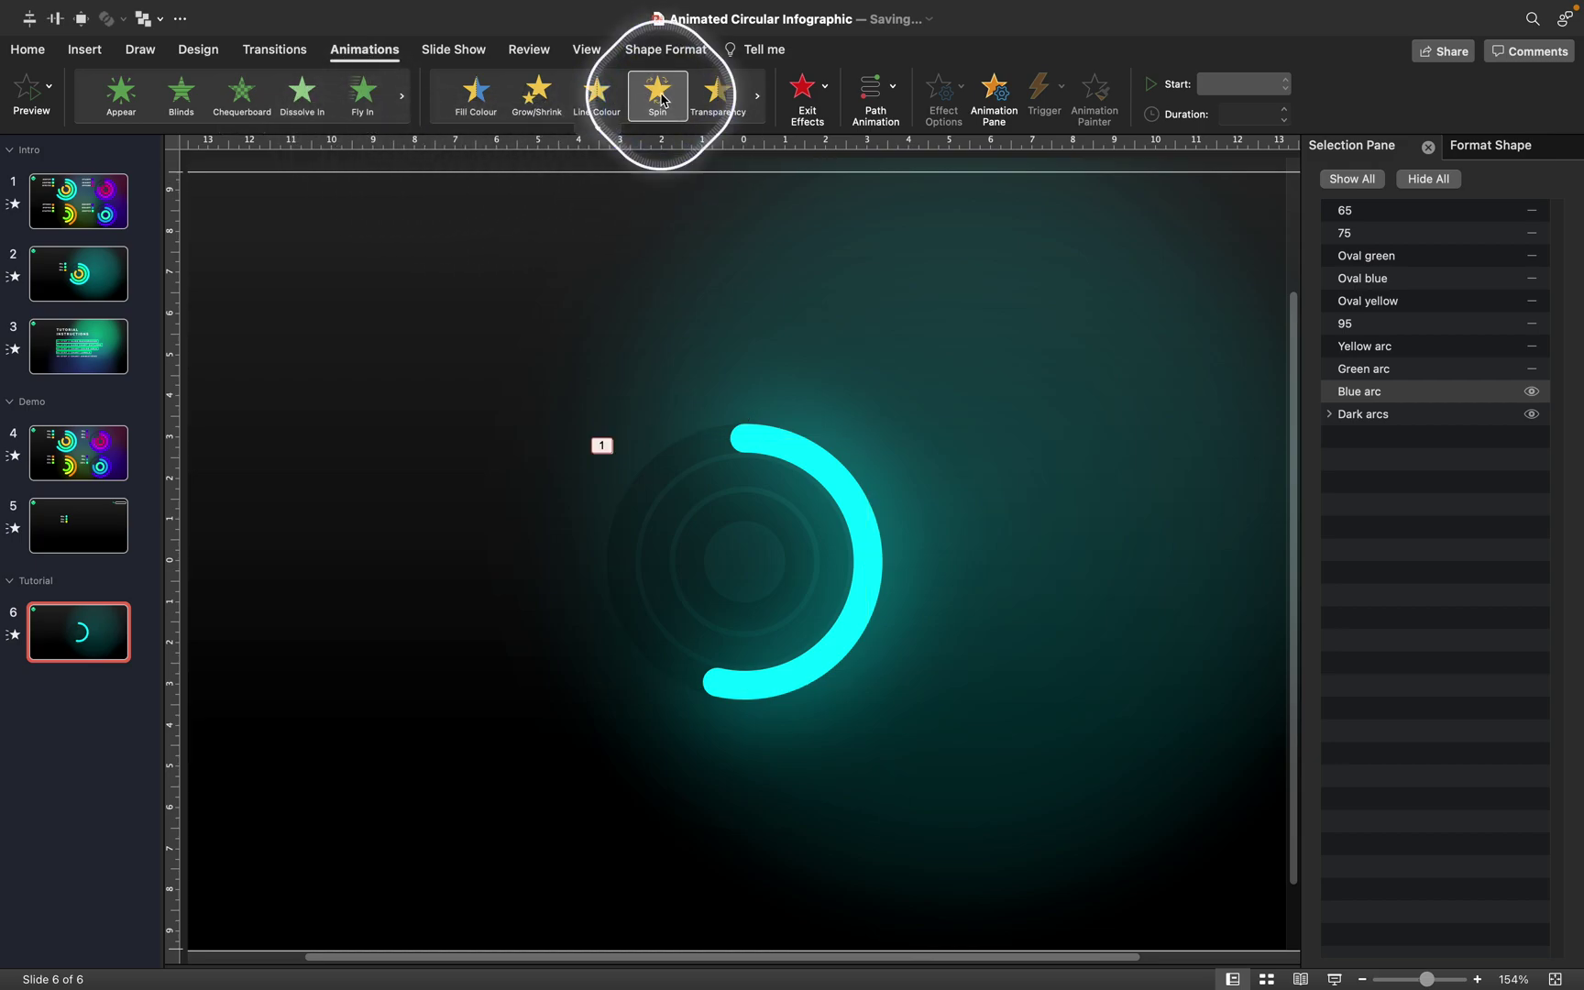
click(993, 96)
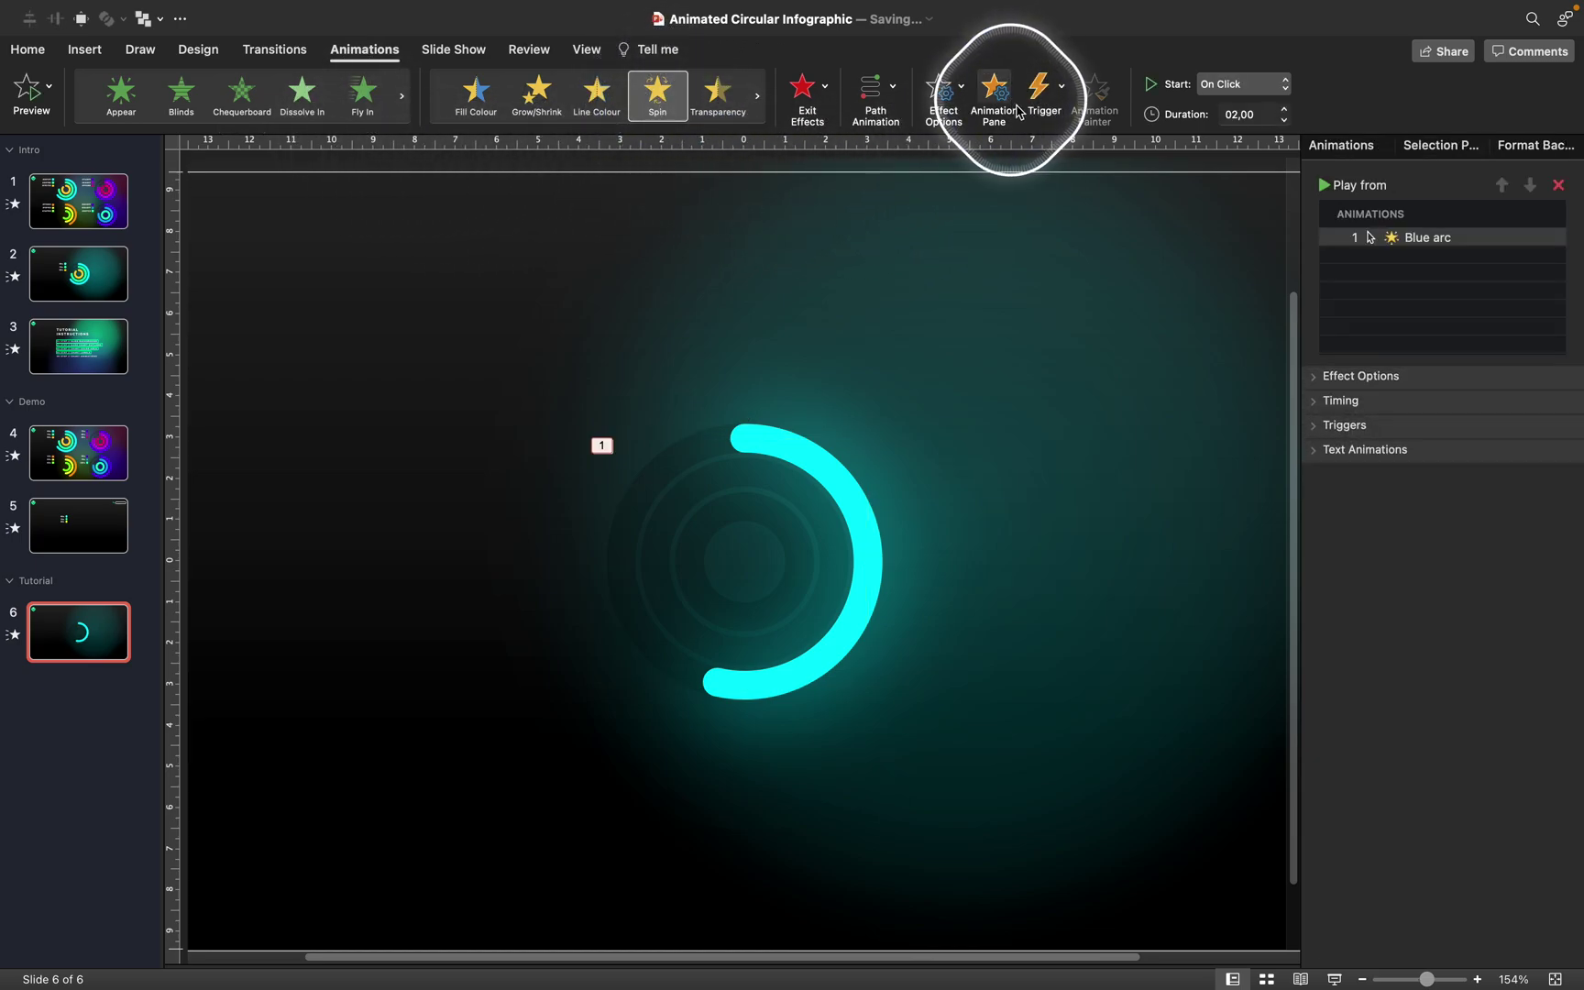
click(1331, 187)
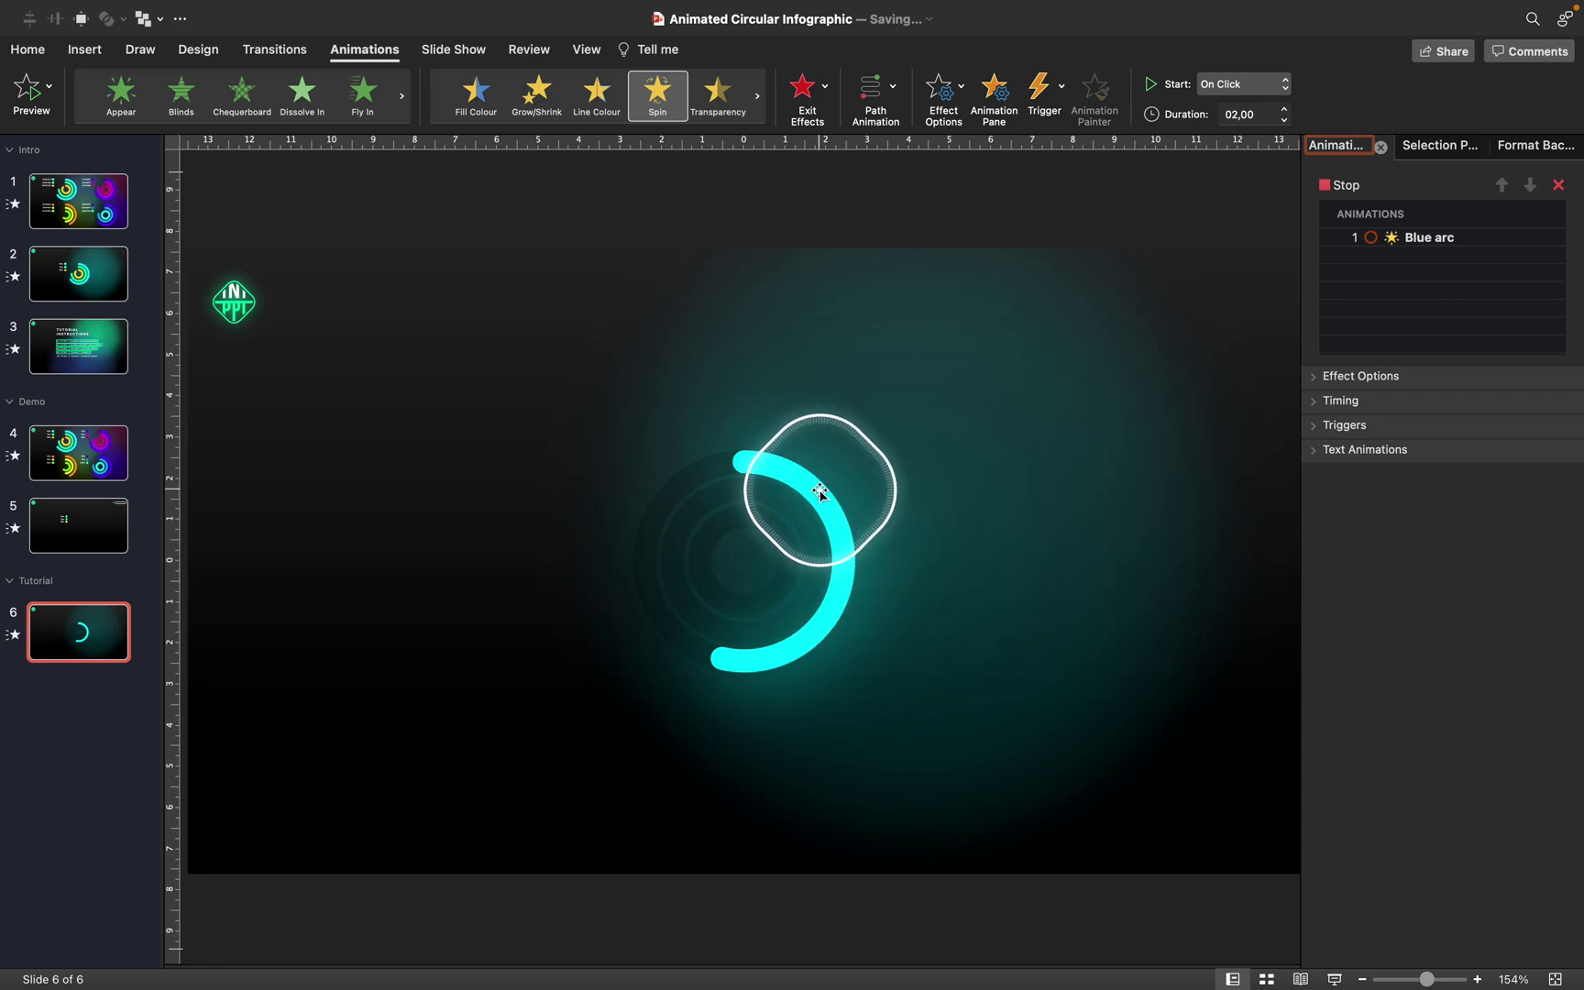
Step: Try rotating the Blue arc, then reselect it with the slide fitted in view
mouse_move(821, 469)
mouse_down()
mouse_move(743, 400)
mouse_move(805, 449)
mouse_up()
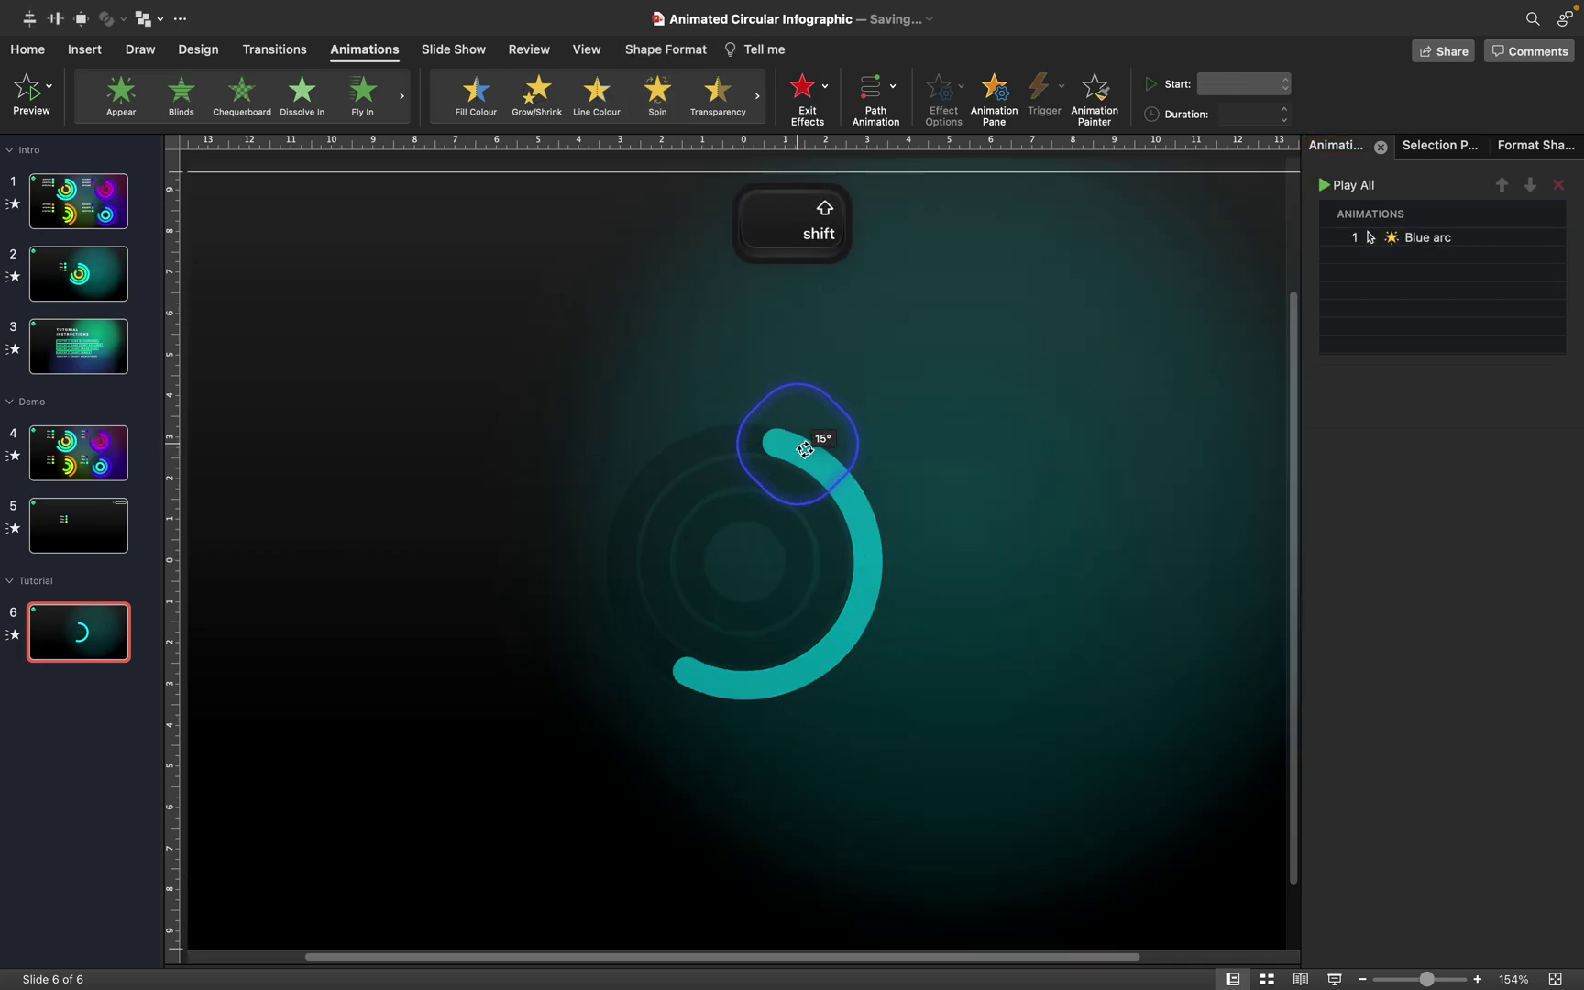
drag(839, 623, 746, 506)
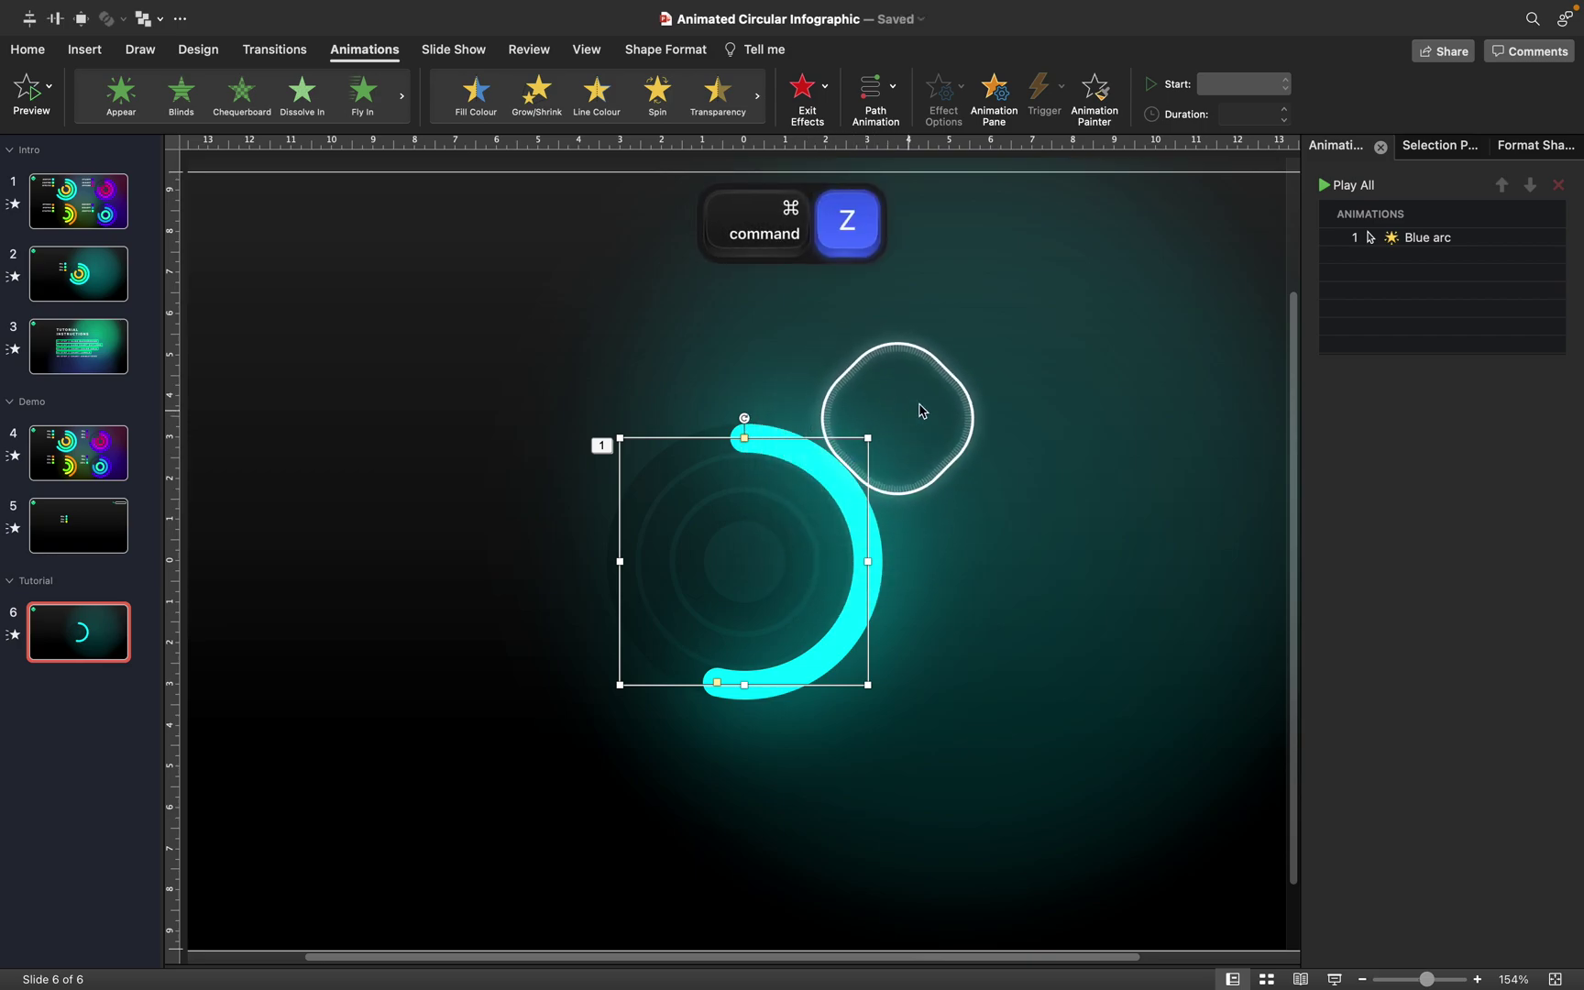
click(972, 368)
click(820, 463)
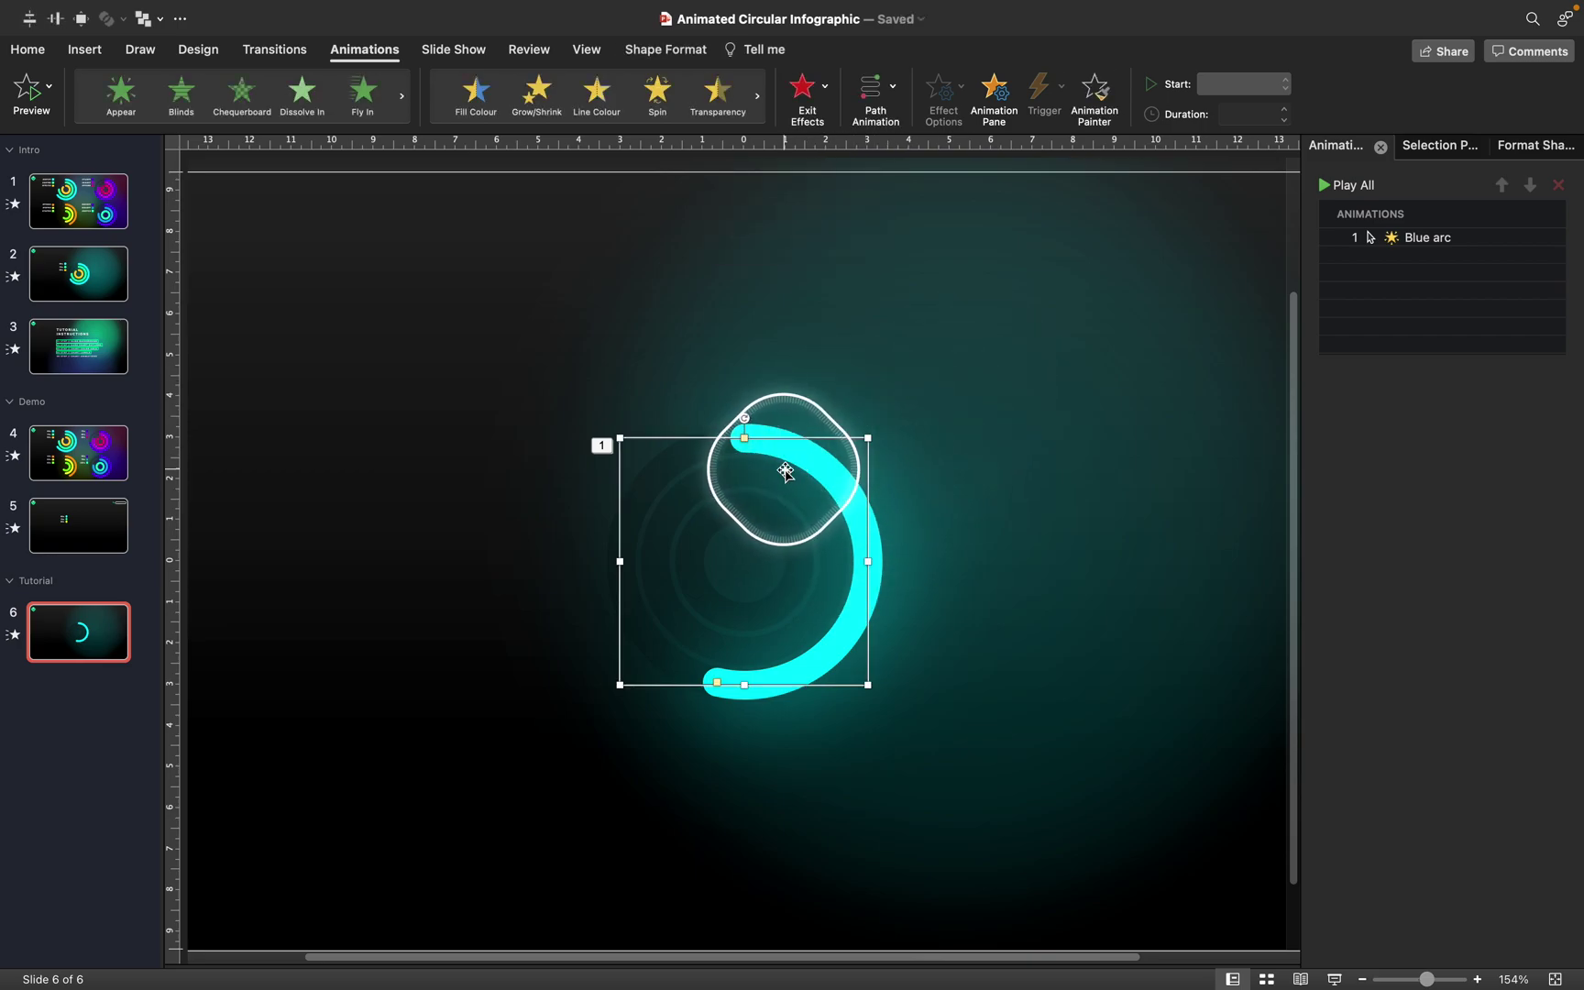
click(1555, 979)
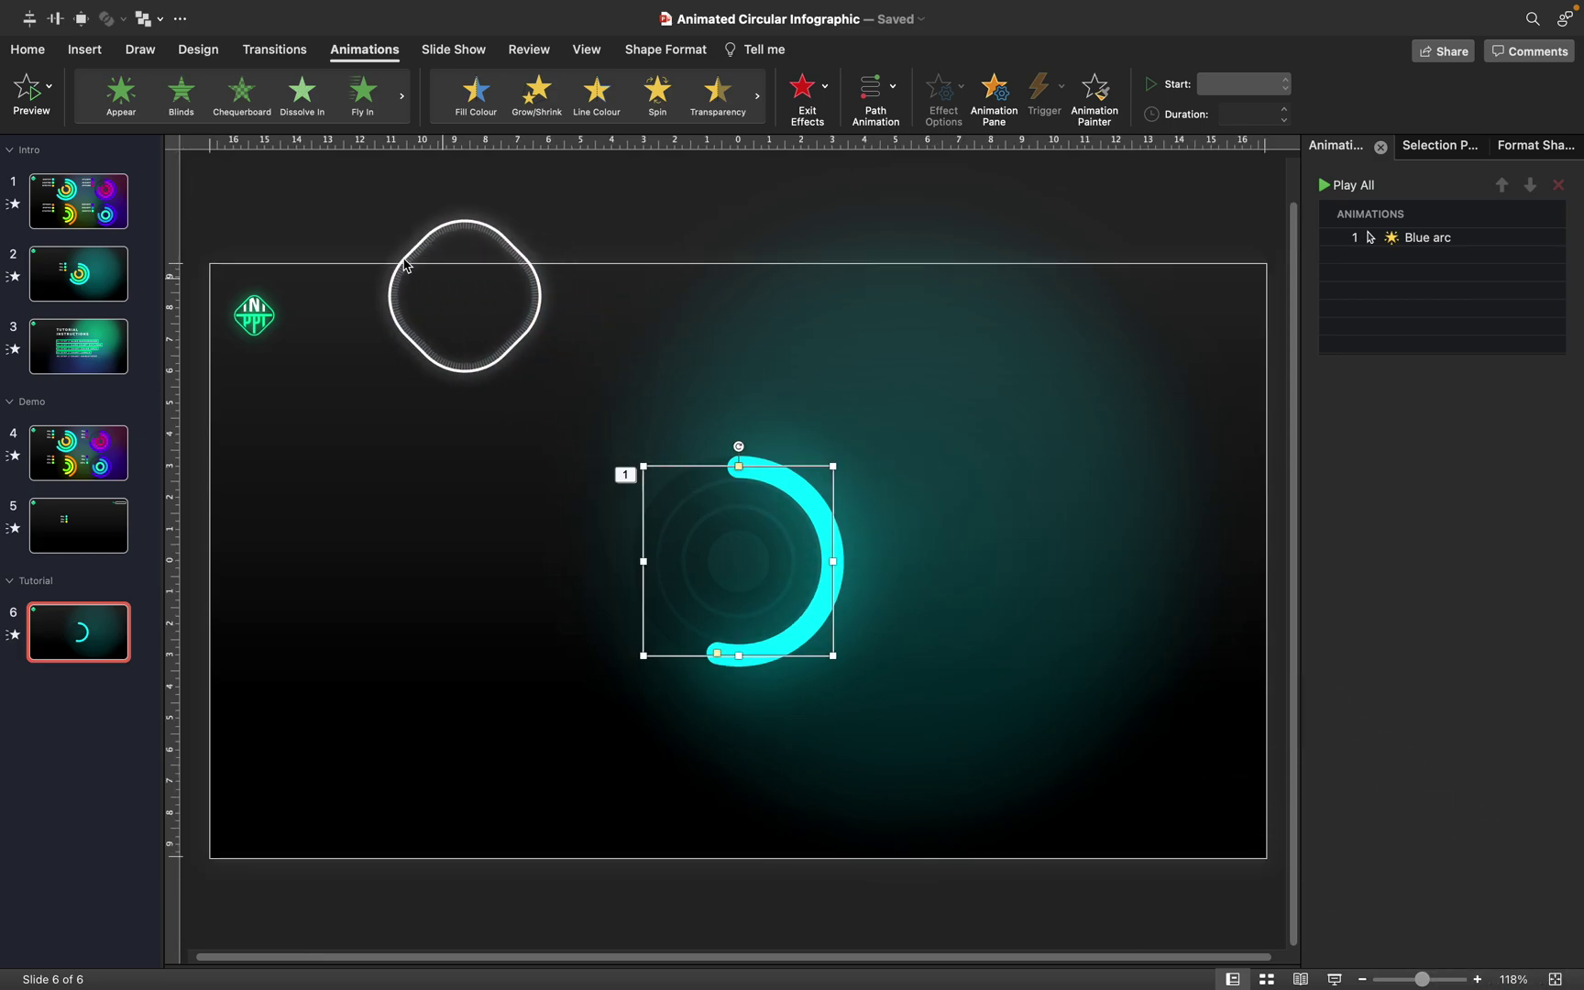
click(85, 49)
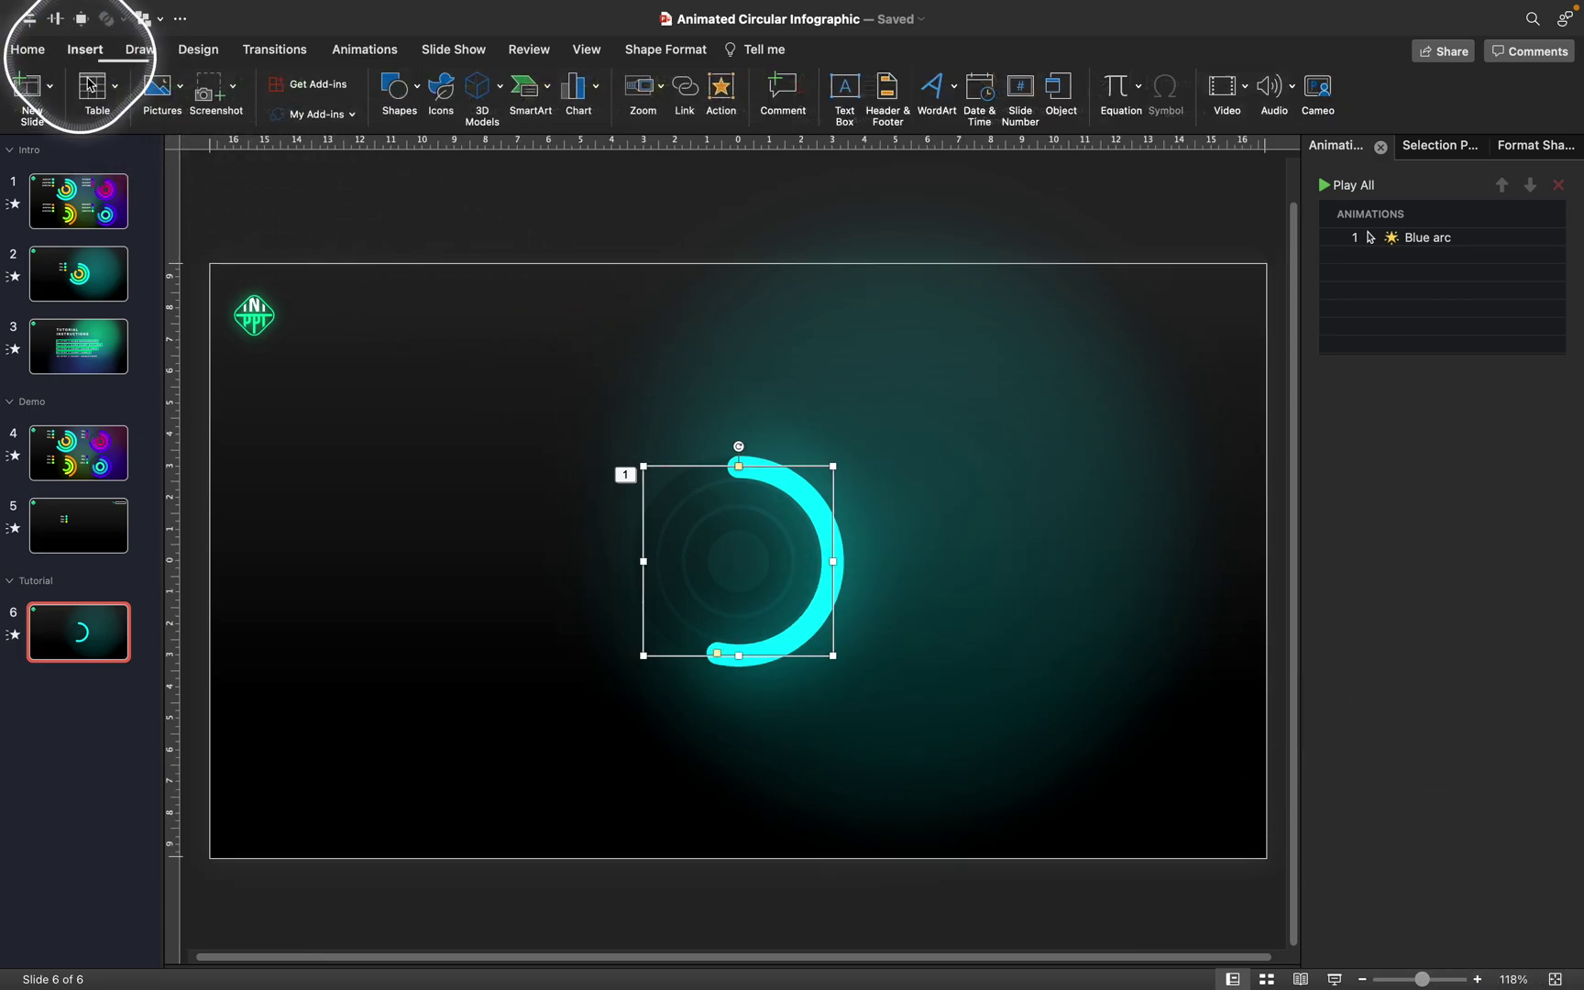
Step: Draw a large circle over the chart and send it behind the cyan arc
click(400, 89)
click(520, 144)
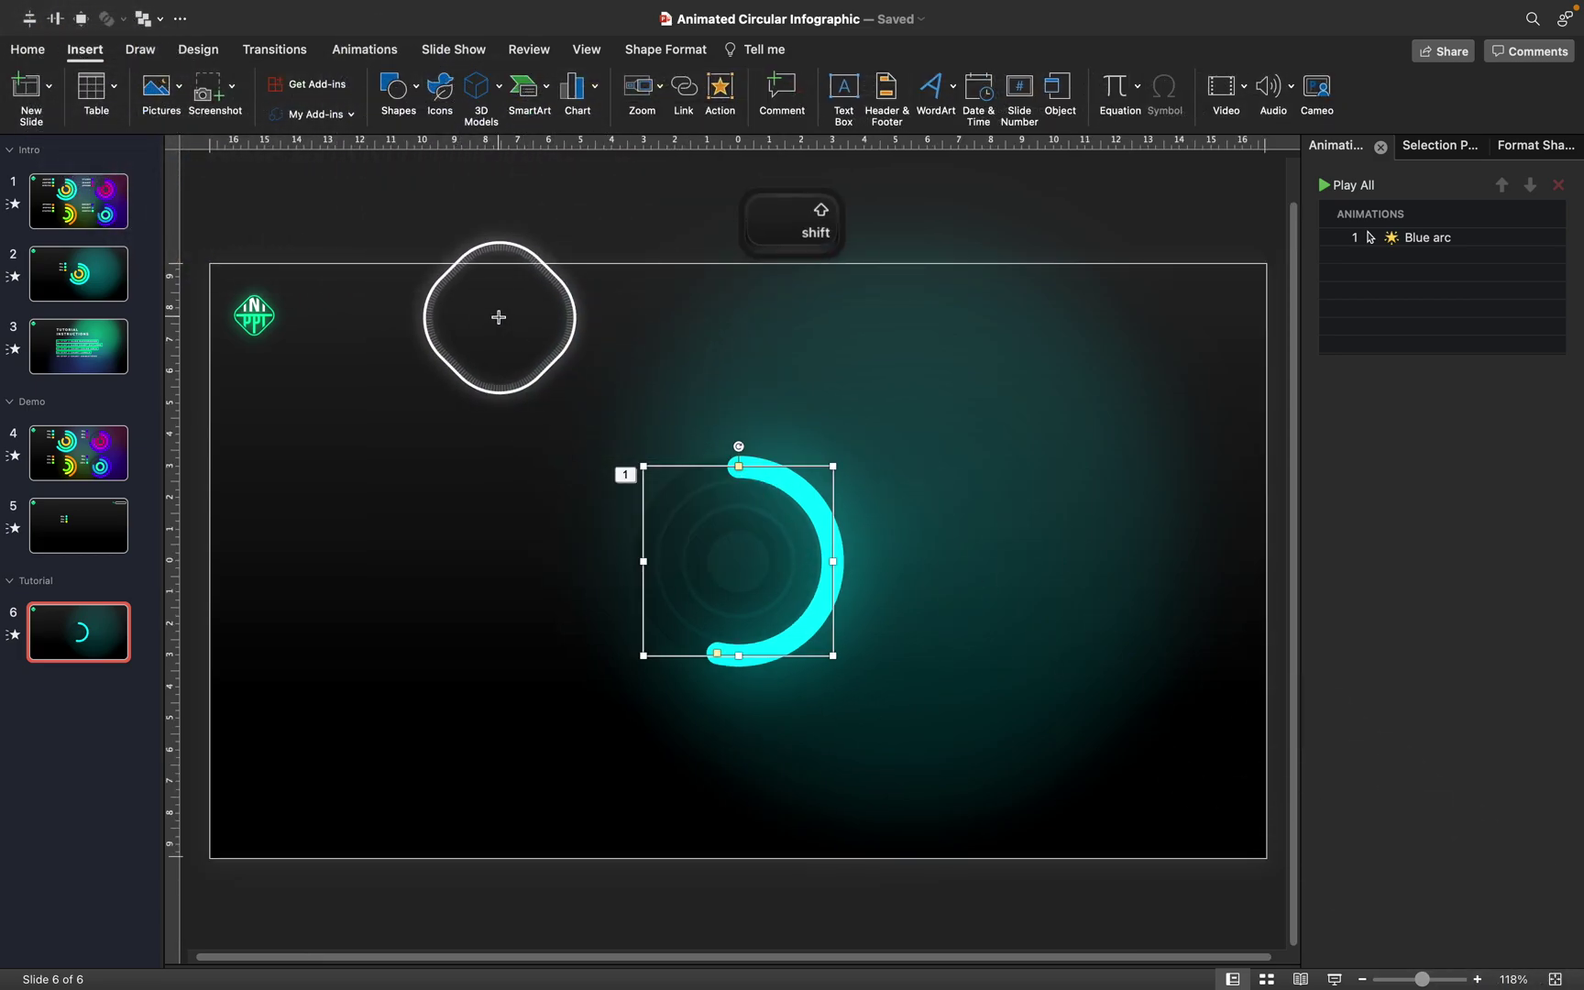
drag(498, 316, 1082, 901)
drag(1012, 690, 975, 640)
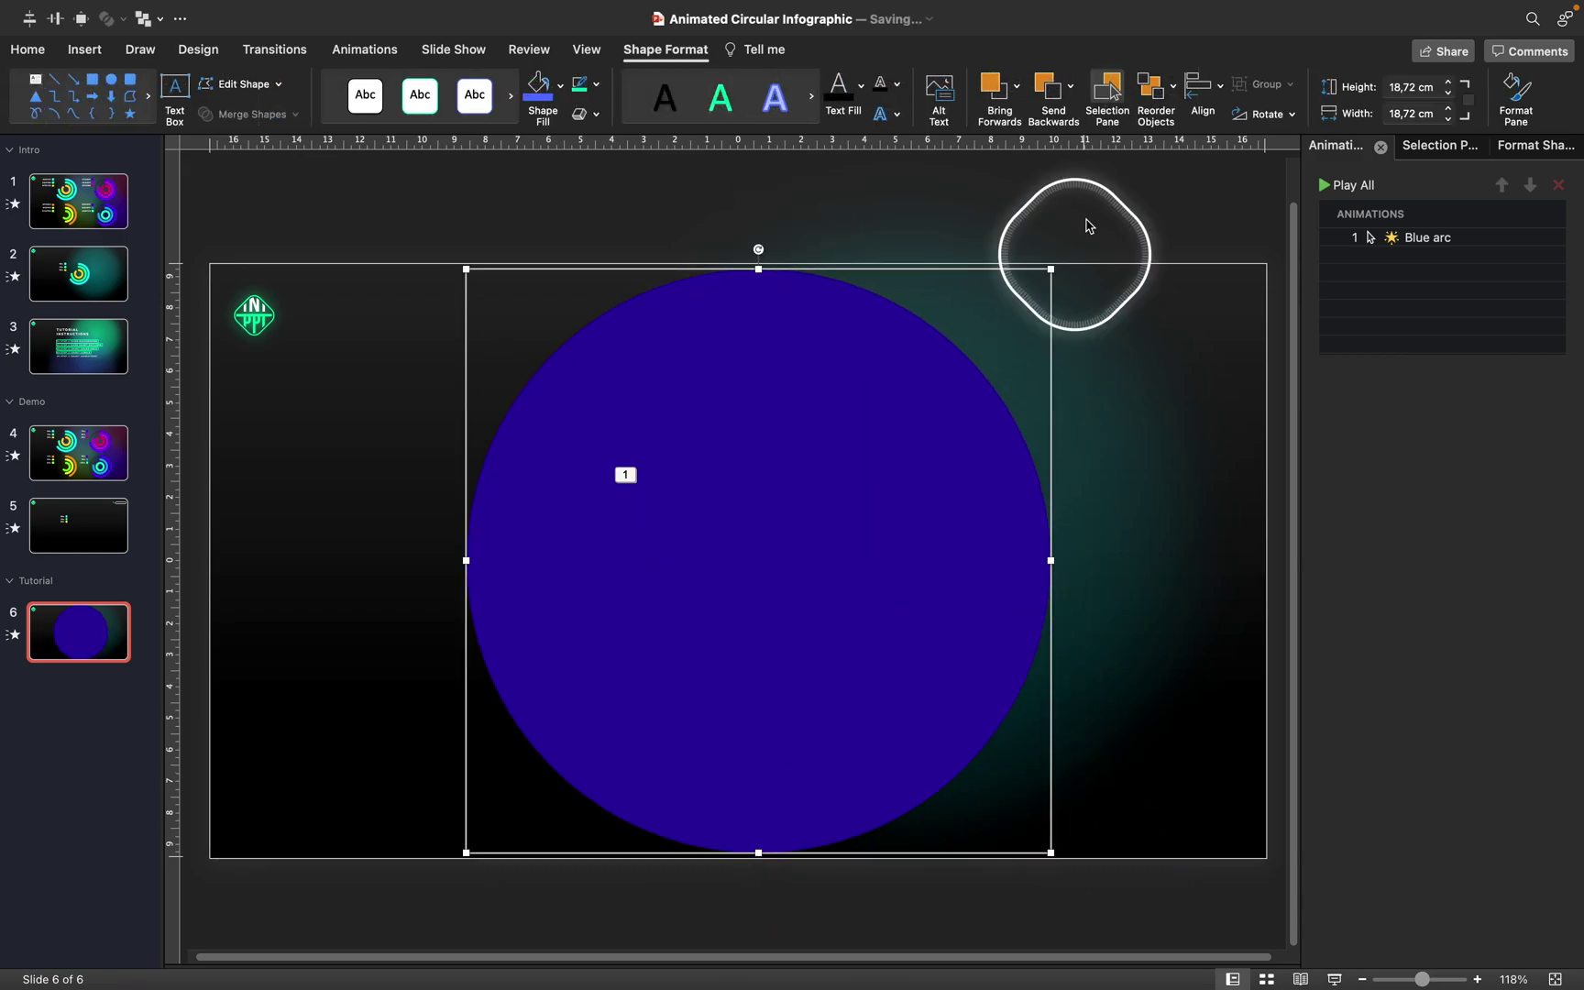
click(1066, 88)
click(1082, 144)
Step: Give the circle no fill and a thin cyan outline, centred on the slide
click(1503, 144)
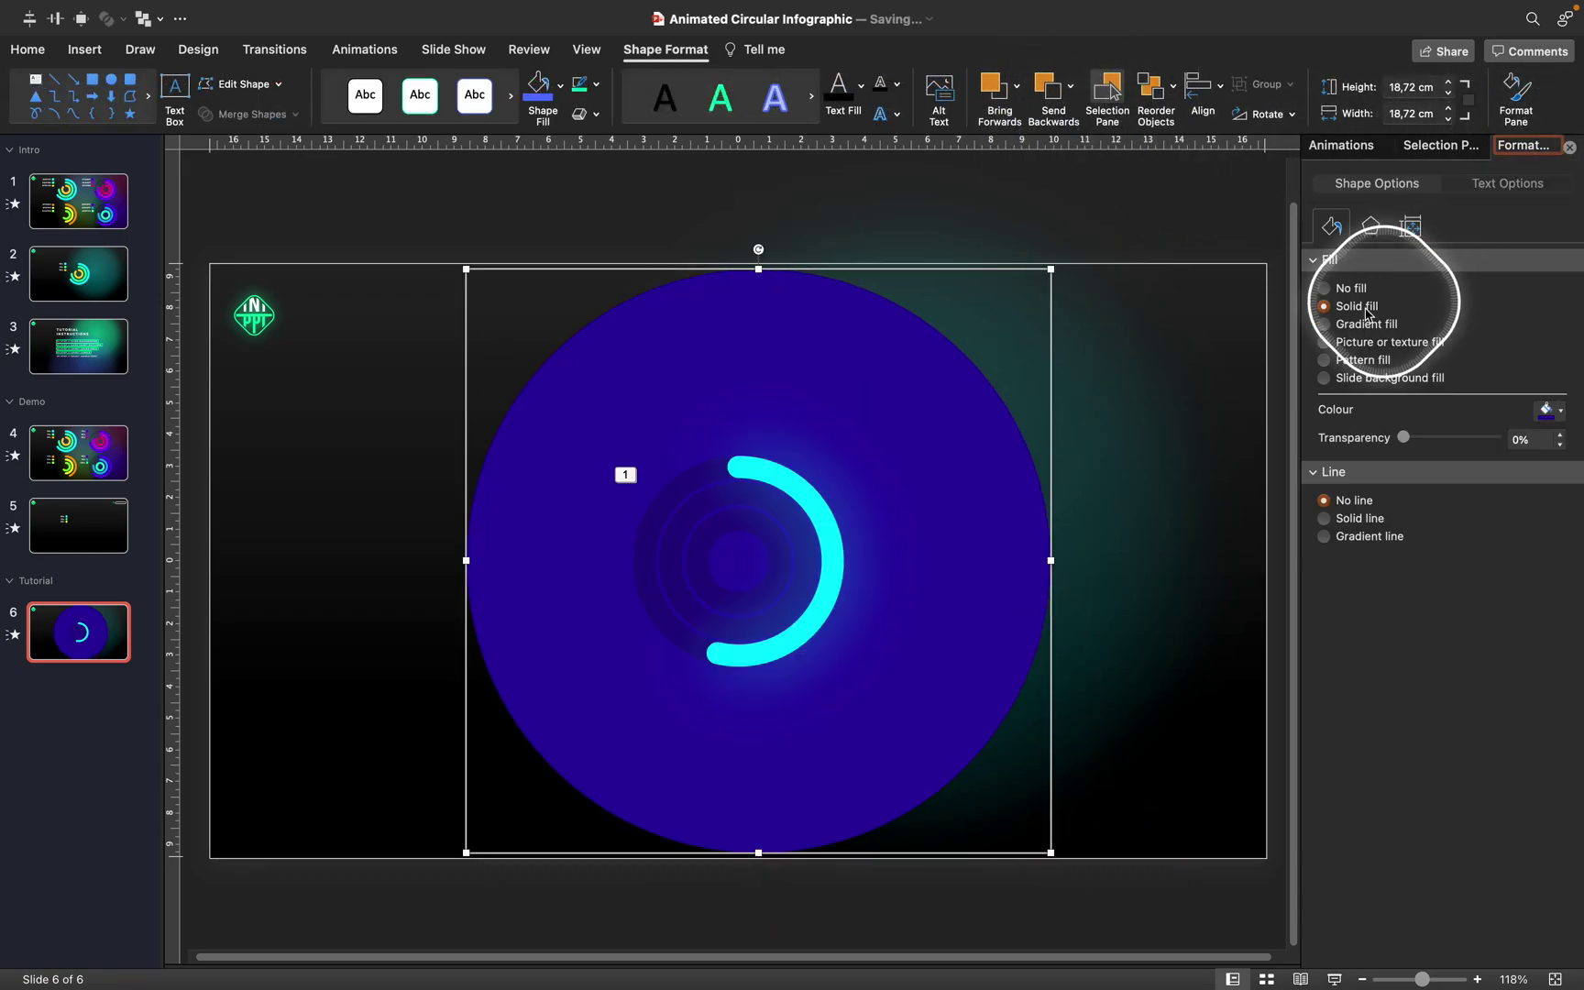
click(1338, 287)
click(1329, 455)
click(55, 18)
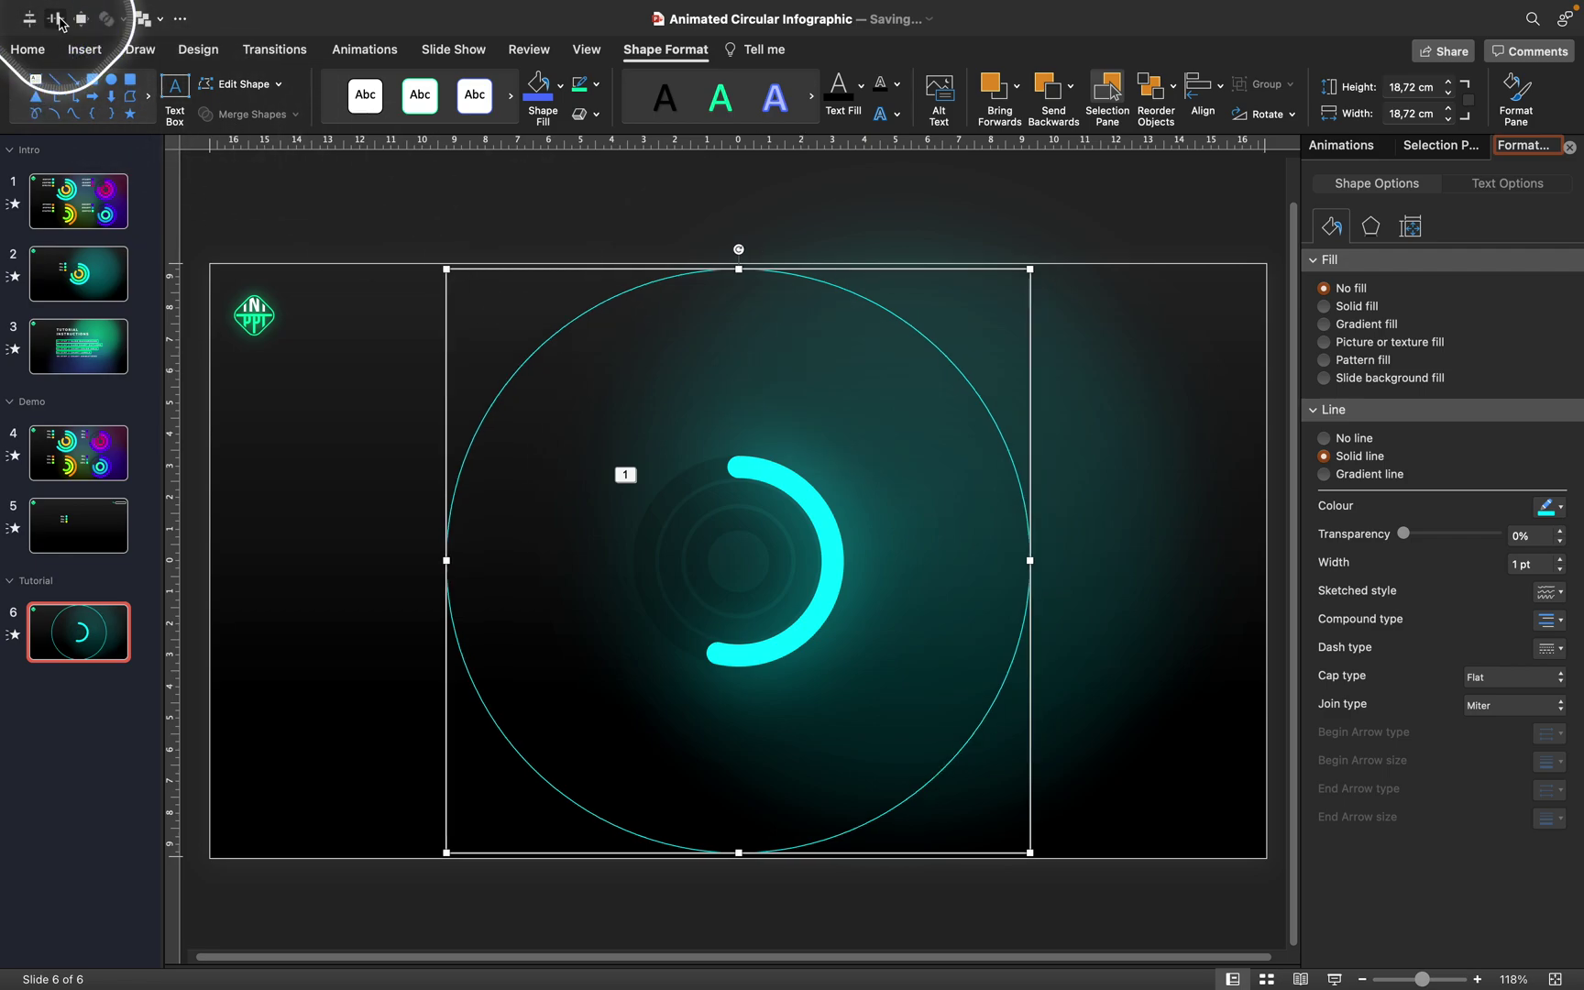
mouse_move(1030, 269)
mouse_down()
mouse_move(977, 321)
mouse_move(1030, 268)
mouse_up()
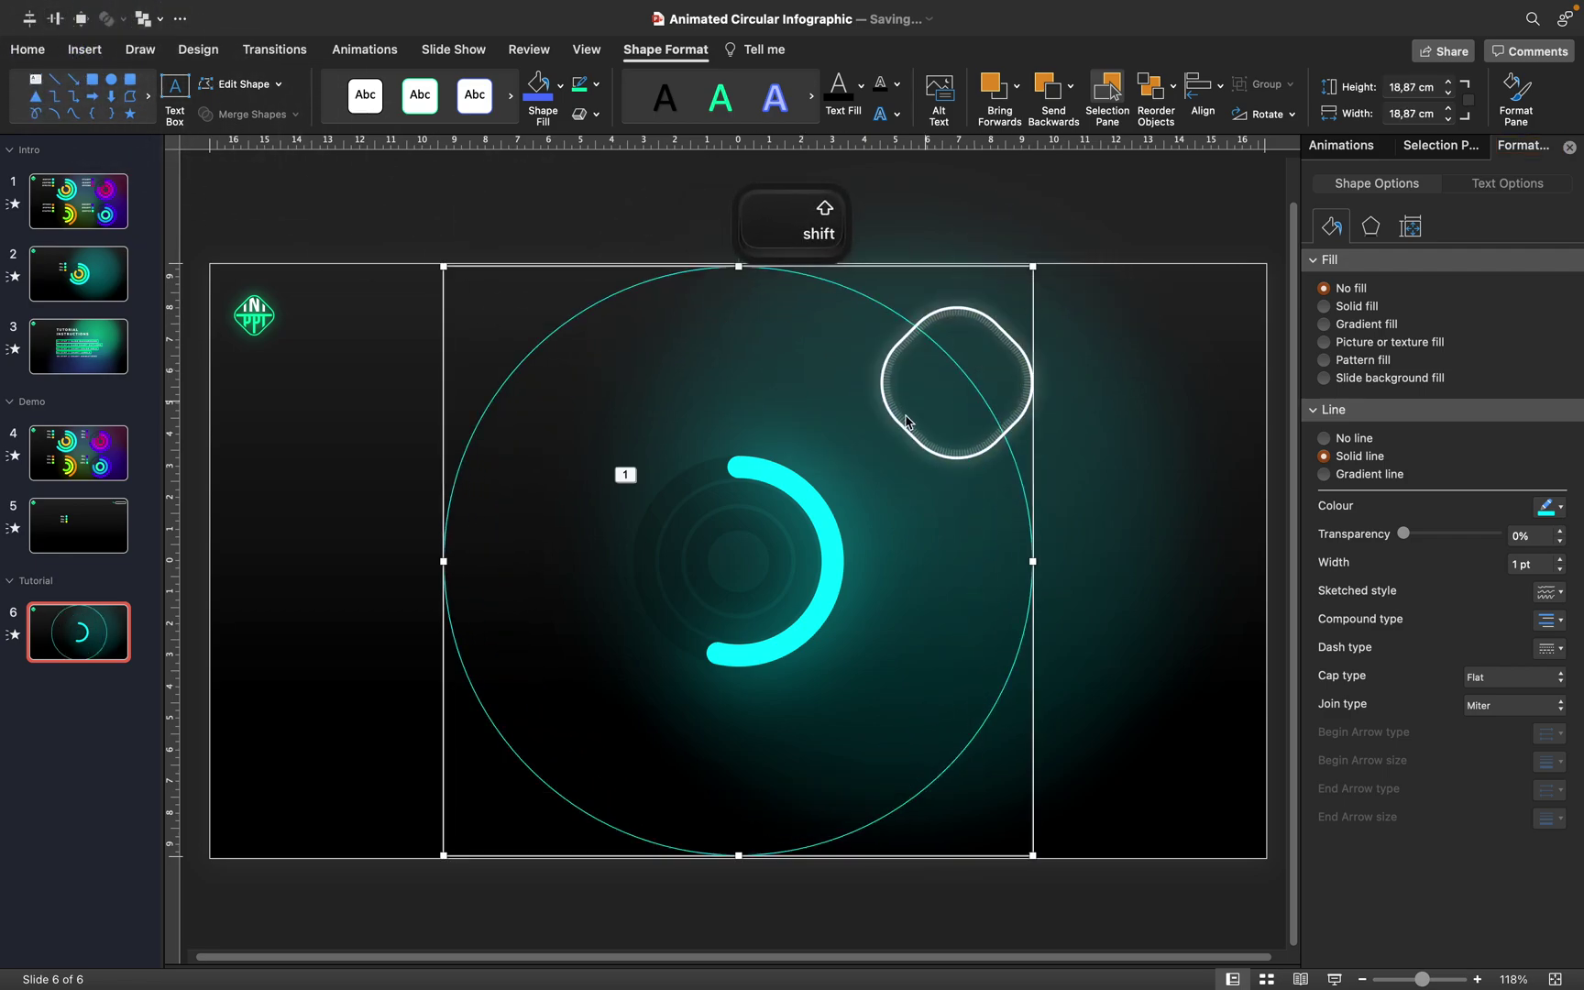
Step: Group the Blue arc with the big circle
click(812, 510)
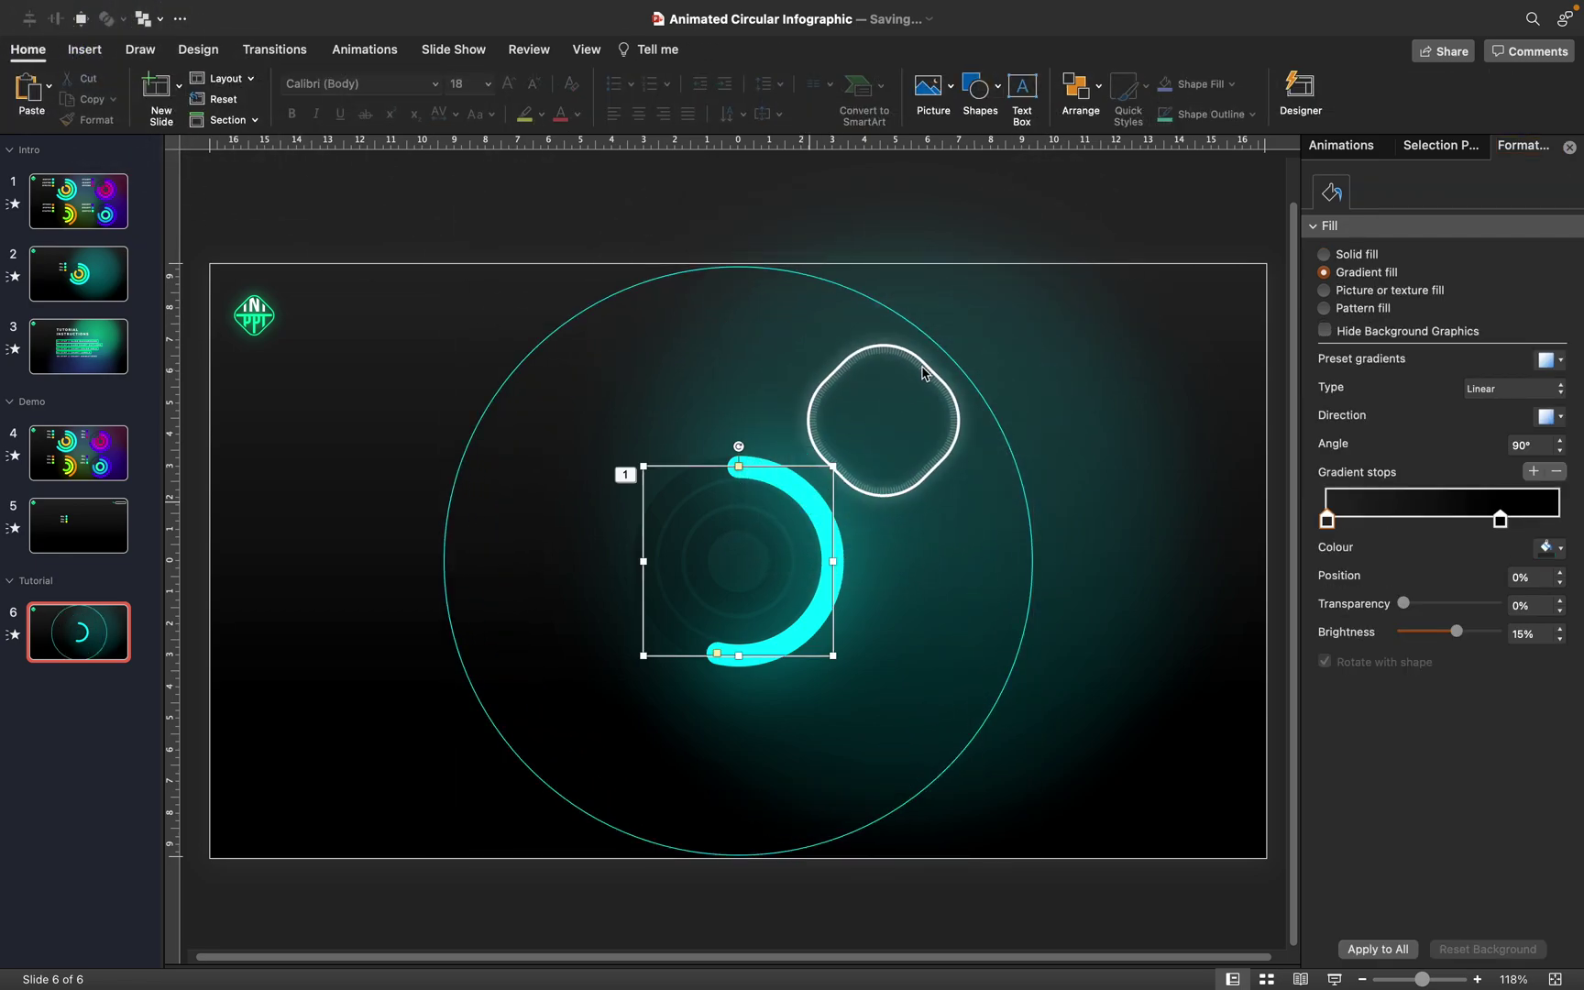
shift+click(942, 365)
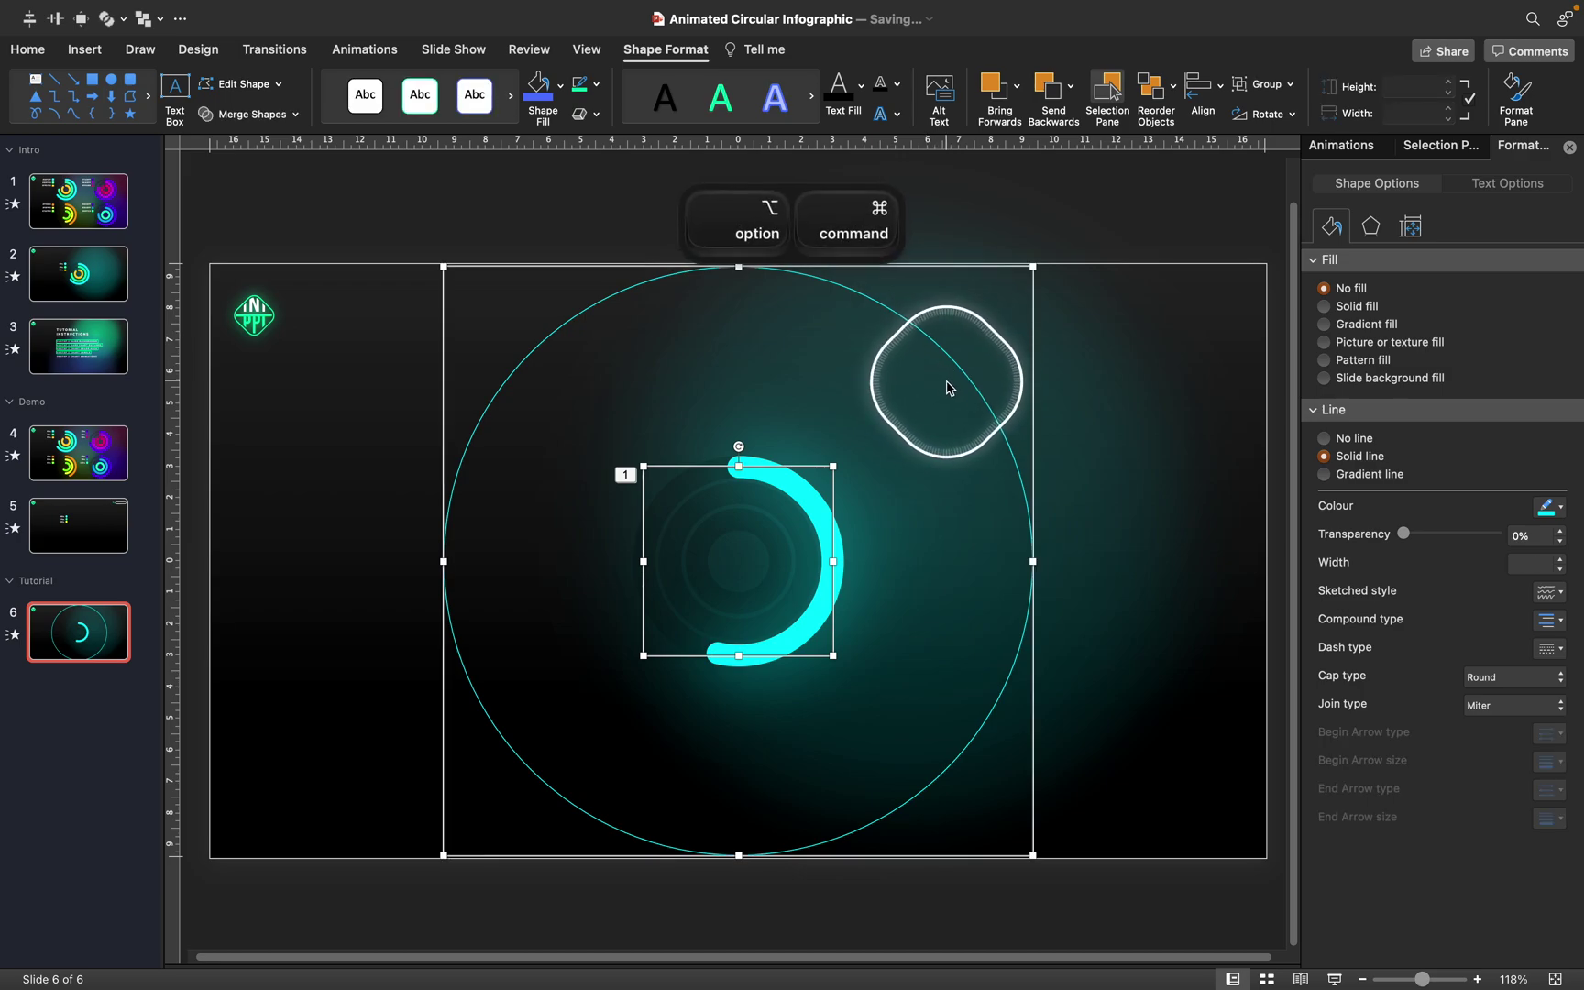
key(alt+super+g)
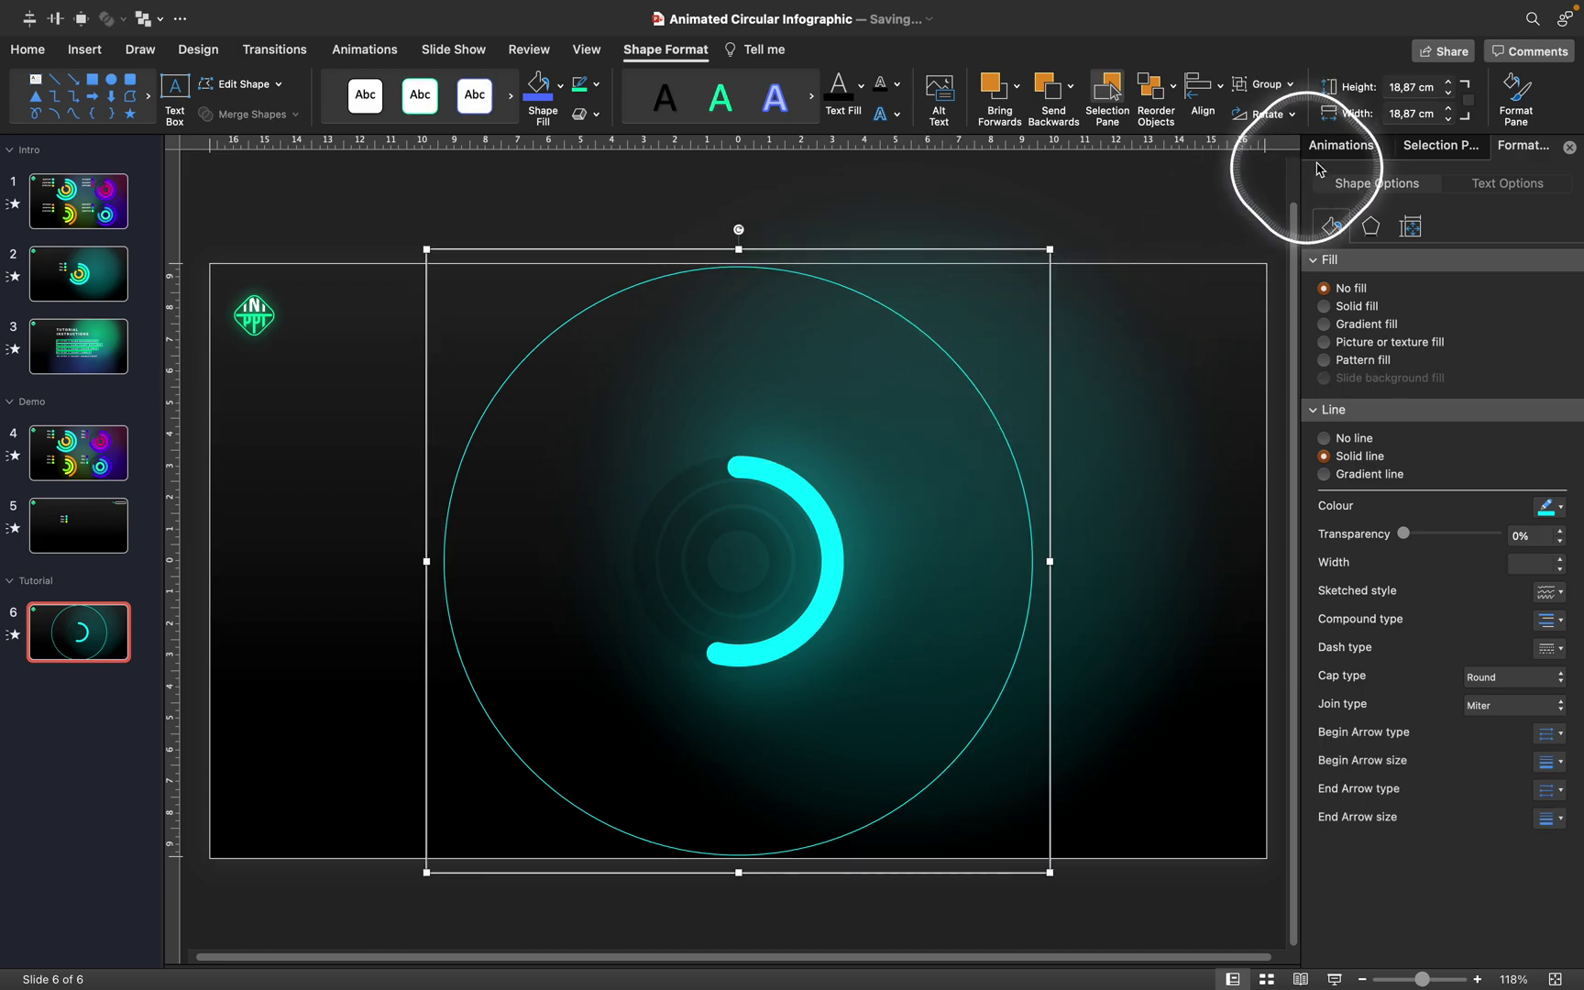
click(1439, 146)
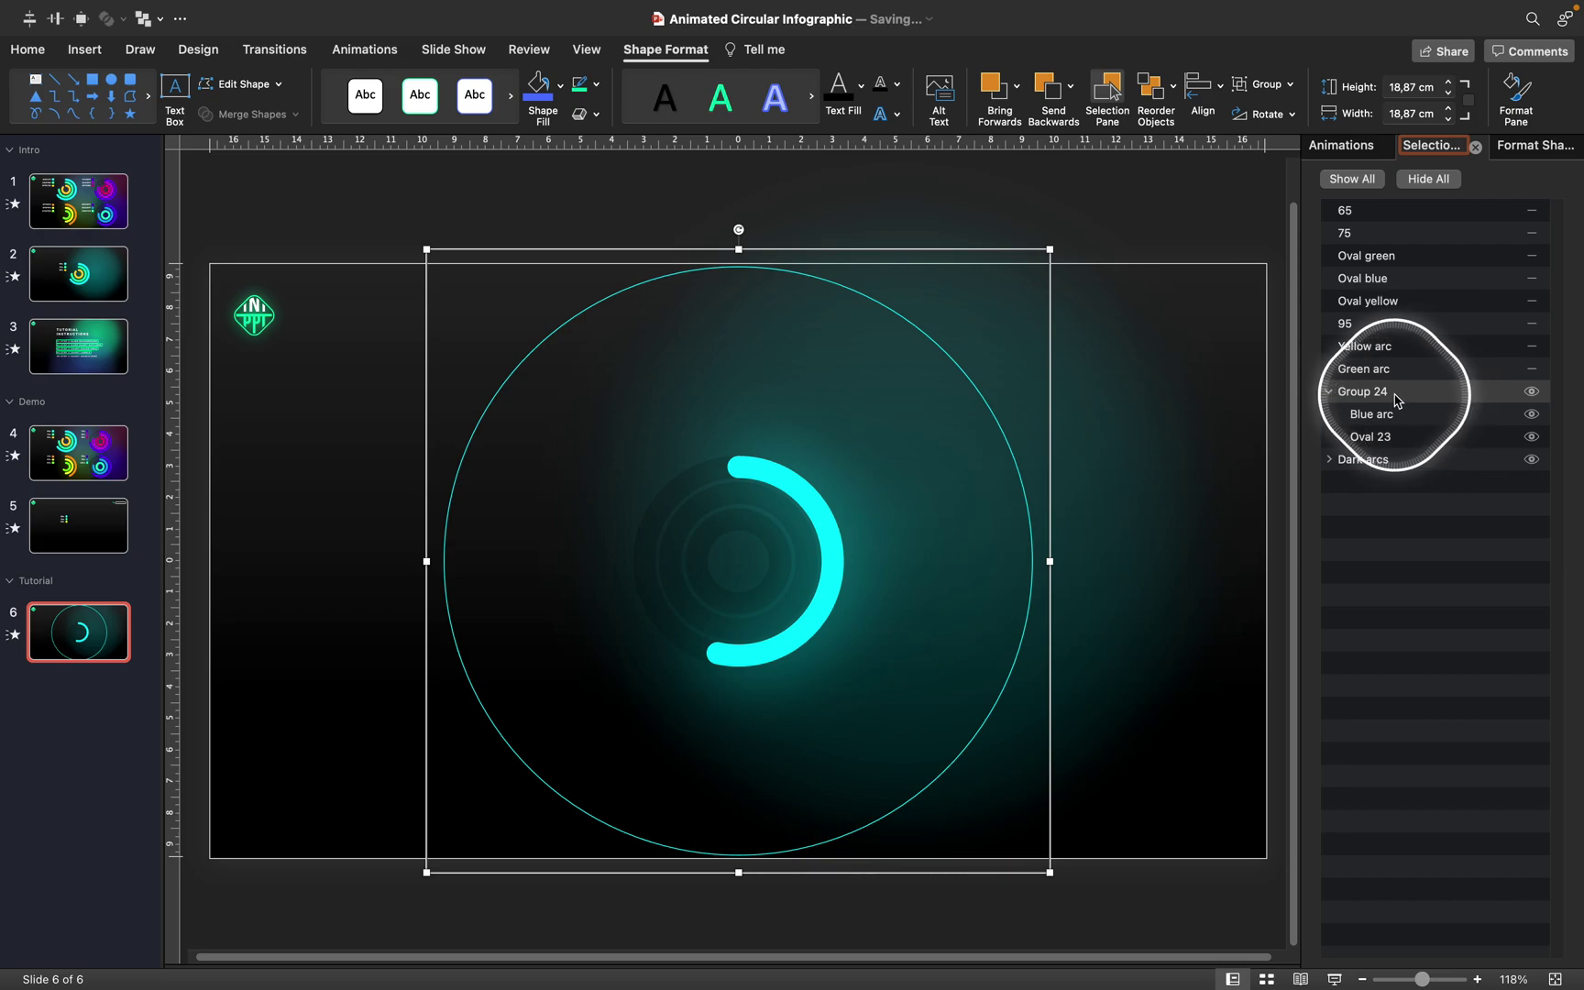
Step: Name the group 'Blue arc group', give it a Spin animation and preview it
text(Blue arc group)
key(Return)
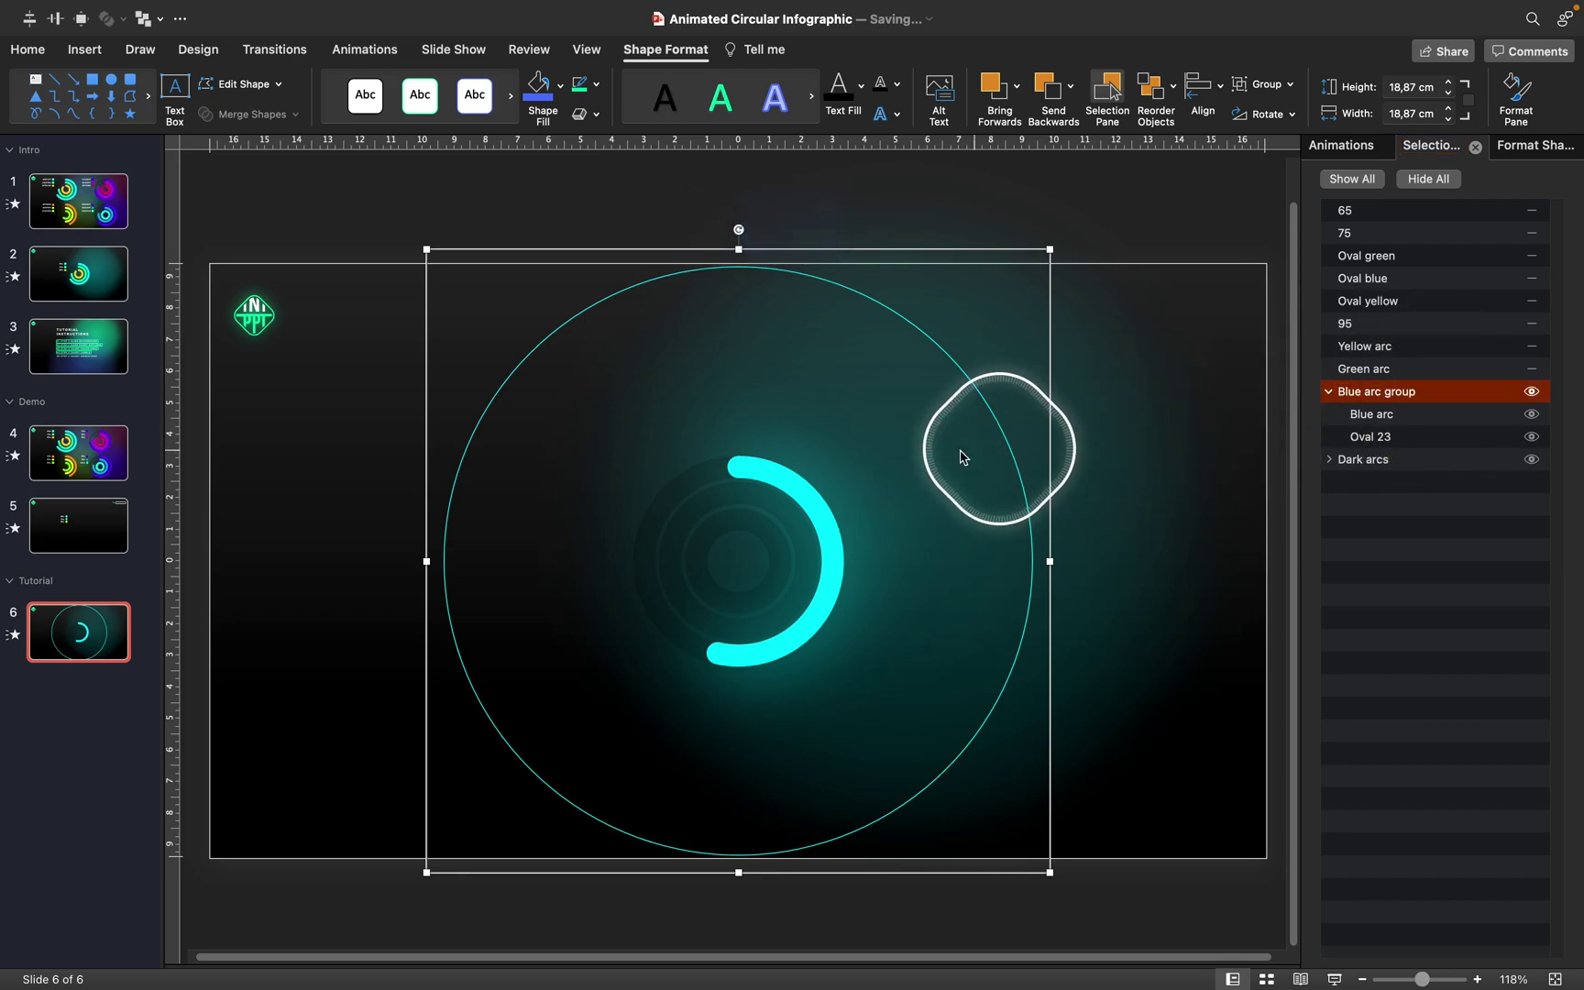
click(375, 54)
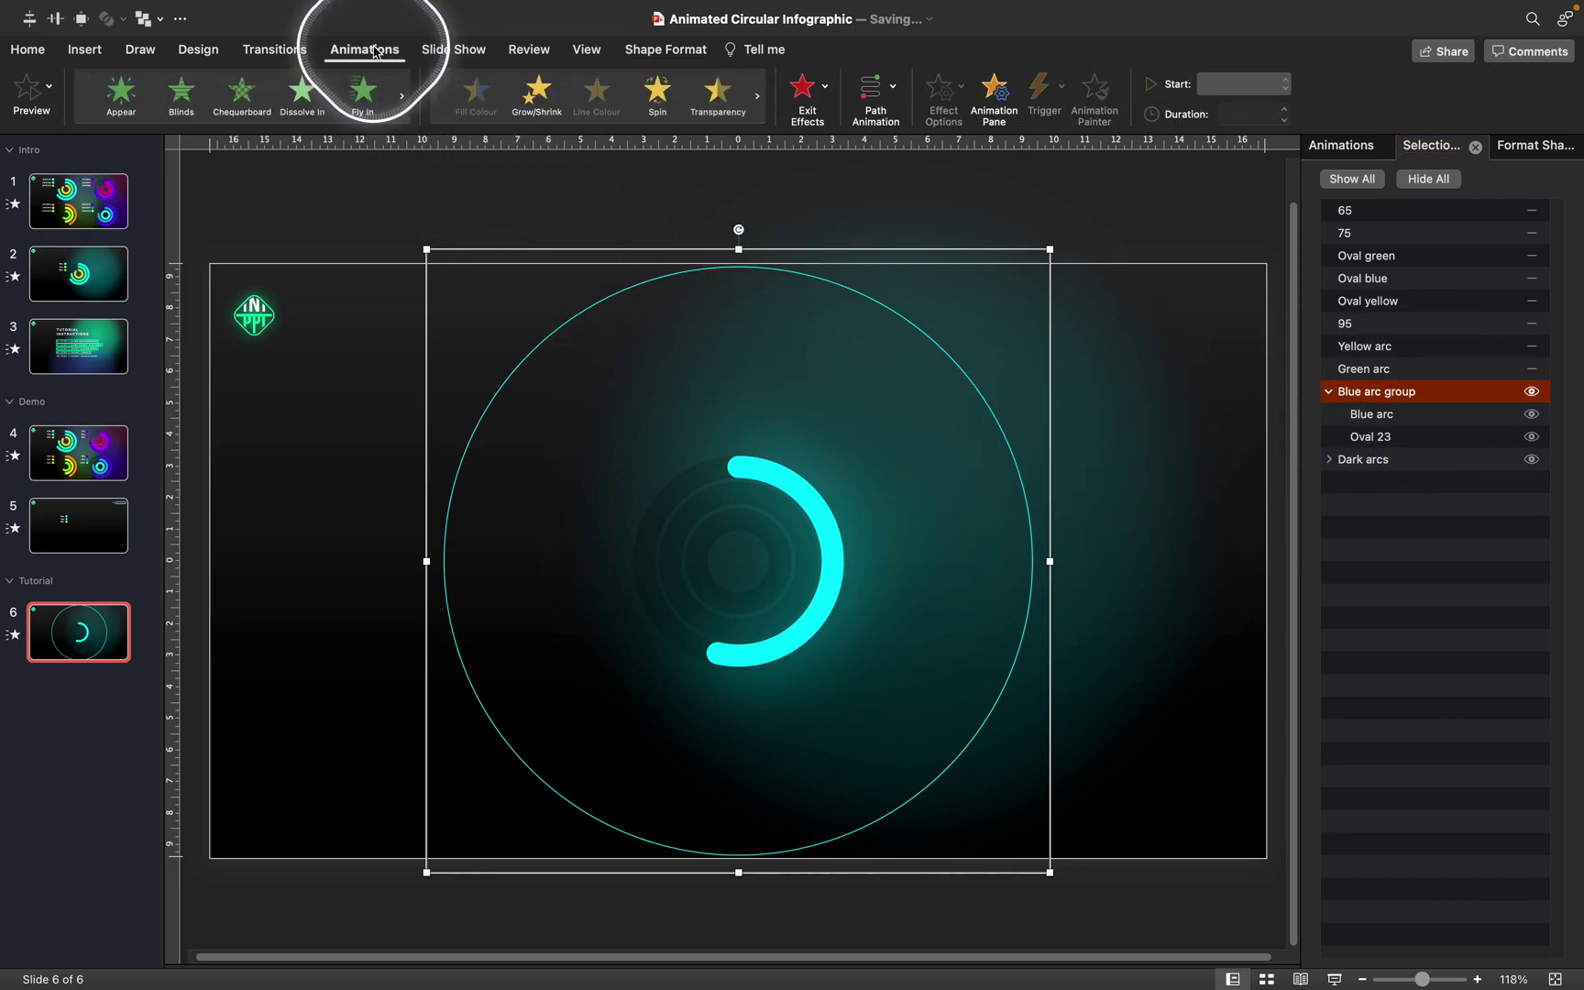
click(658, 102)
click(1334, 147)
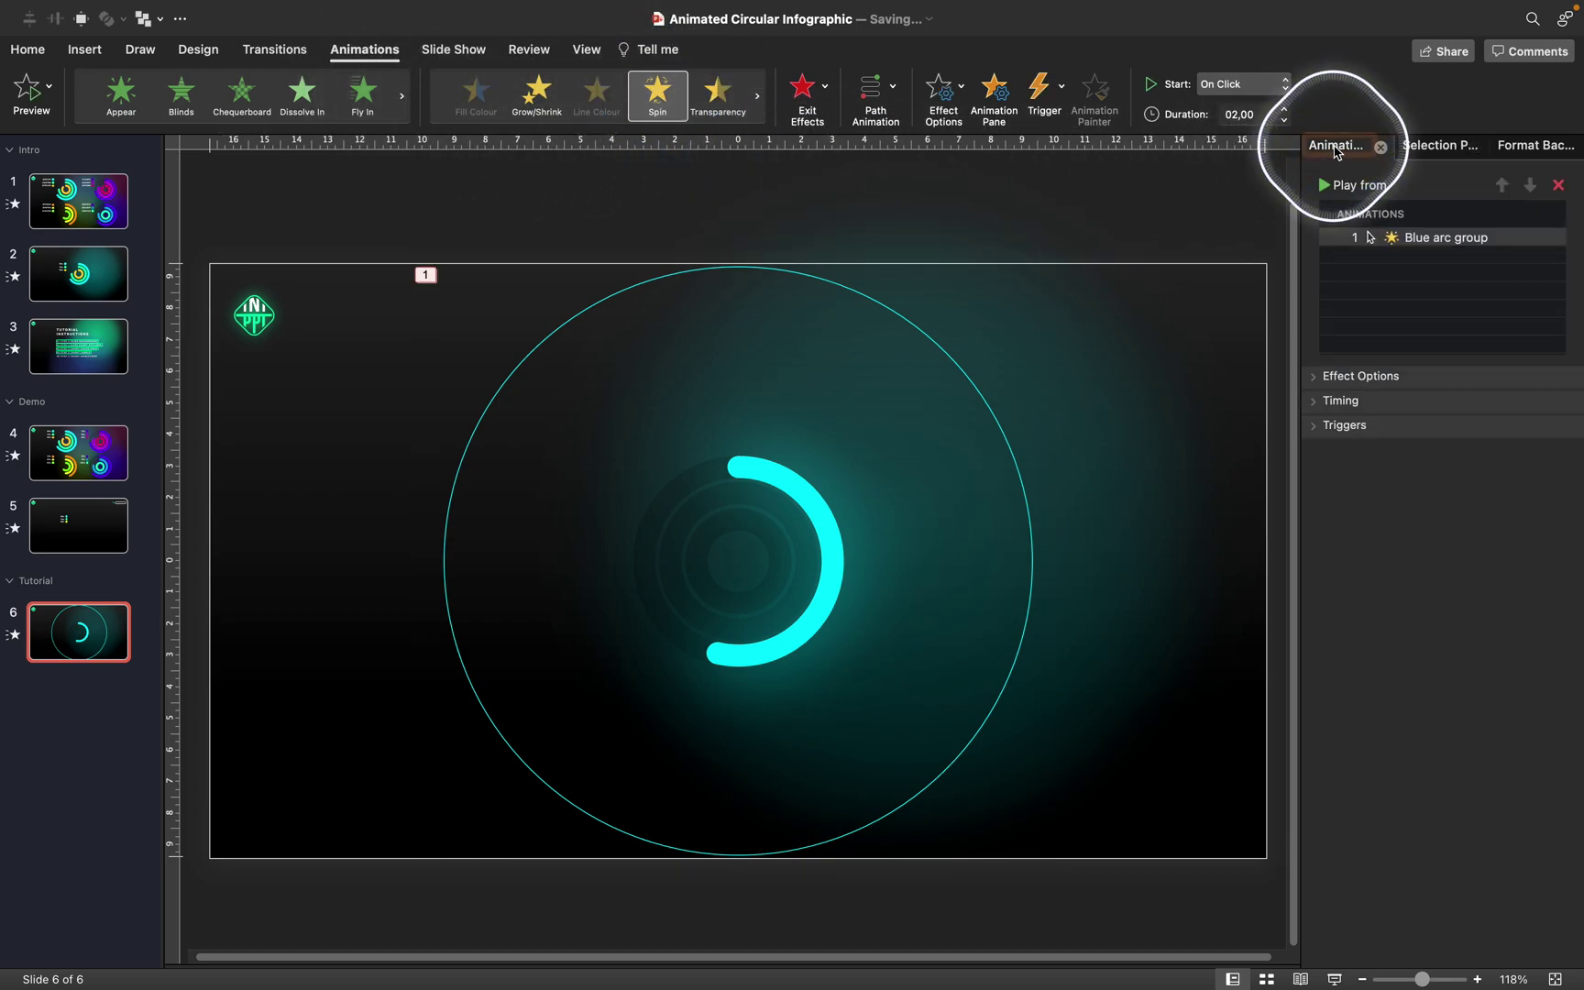
click(1358, 188)
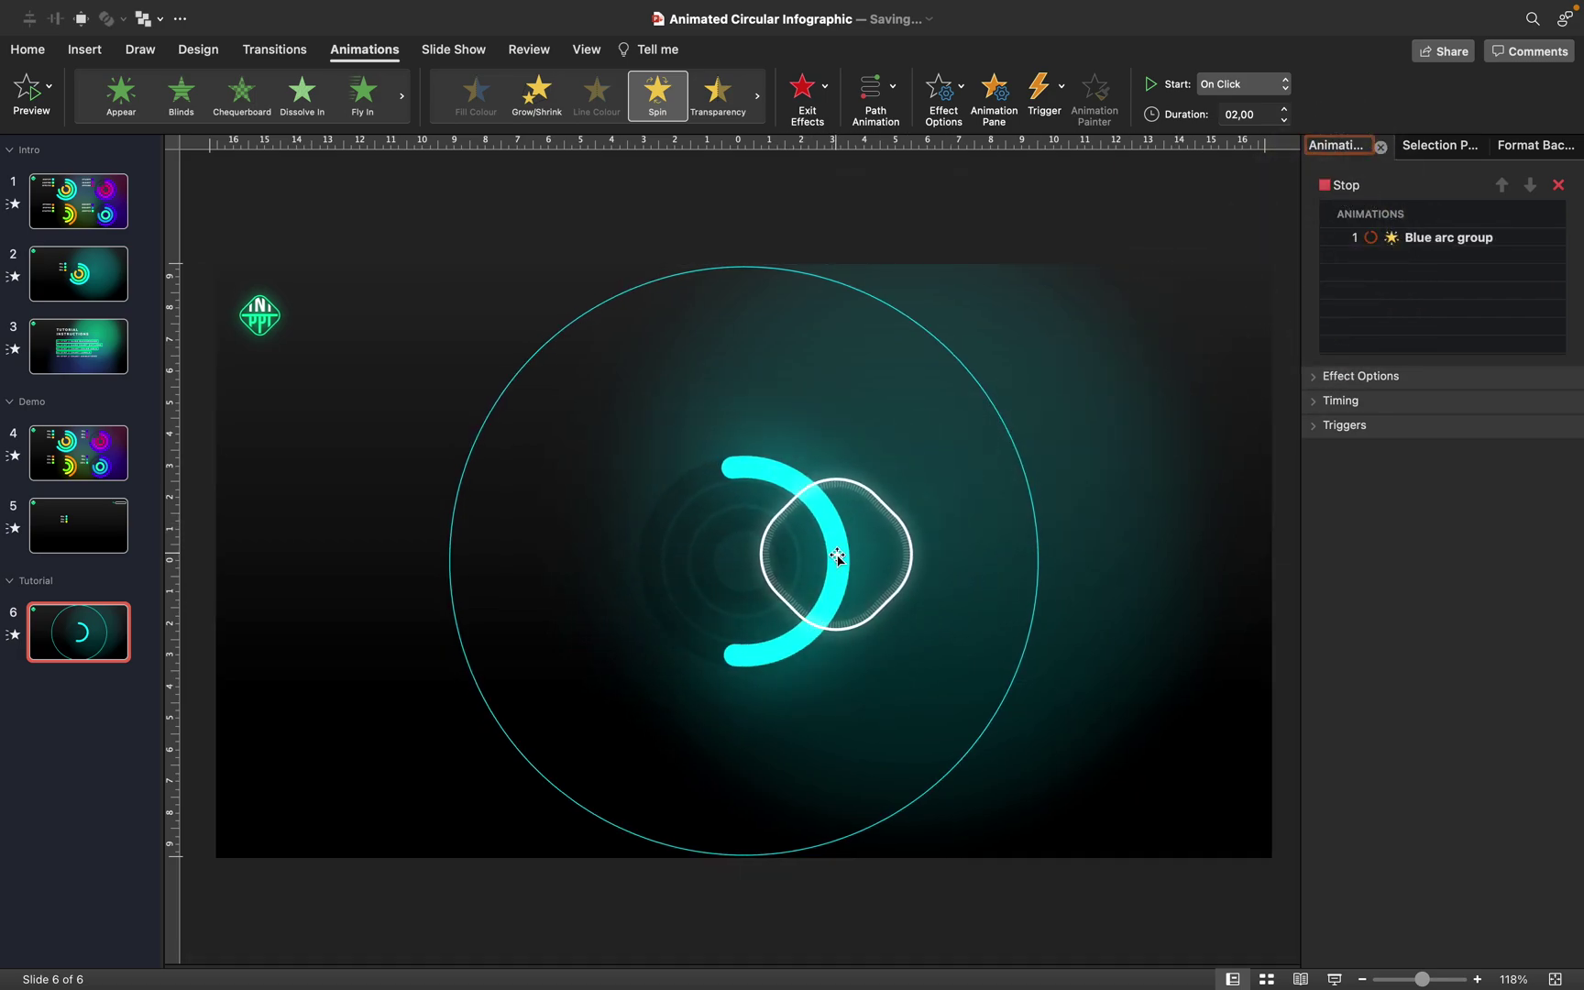
Step: Set the big circle's outline to No line and preview all slide animations
drag(837, 556, 990, 408)
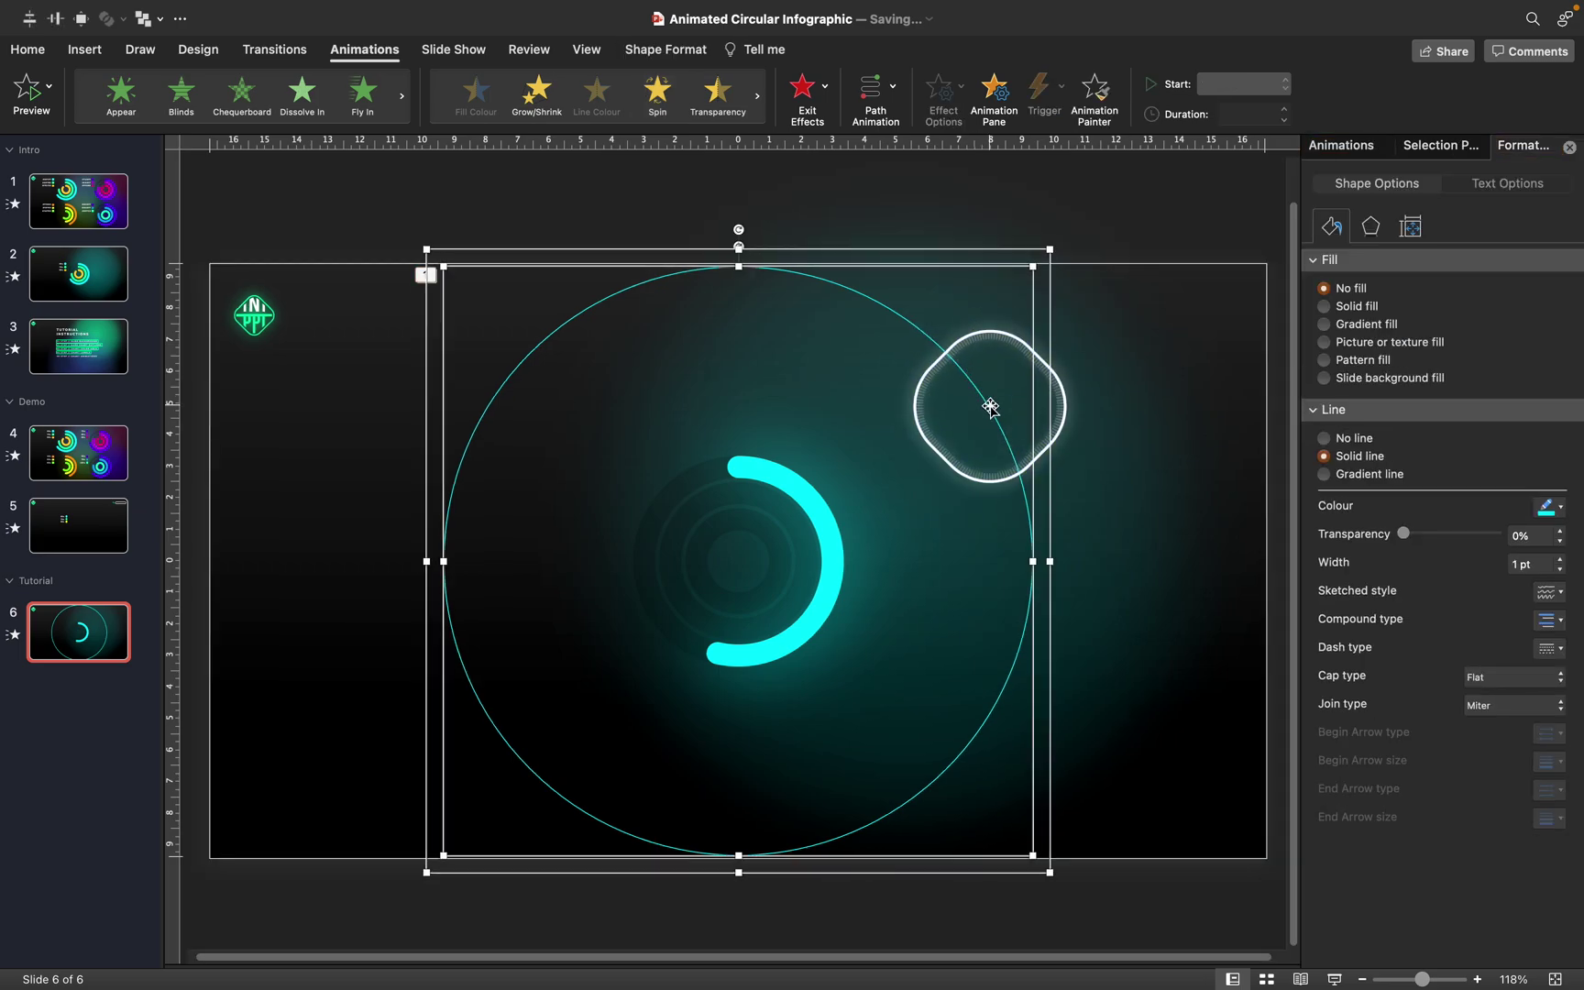
click(1324, 438)
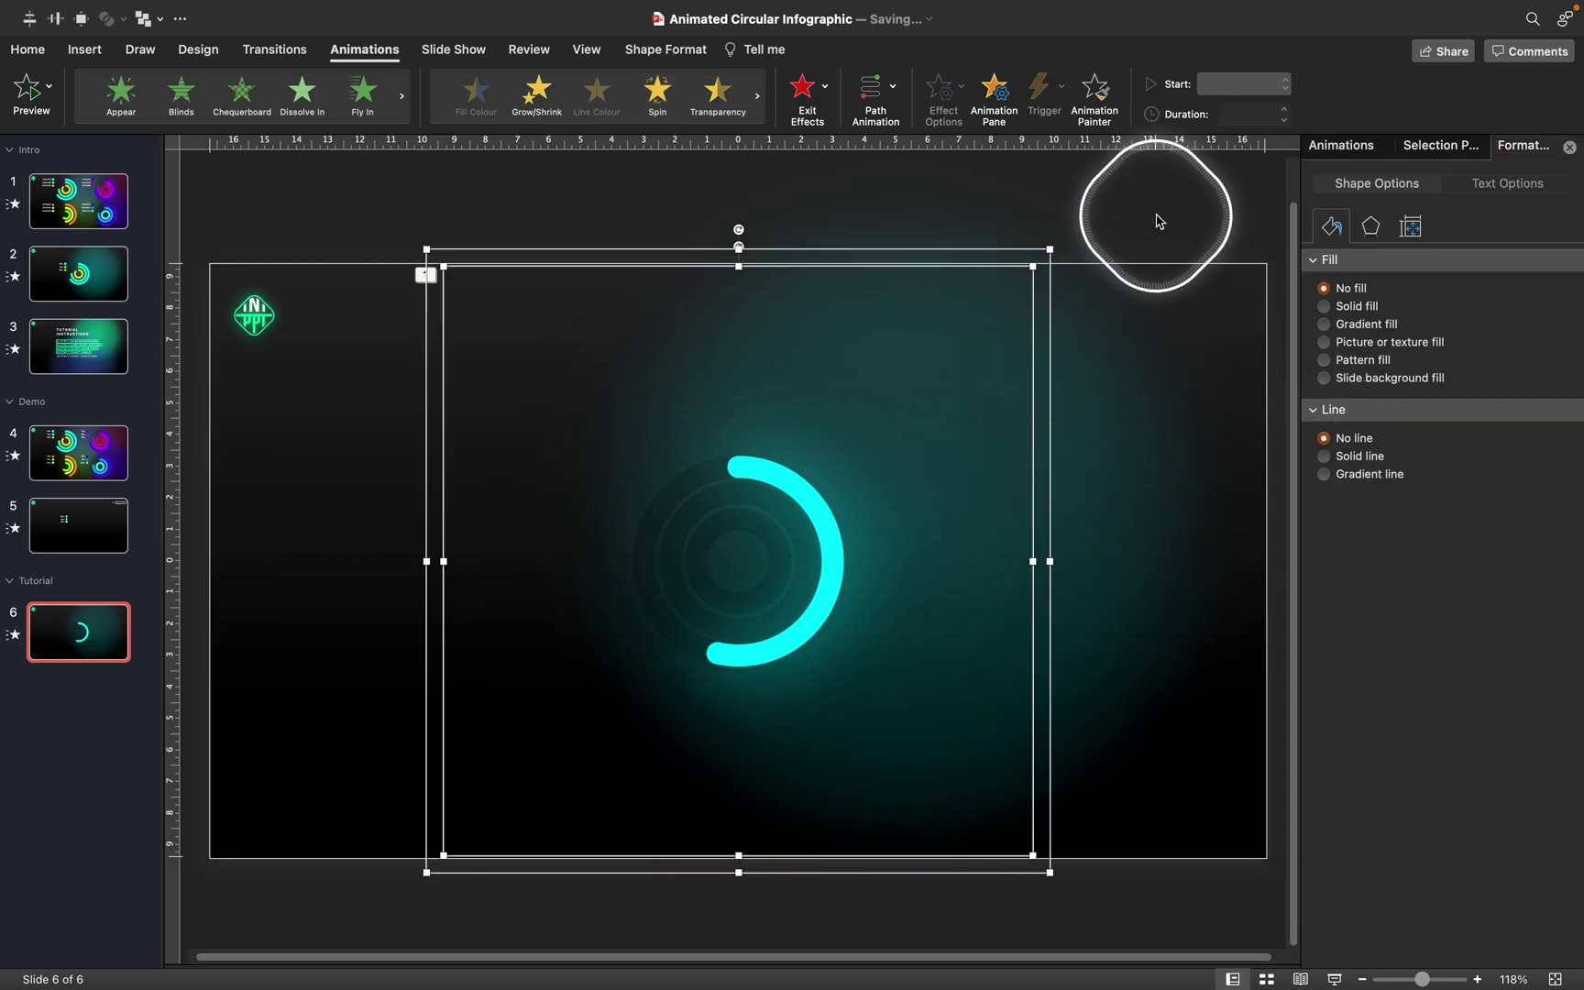
drag(1156, 220, 872, 446)
click(873, 446)
click(1338, 150)
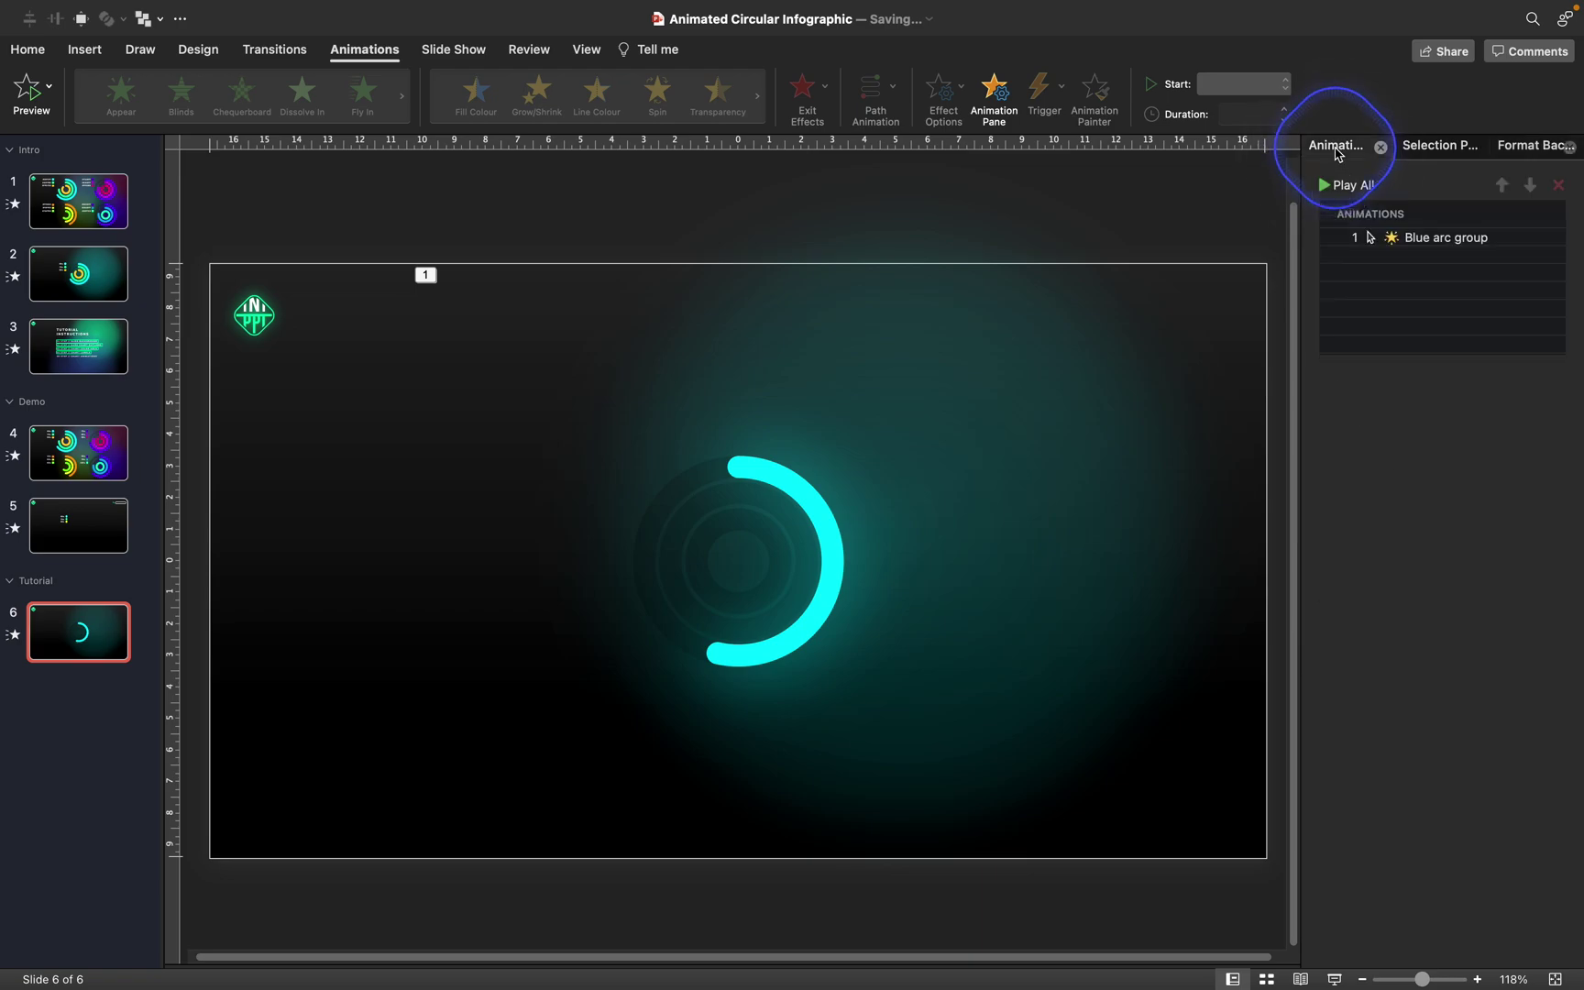
click(1347, 185)
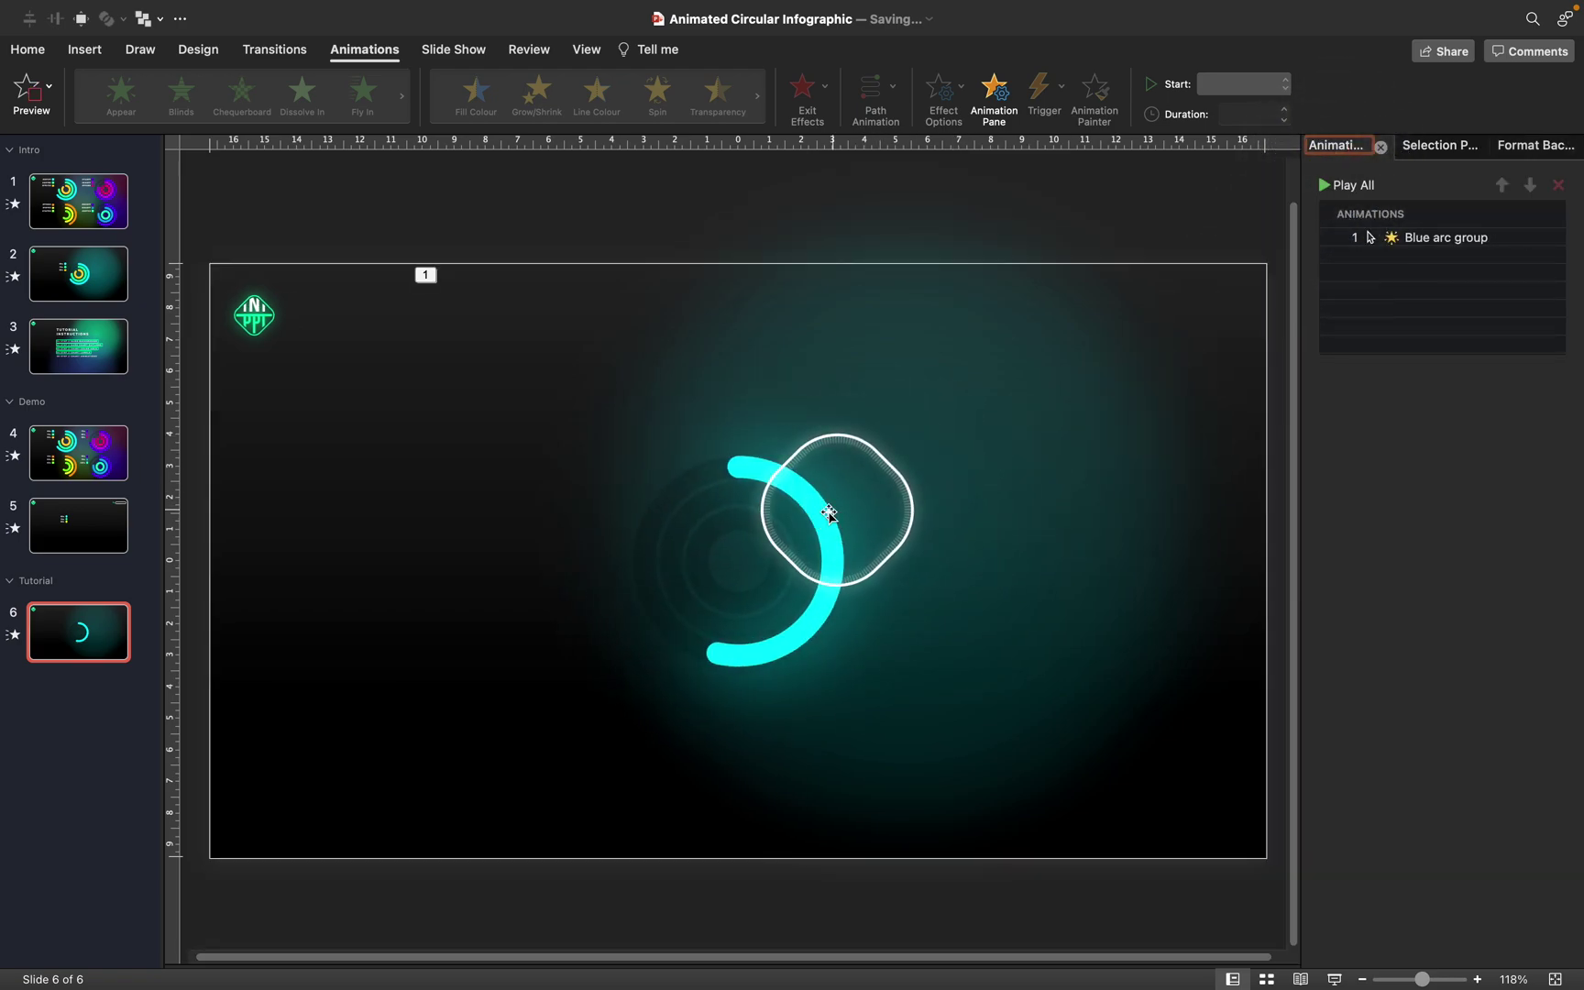
Step: Give the arc group's Spin a smooth end and a custom 1080° clockwise amount
click(1443, 240)
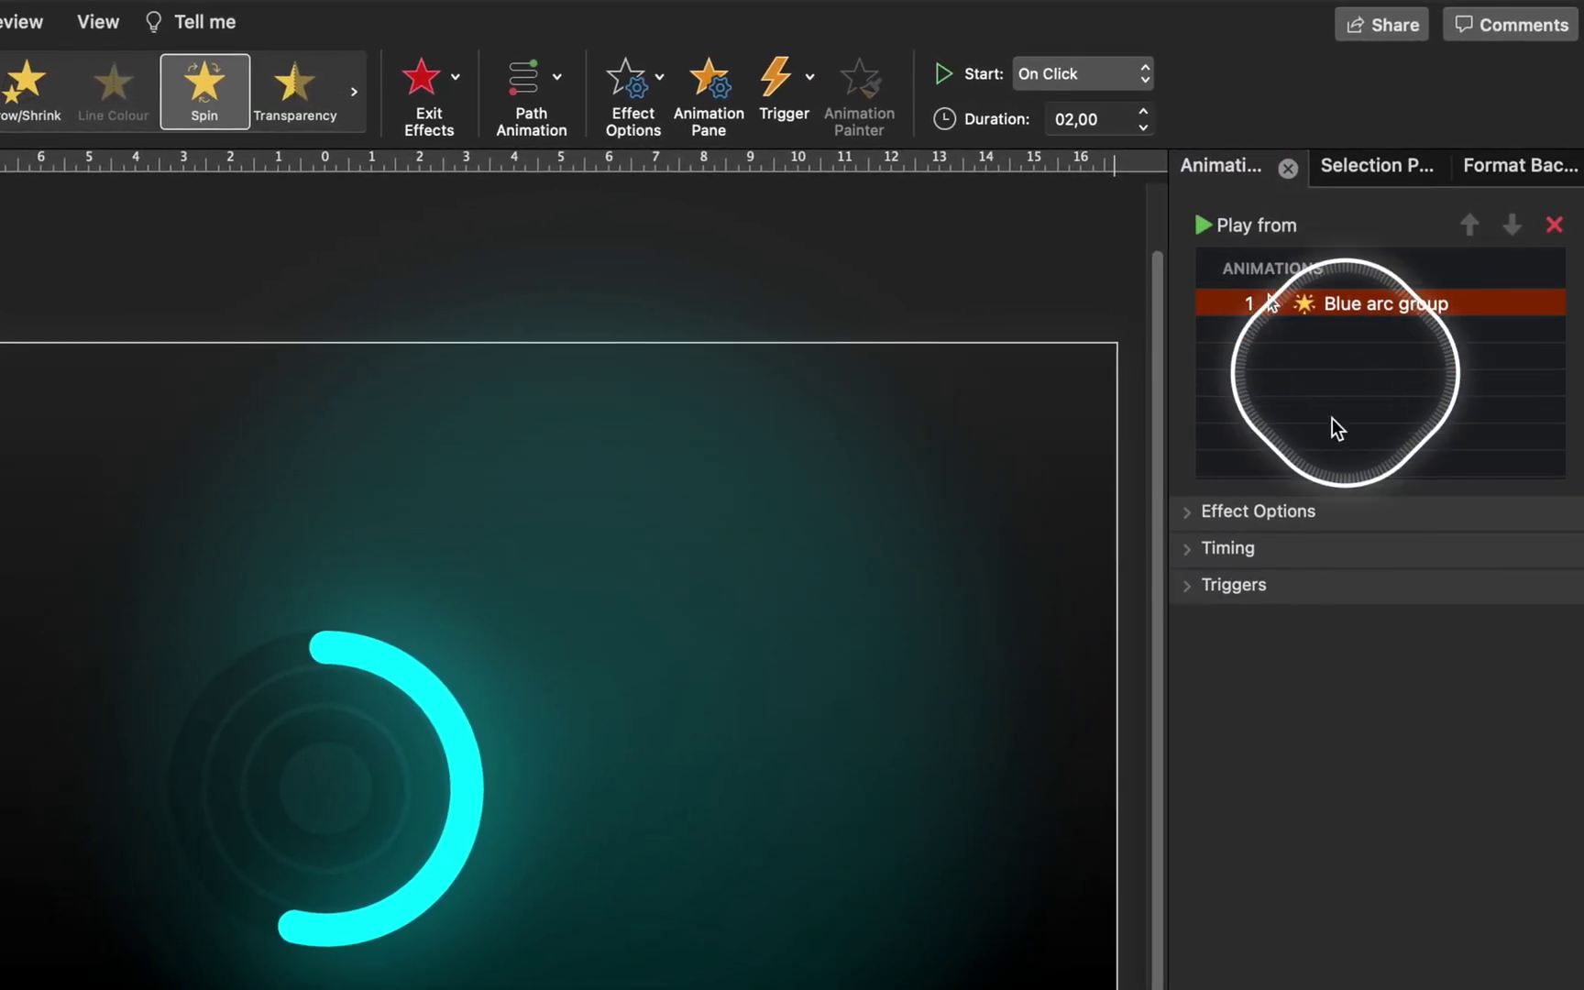
click(1194, 507)
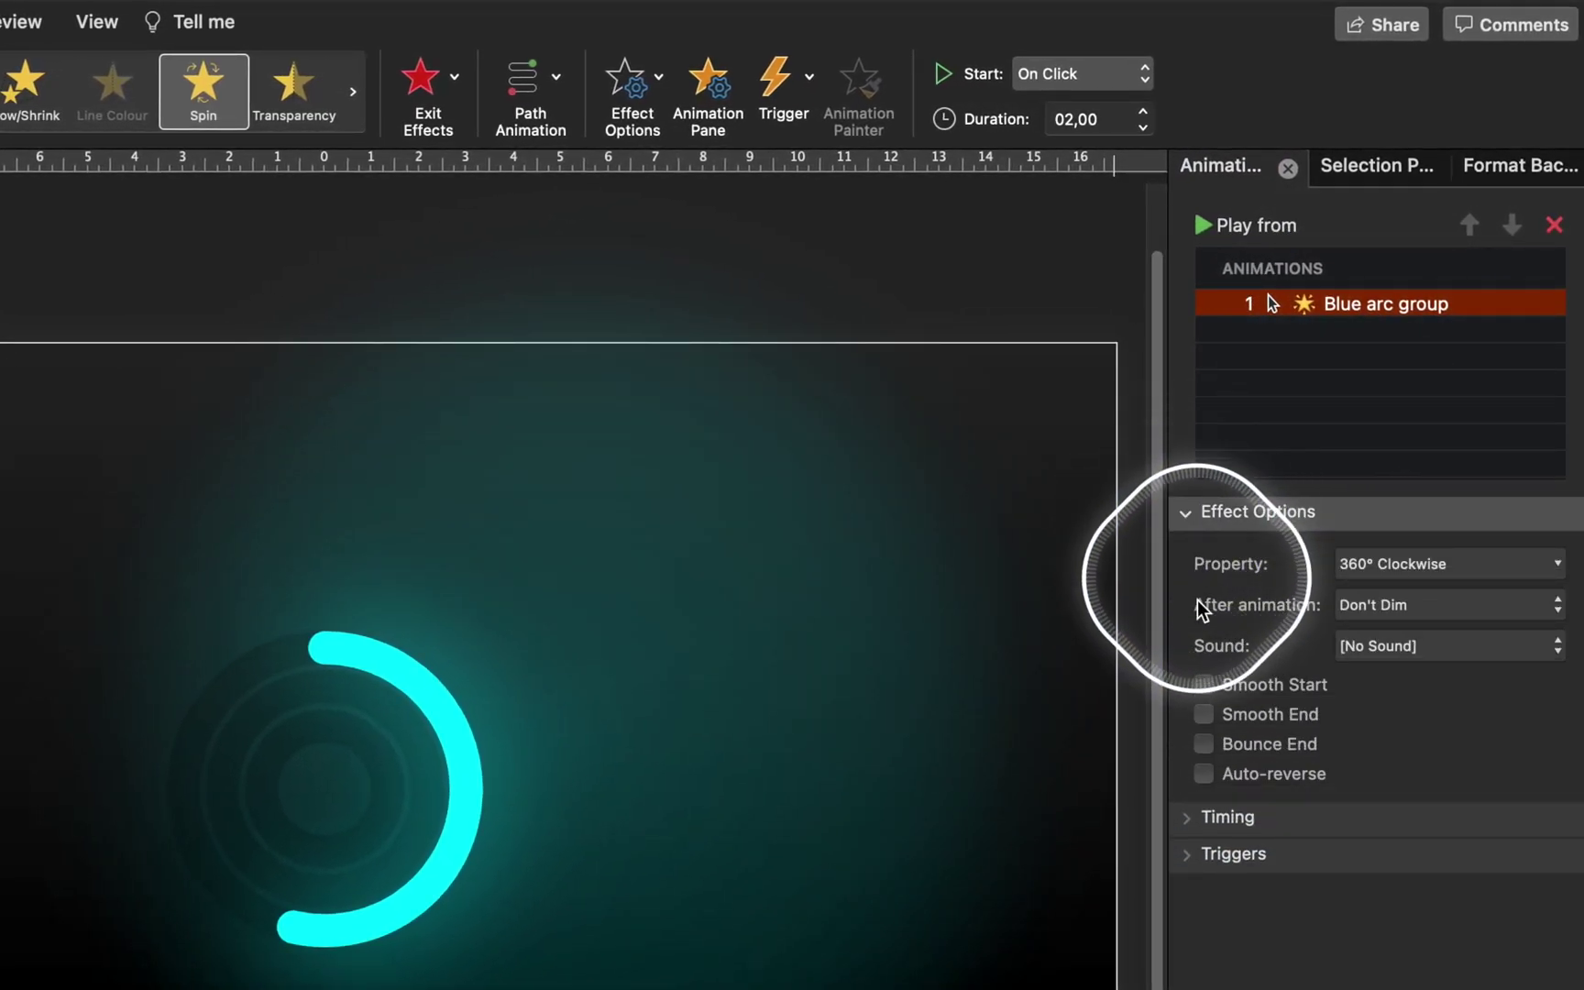
click(1204, 714)
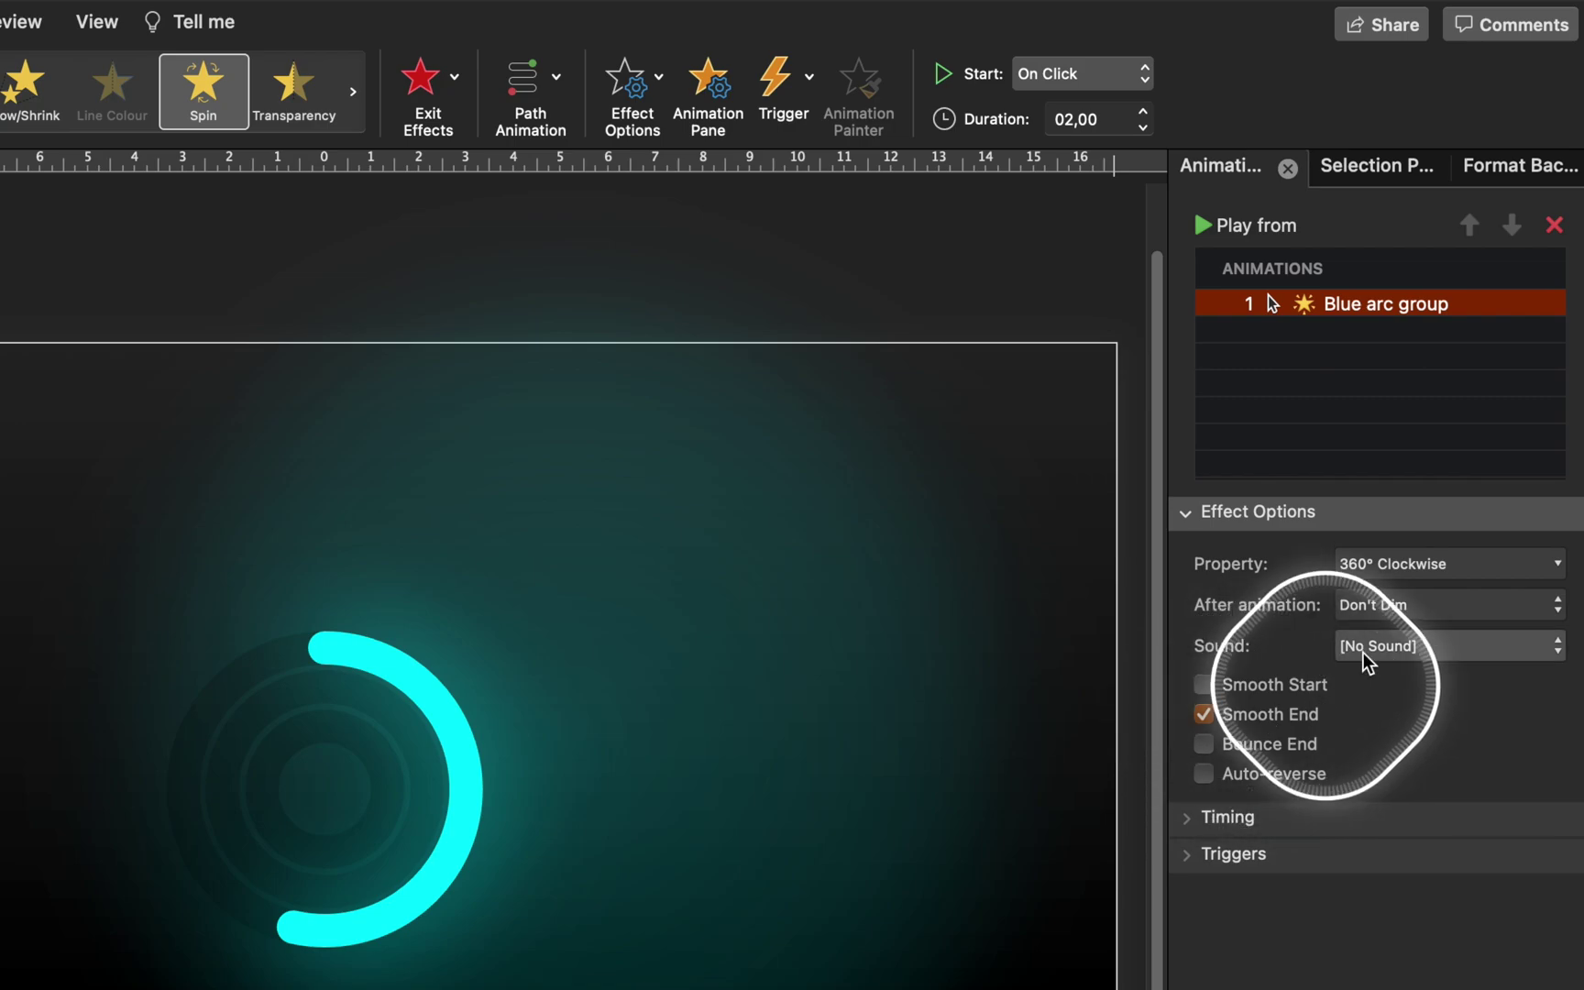
click(1429, 563)
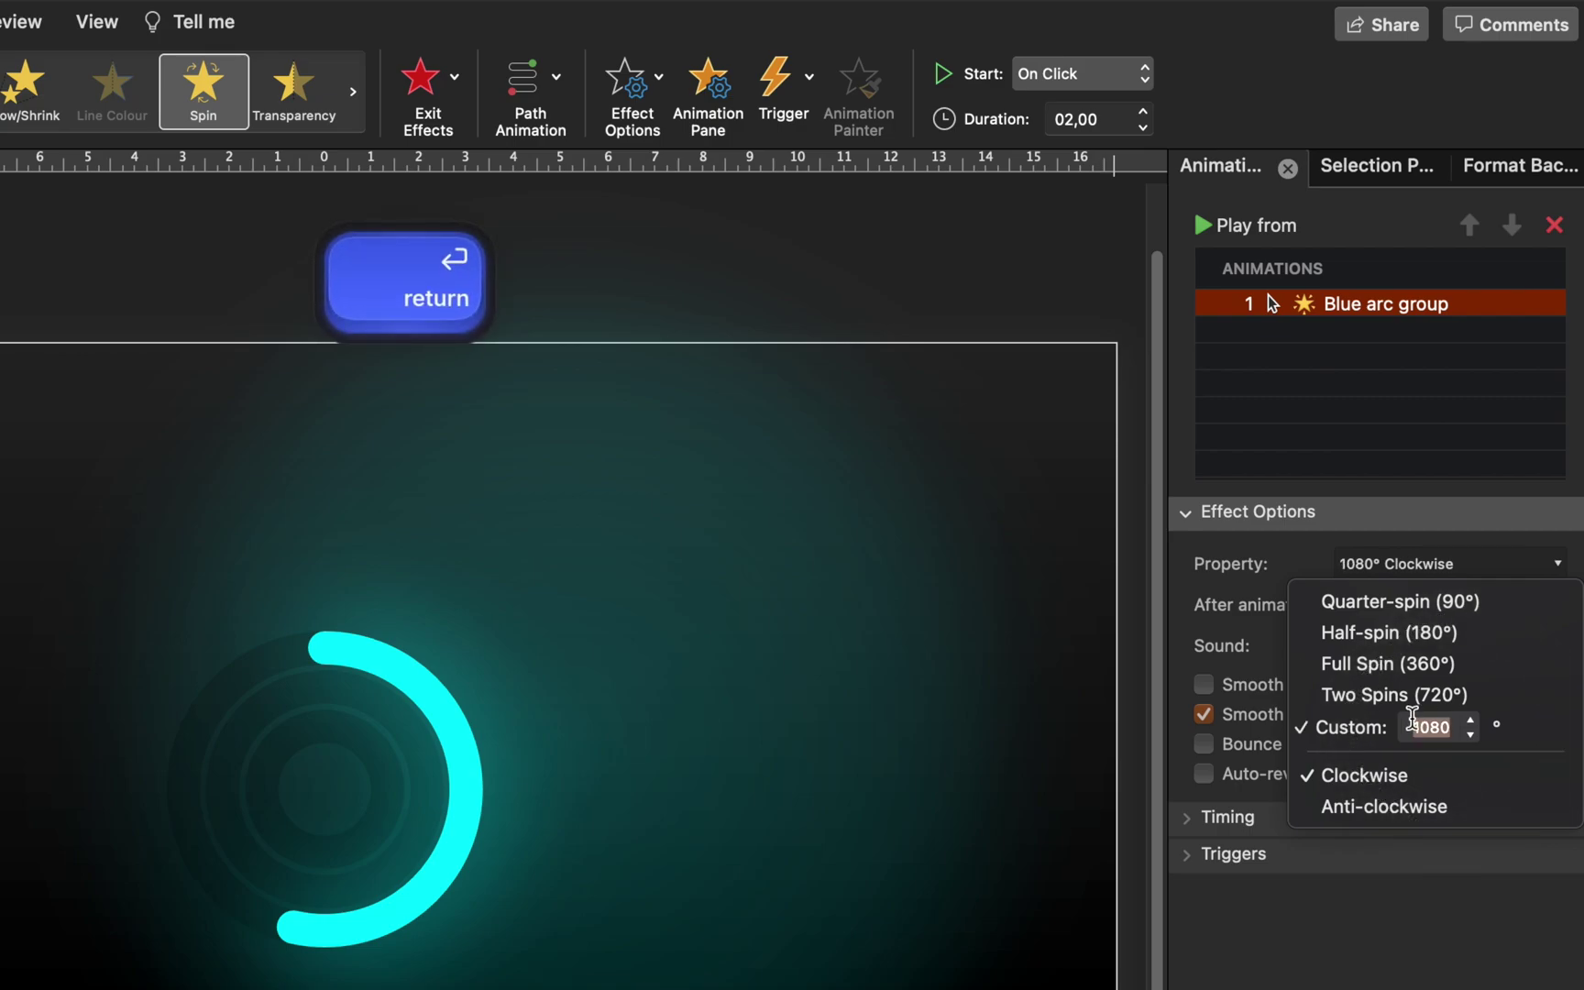
Step: Set the Spin duration to 01,00 starting With Previous, and preview it
click(1112, 120)
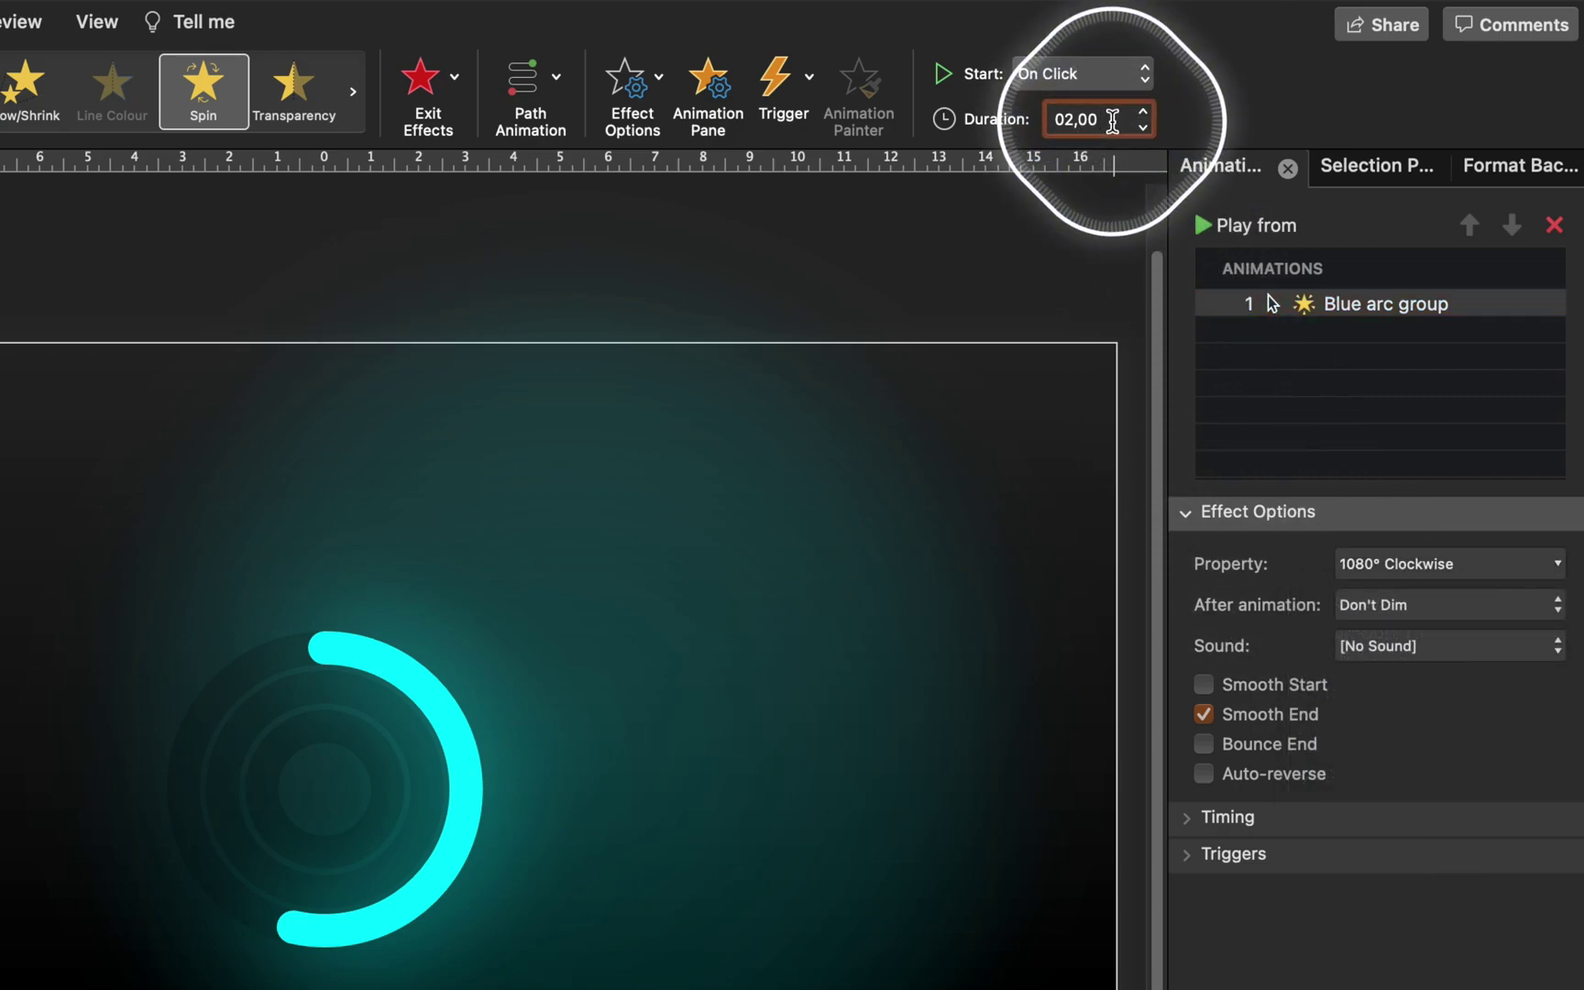
click(1092, 80)
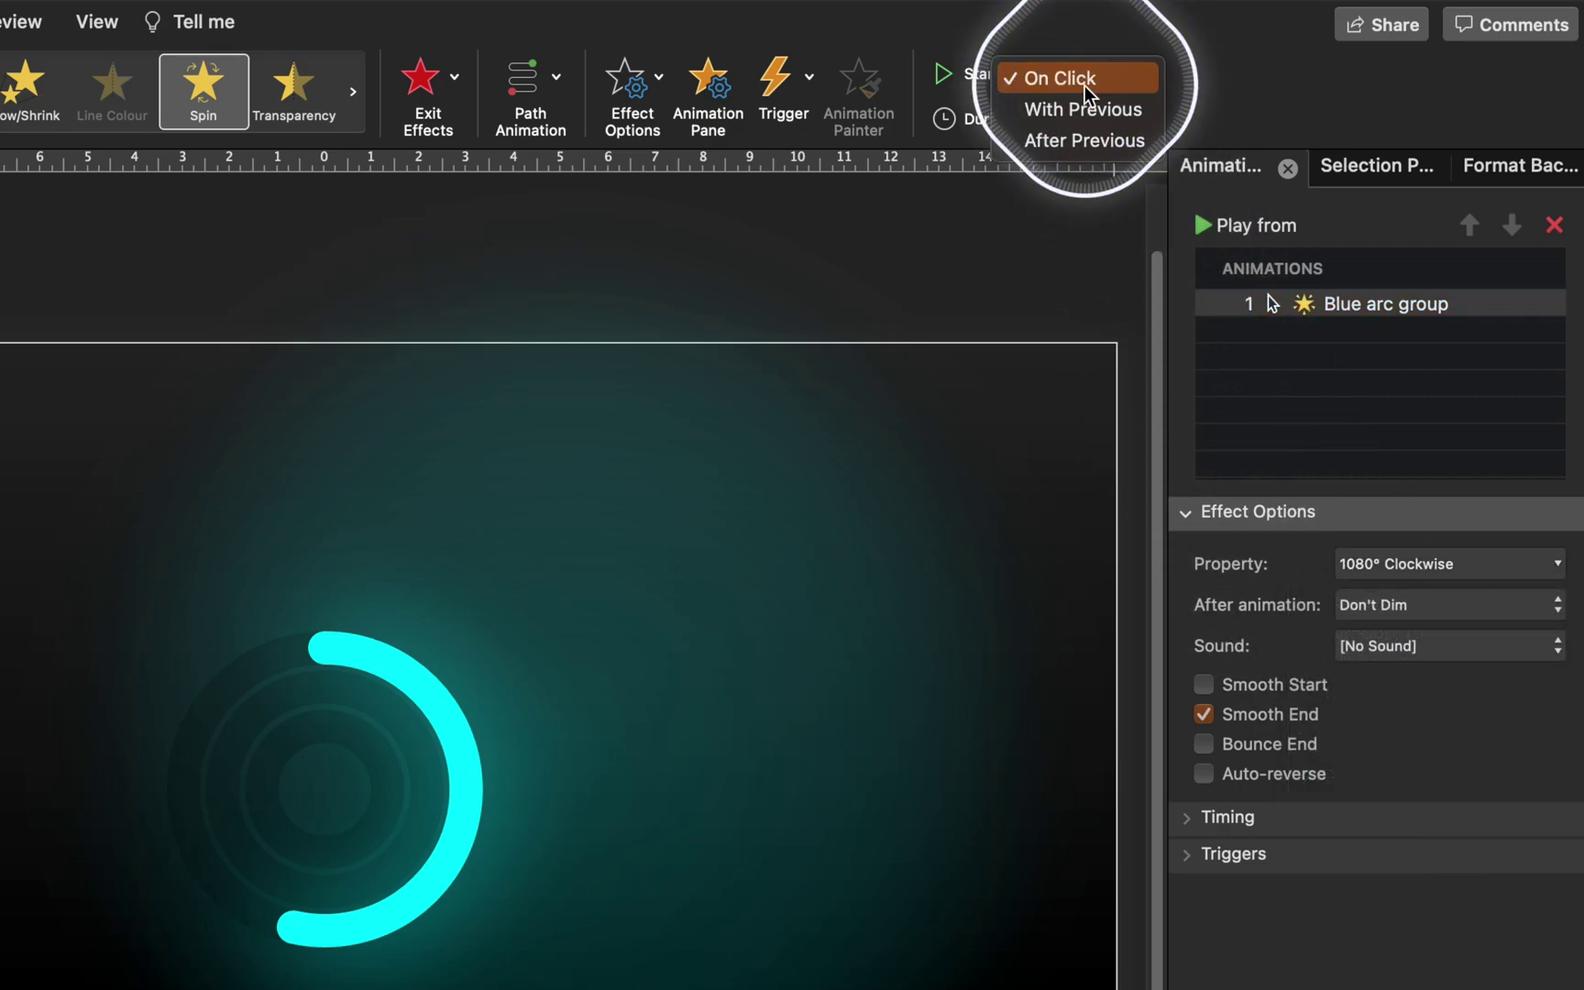
click(1086, 108)
click(1203, 227)
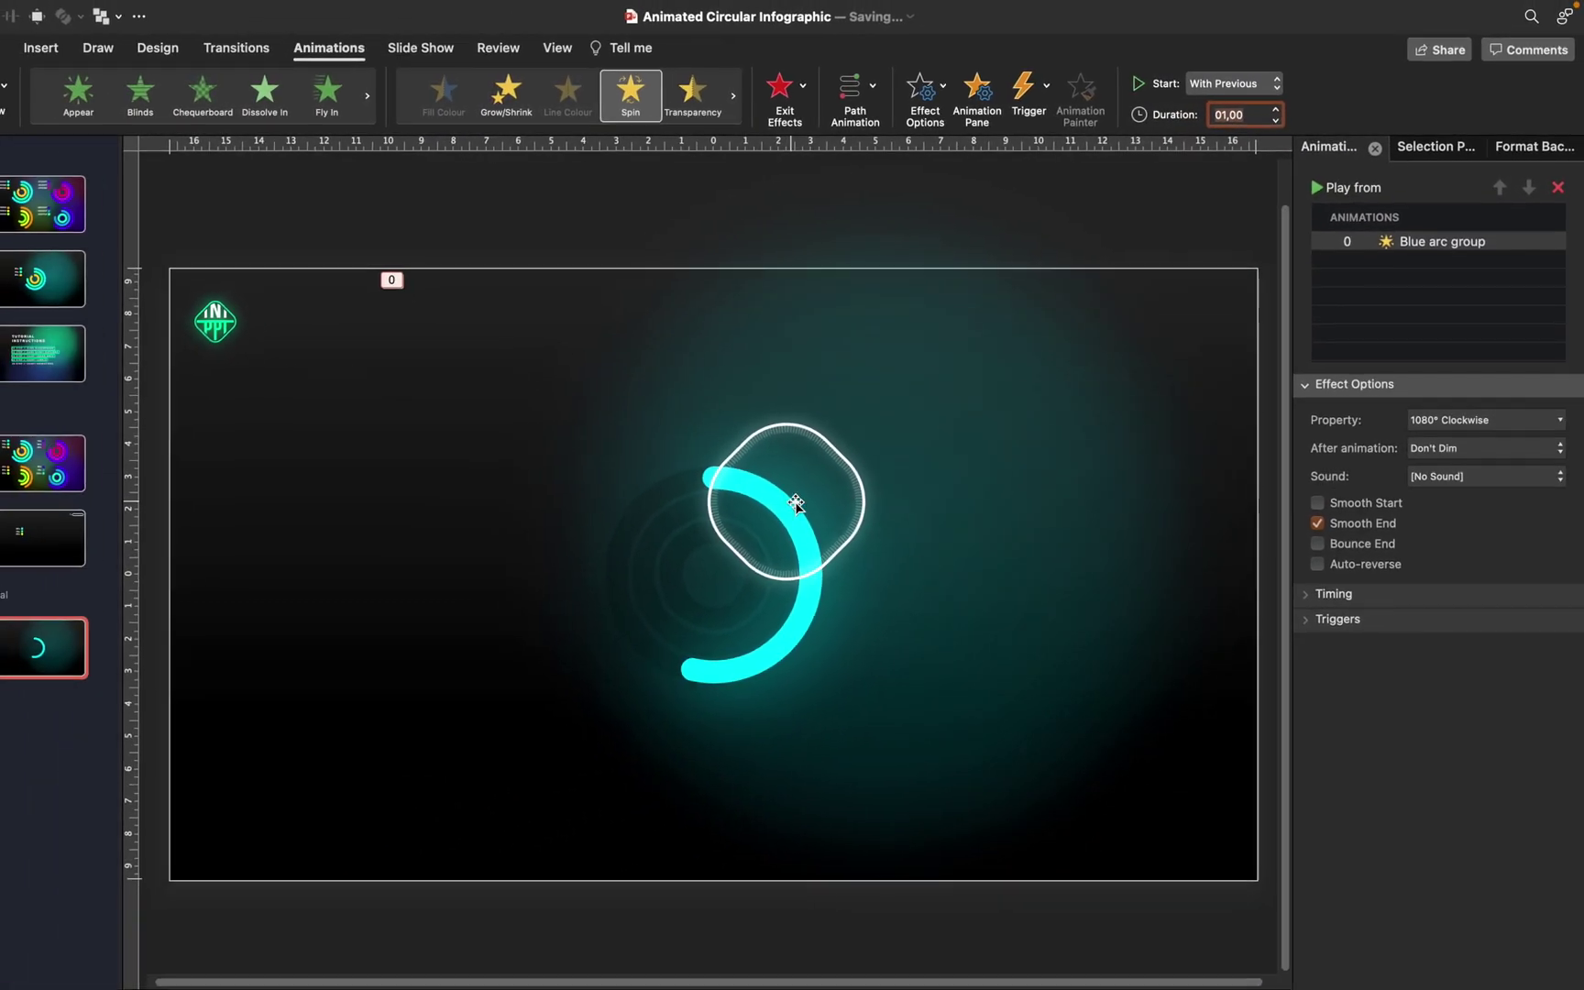
click(1207, 226)
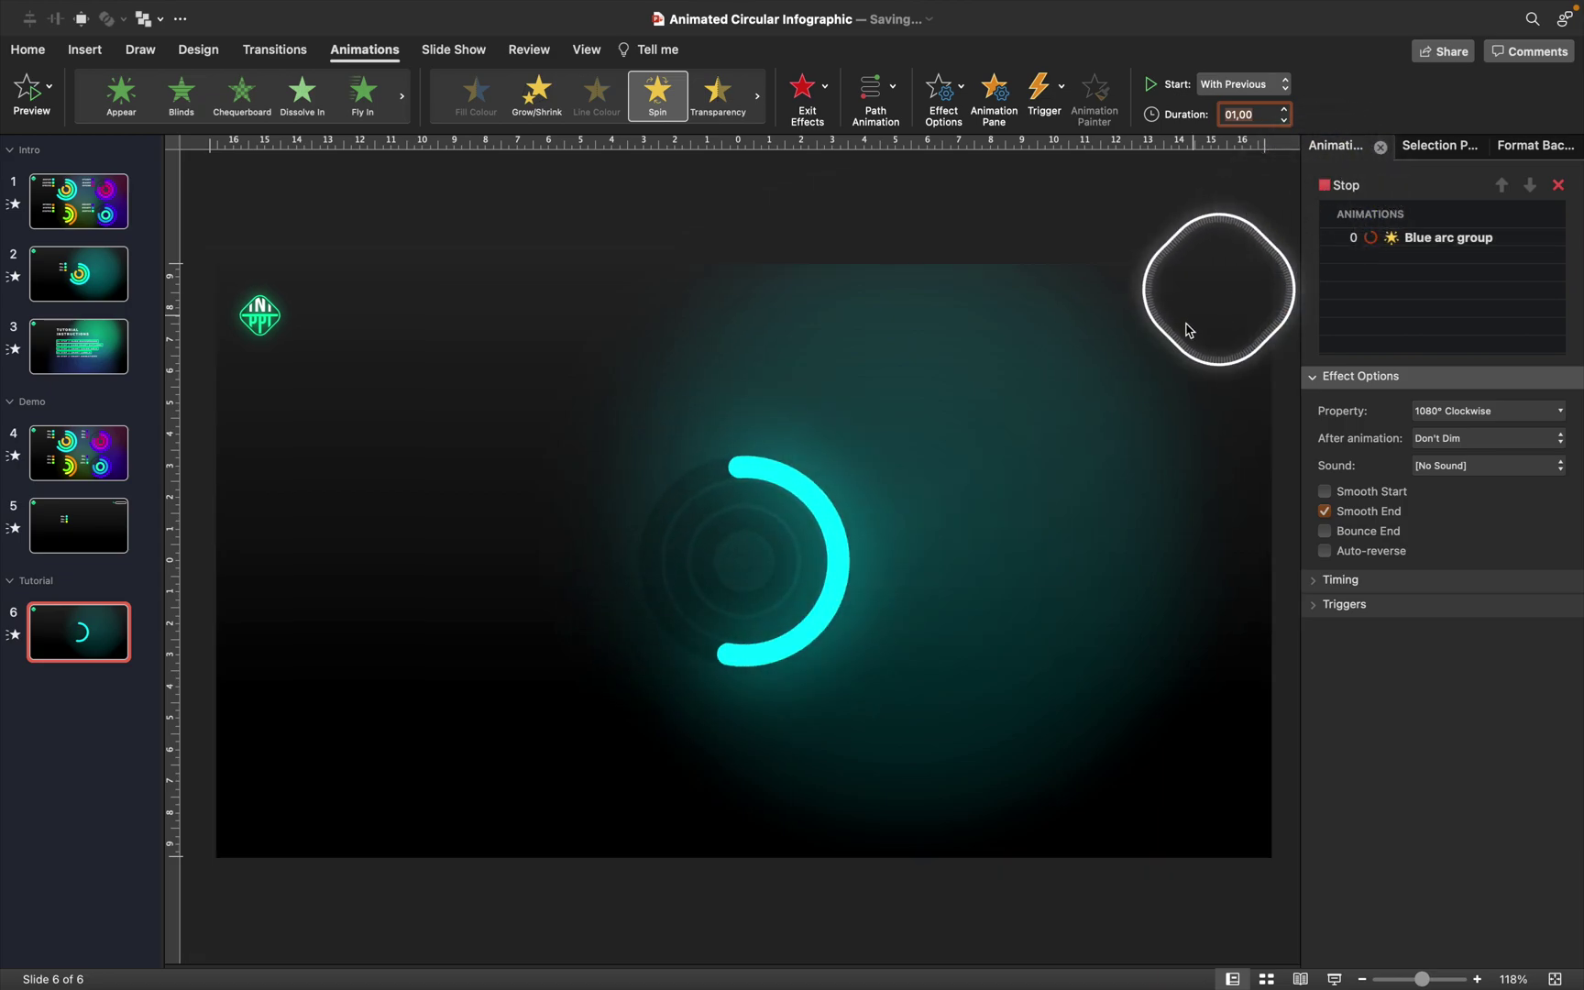
click(784, 510)
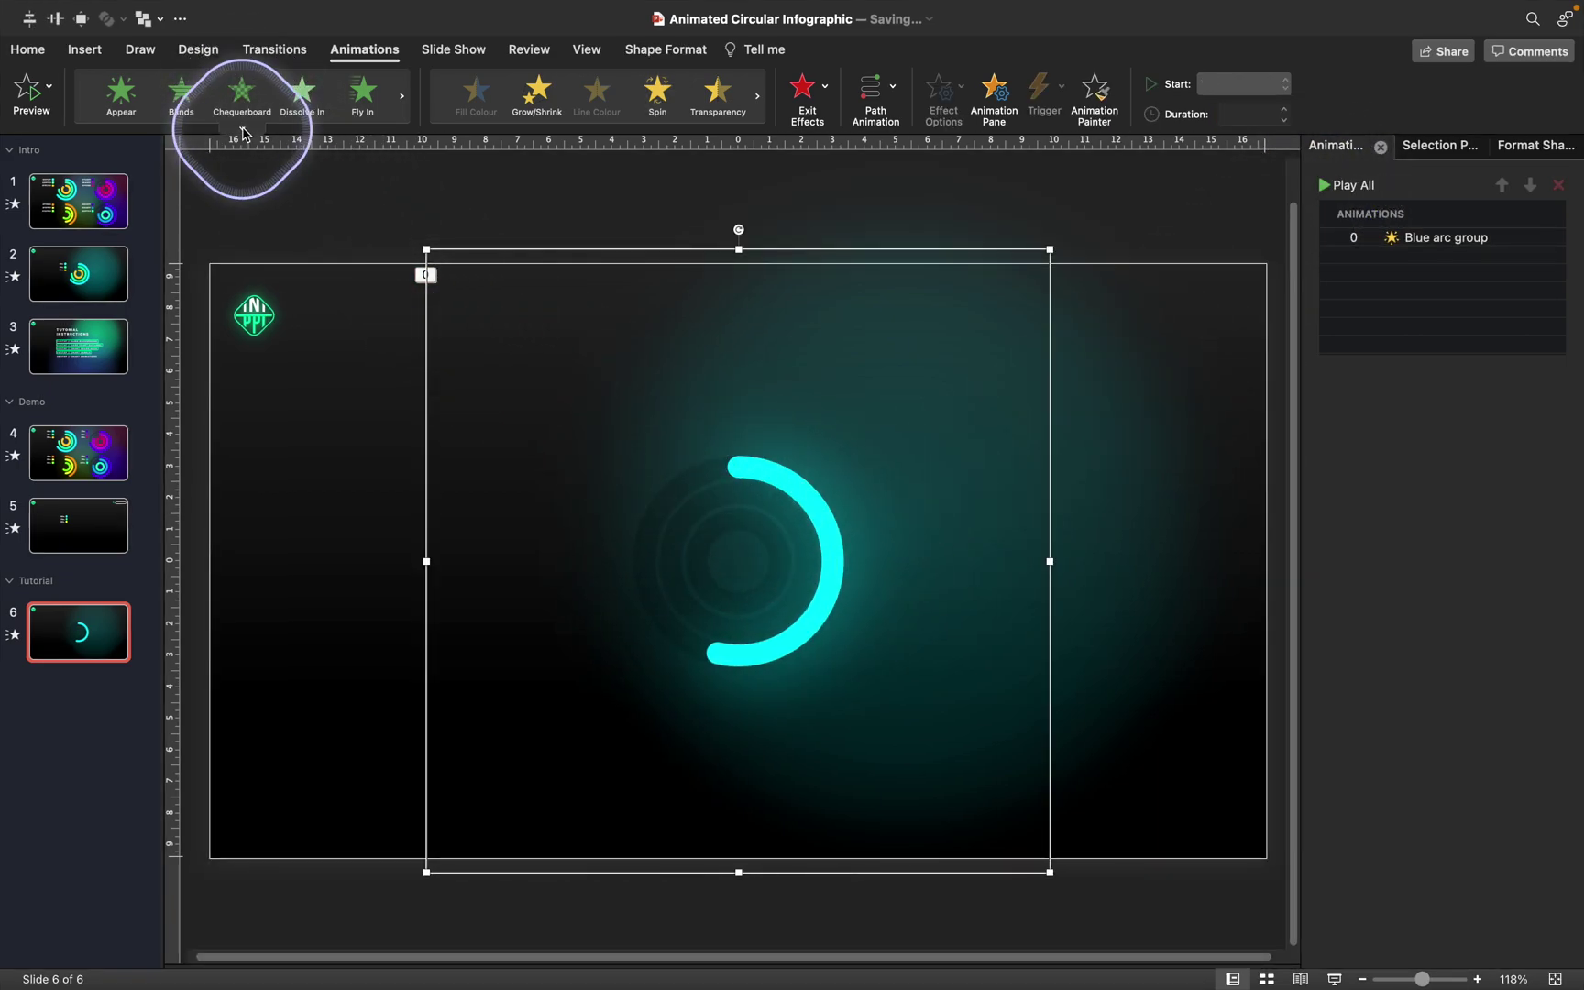
Step: Add a Wedge entrance to the Blue arc group, move it before the spin, and set 00,60 duration
click(243, 130)
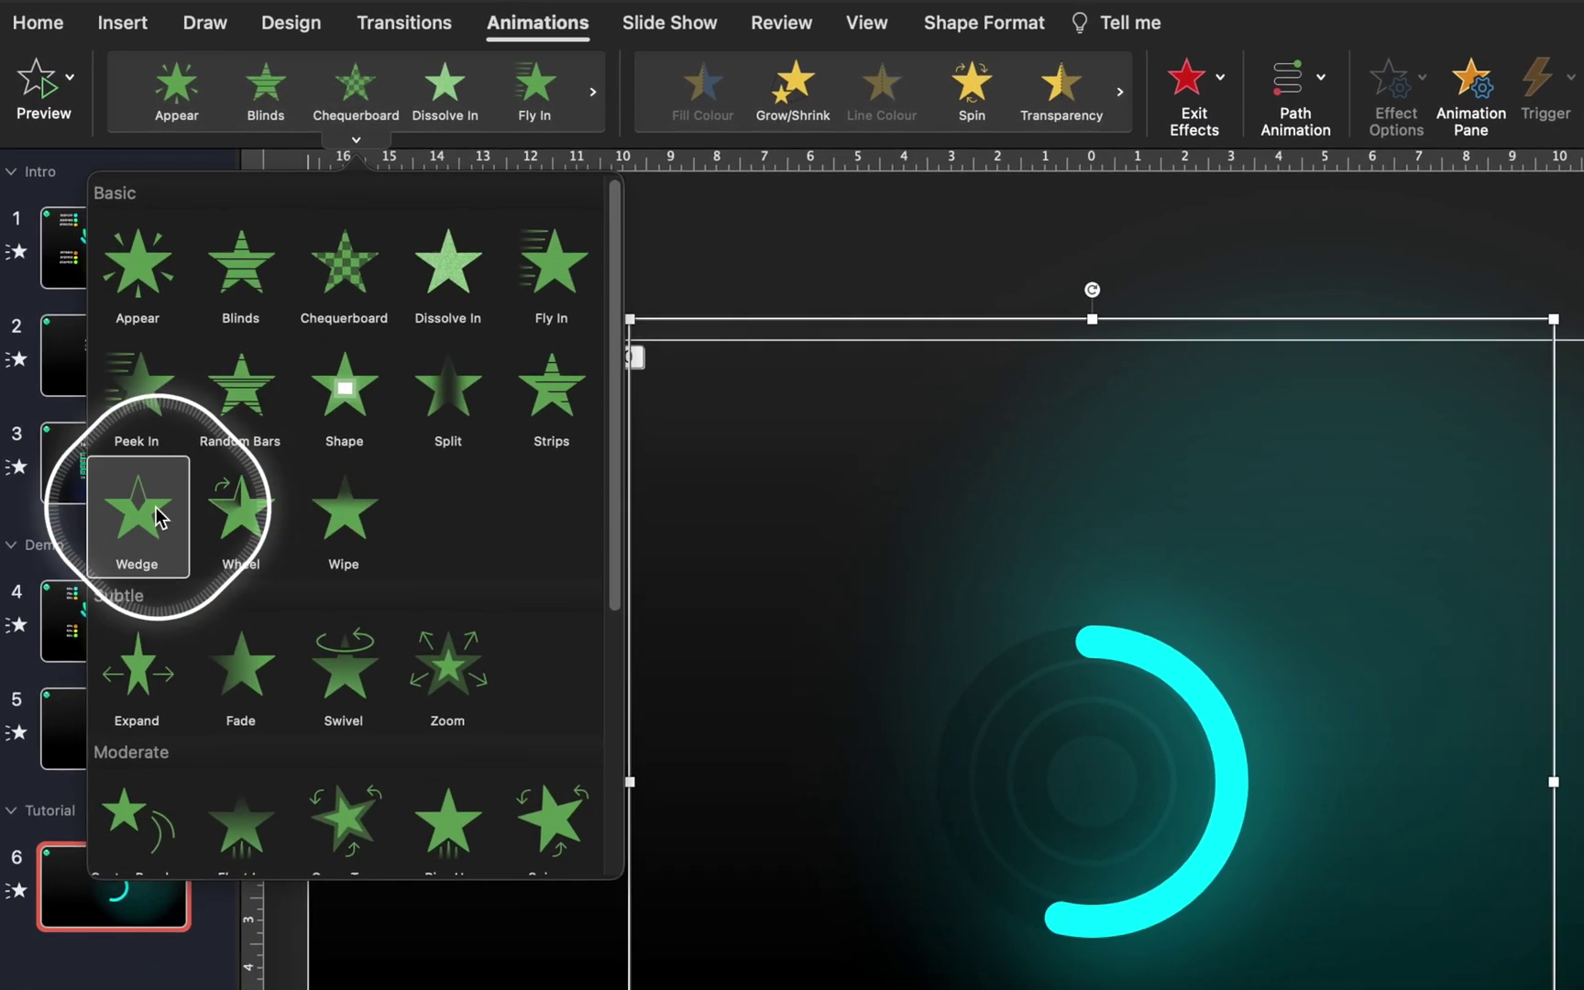
click(158, 517)
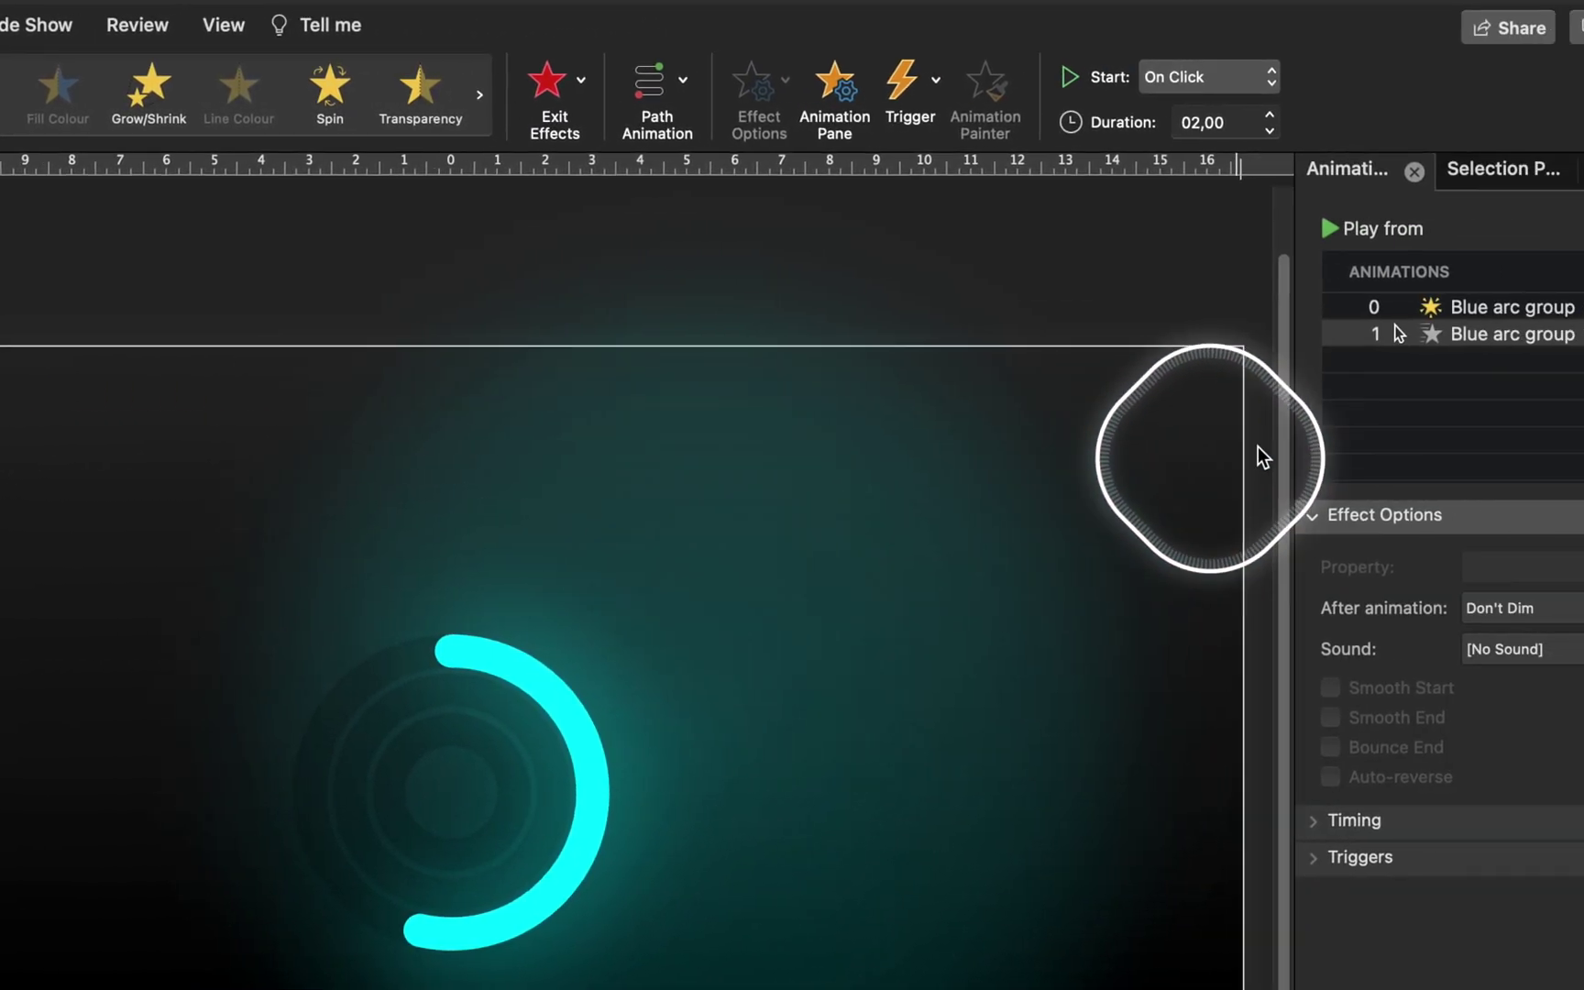
drag(1484, 341, 1477, 306)
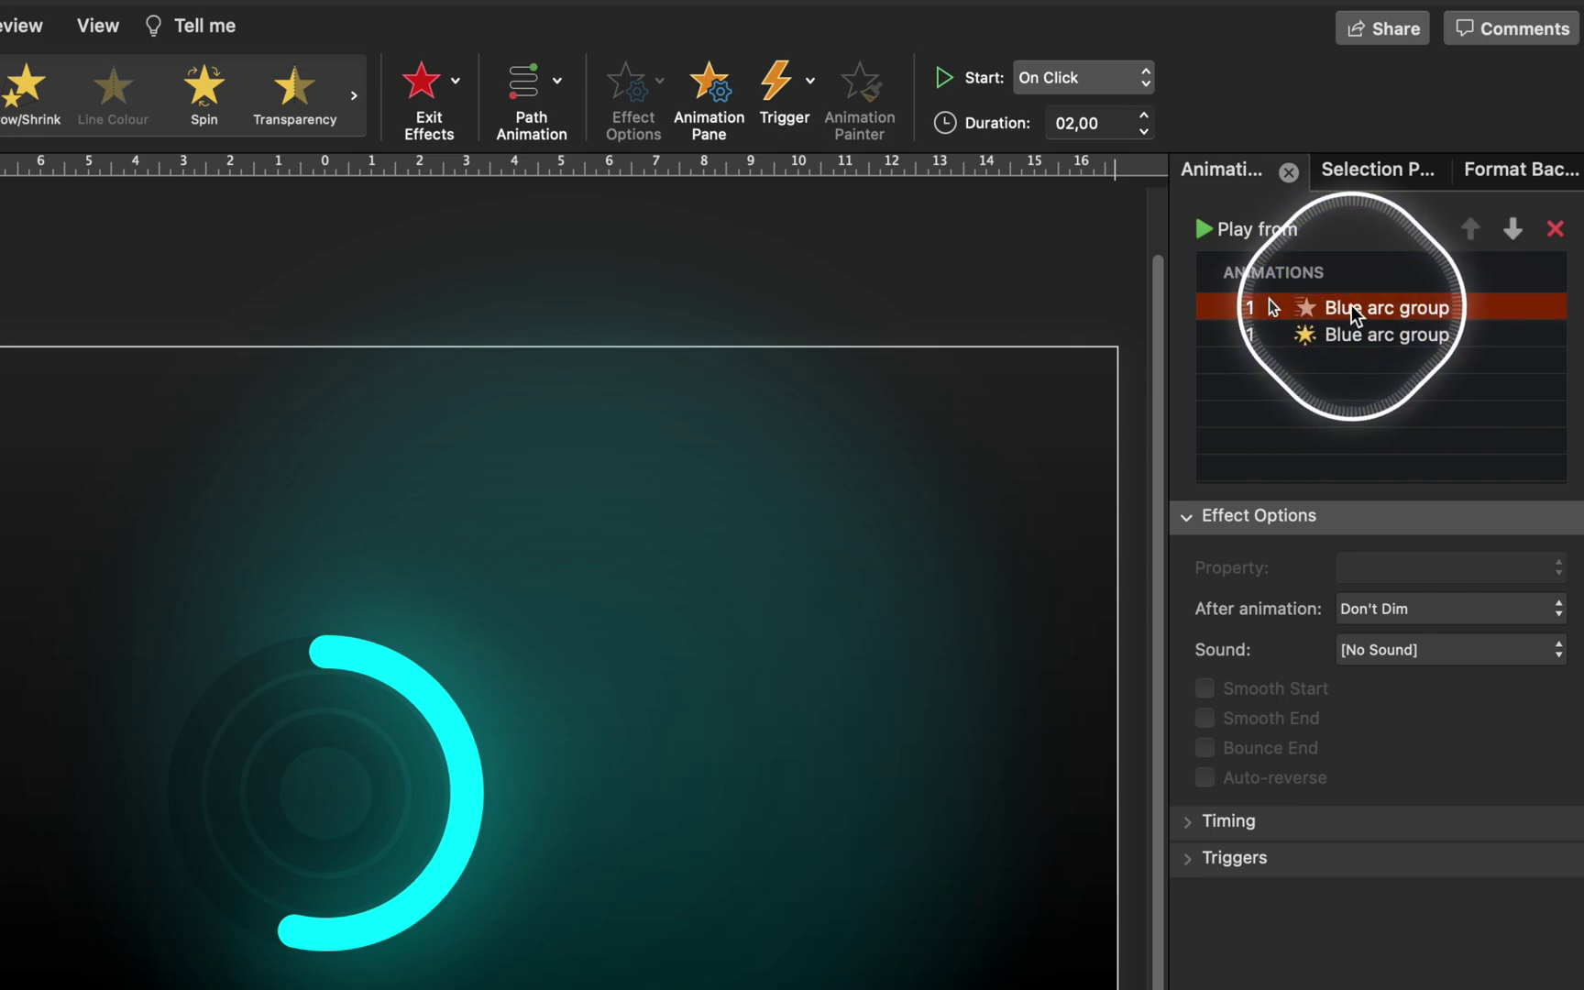
click(1109, 124)
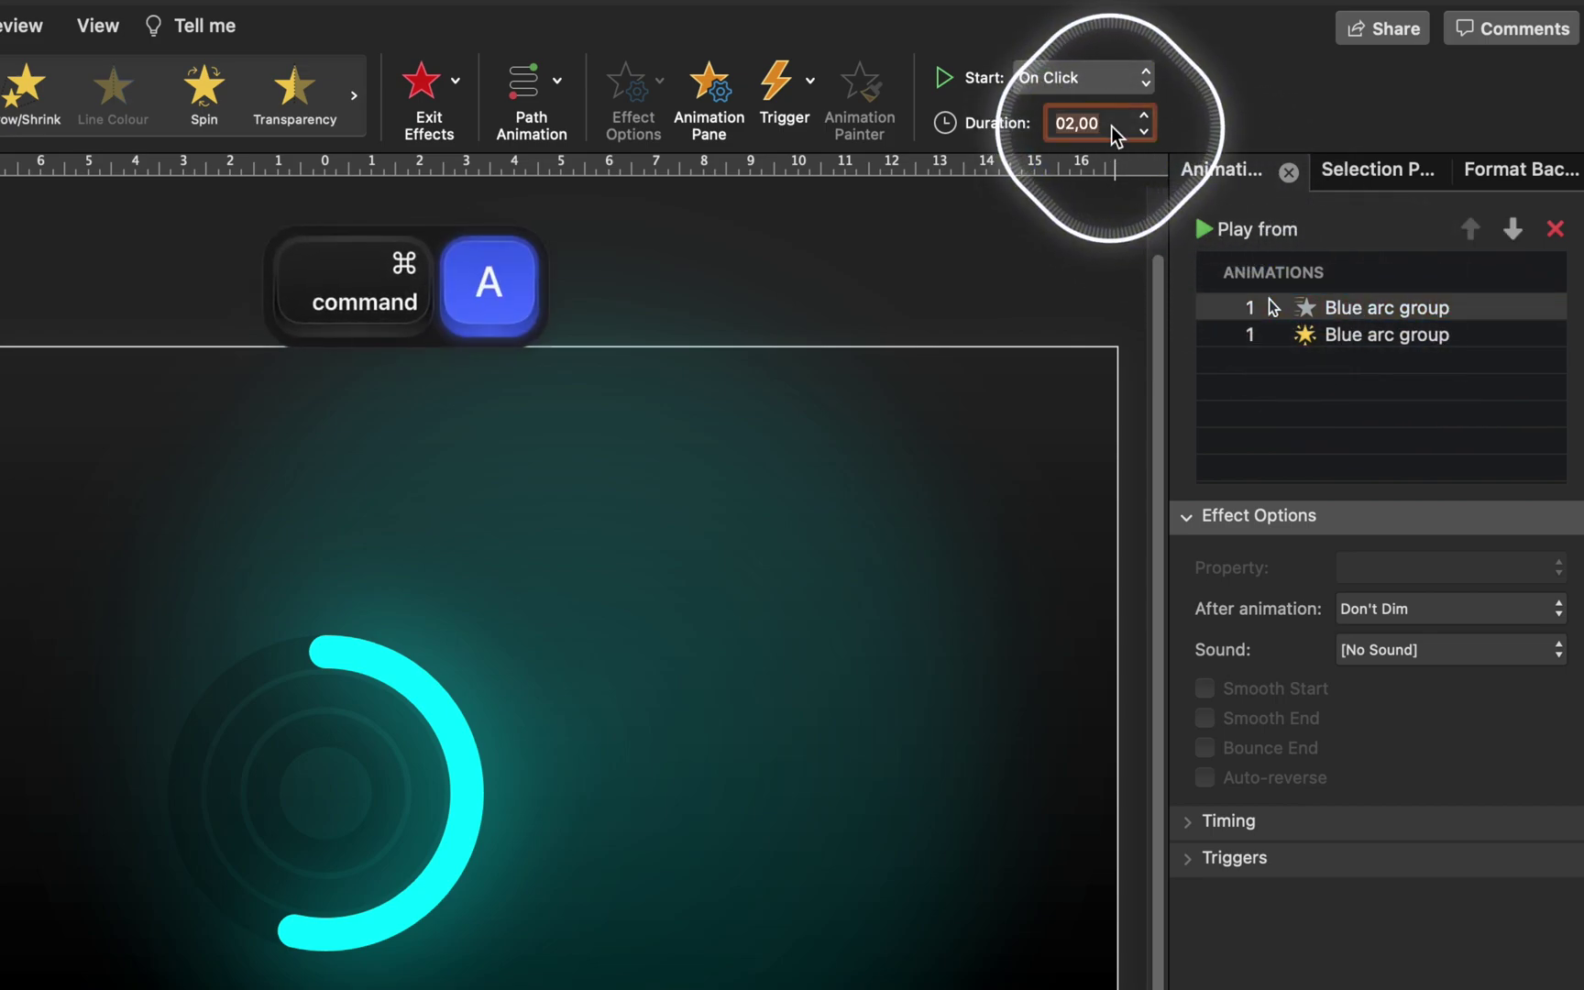
text(0,6)
key(Return)
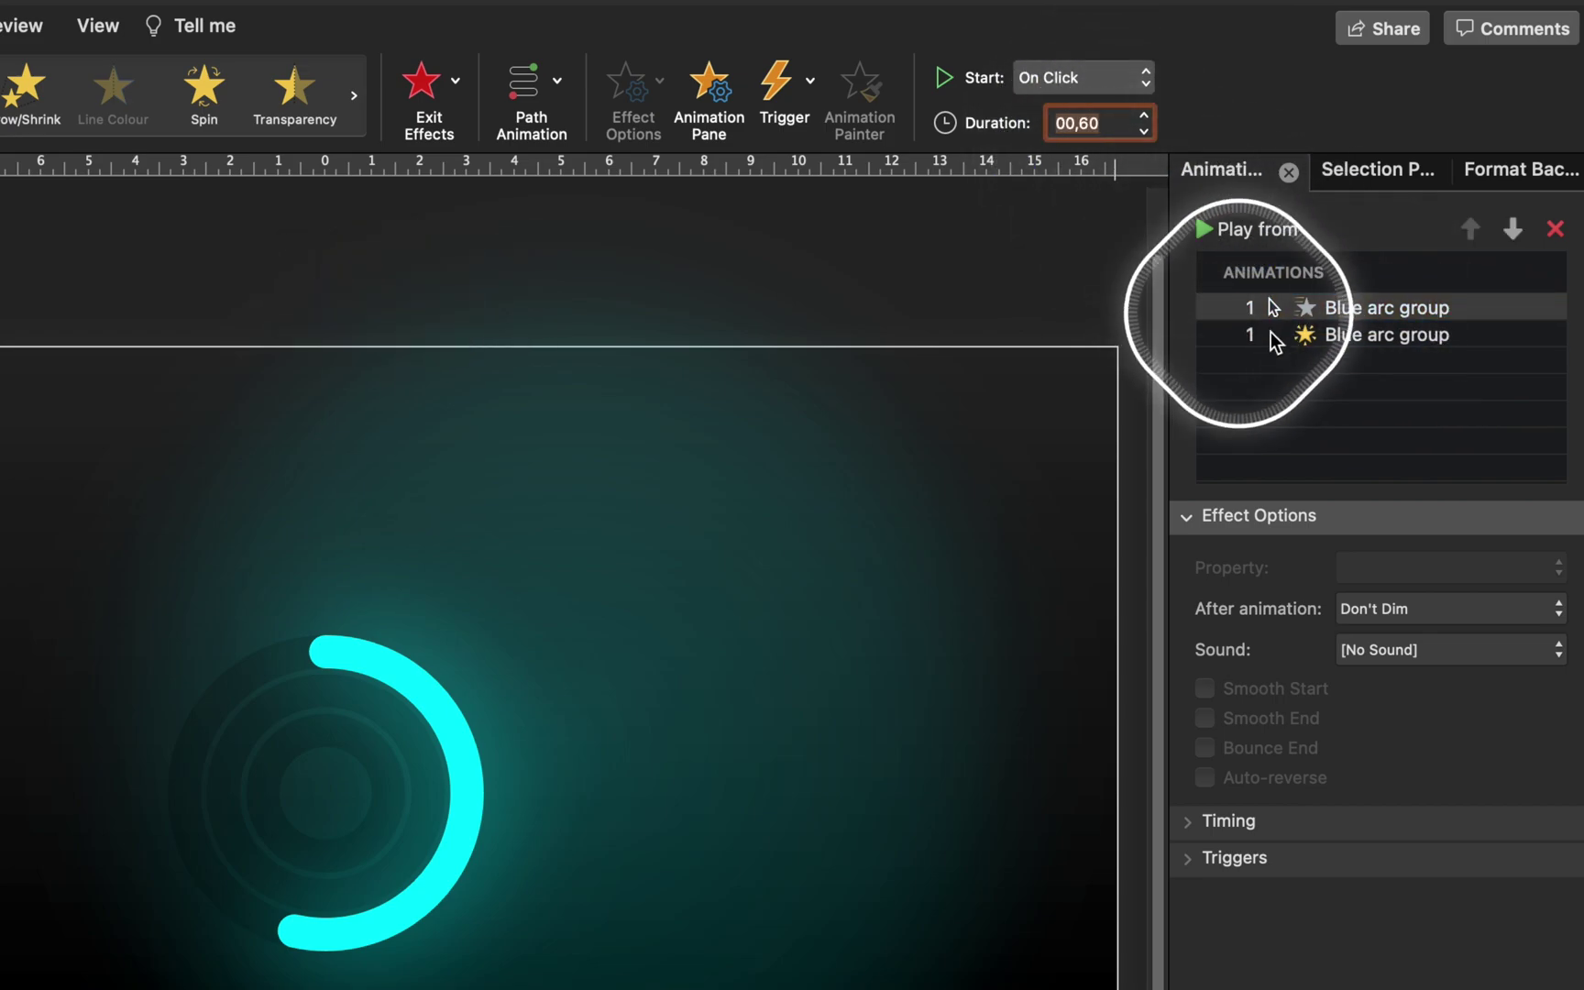
Step: Preview the animations starting from the Wedge entrance
click(1270, 308)
click(1223, 230)
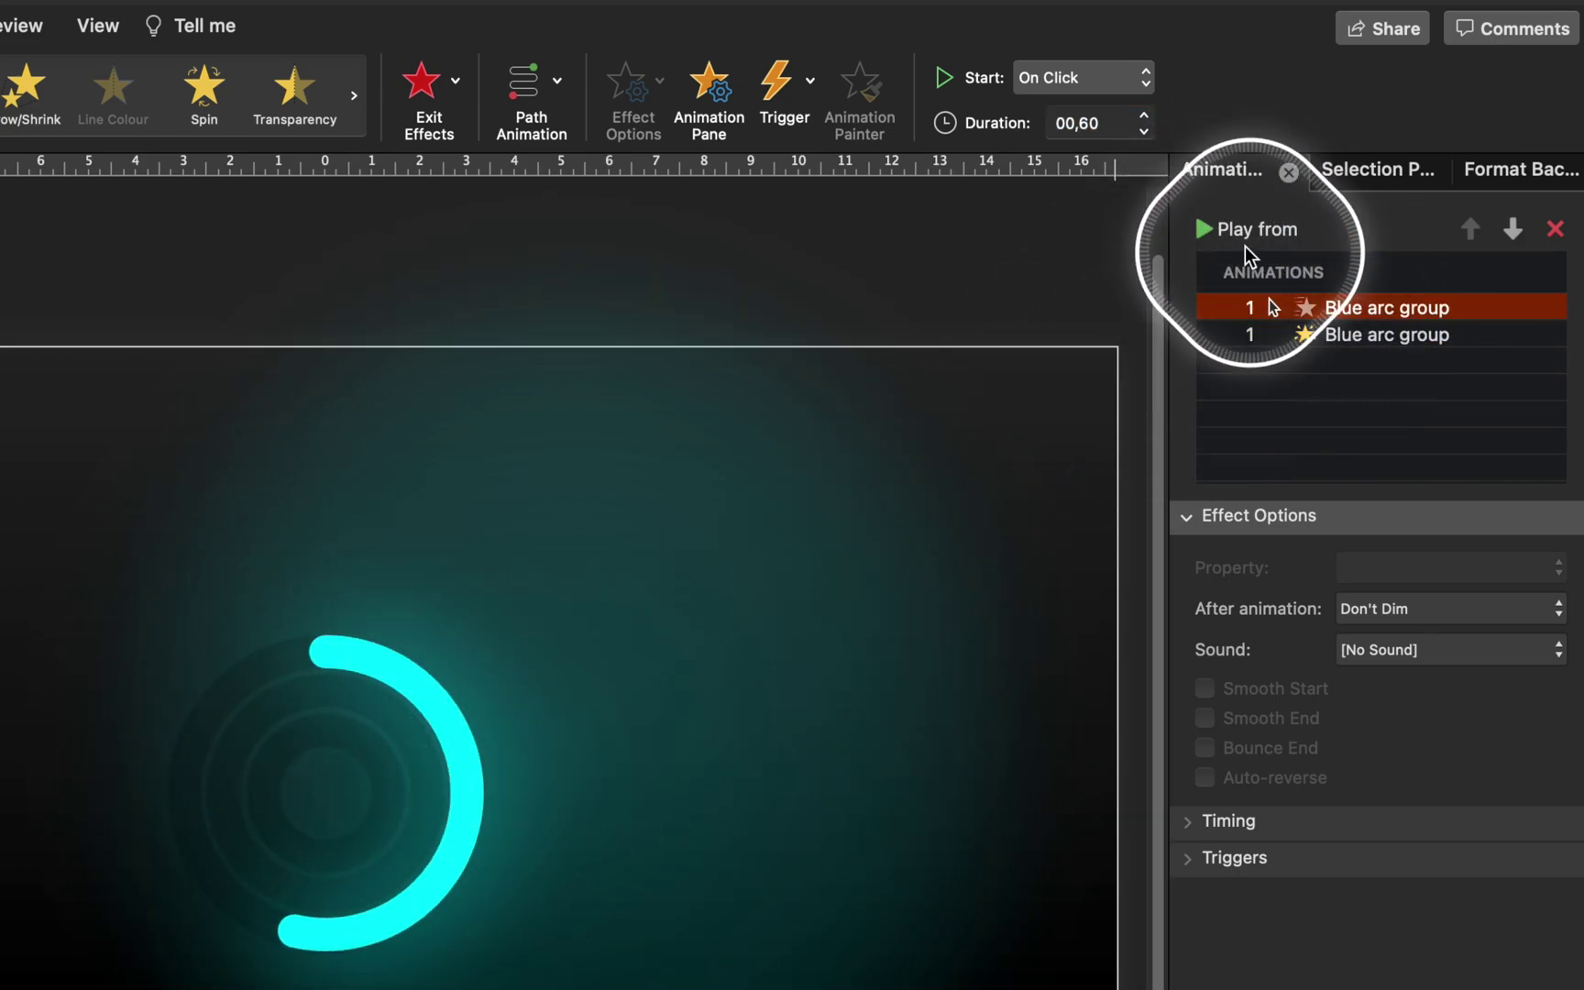
click(1206, 231)
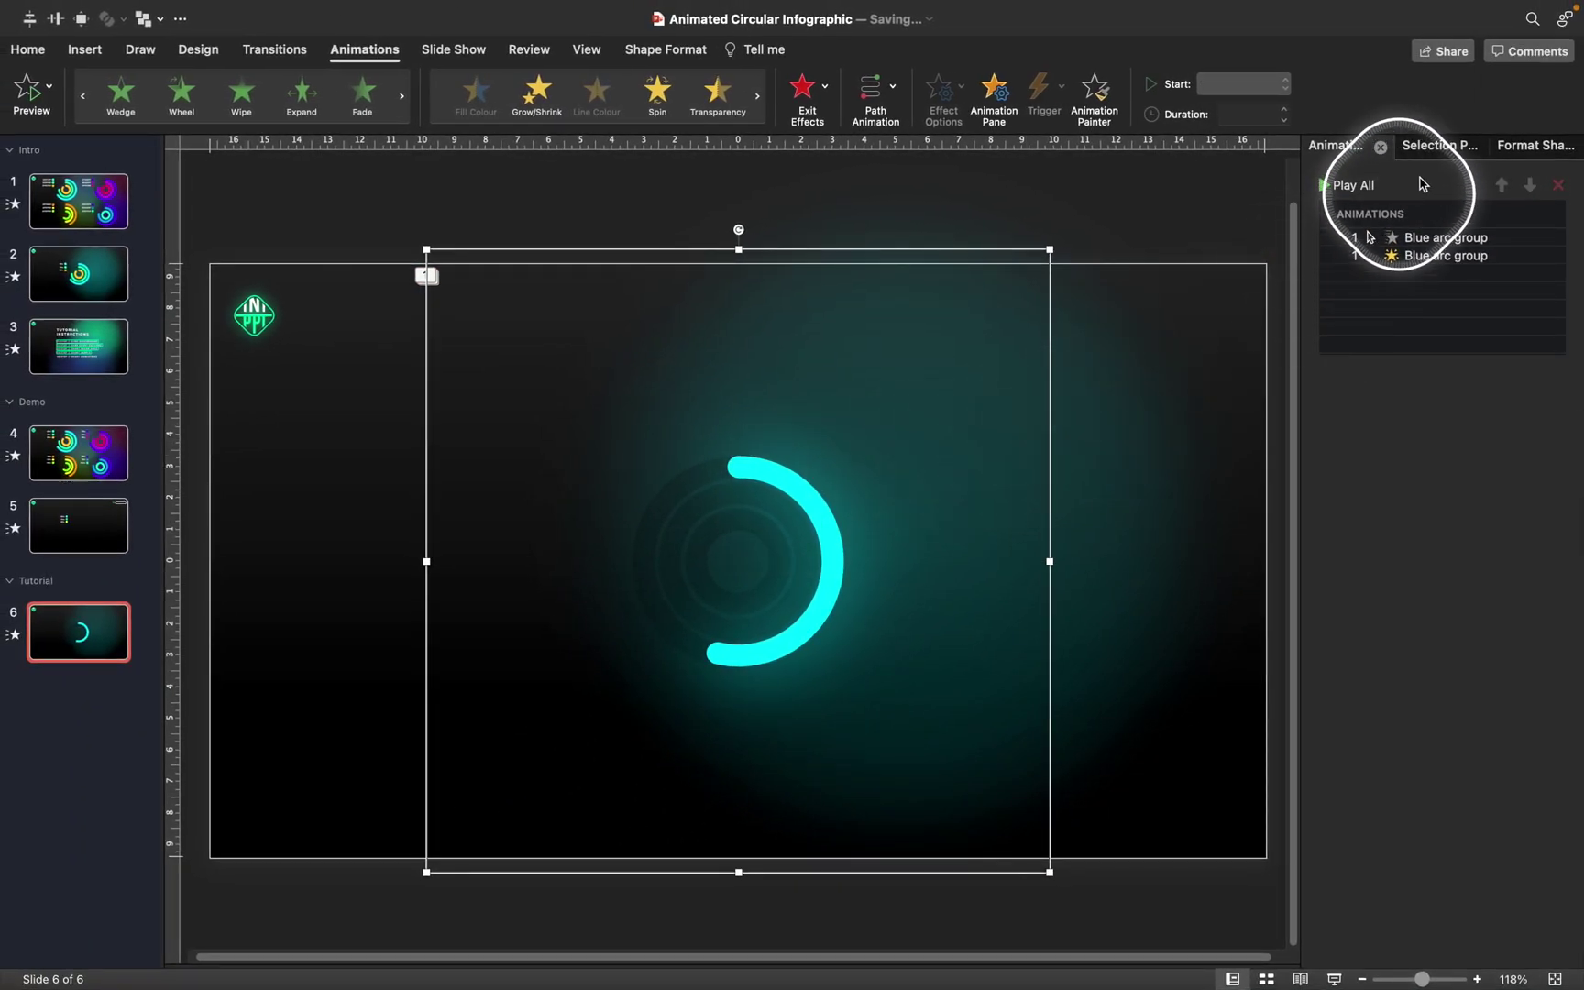
Step: Hide the Blue arc group in the Selection Pane
click(1437, 145)
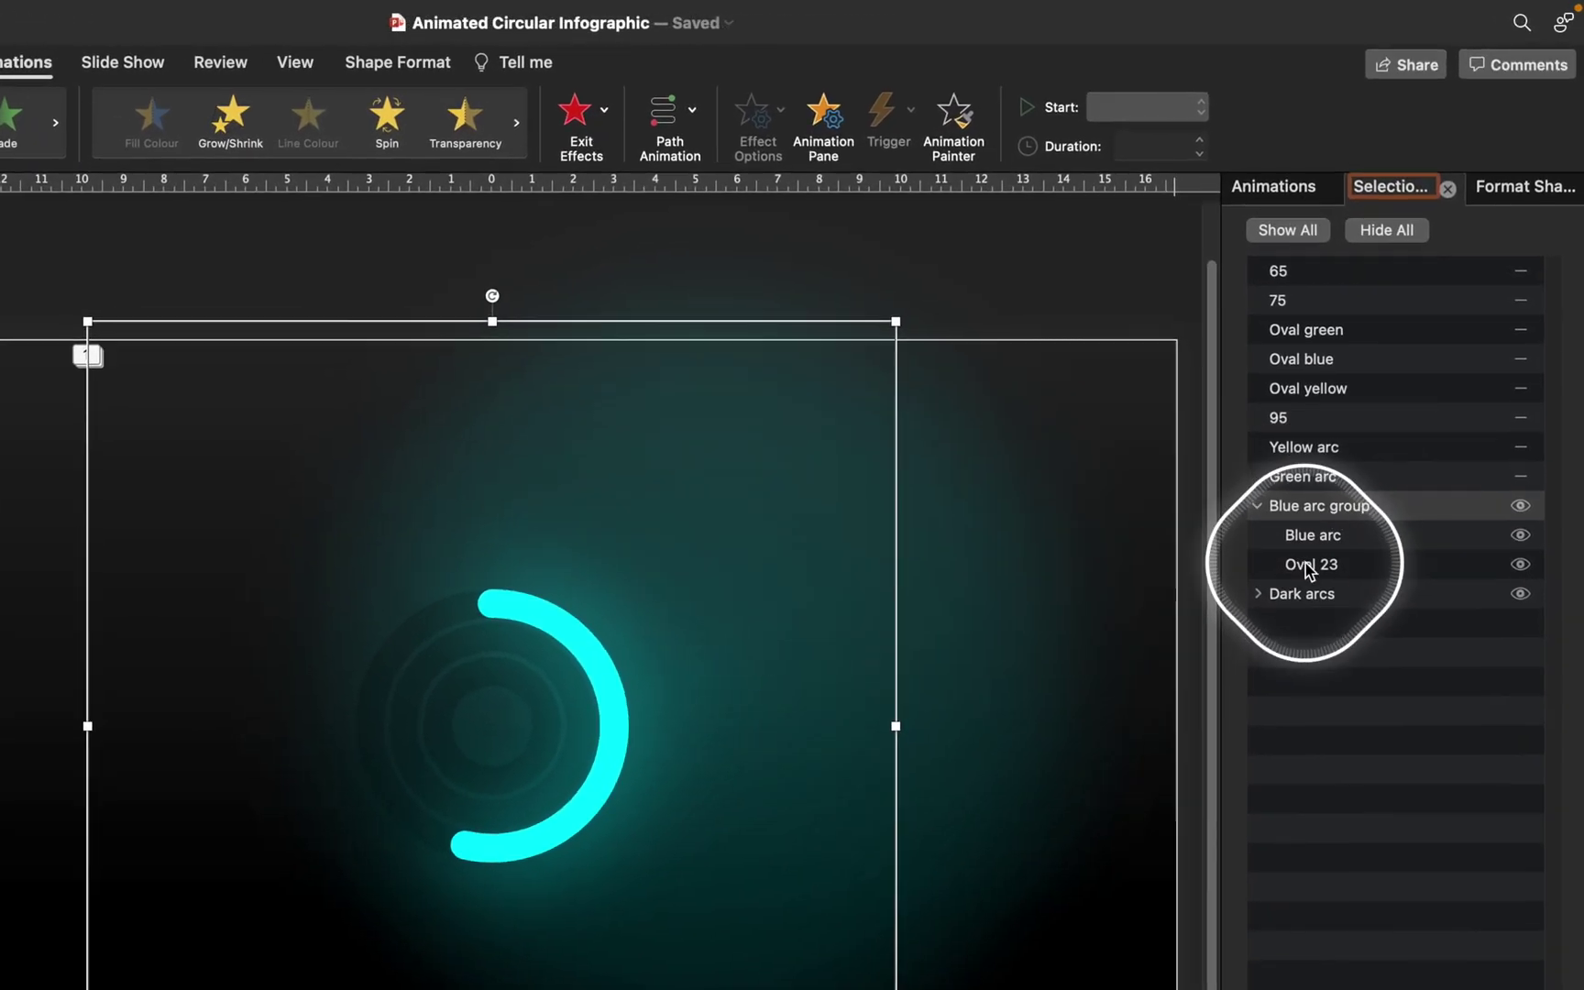
click(1309, 568)
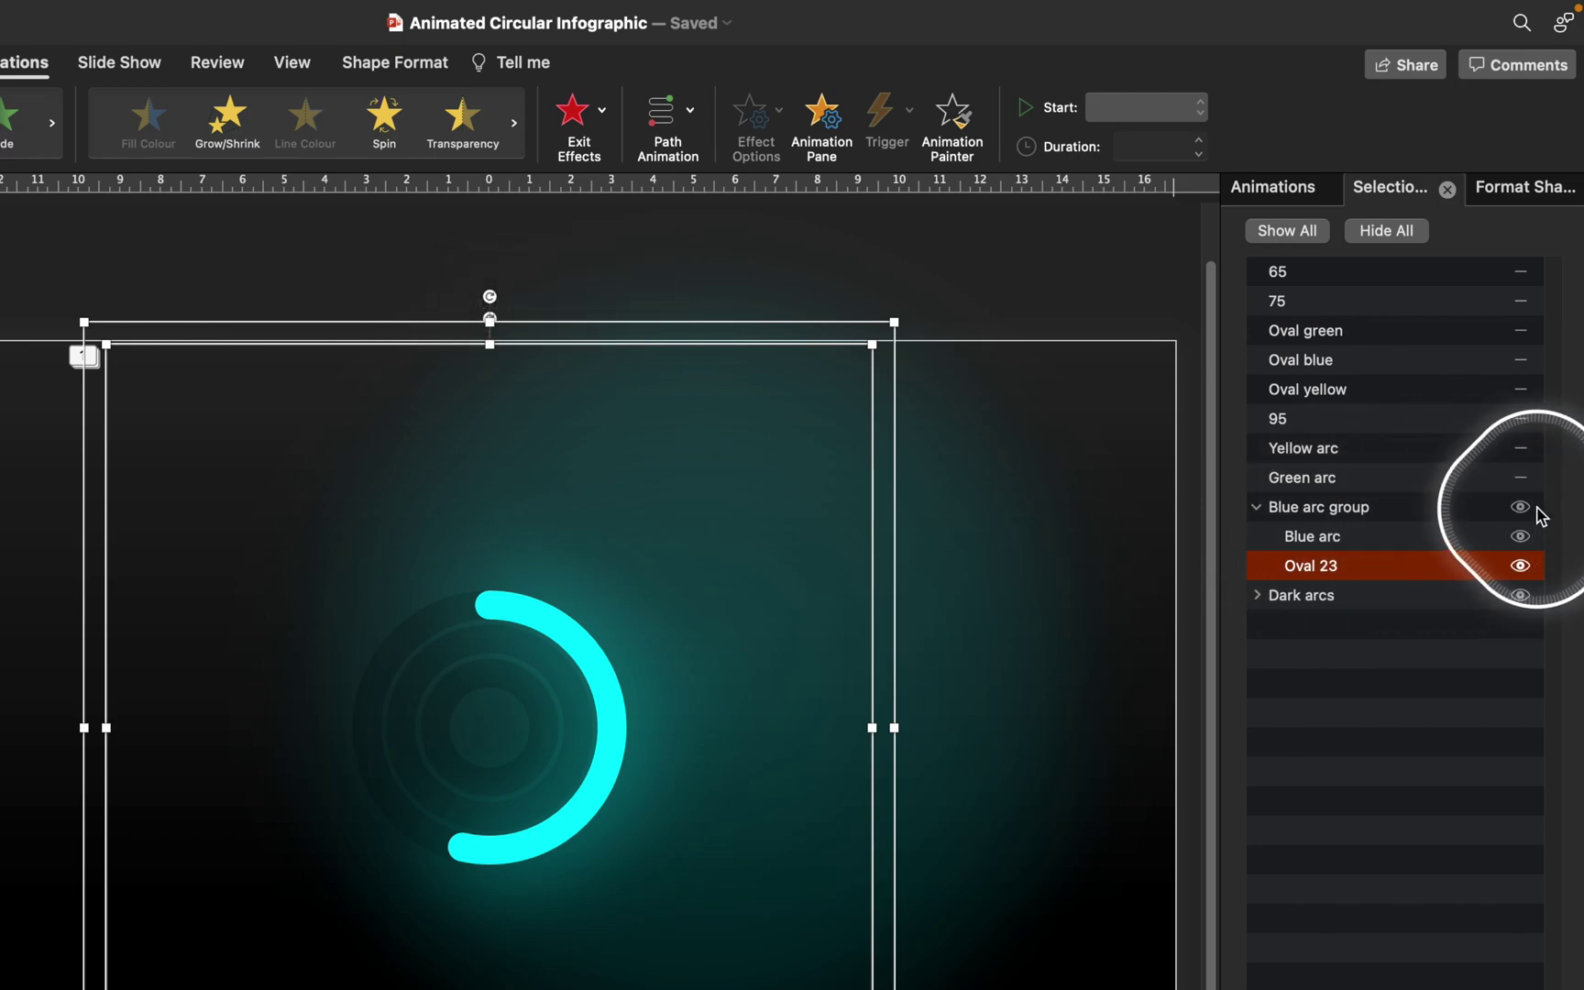
click(1520, 506)
Step: Paste the oval, group it with the Green arc, and name the group 'Green arc group'
click(1324, 478)
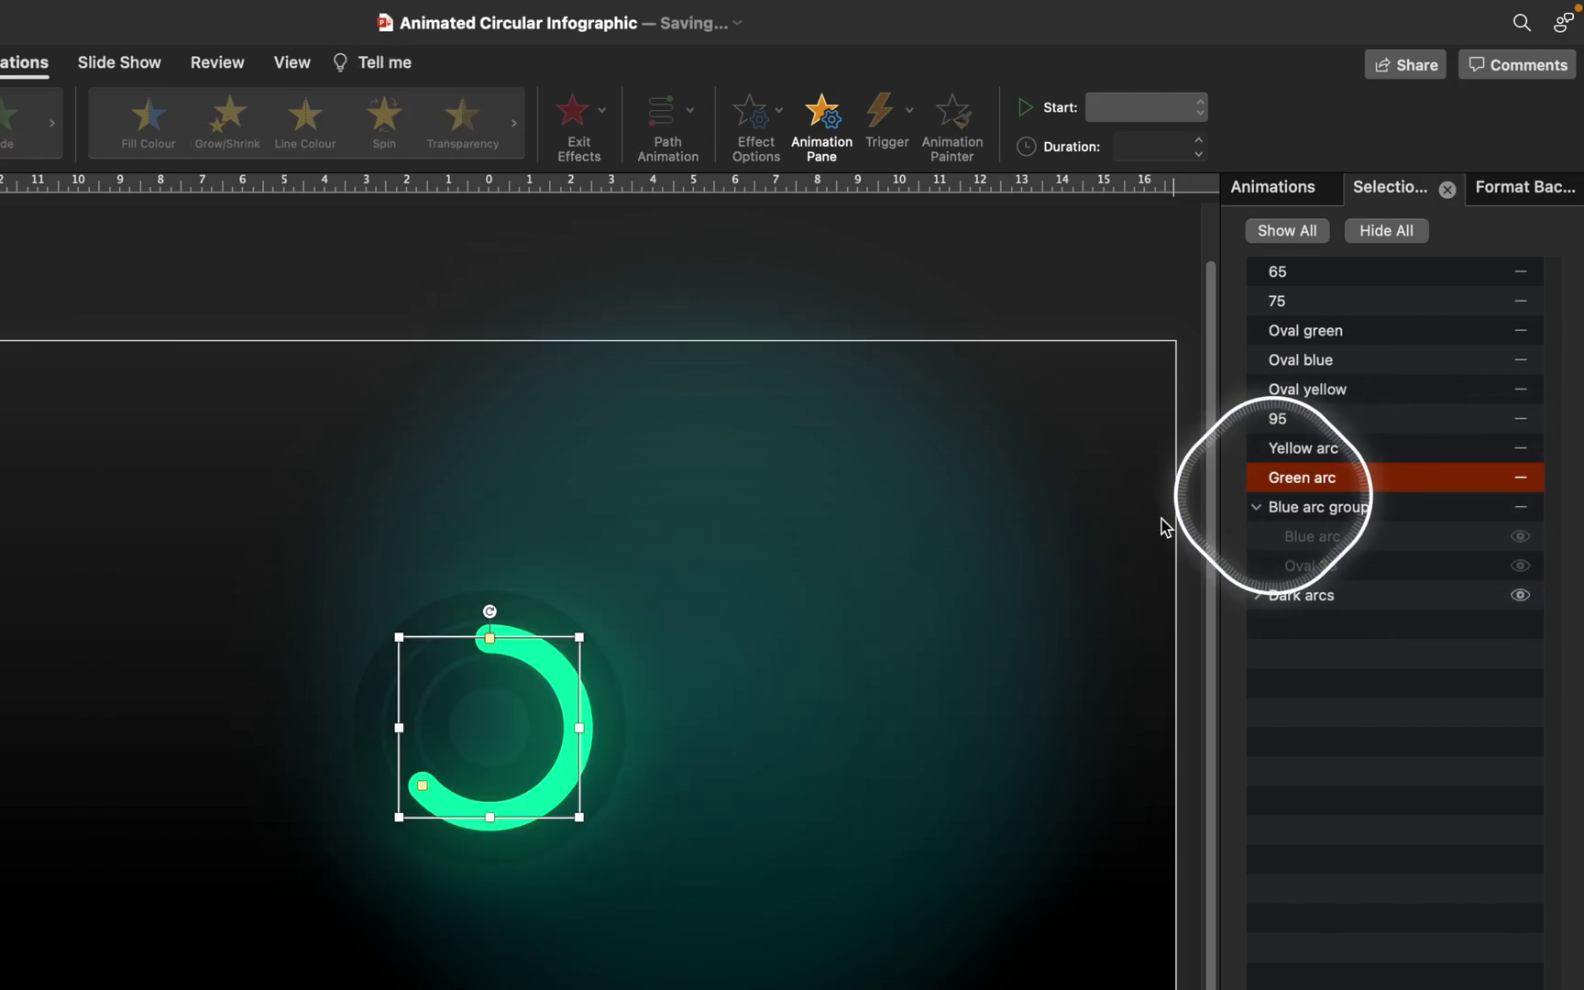
key(super+v)
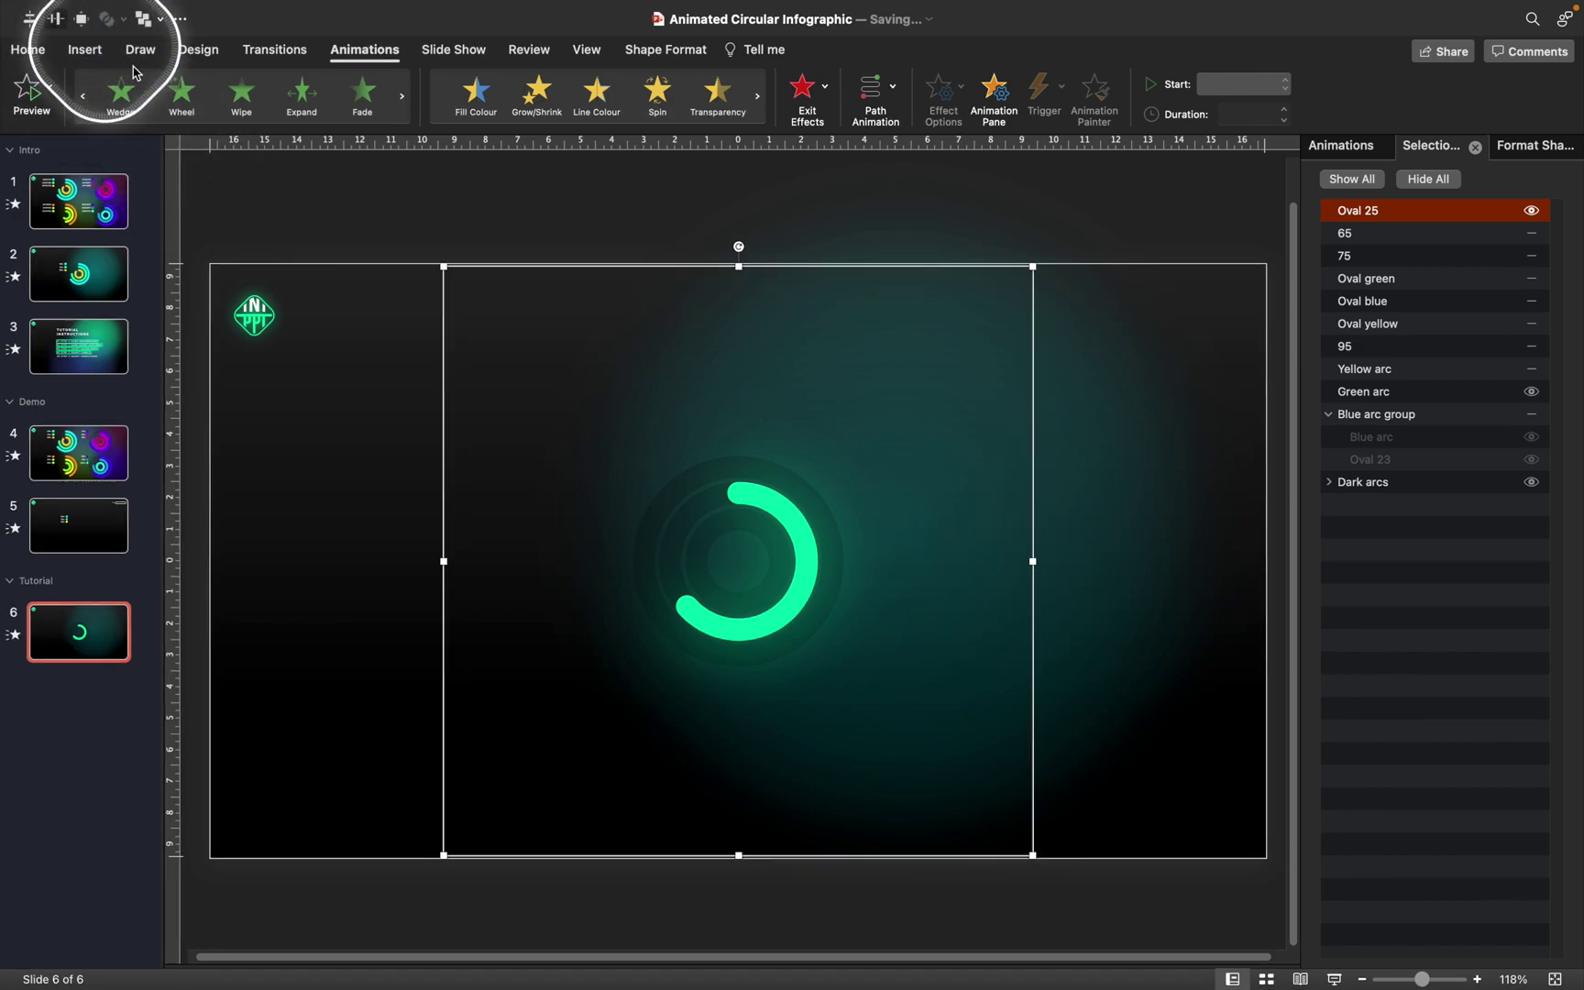
key(alt+super+g)
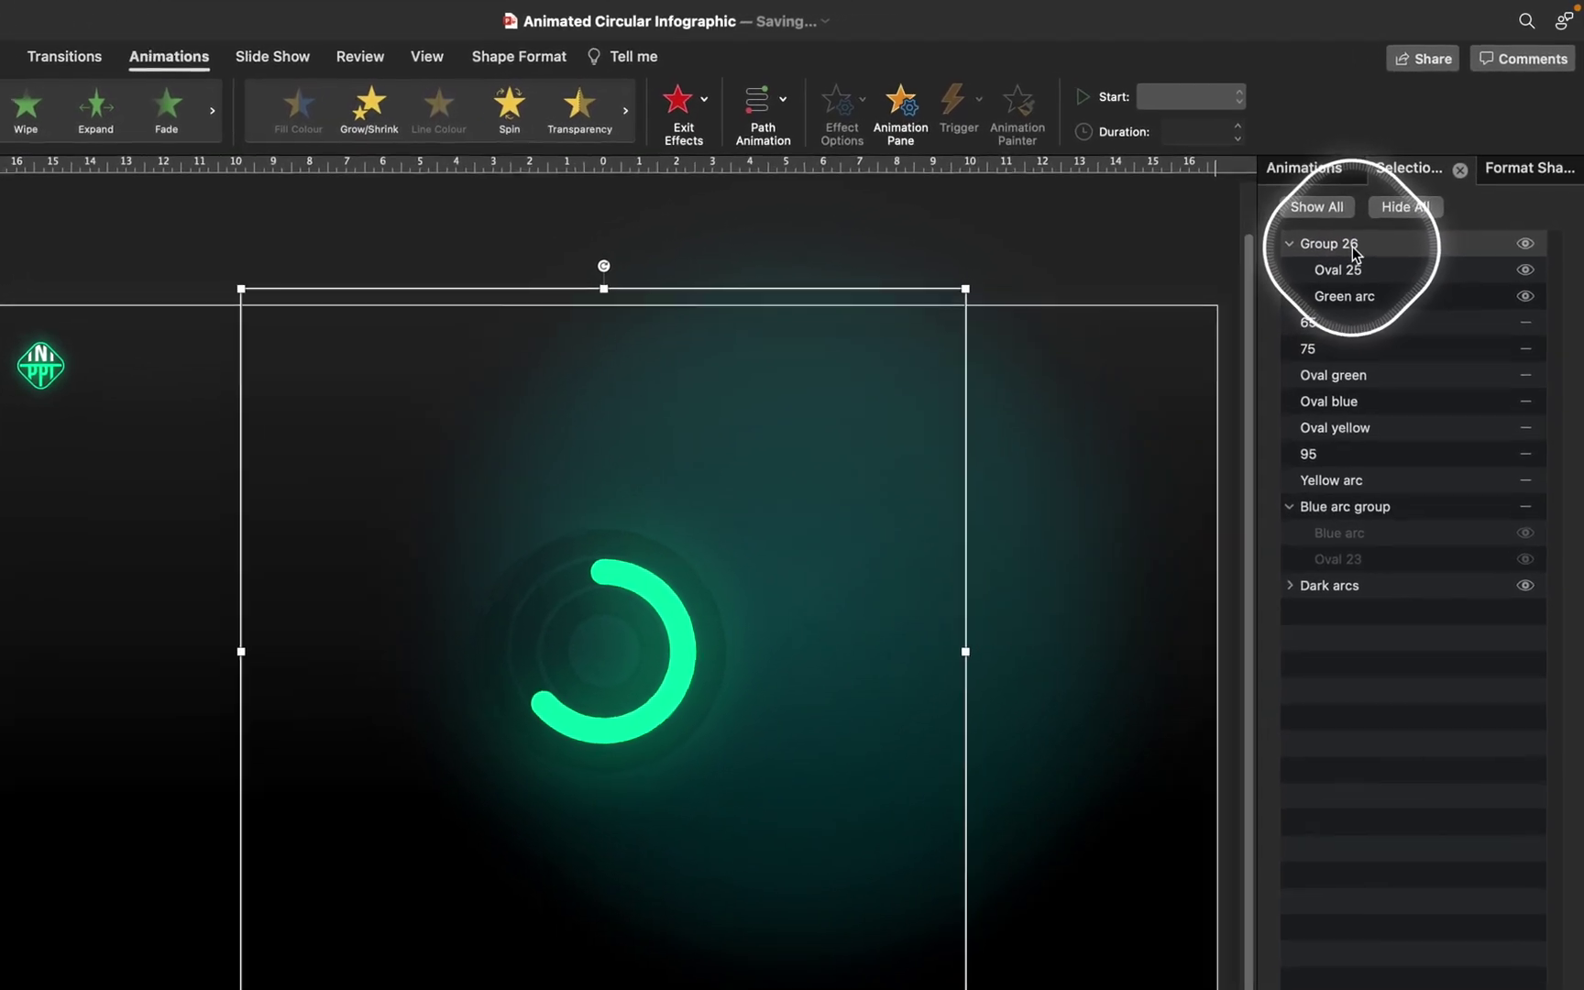
double_click(1362, 210)
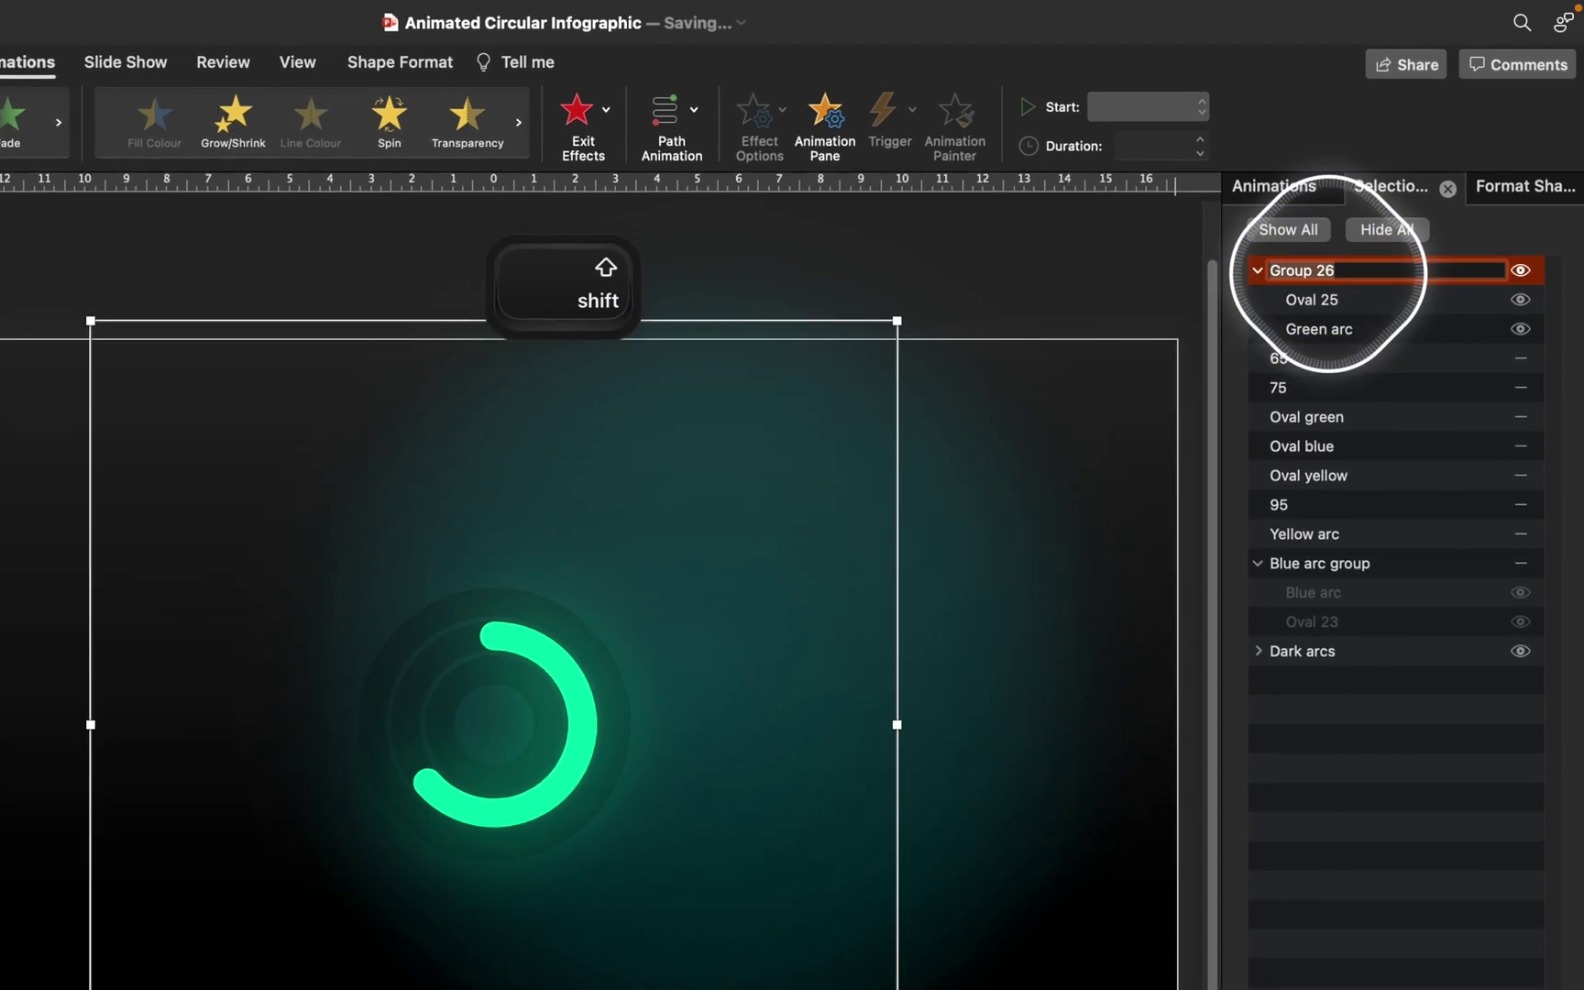
text(Green arc g)
Step: Hide the Green arc group and restack it just above Blue arc group
click(1316, 311)
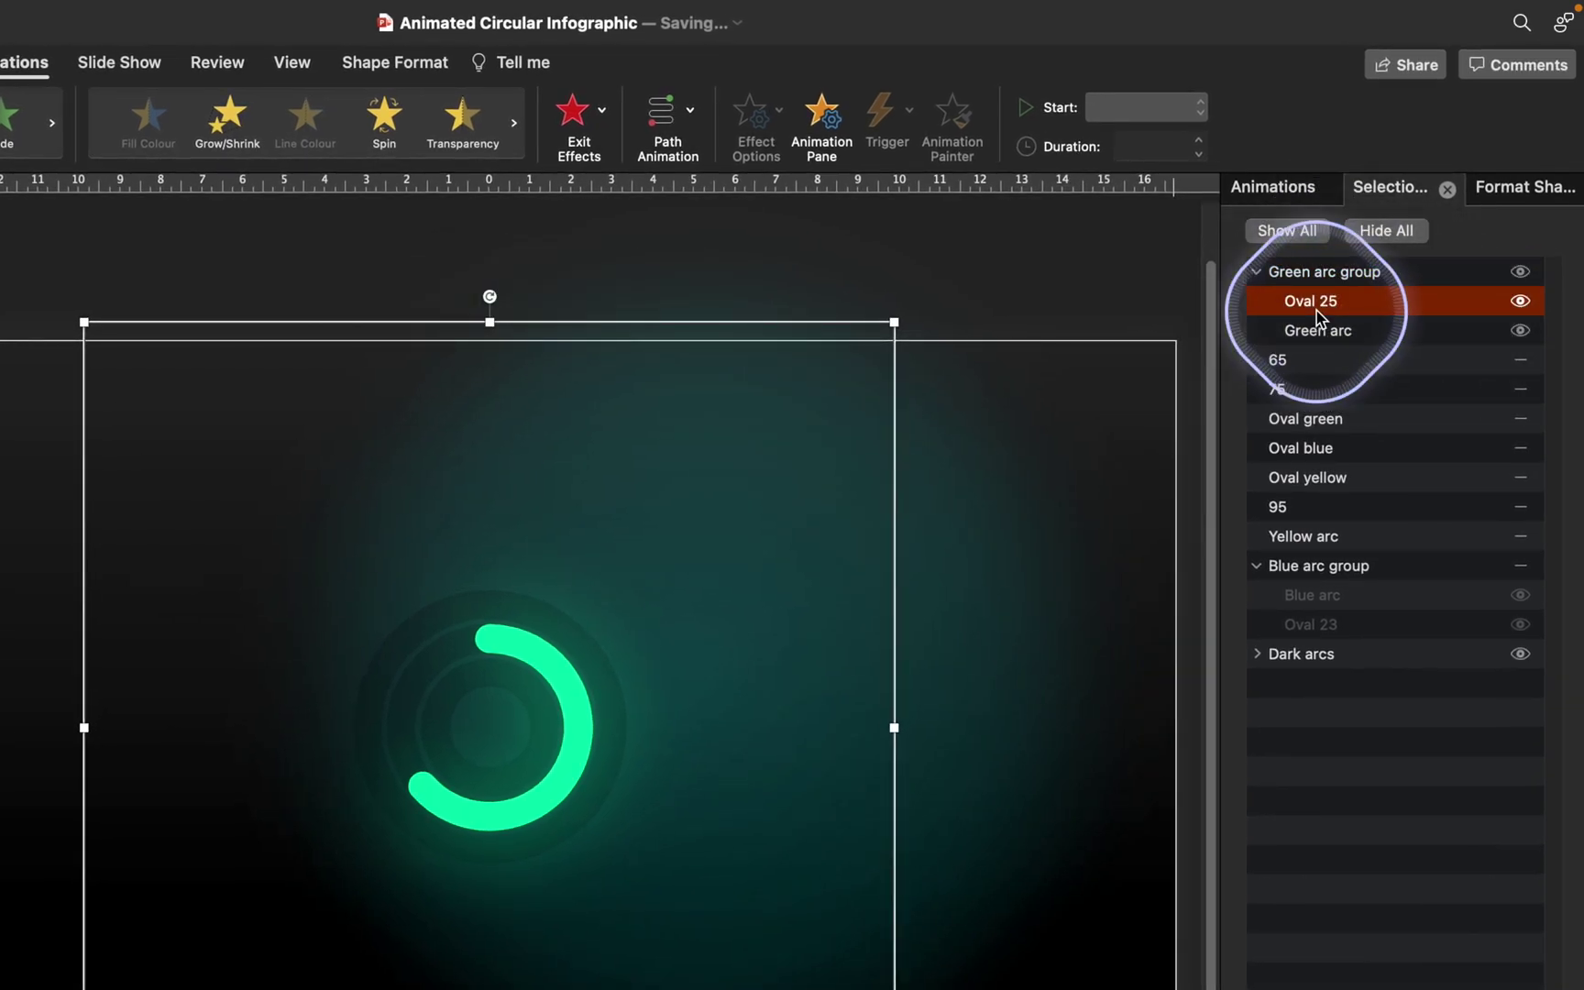
click(1519, 271)
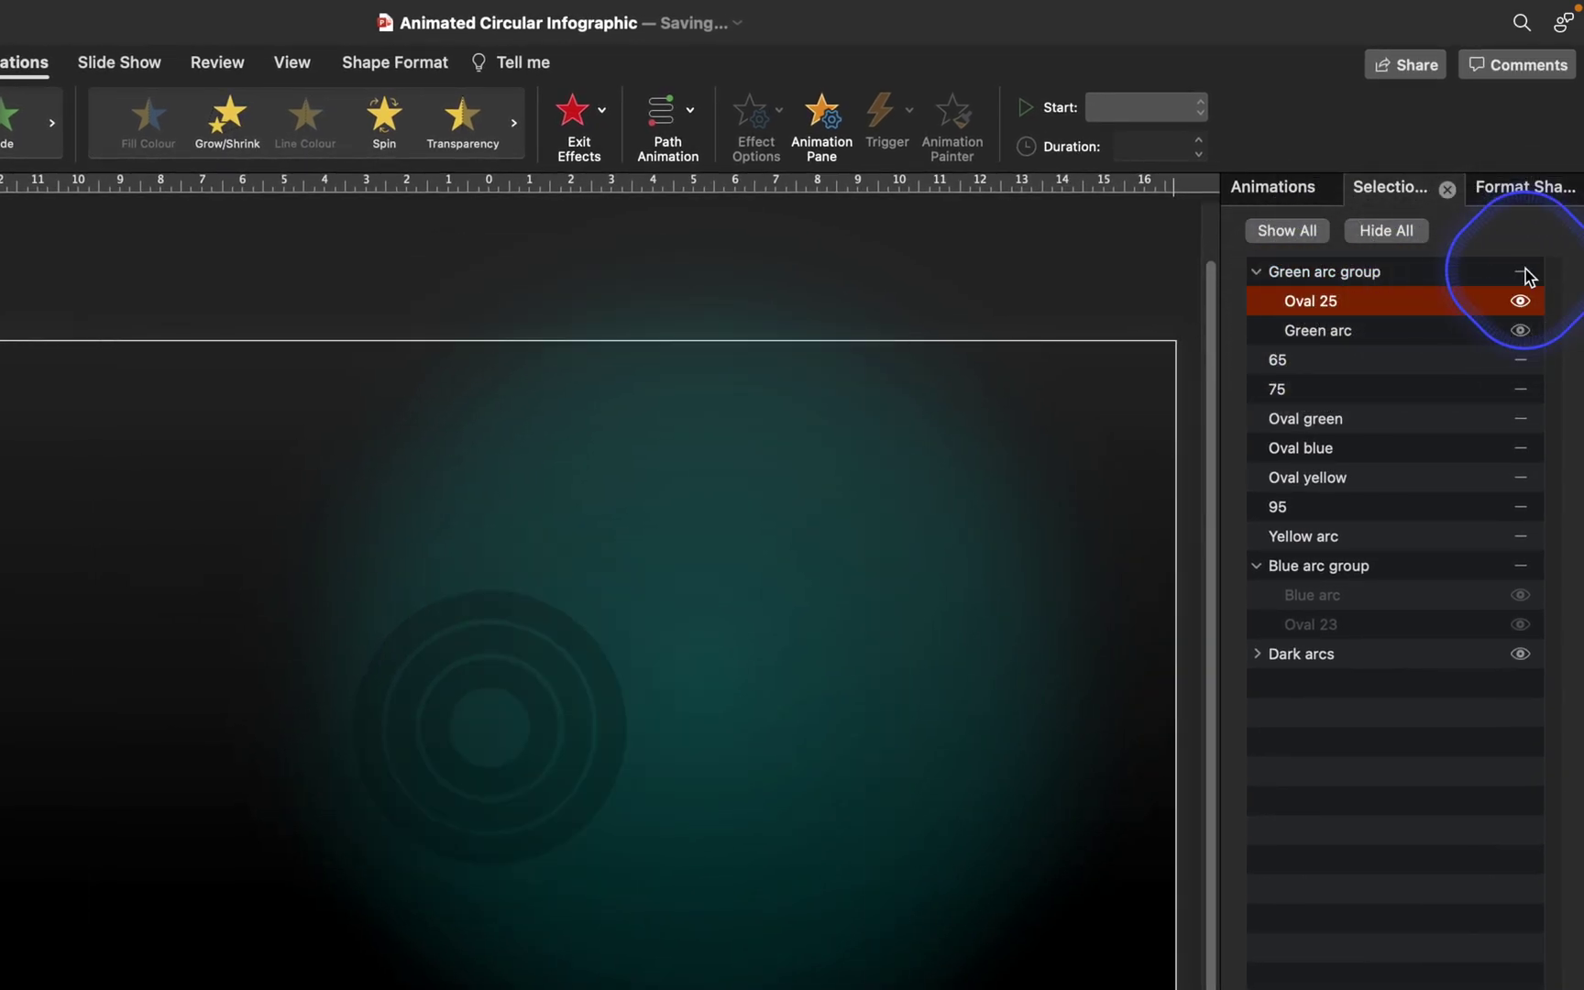
click(1259, 274)
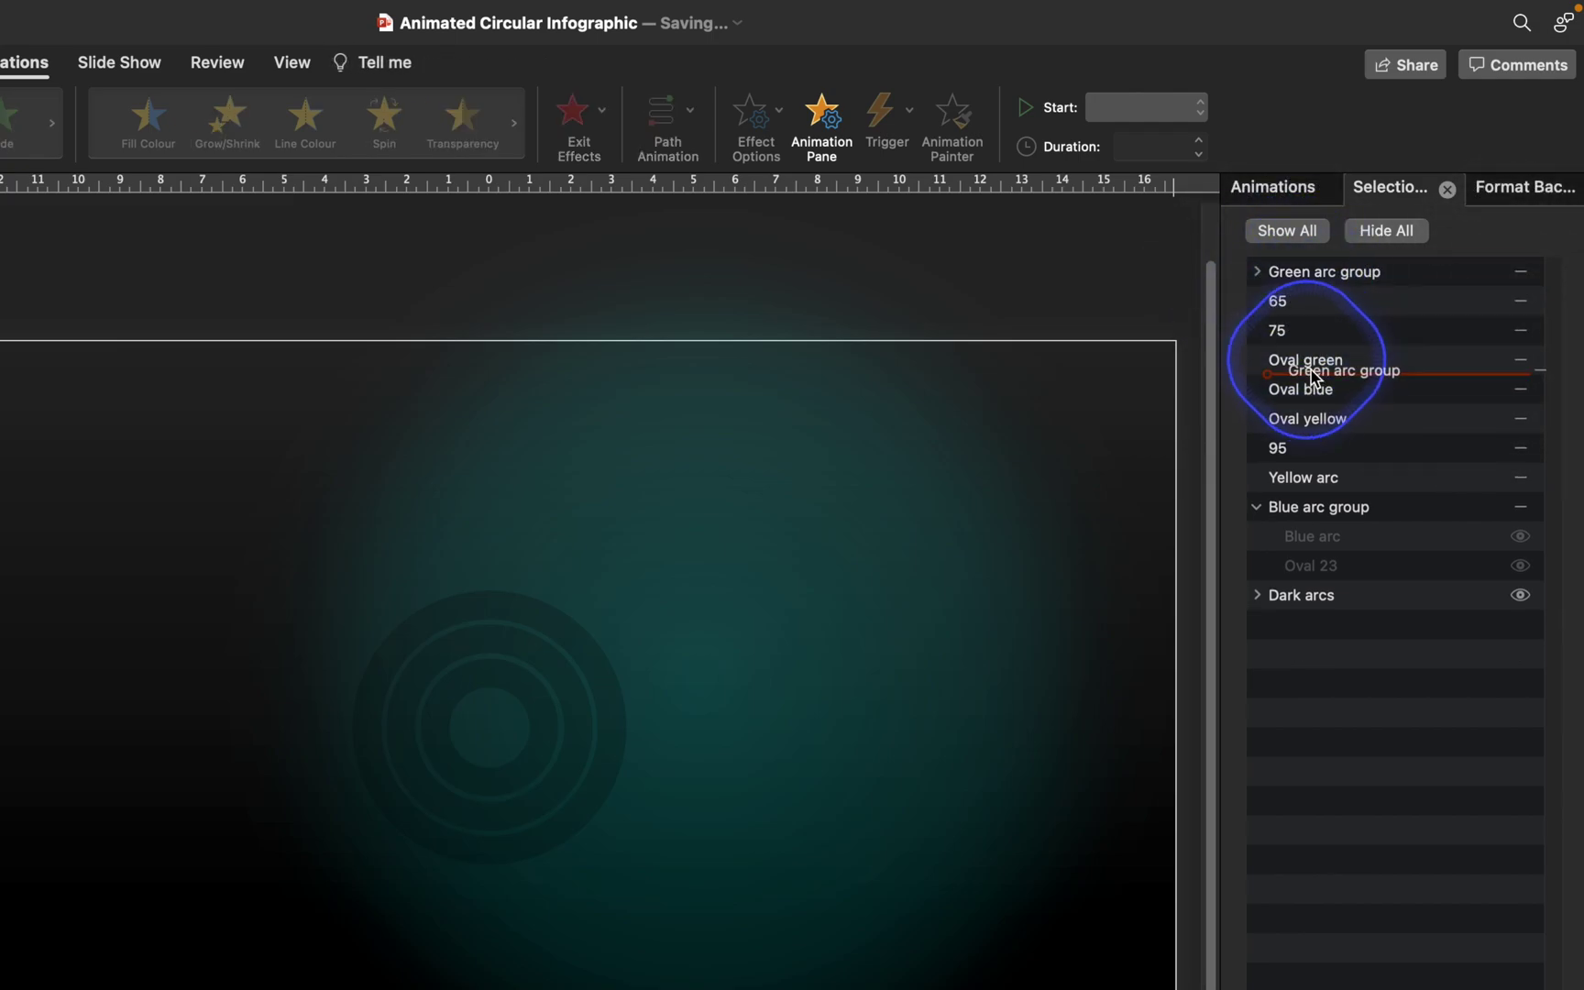
drag(1311, 371, 1289, 499)
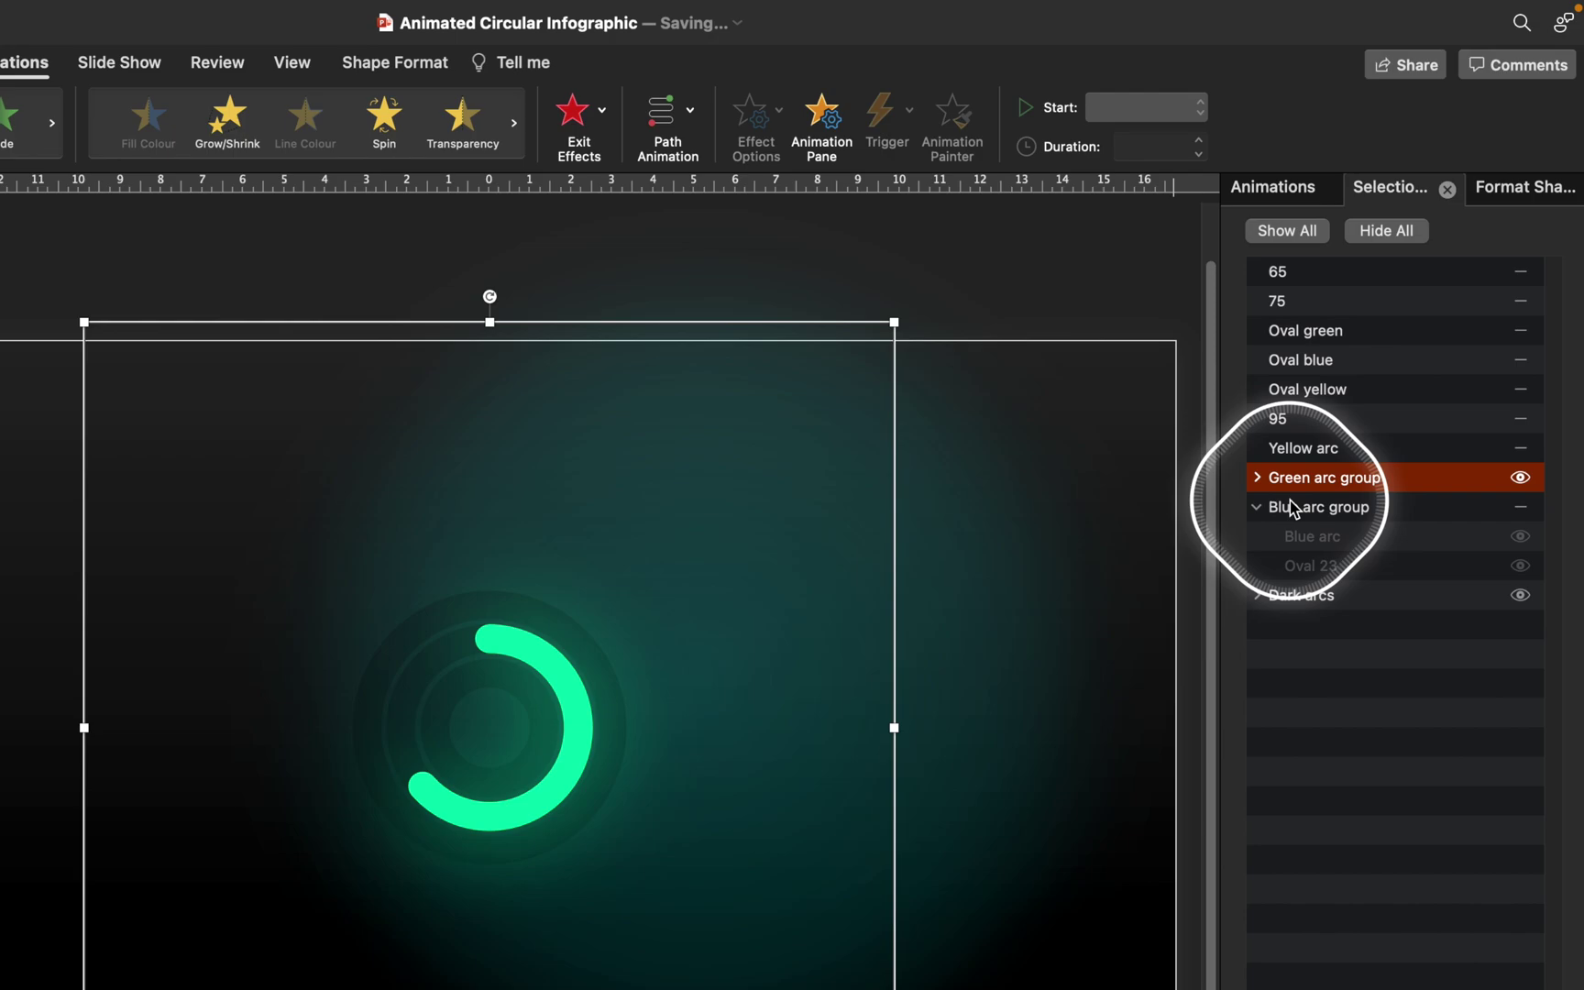
click(1521, 478)
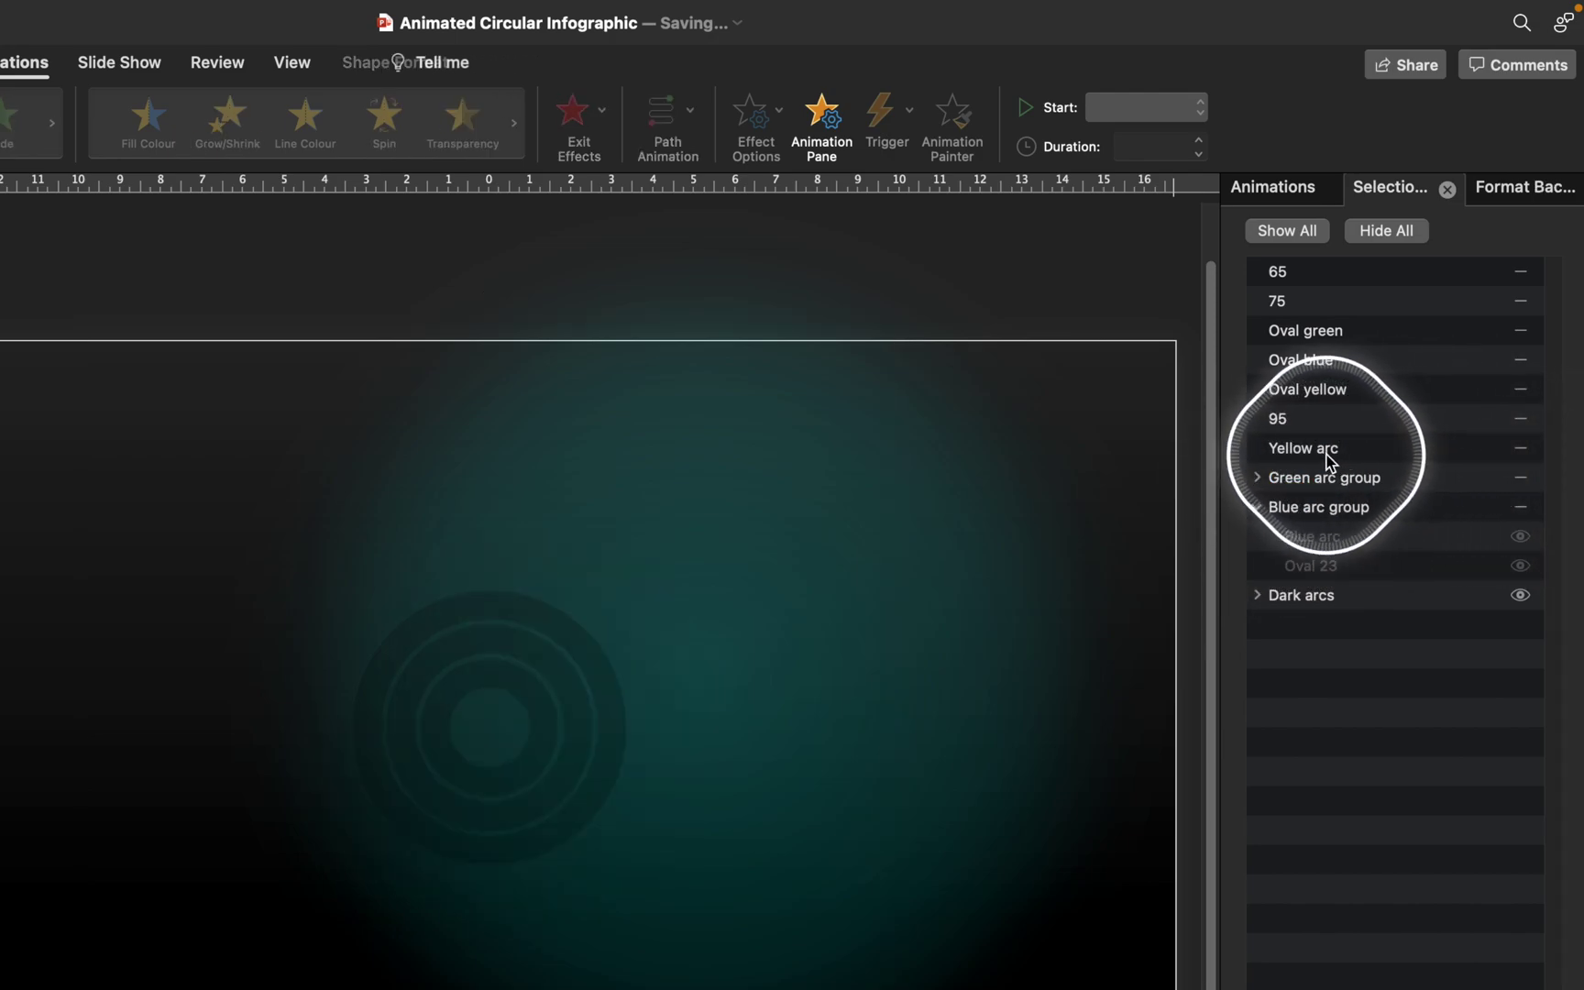
Step: Paste an oval over the yellow arc and group them as 'Yellow arc group'
click(1520, 450)
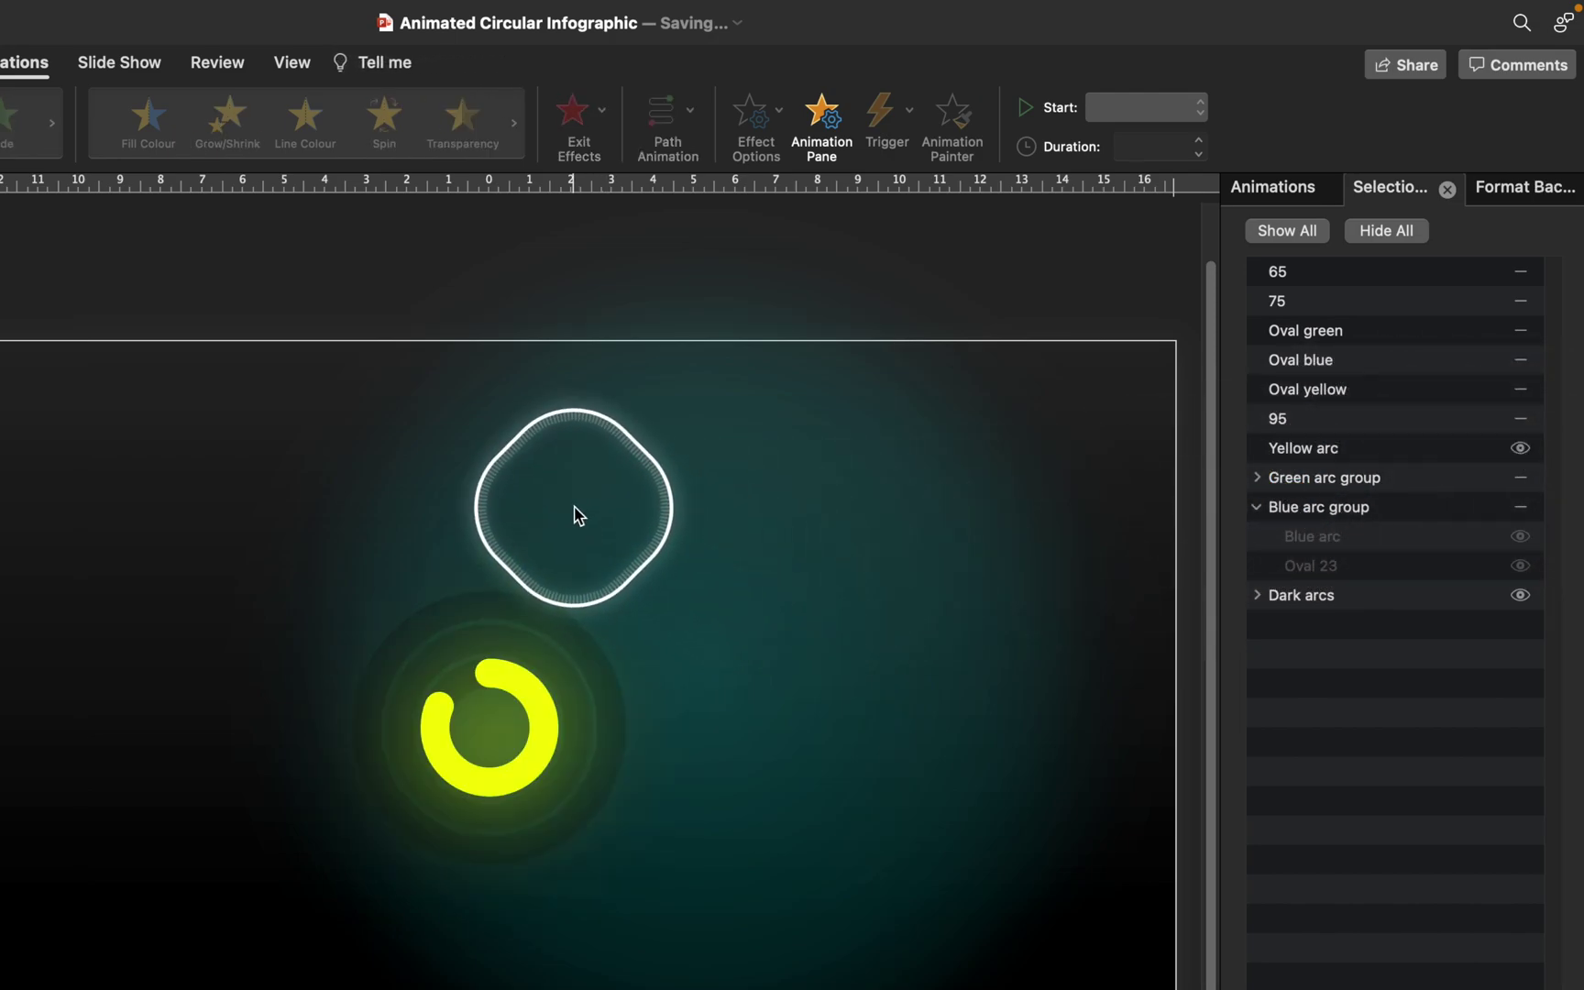
key(cmd+v)
drag(605, 525, 24, 313)
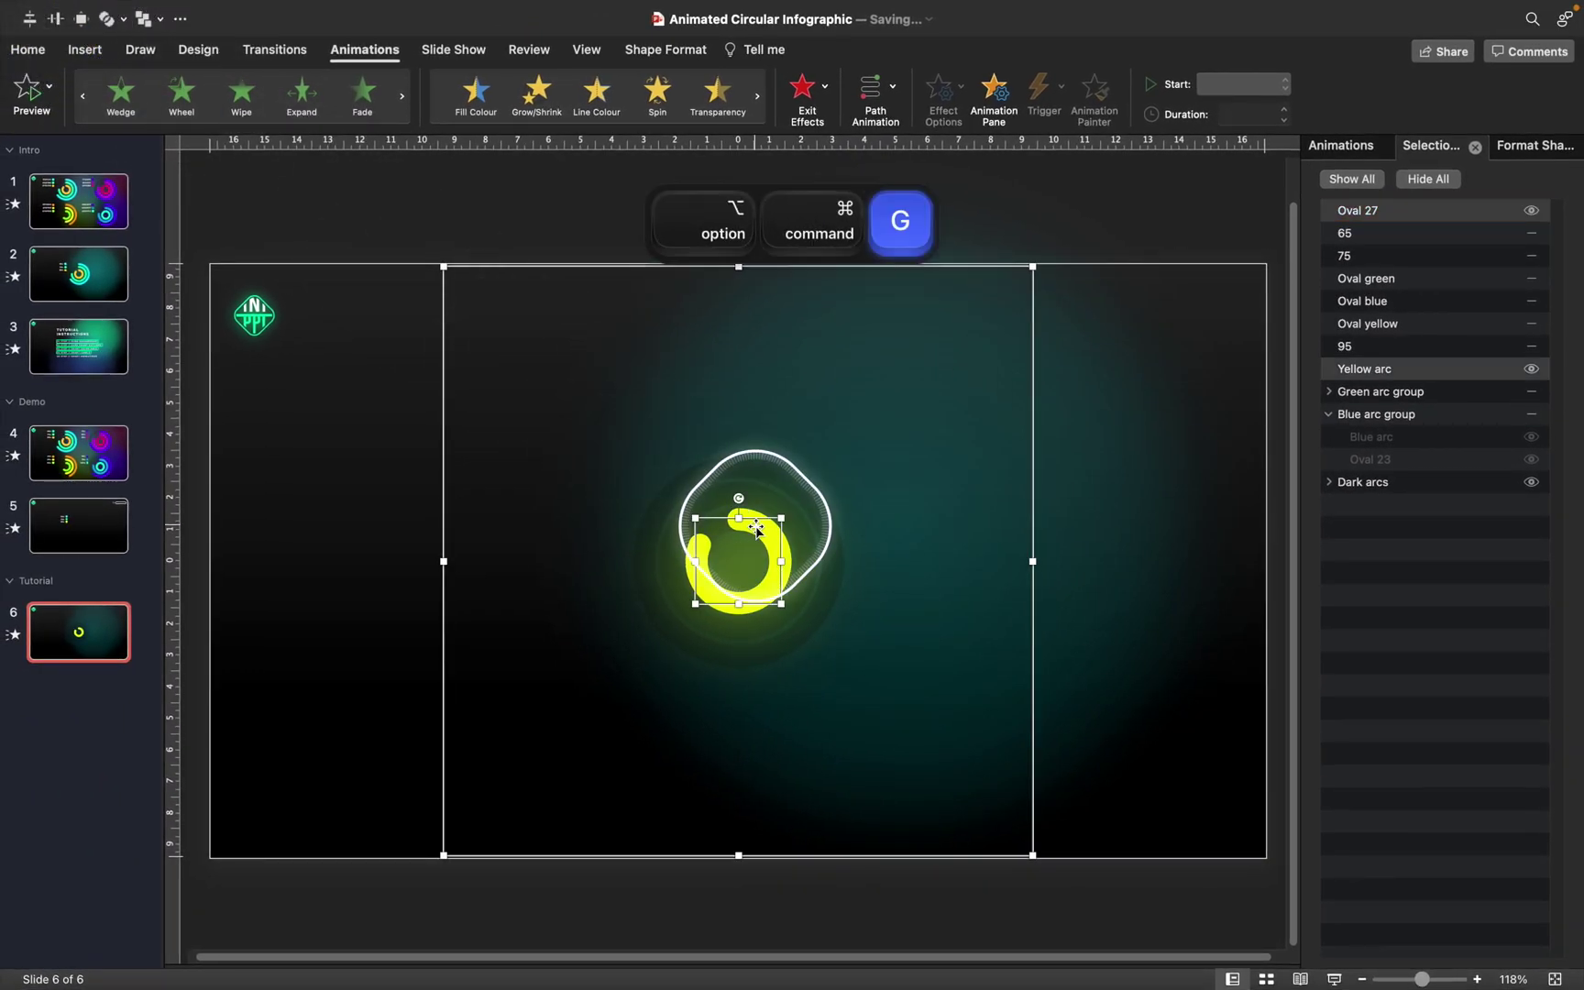
key(super+alt+g)
double_click(1361, 210)
text(Yellow ar)
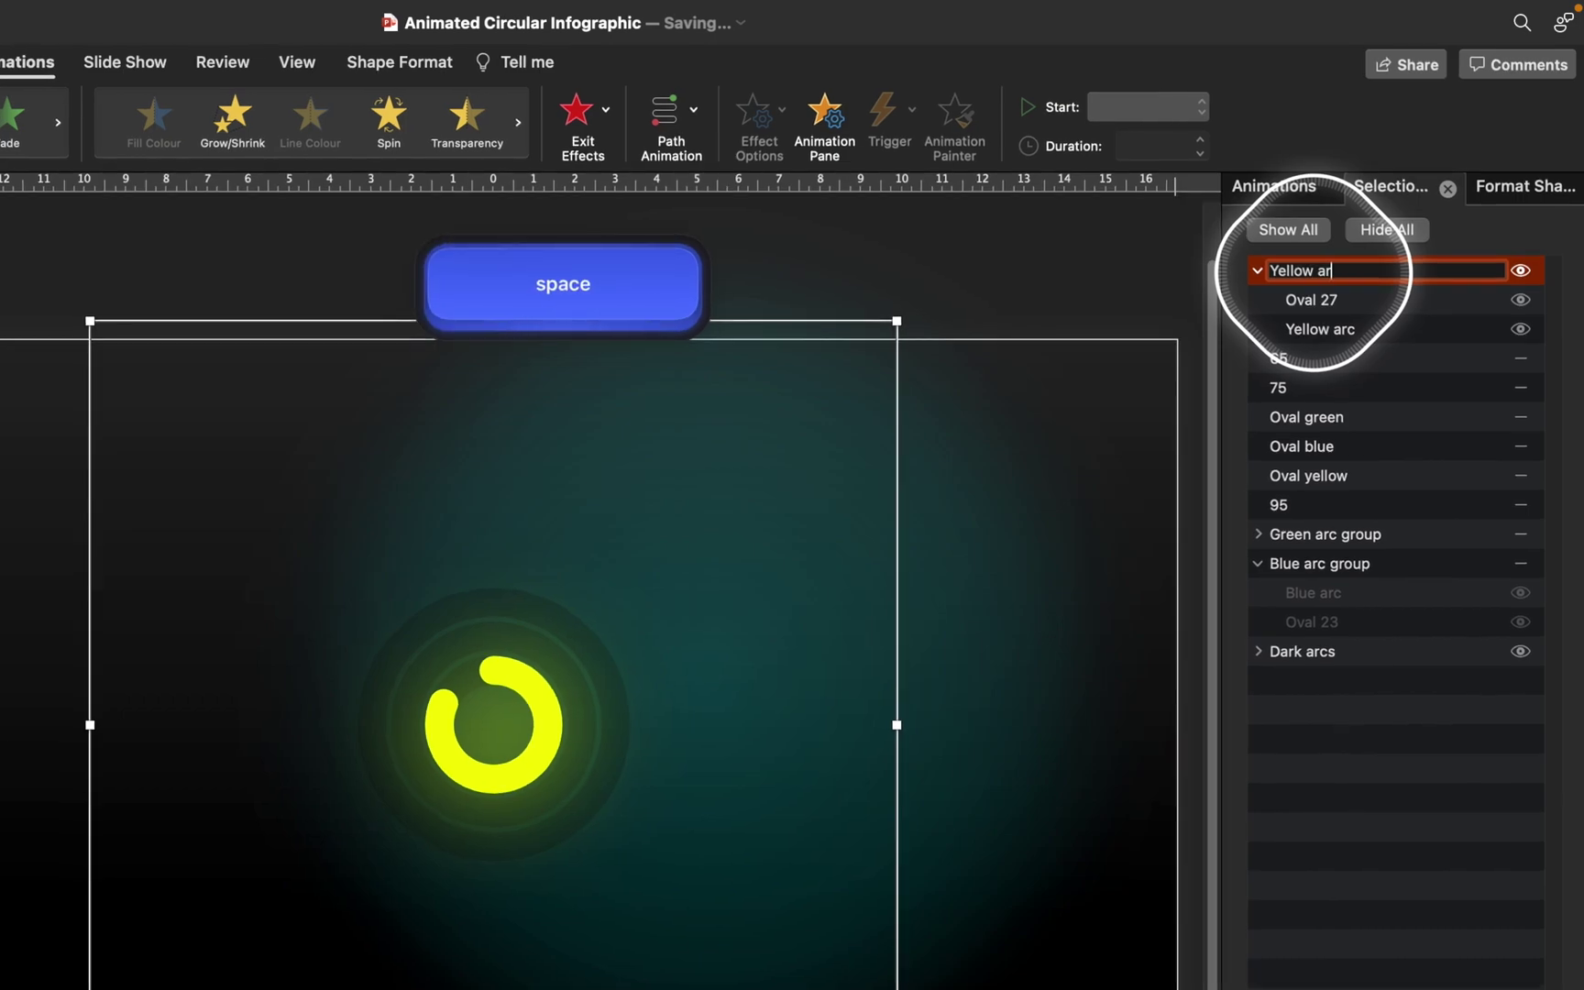
text(c group)
key(Return)
Step: Move Yellow arc group just below 95 and toggle the arc groups' visibility
click(1257, 271)
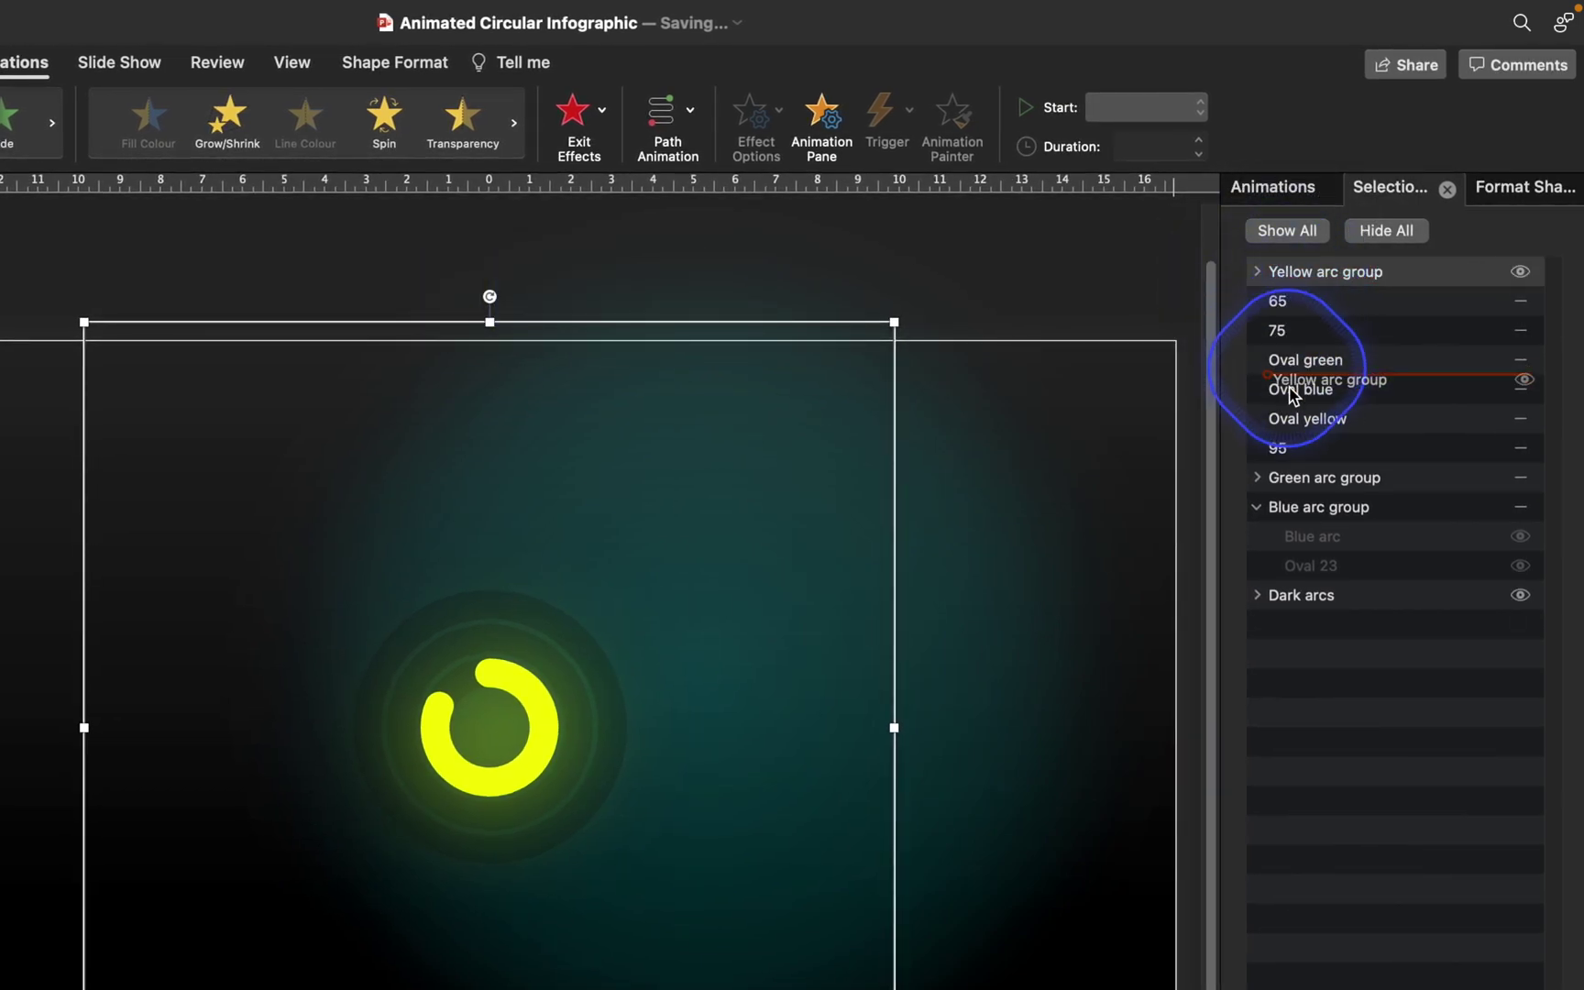
drag(1281, 478, 1283, 480)
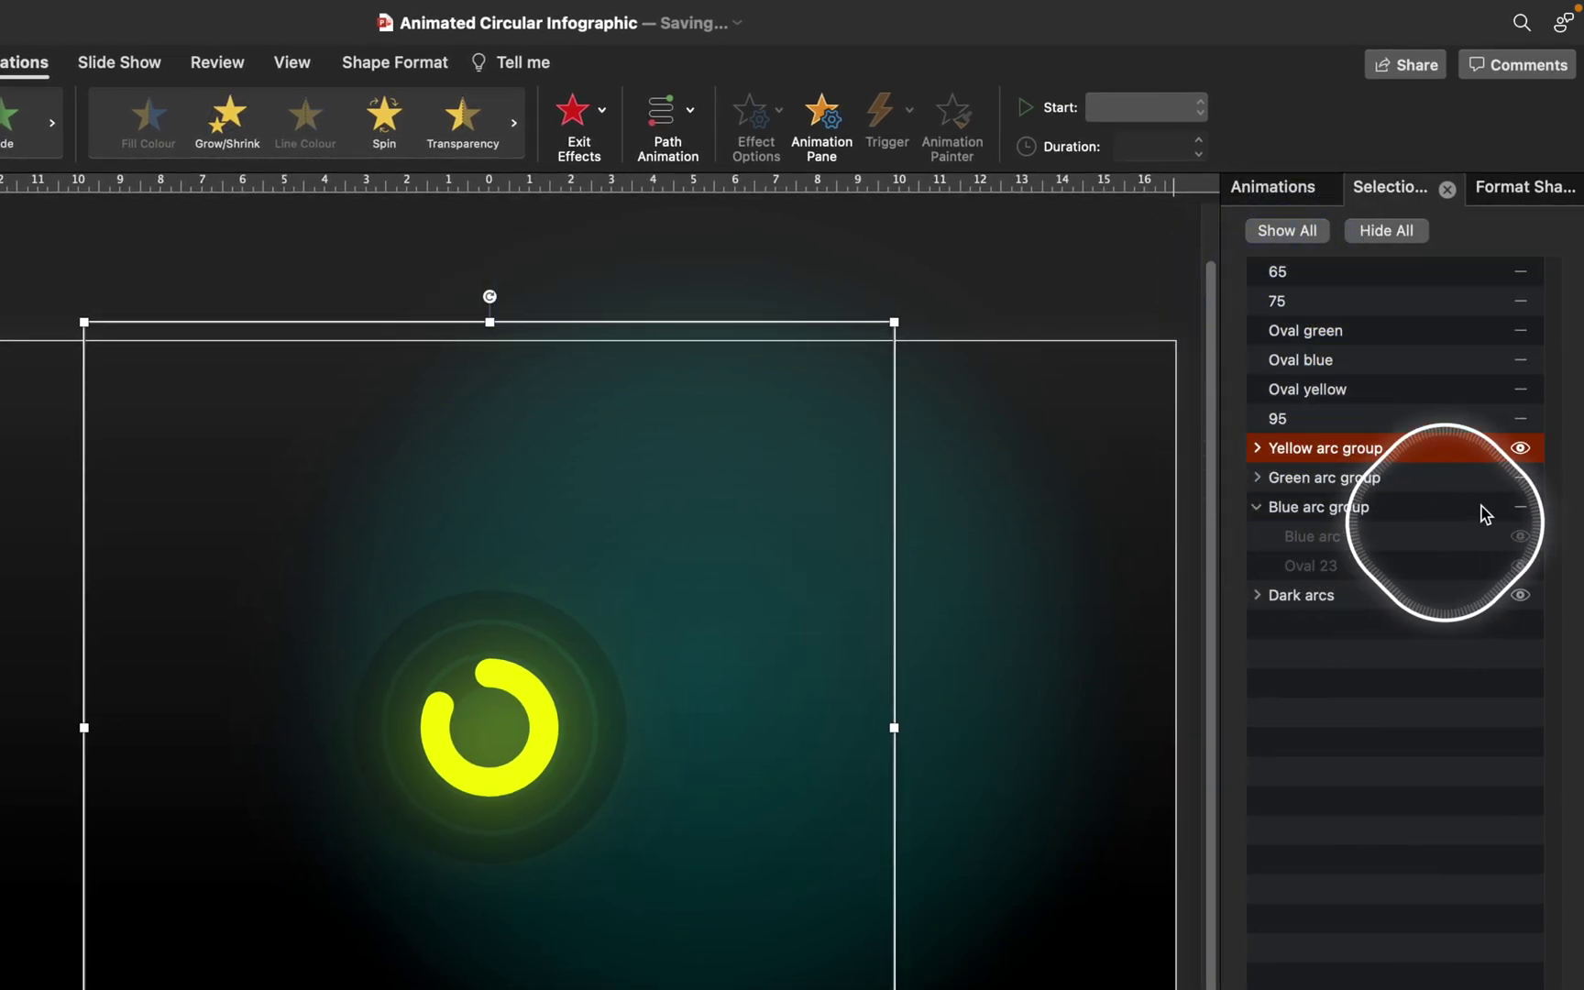
click(1519, 477)
click(1519, 507)
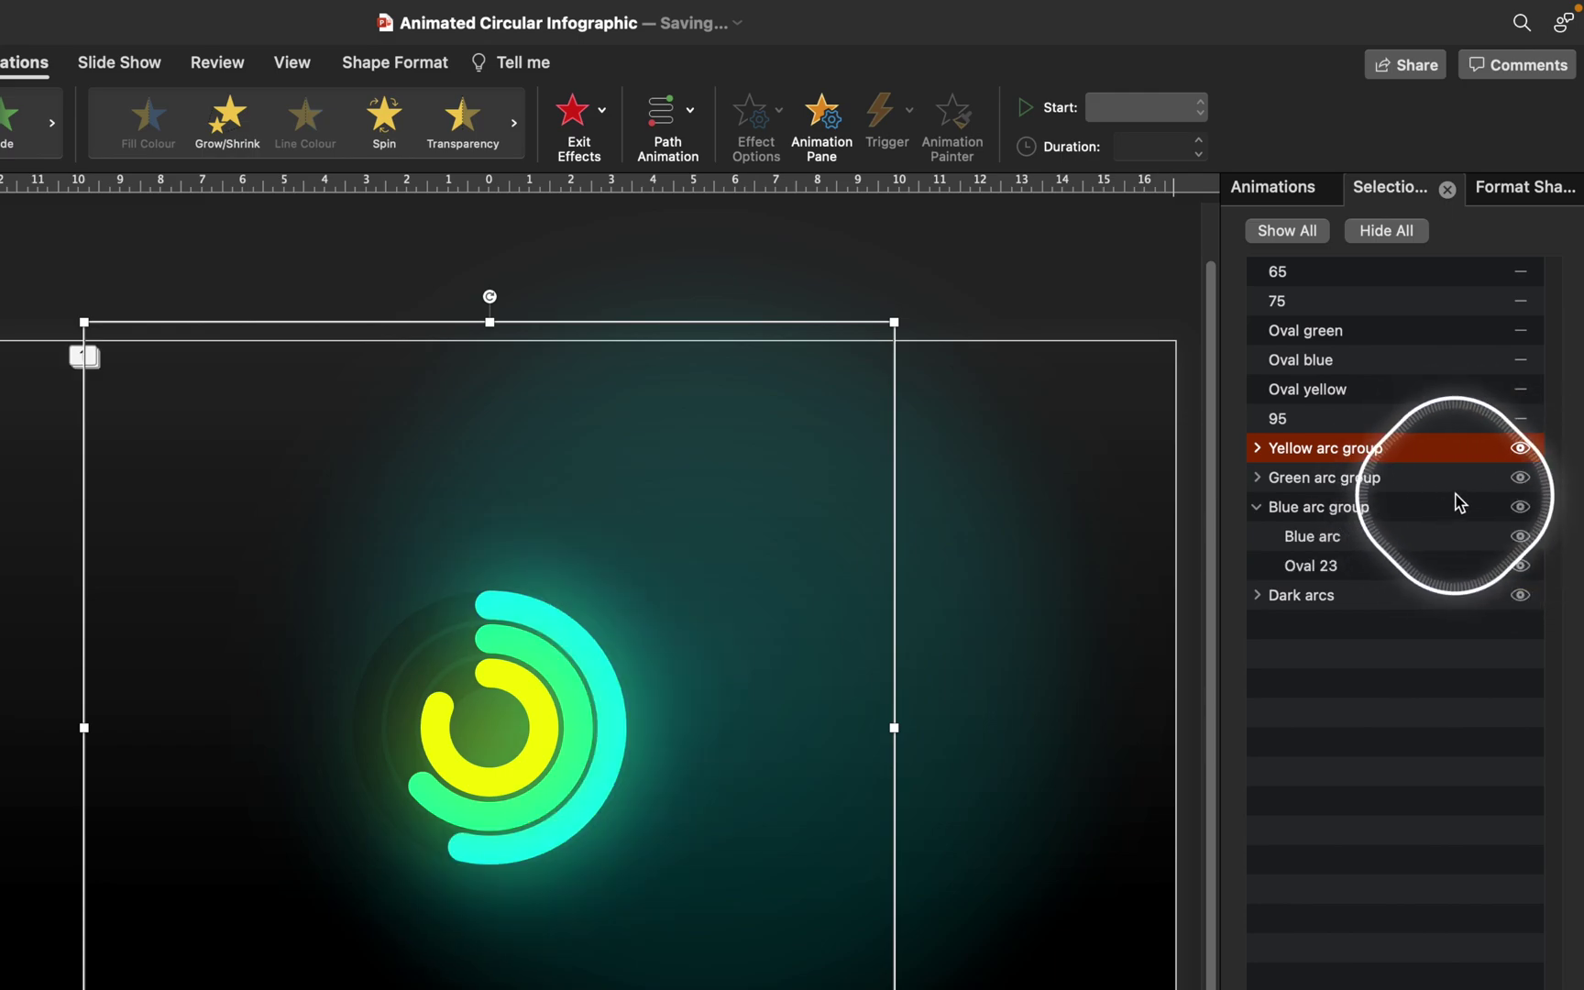
click(1519, 505)
click(1520, 480)
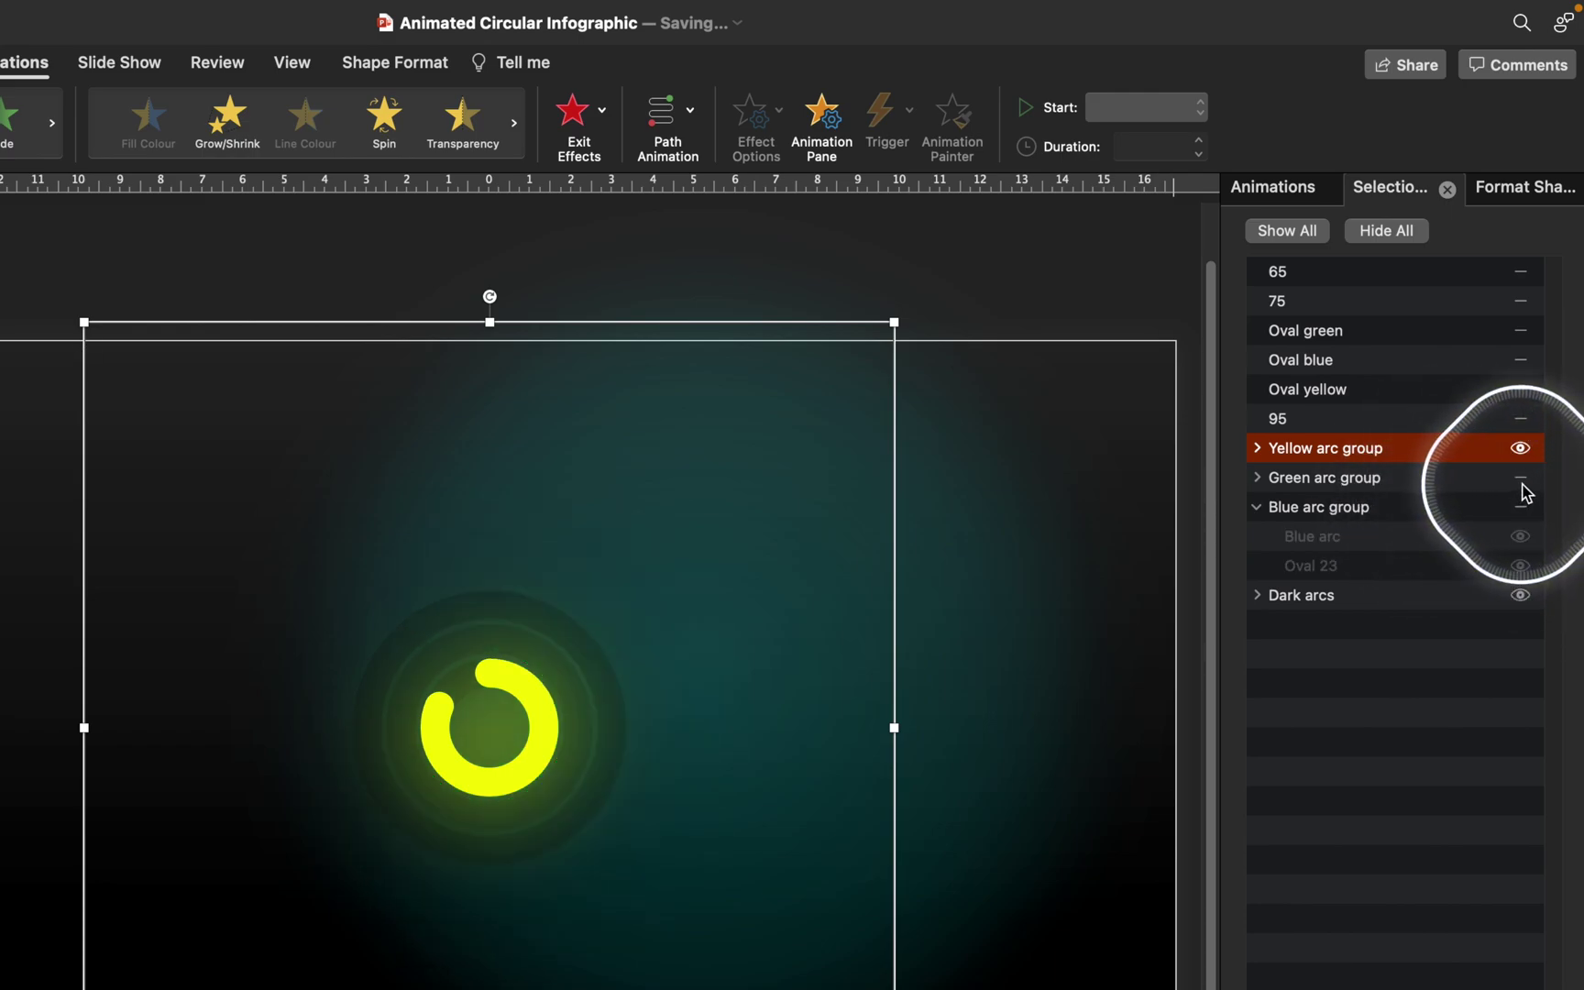
click(1520, 449)
Step: Copy the Blue arc group's animations onto the Green arc group with Animation Painter, then review the animation list
click(1430, 509)
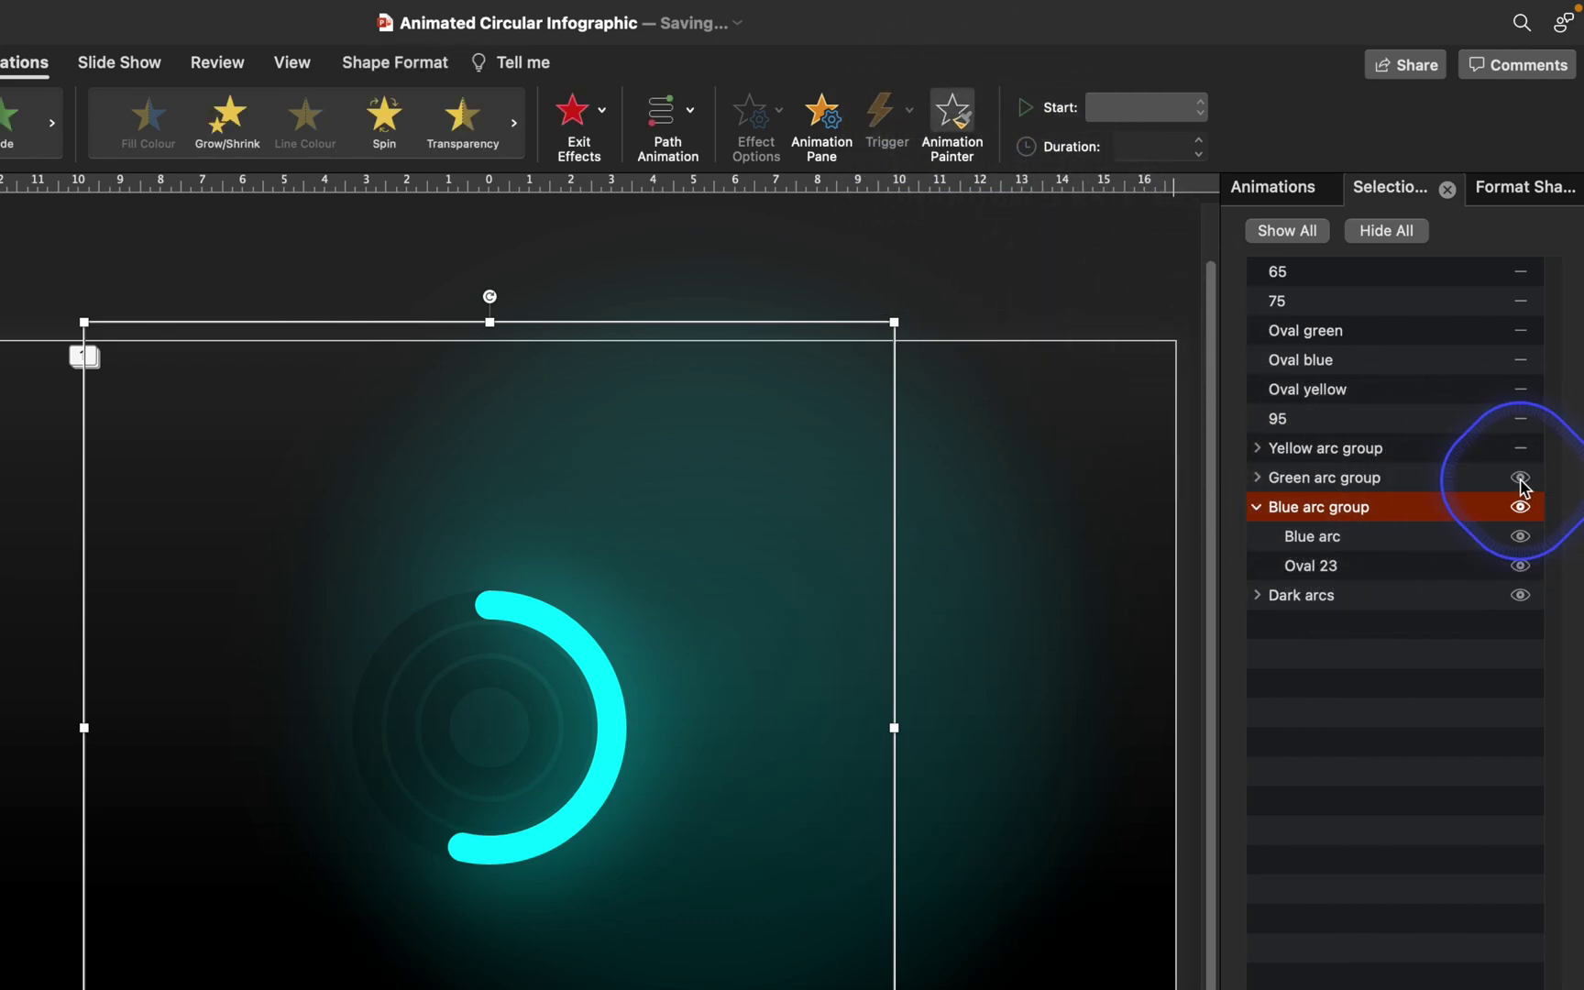
click(1520, 477)
click(559, 683)
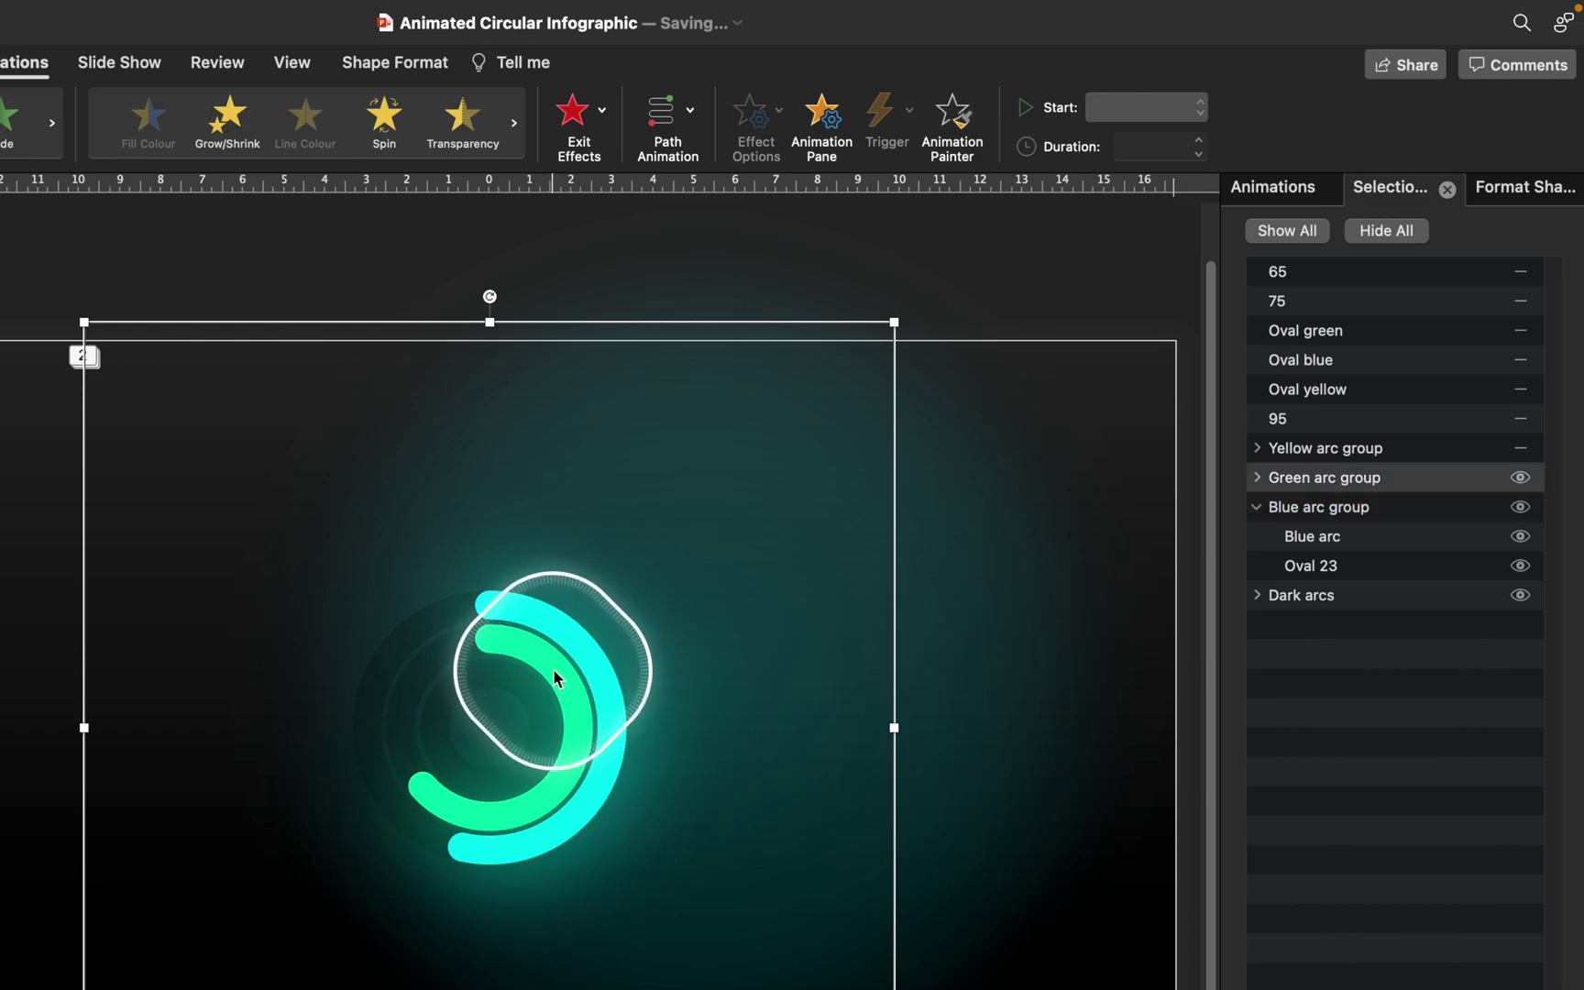
click(1266, 186)
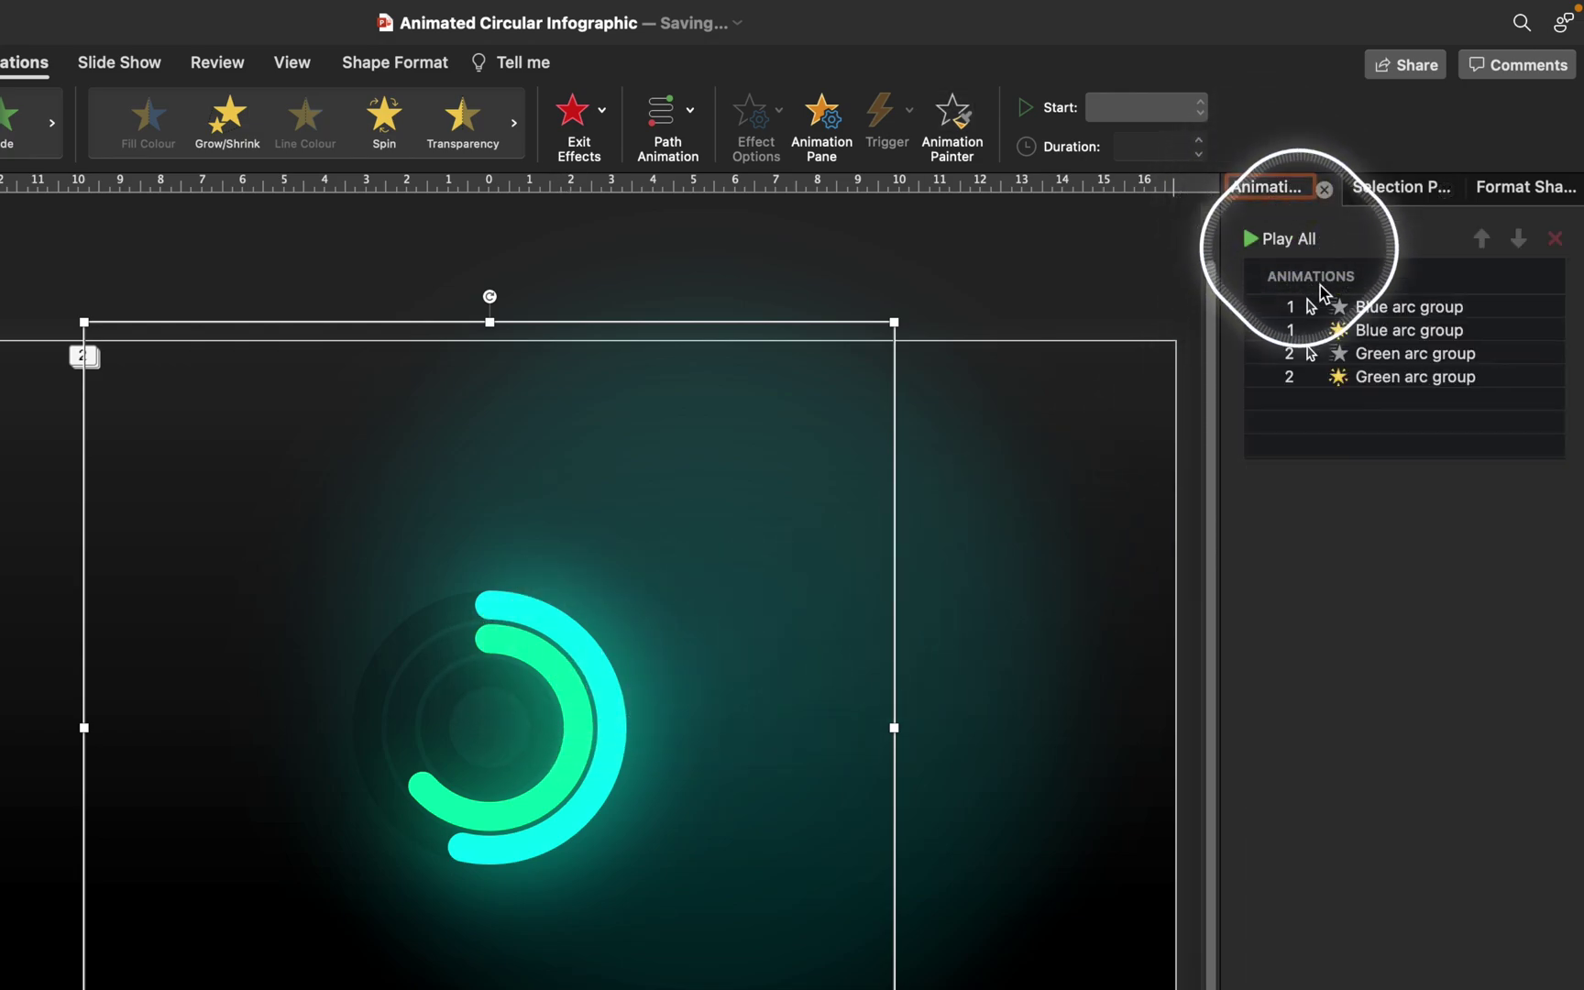
click(1379, 193)
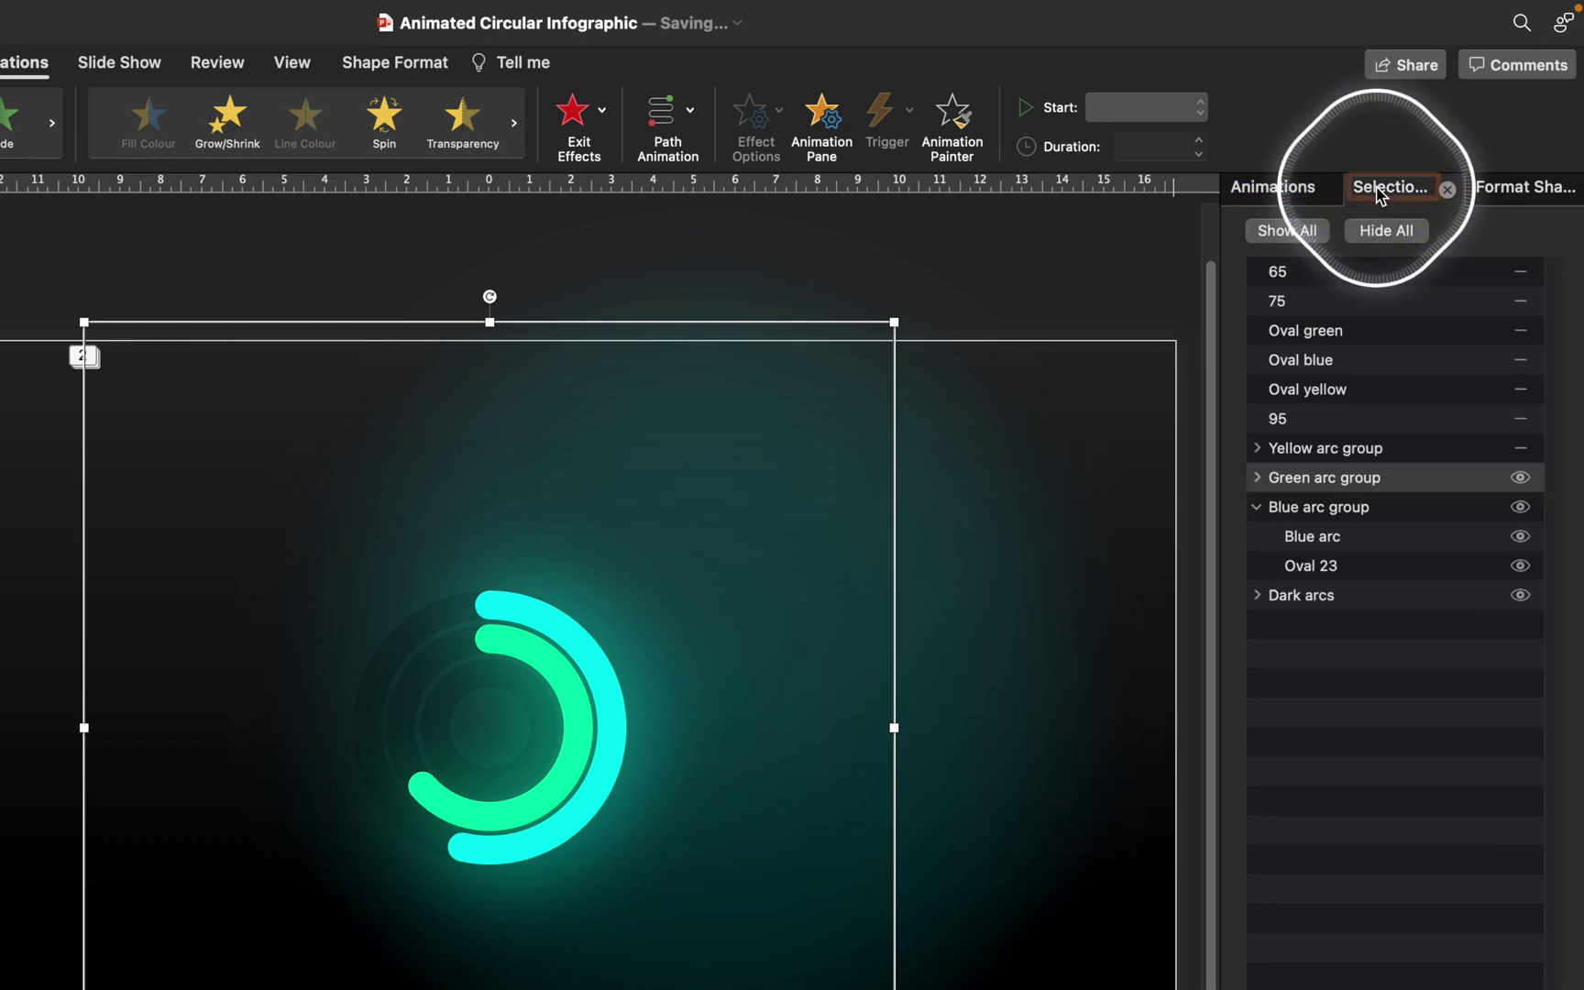
click(1520, 507)
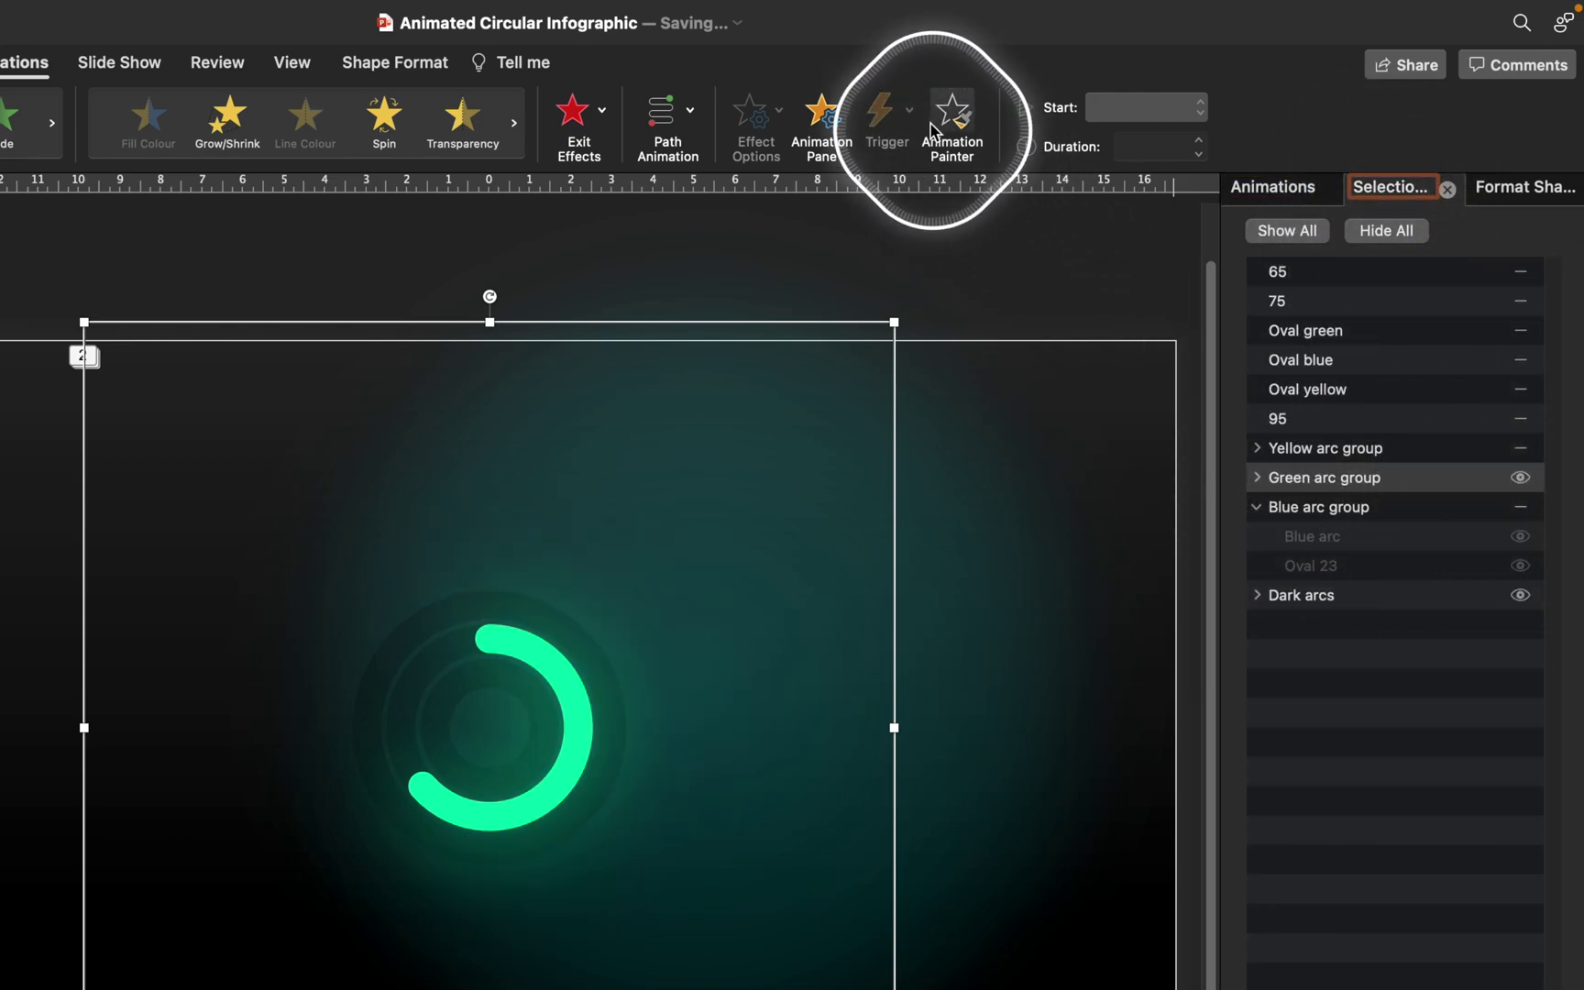
click(1519, 449)
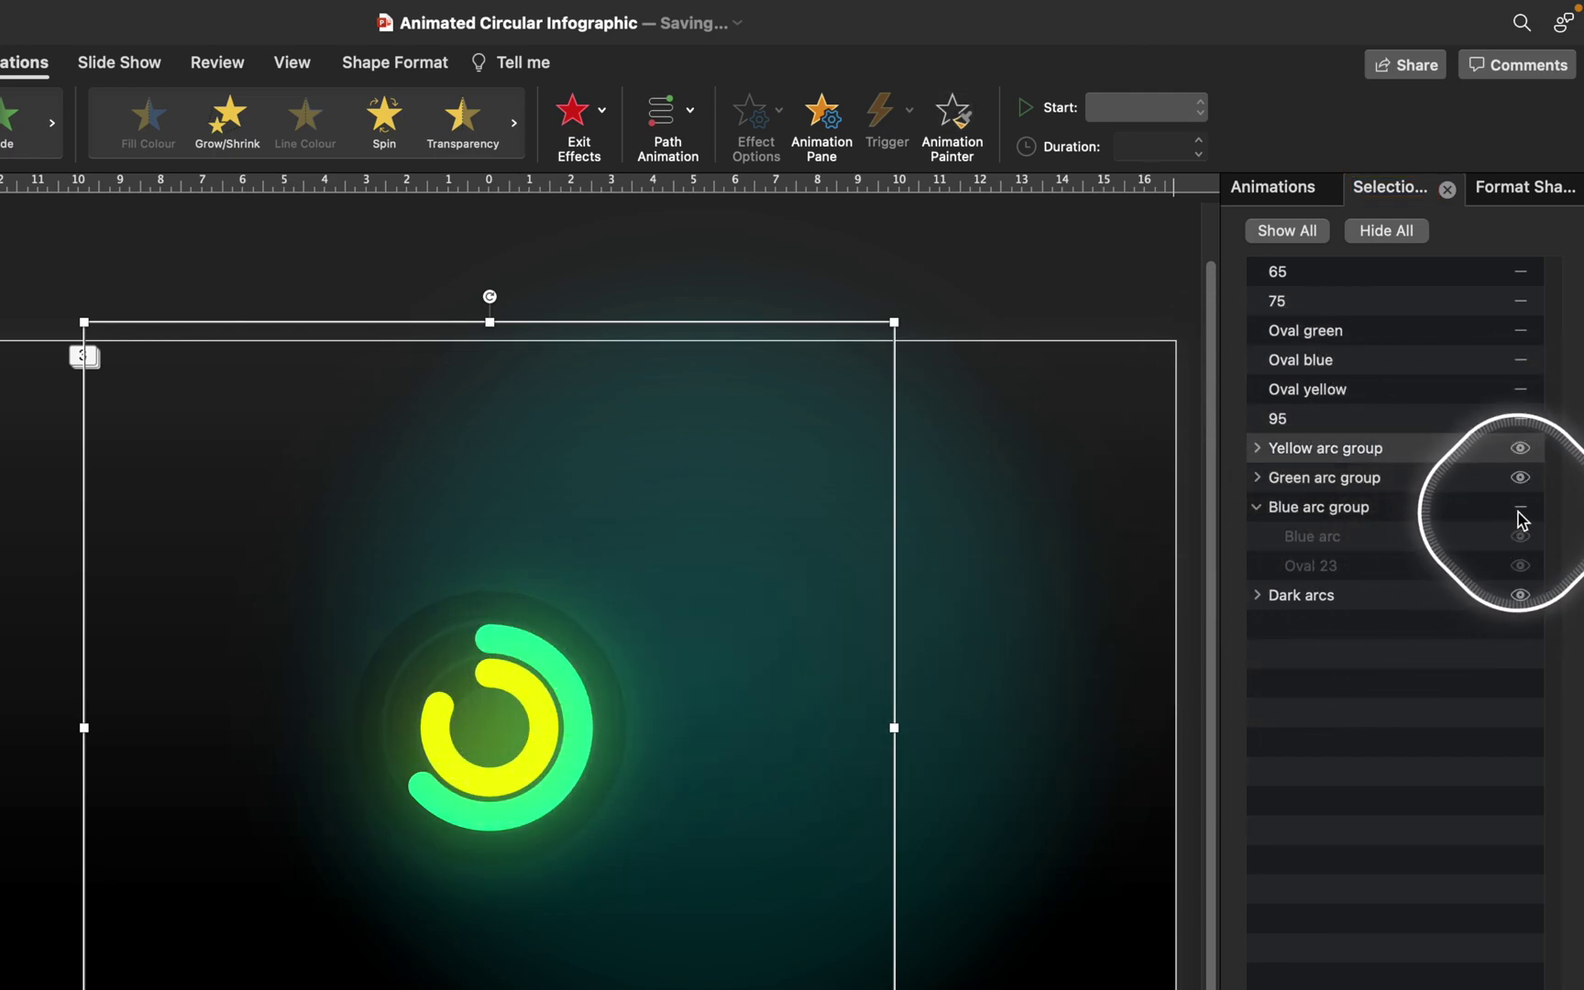
click(1279, 187)
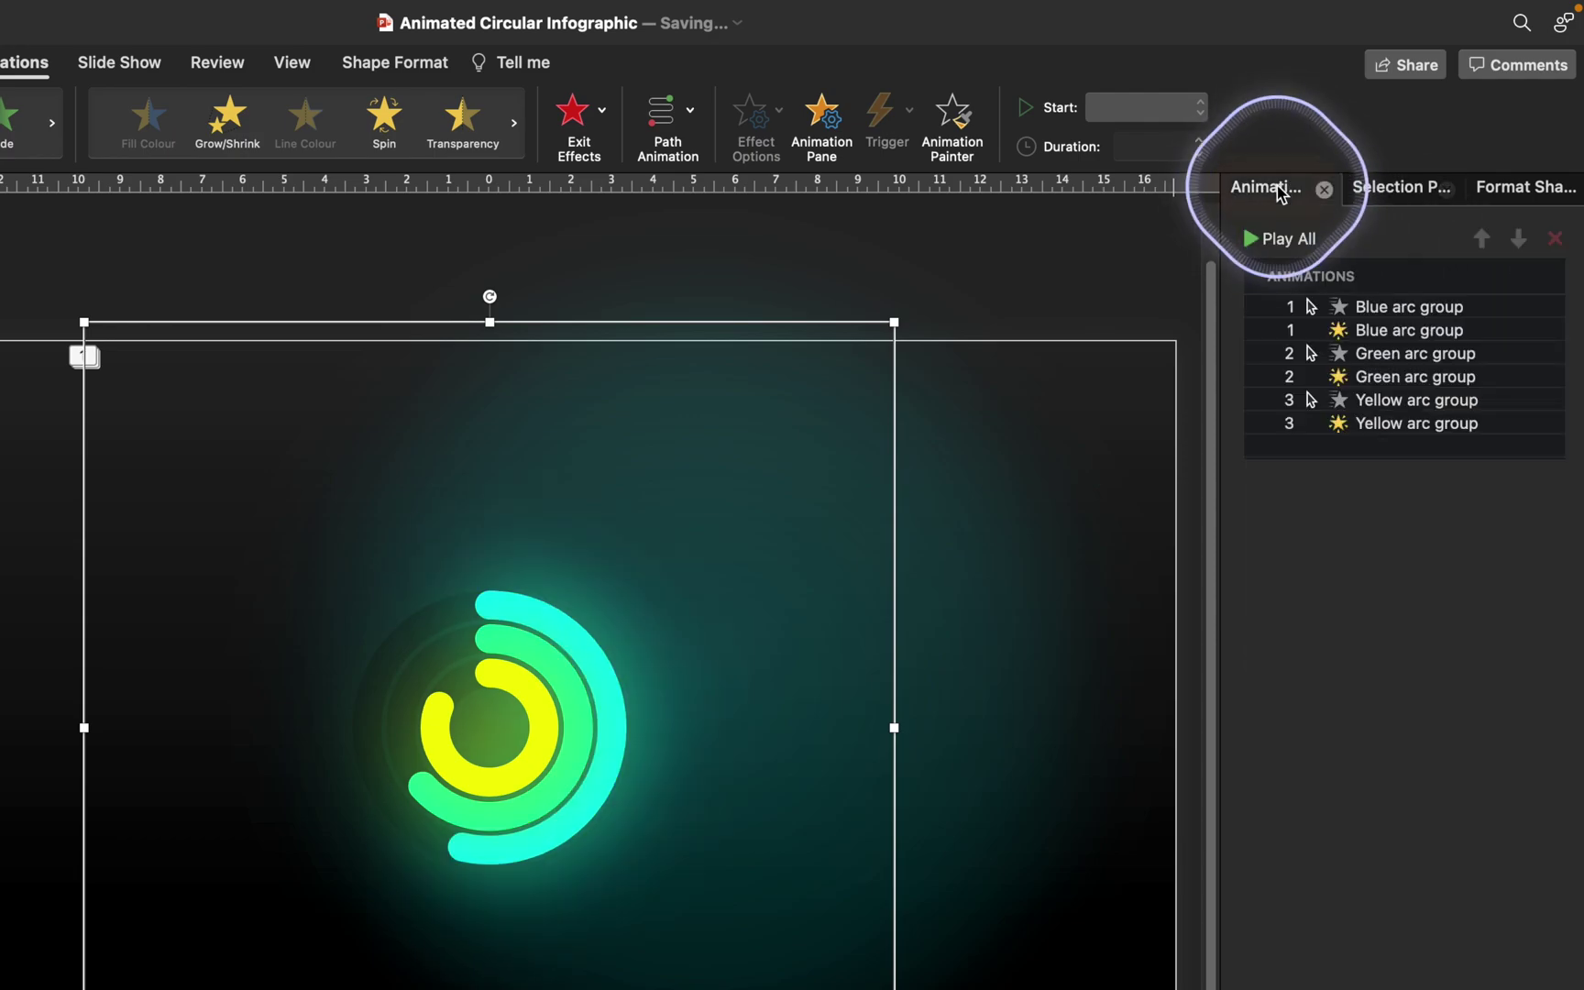
Step: Preview the animations and move the Yellow arc group's animation pair to the top
click(1253, 240)
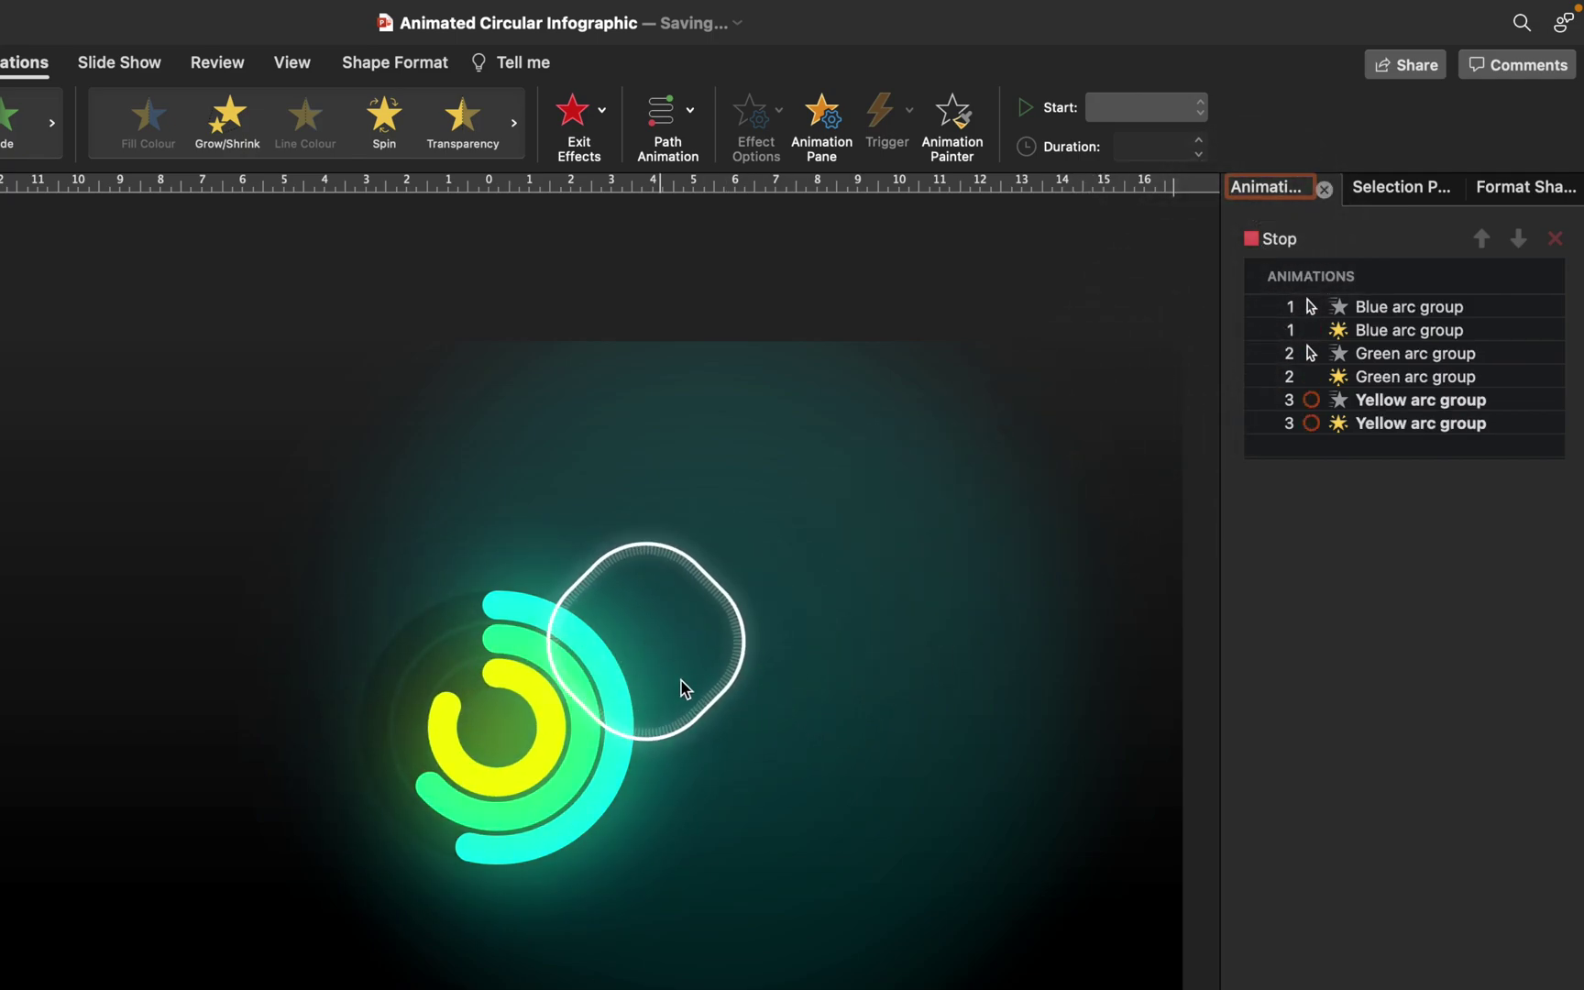
click(1399, 404)
shift+click(1398, 423)
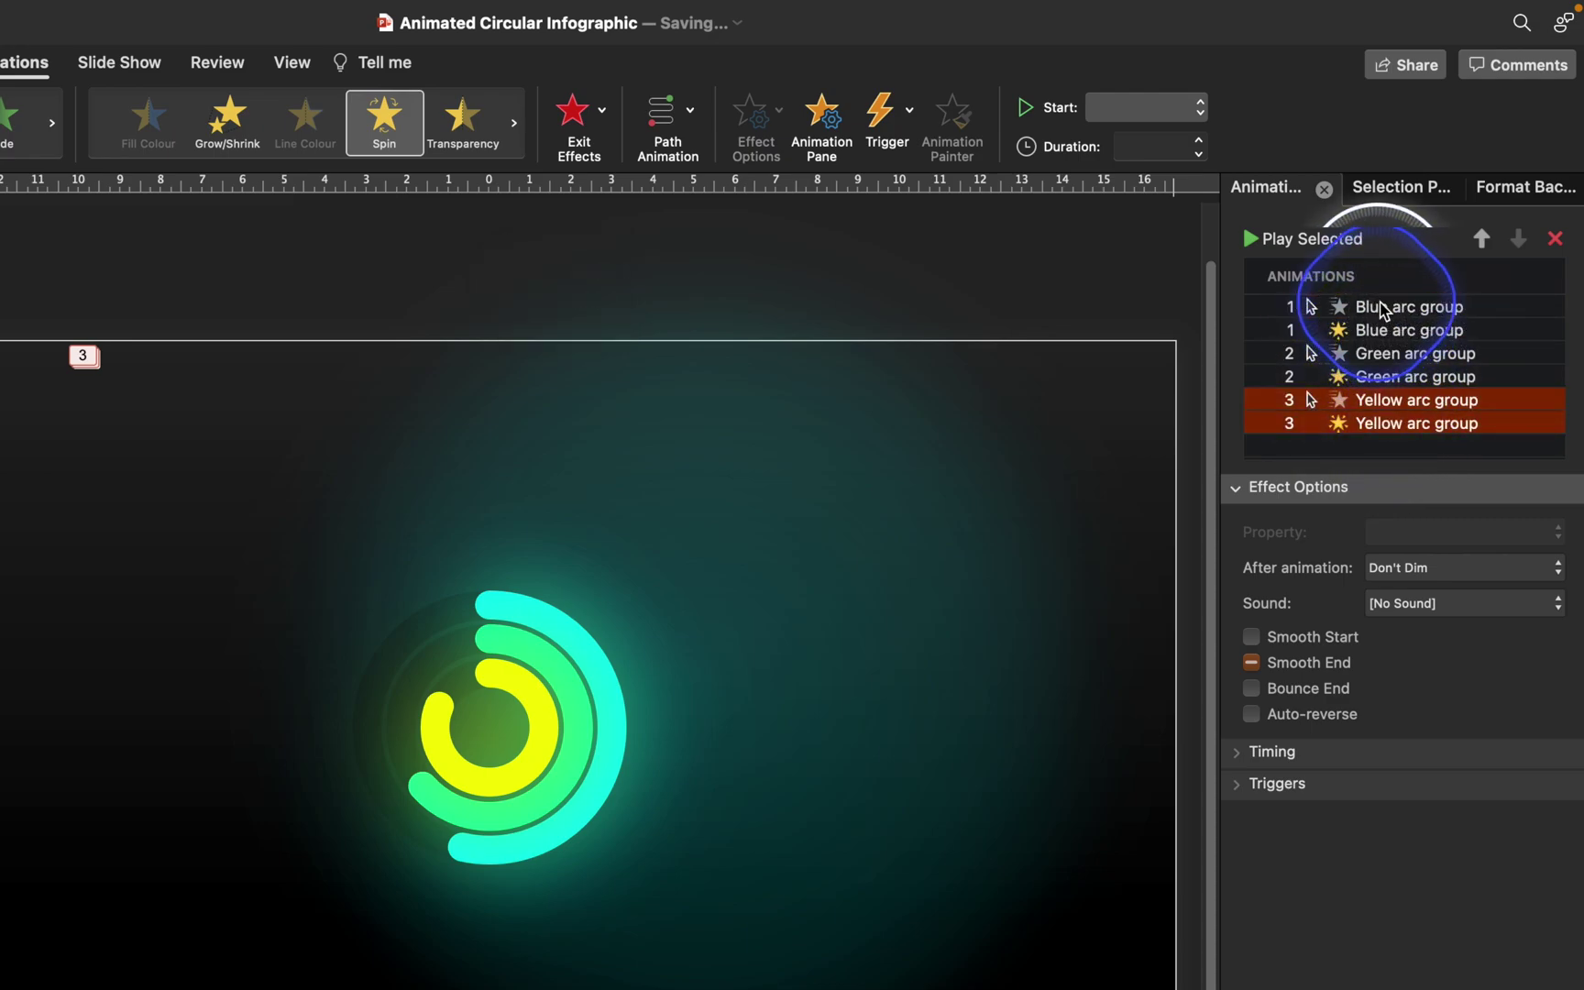
drag(1382, 311, 1366, 346)
Step: Place the Green arc group's animation pair next and preview from the Yellow arc onward
click(1395, 399)
shift+click(1387, 424)
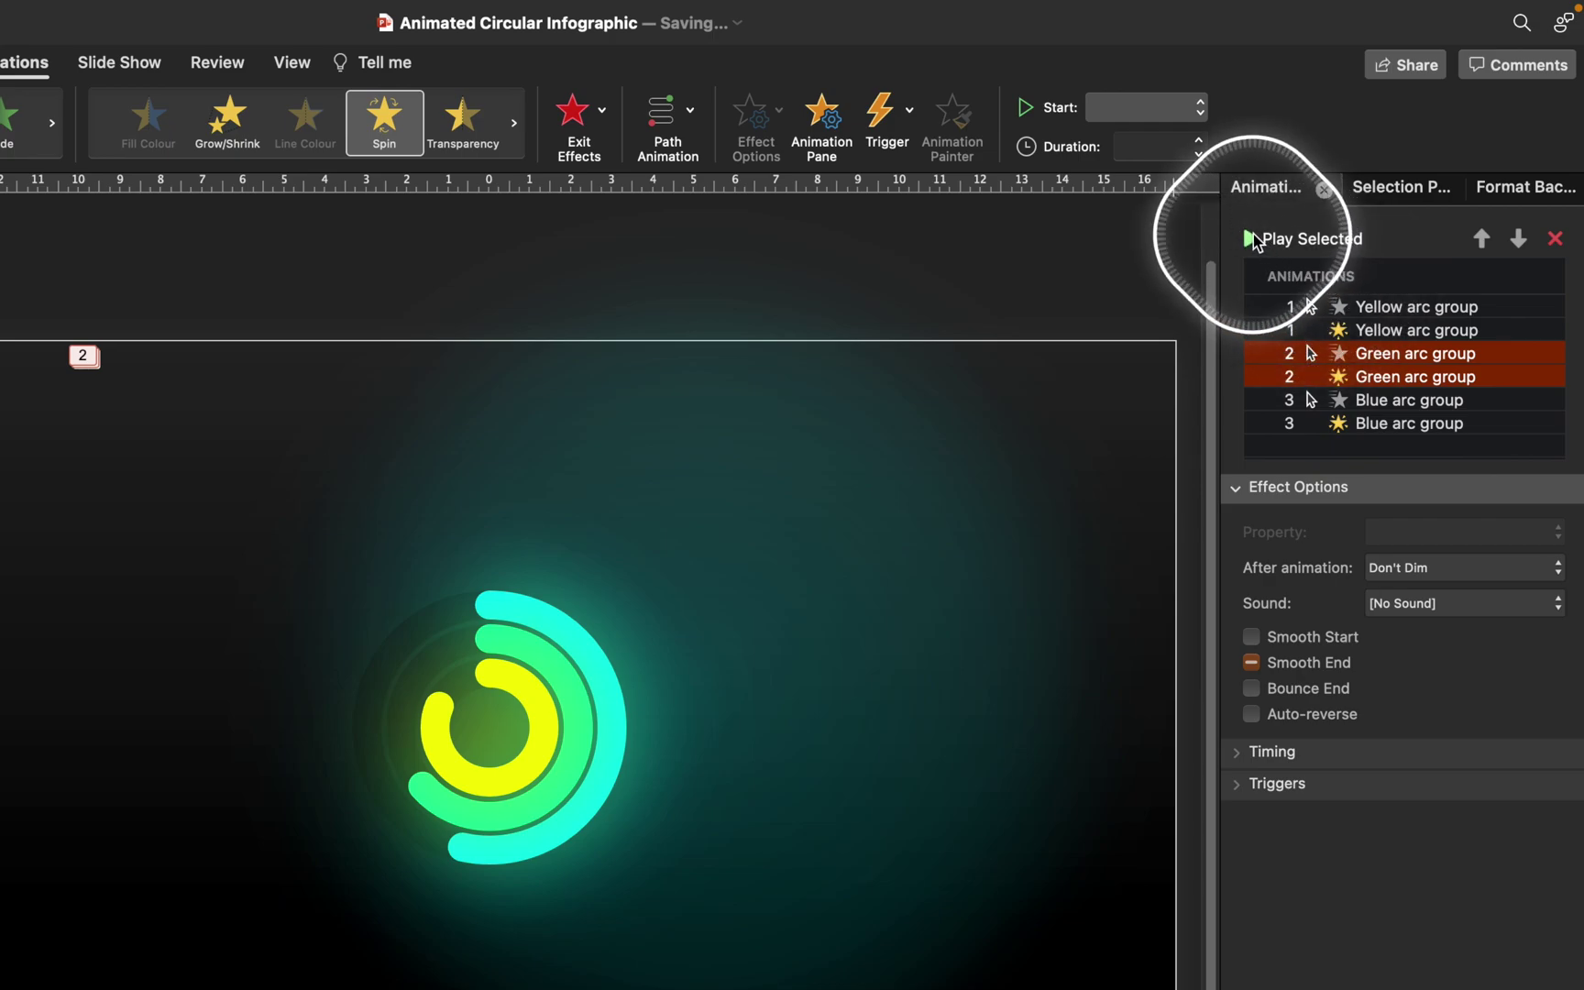
click(1254, 238)
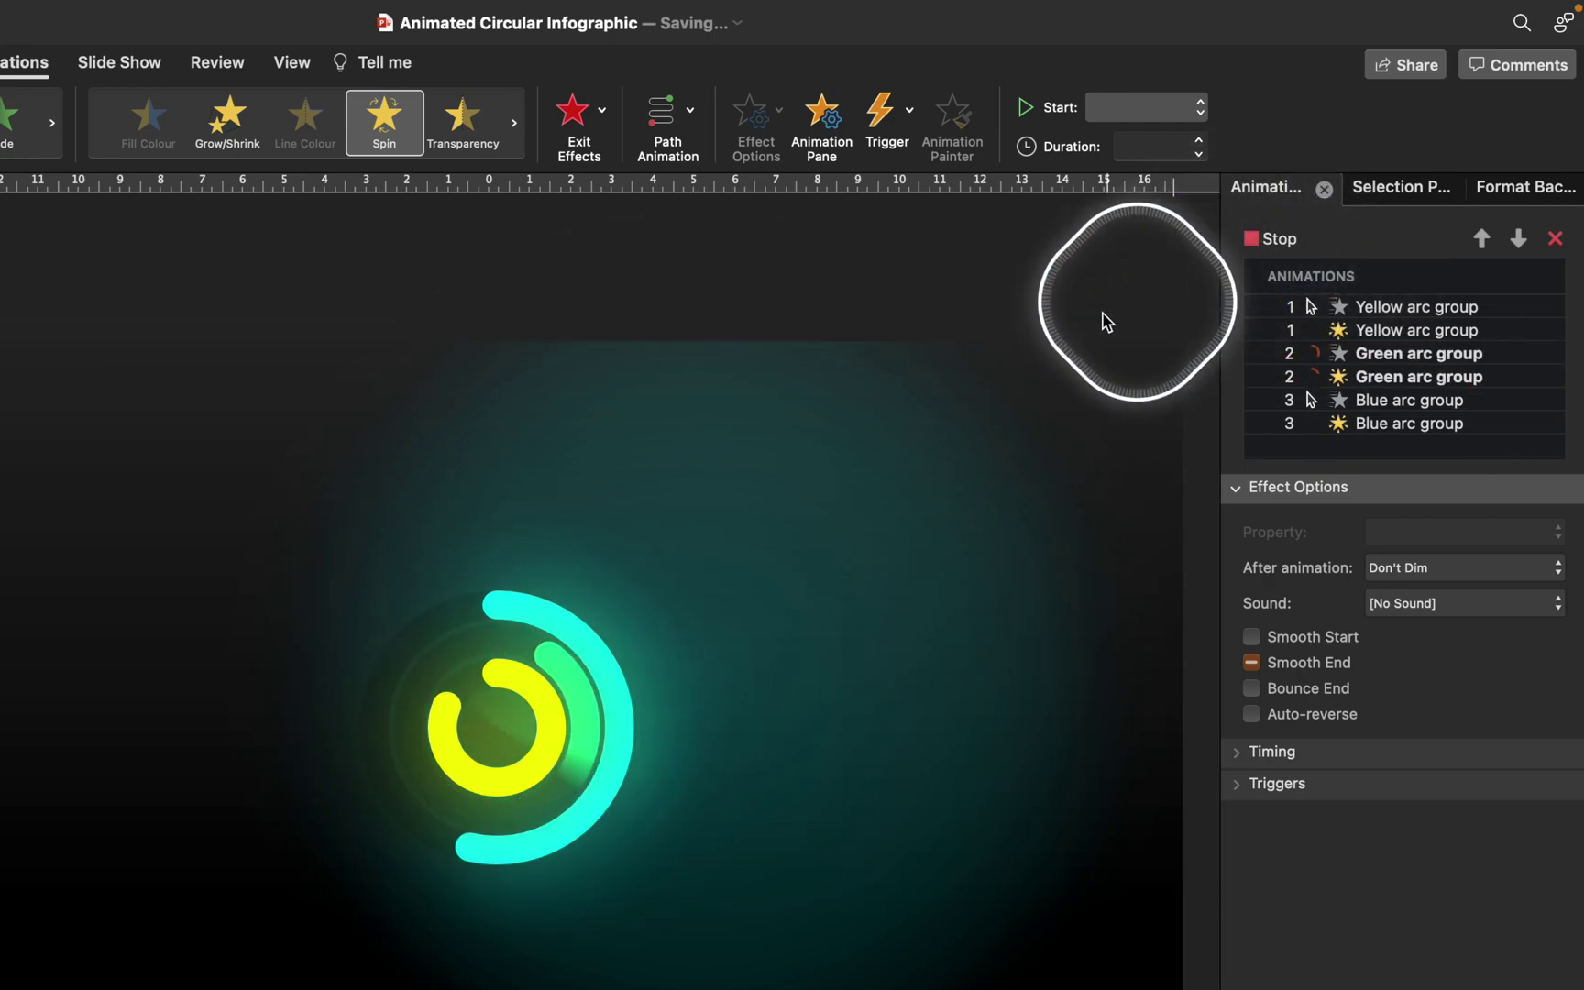
click(1372, 311)
click(1259, 238)
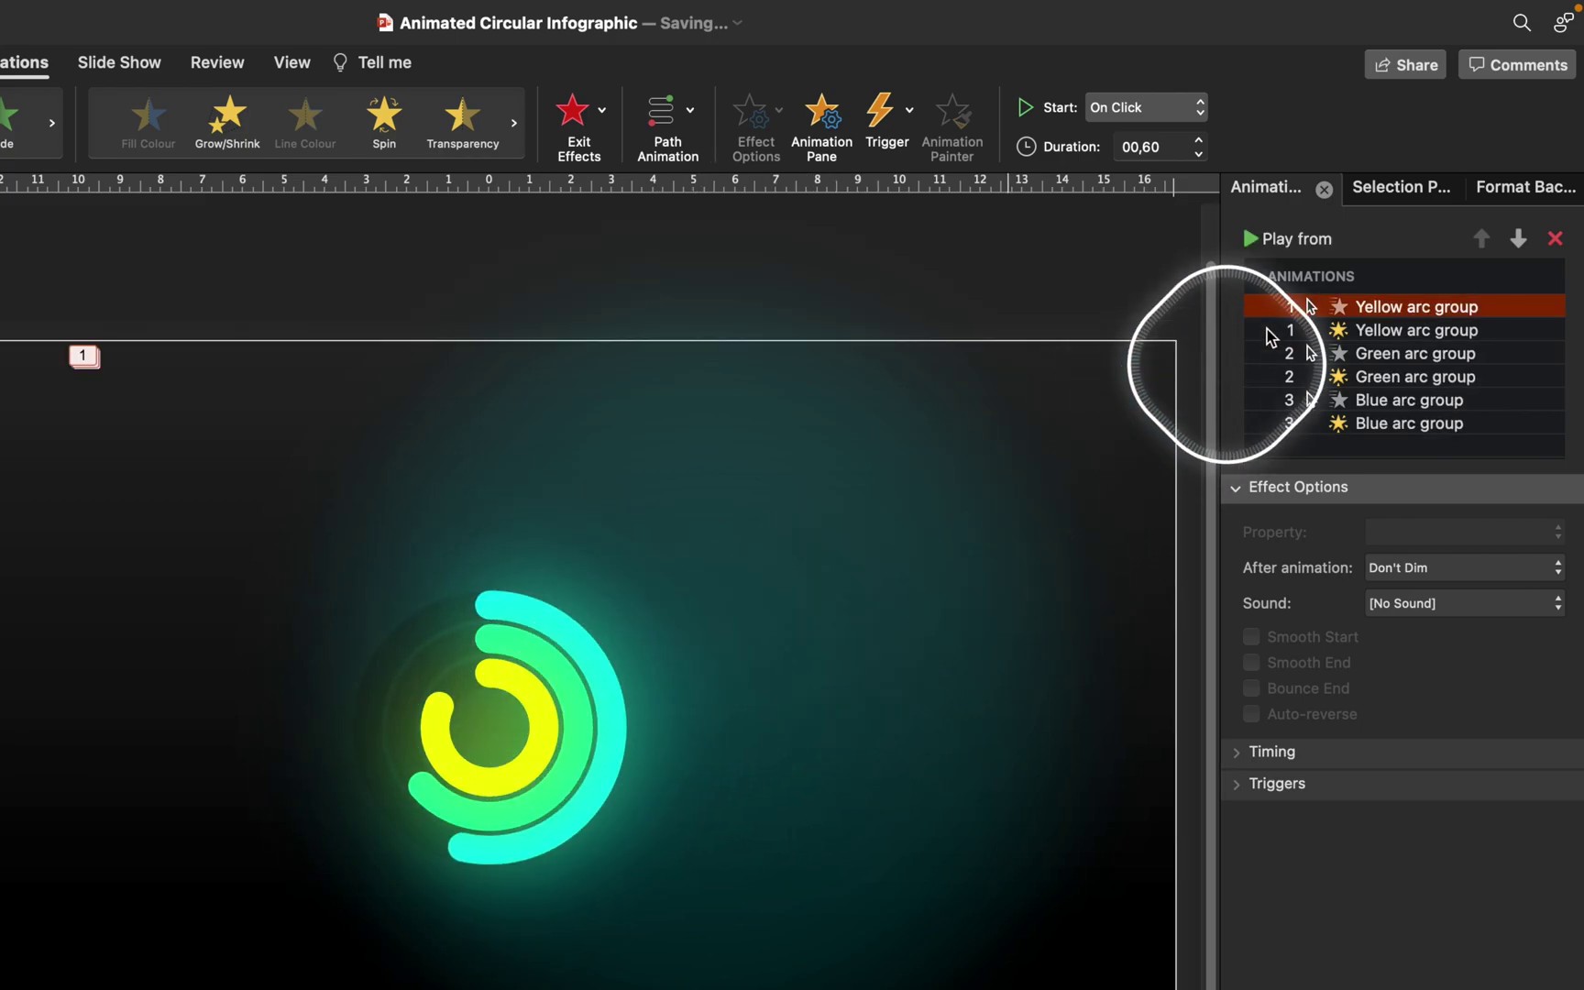
click(1385, 186)
Step: Show all hidden objects, zoom in, and bring up entrance effects for the 65% label
click(1288, 231)
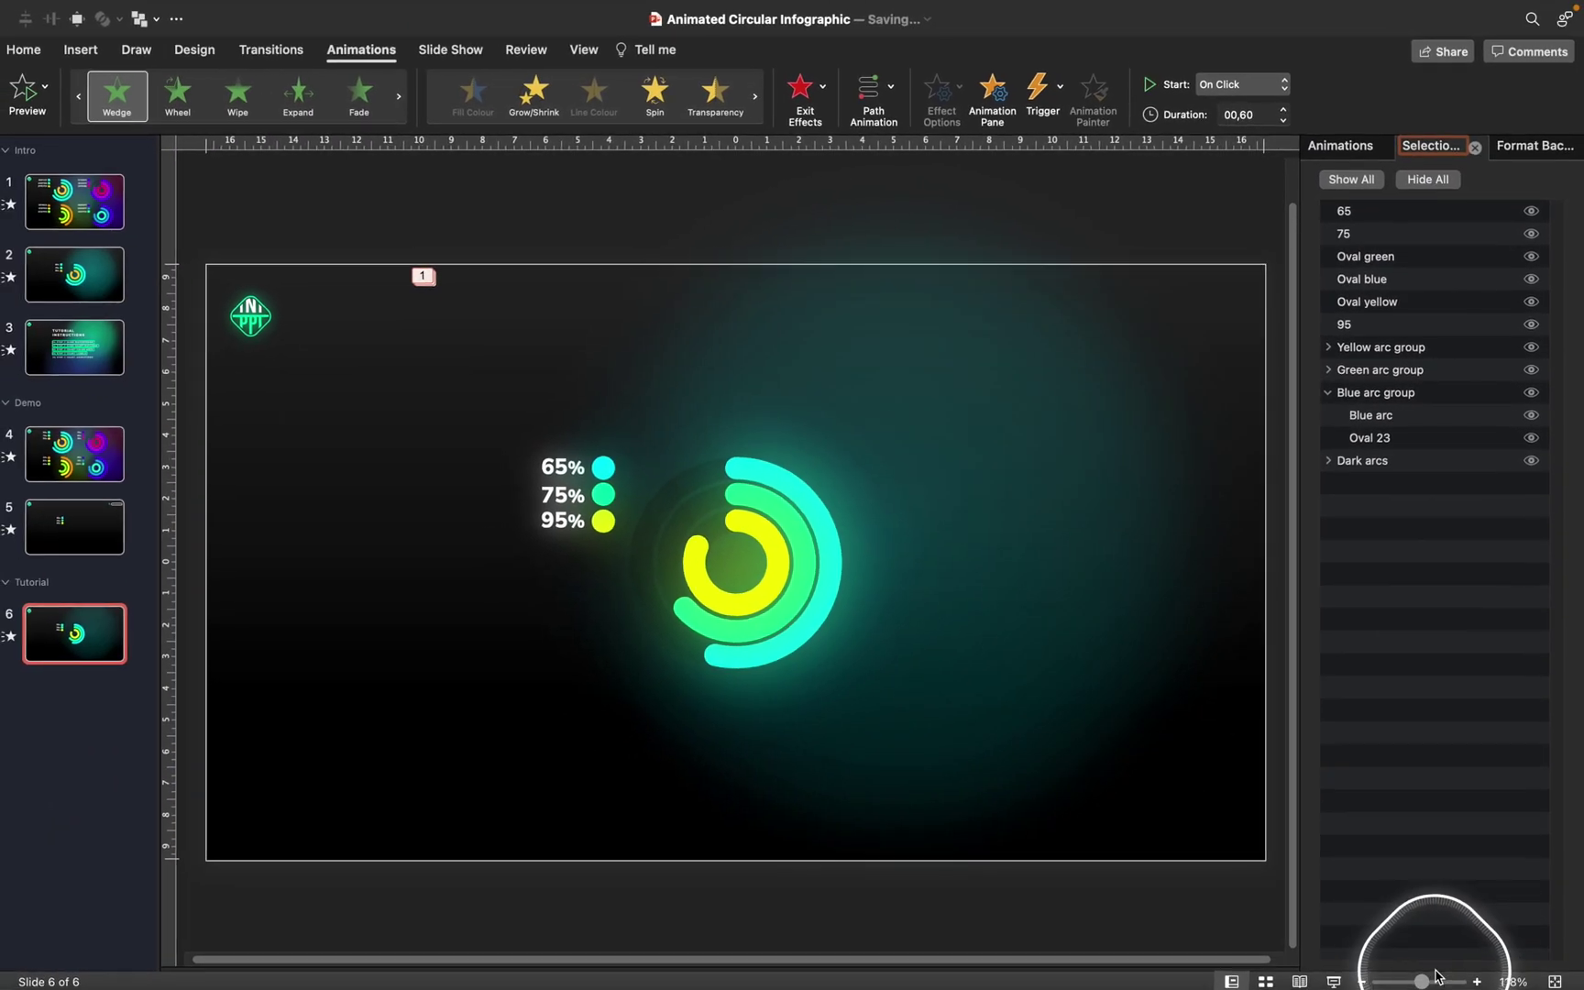
click(1435, 979)
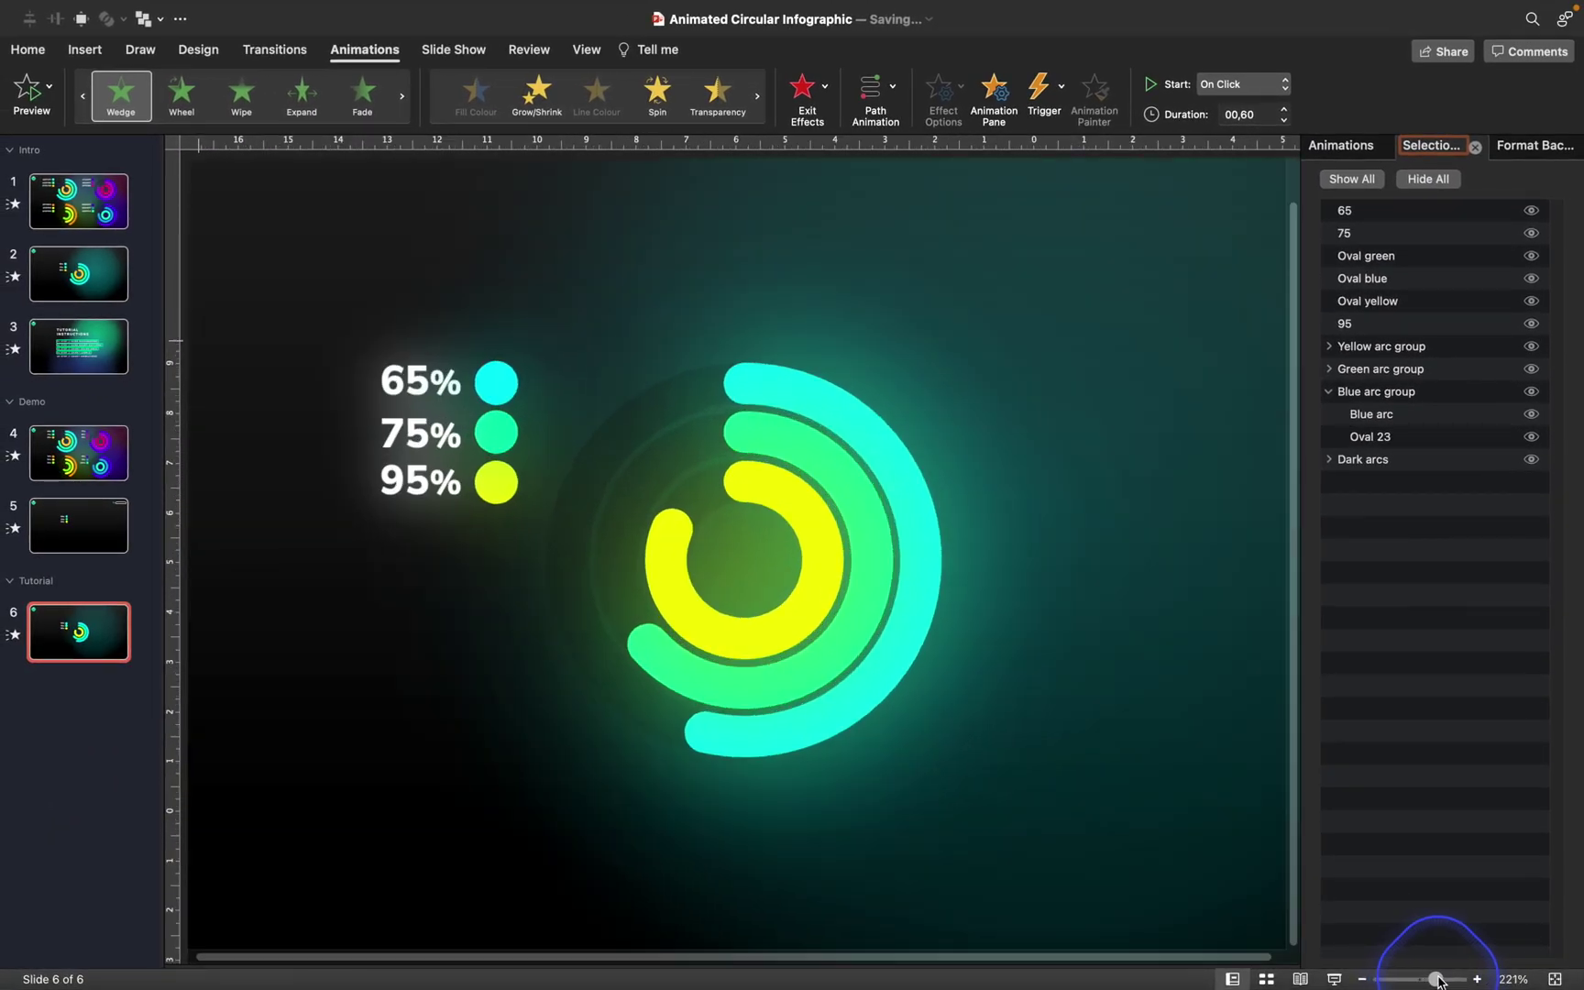
scroll(858, 647, left, 2)
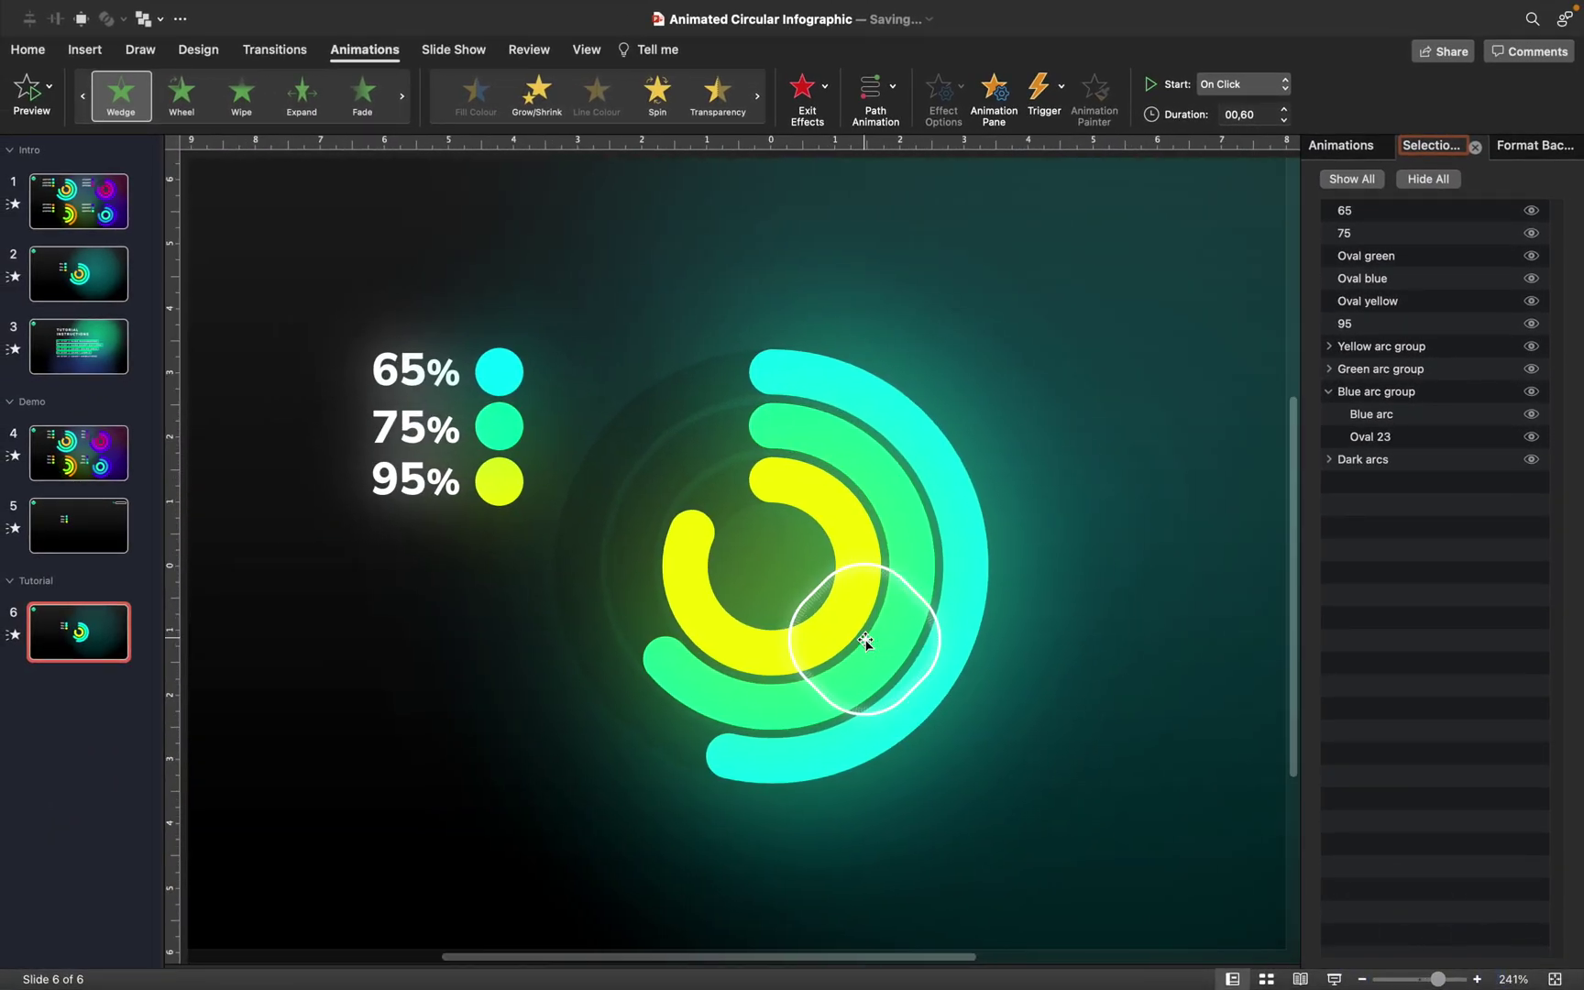
click(440, 376)
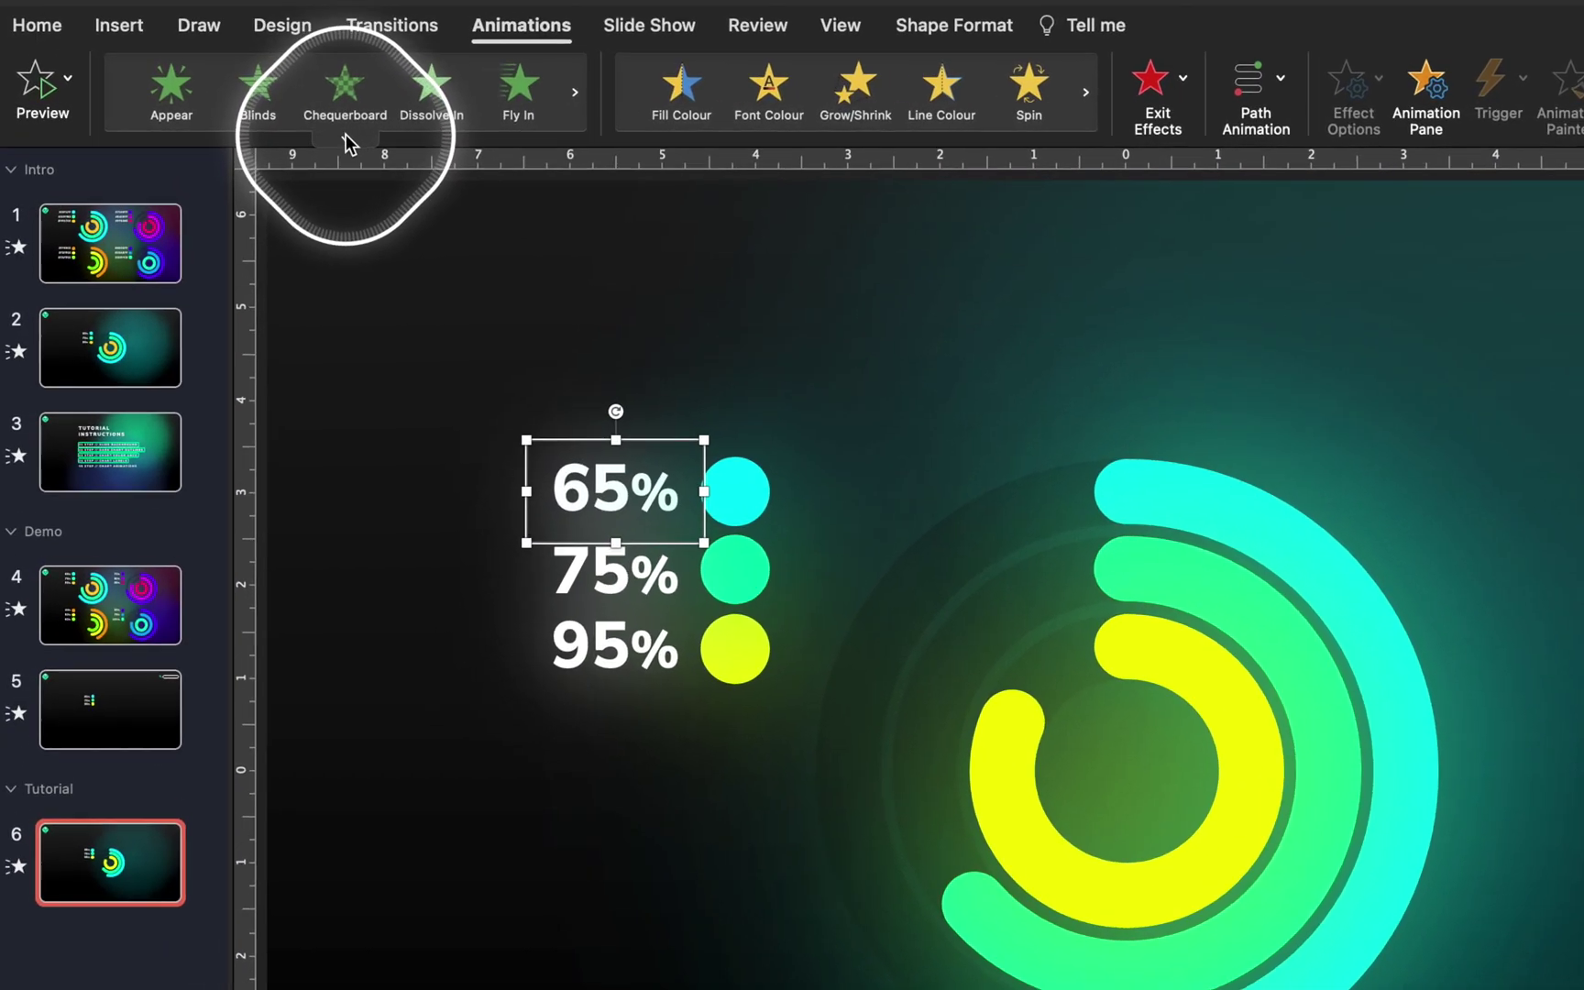
click(245, 130)
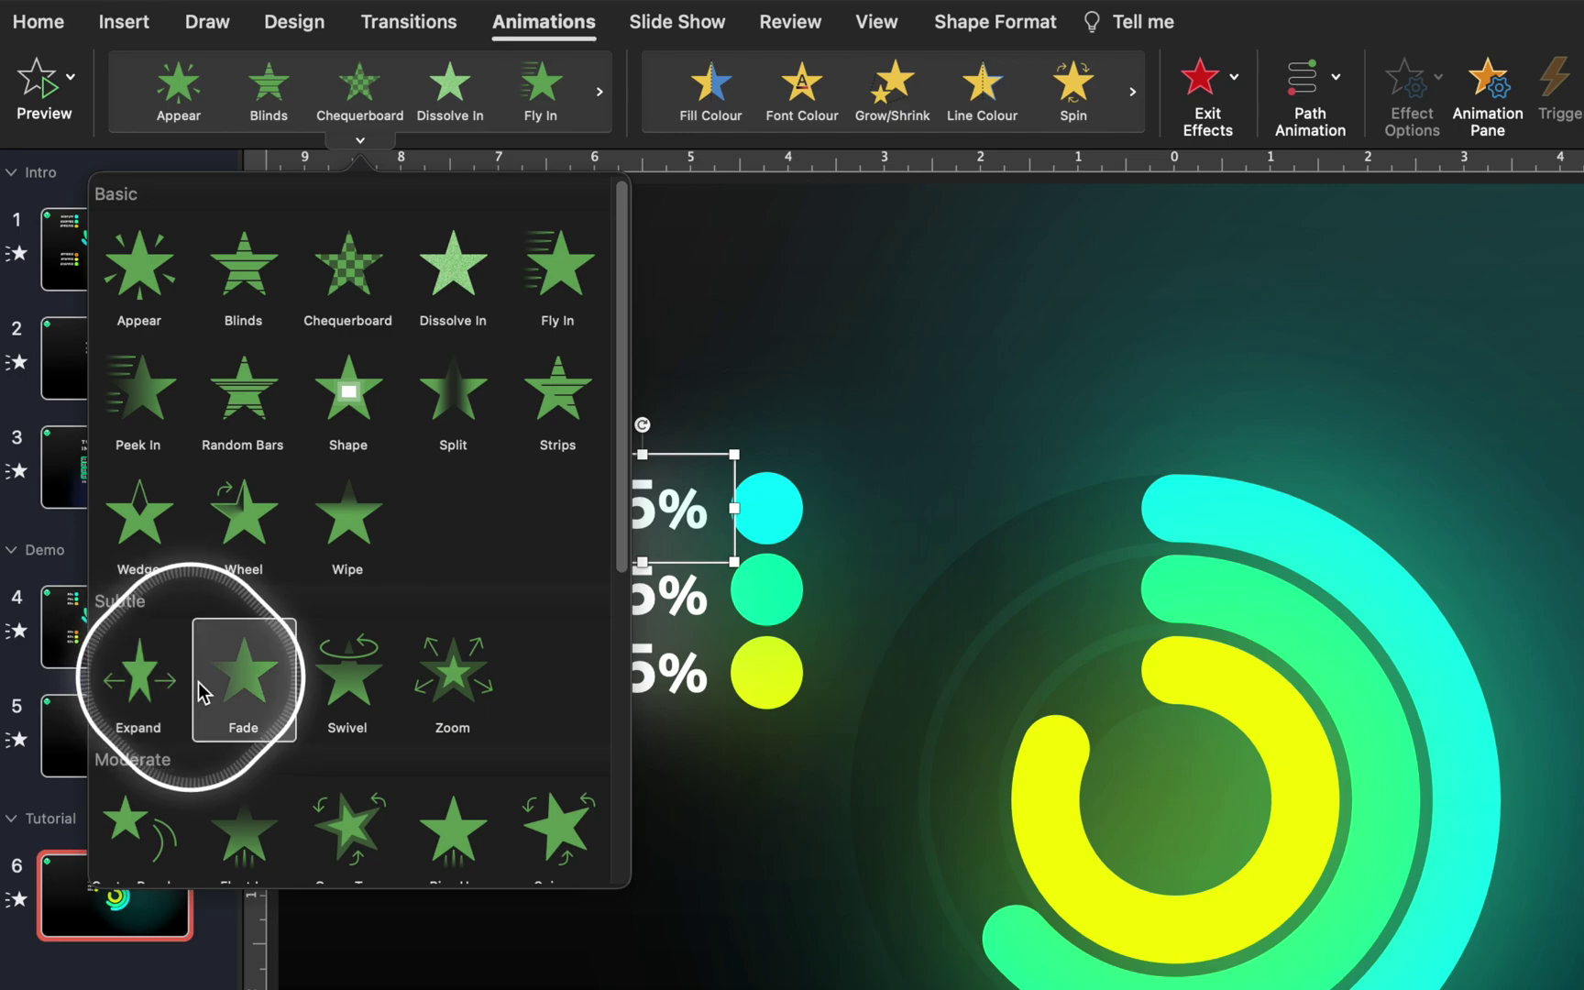
Step: Give the 65% label a Swivel entrance starting With Previous, lasting 0,1 seconds
click(348, 673)
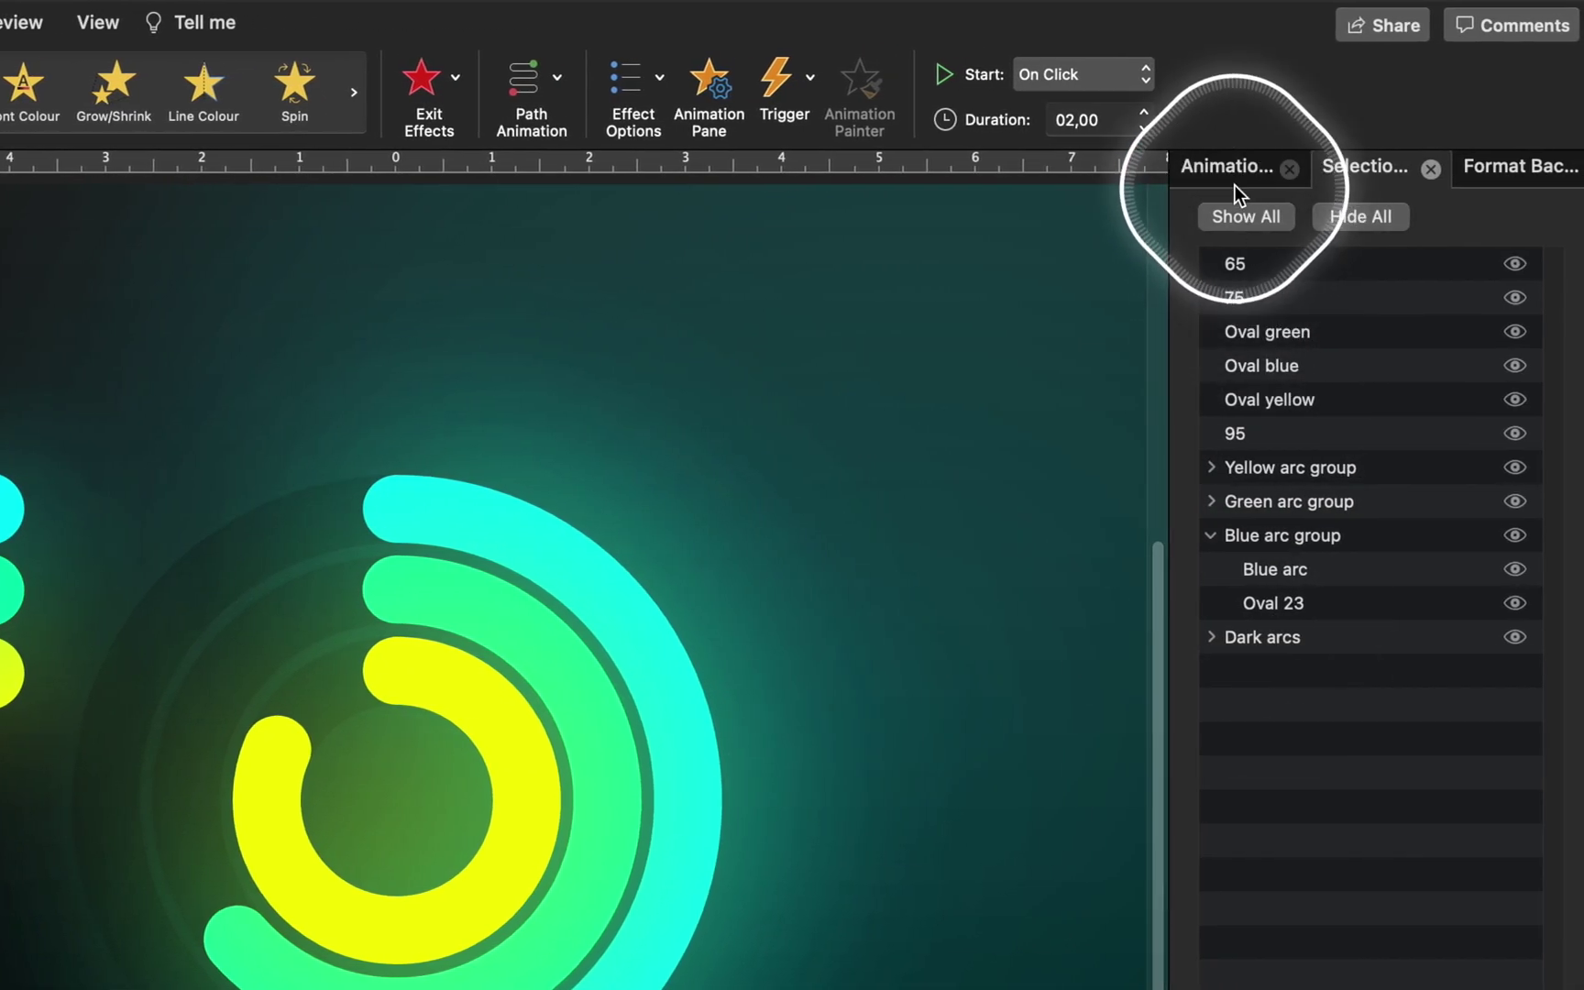
click(1228, 173)
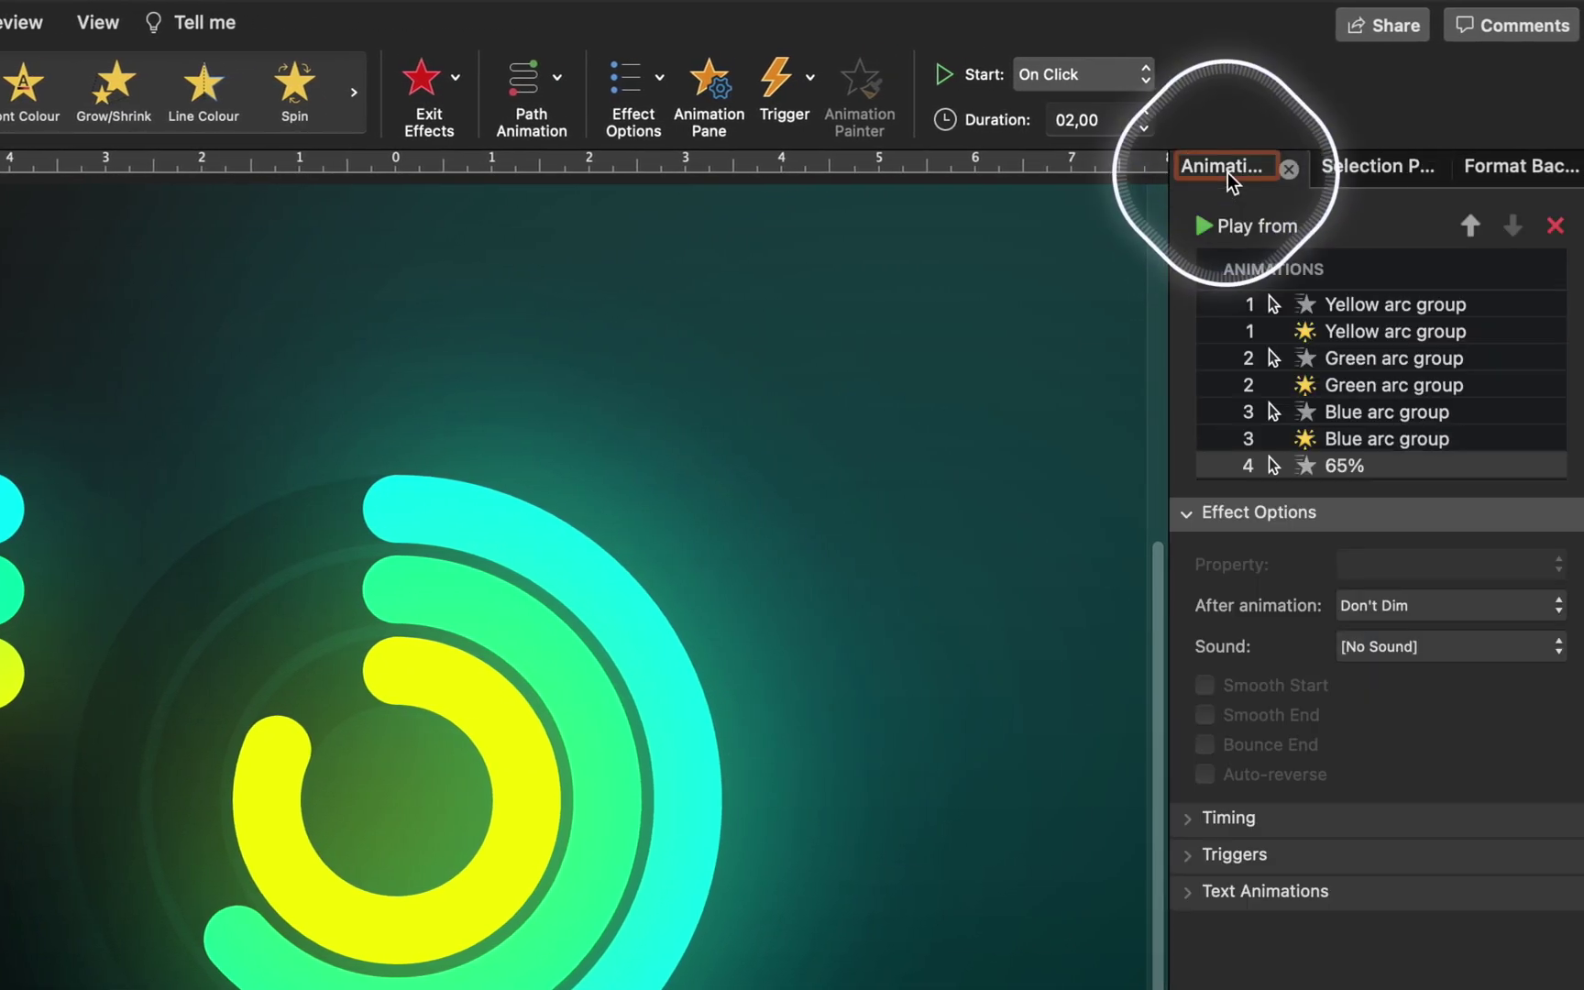
click(1063, 77)
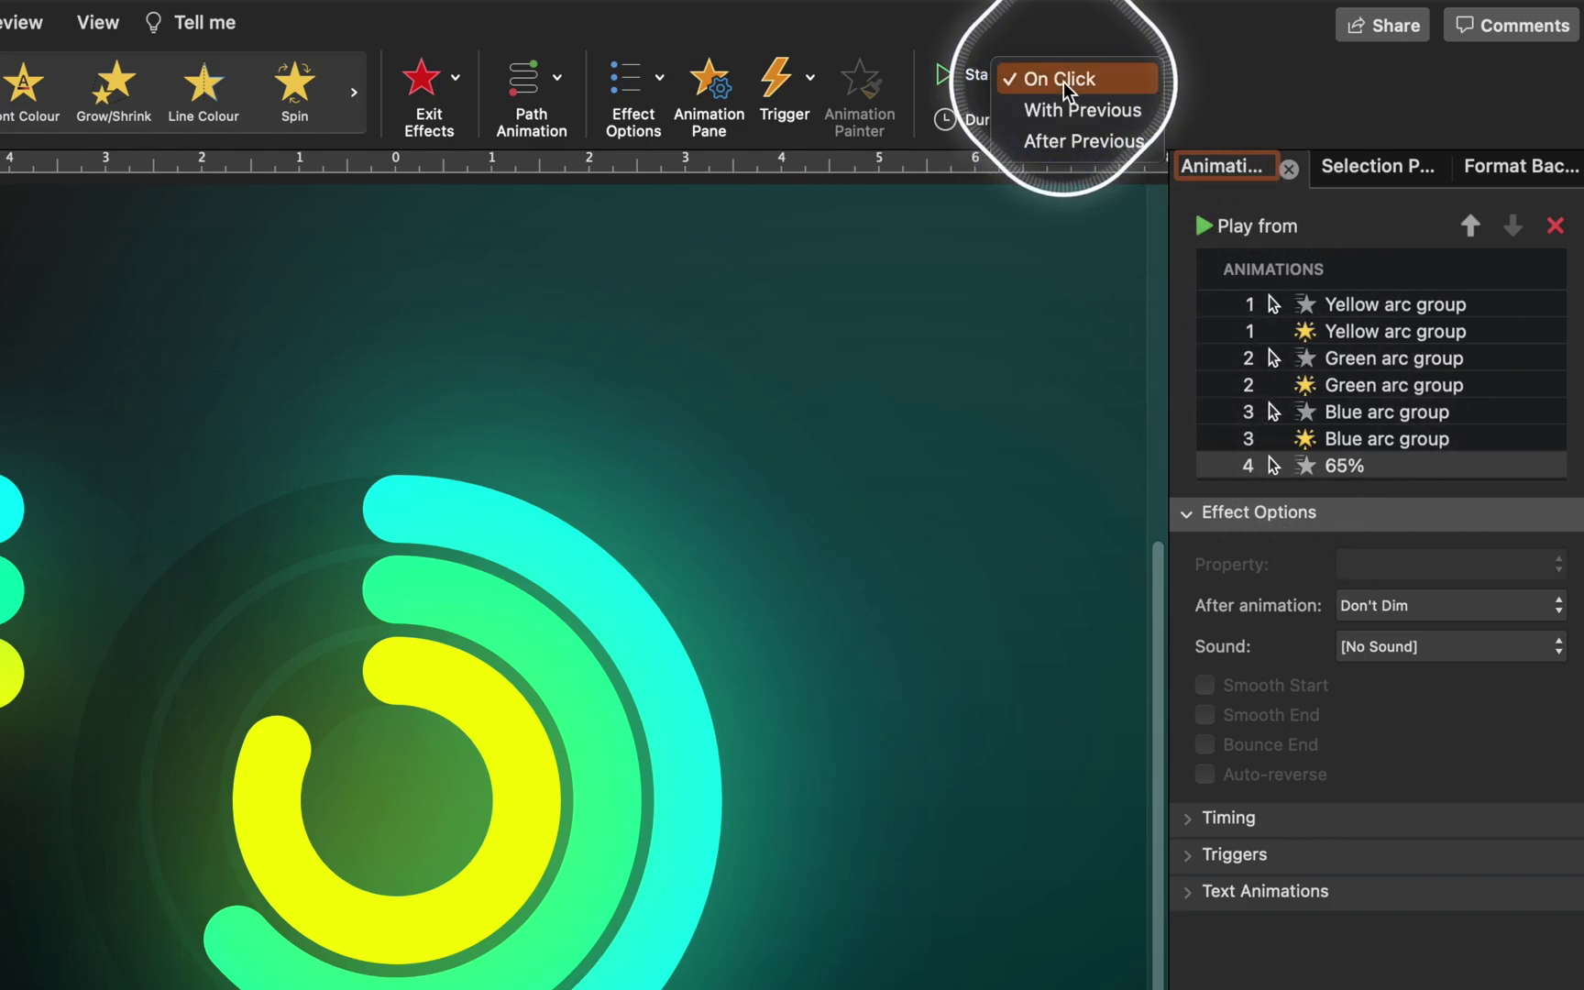
click(1079, 110)
double_click(1114, 119)
text(0,1)
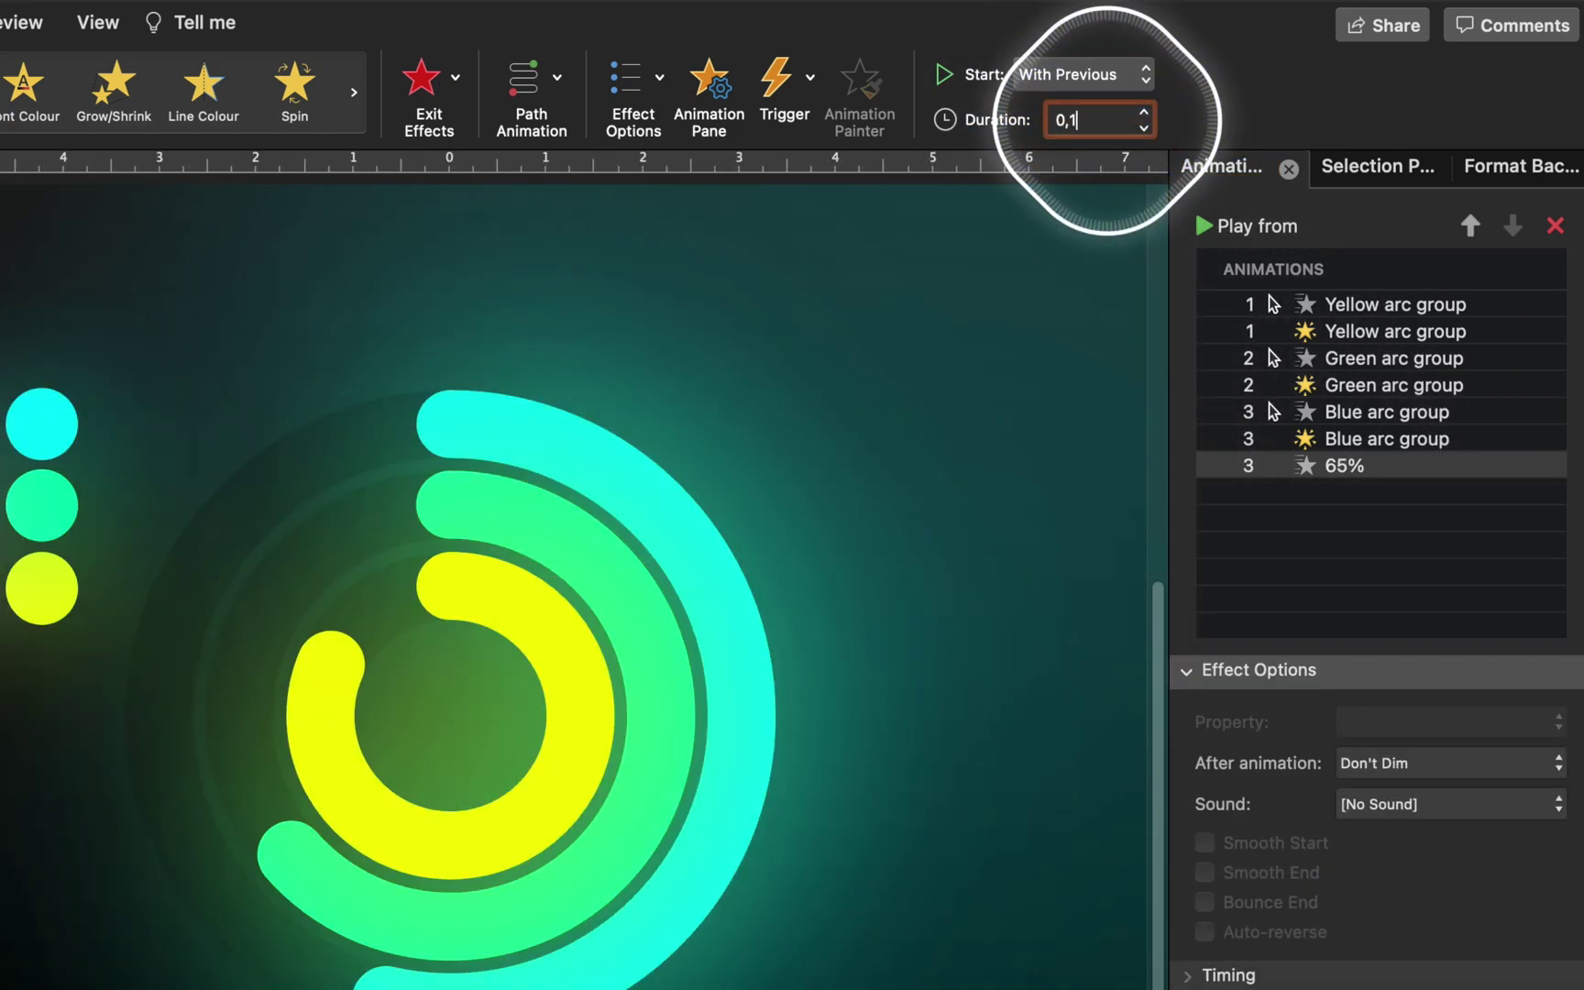
key(Return)
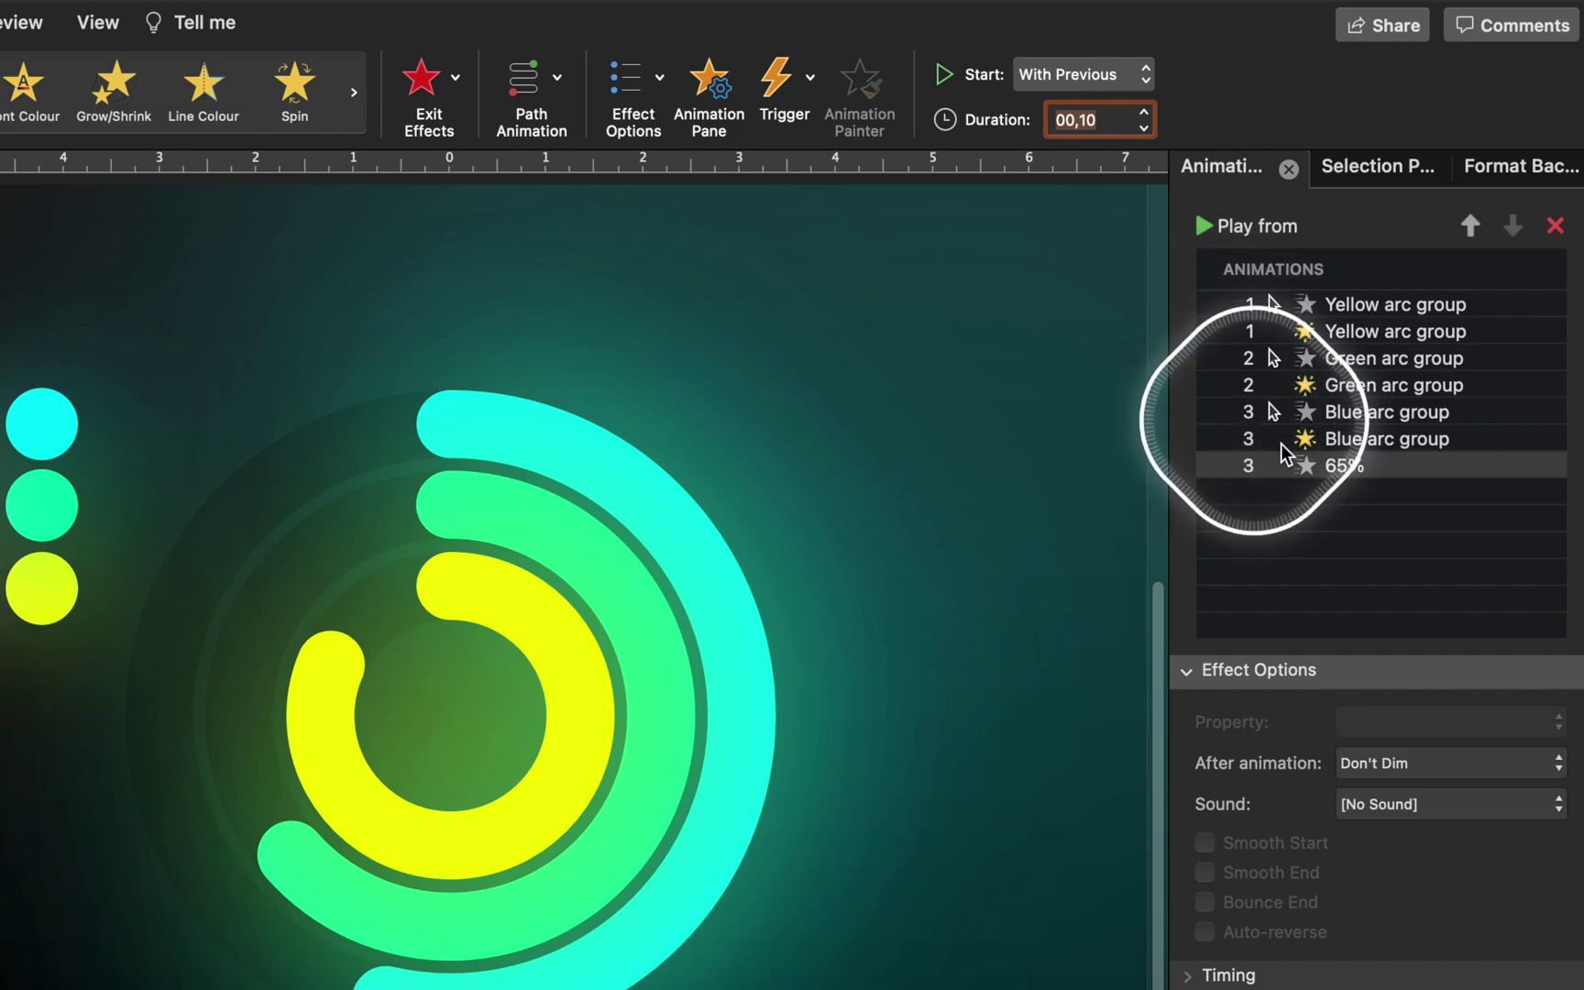
Step: Make the 65% animation repeat 5 times and animate text by letter, then preview
click(1344, 468)
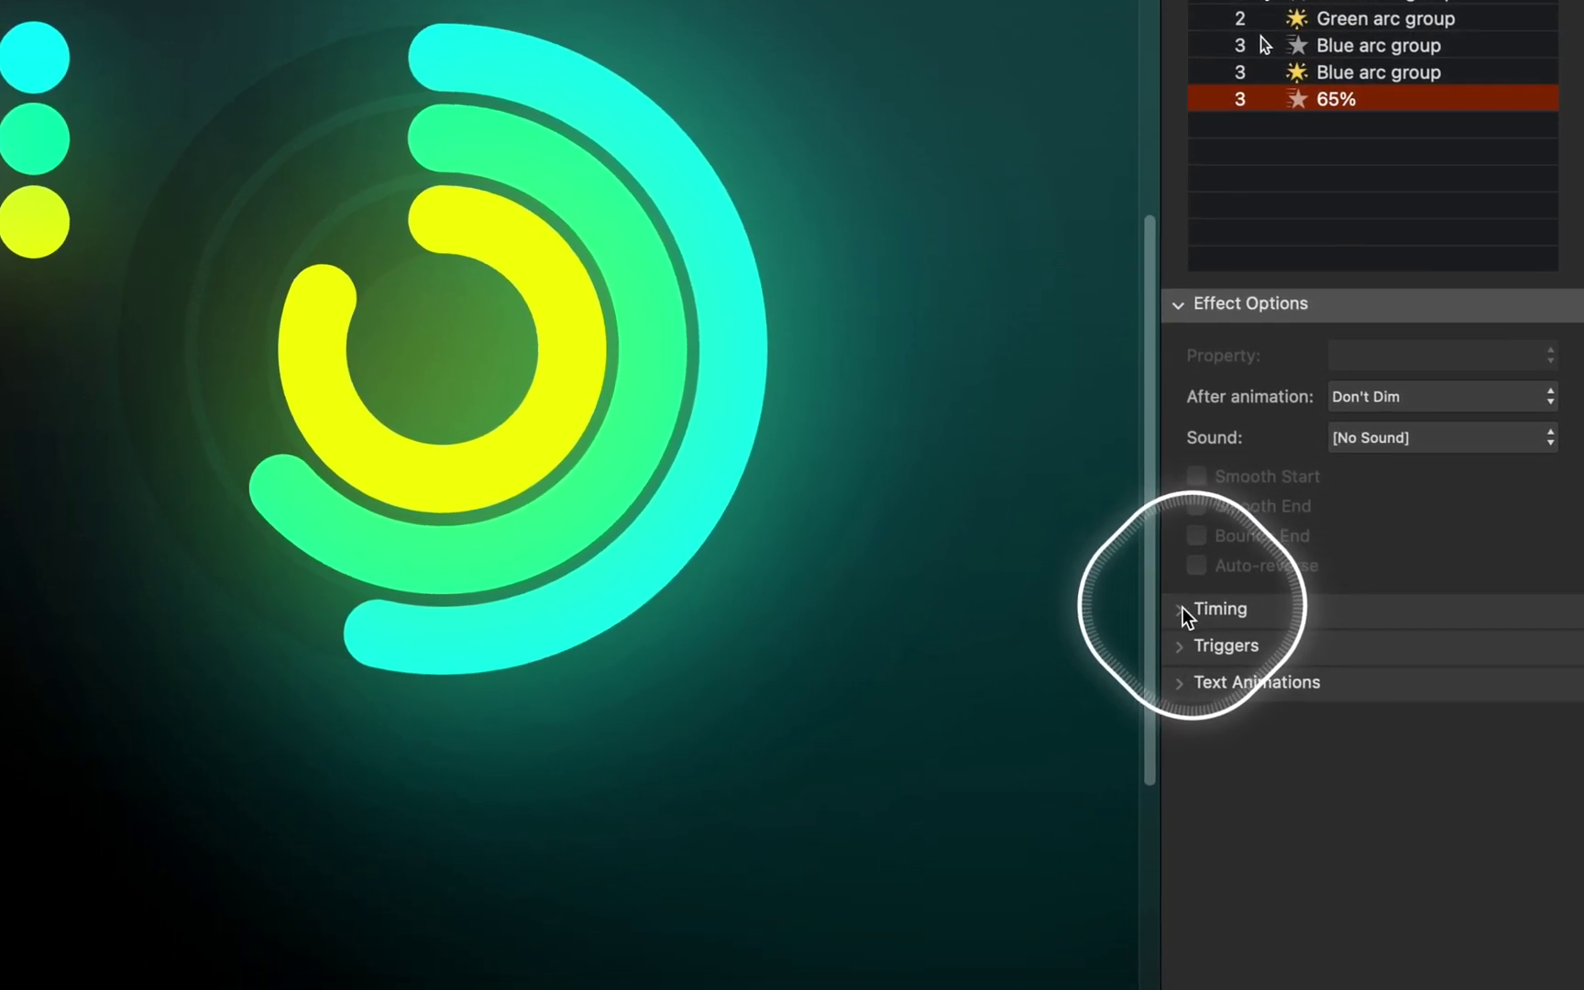
click(1187, 975)
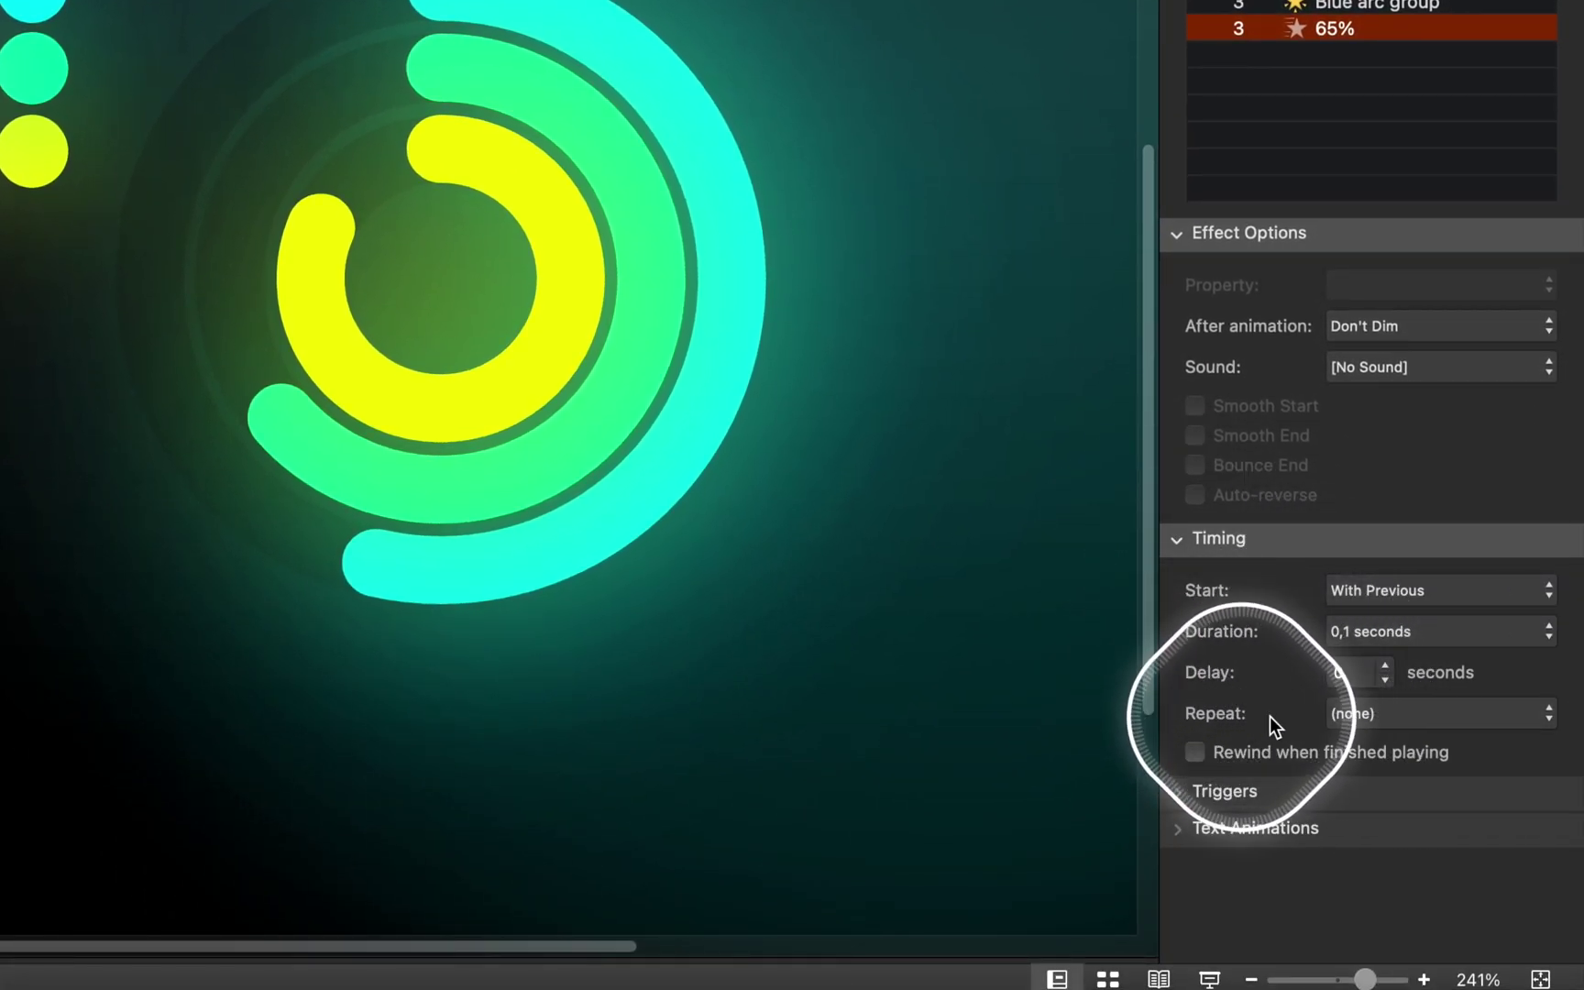
click(1366, 716)
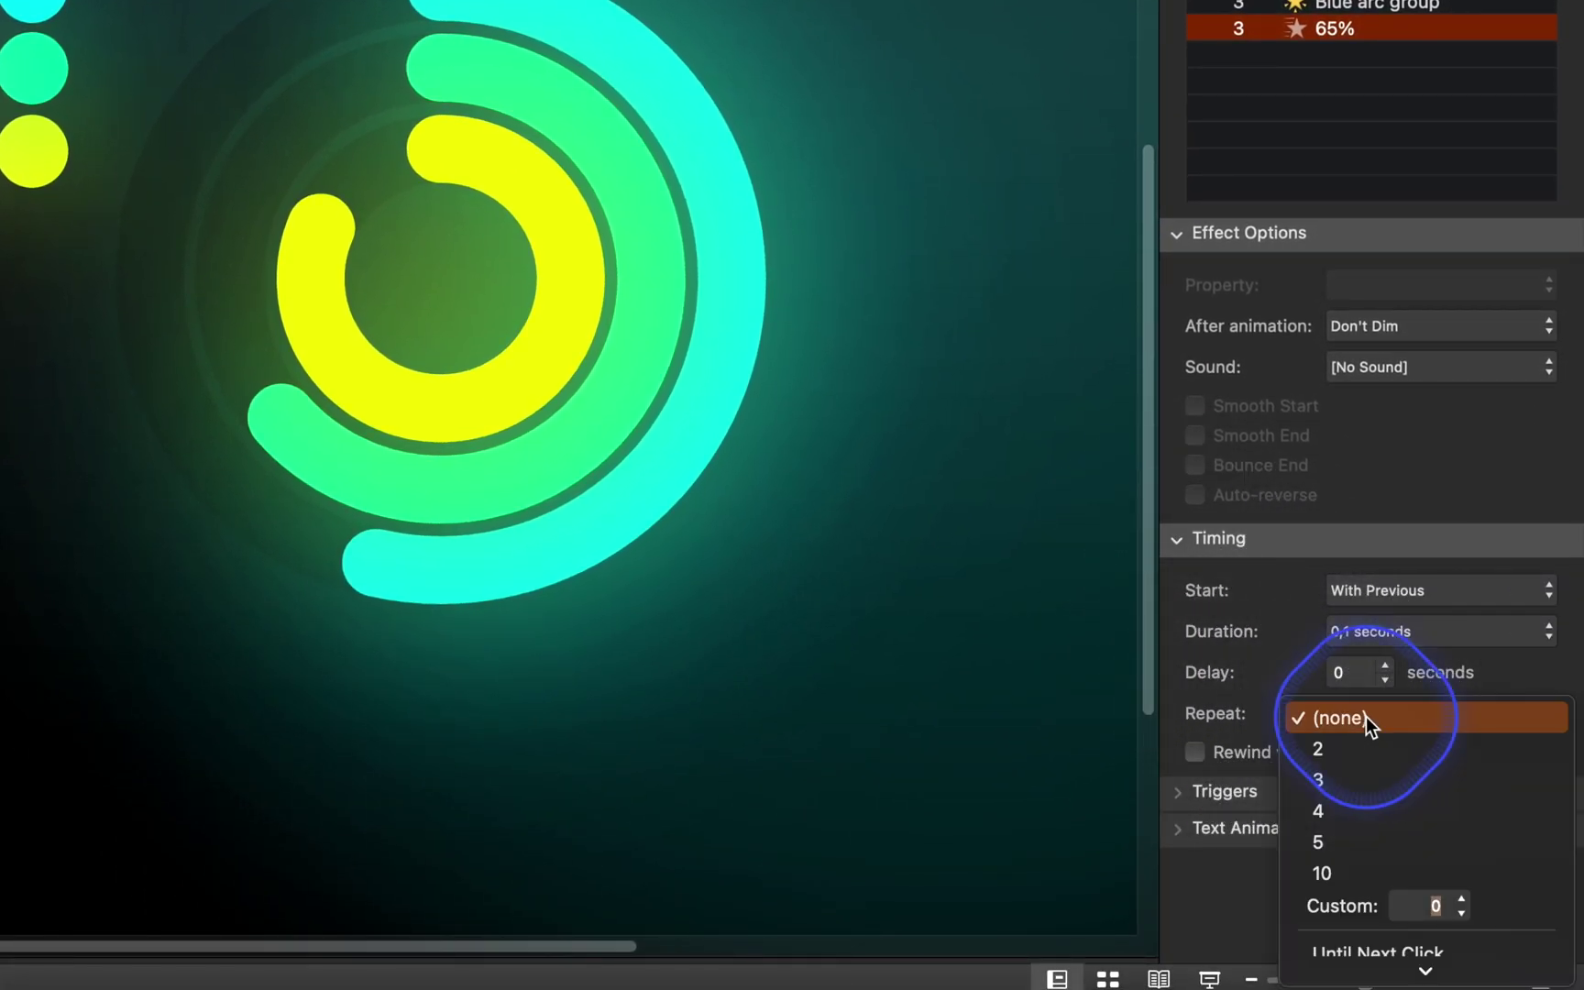
click(1355, 842)
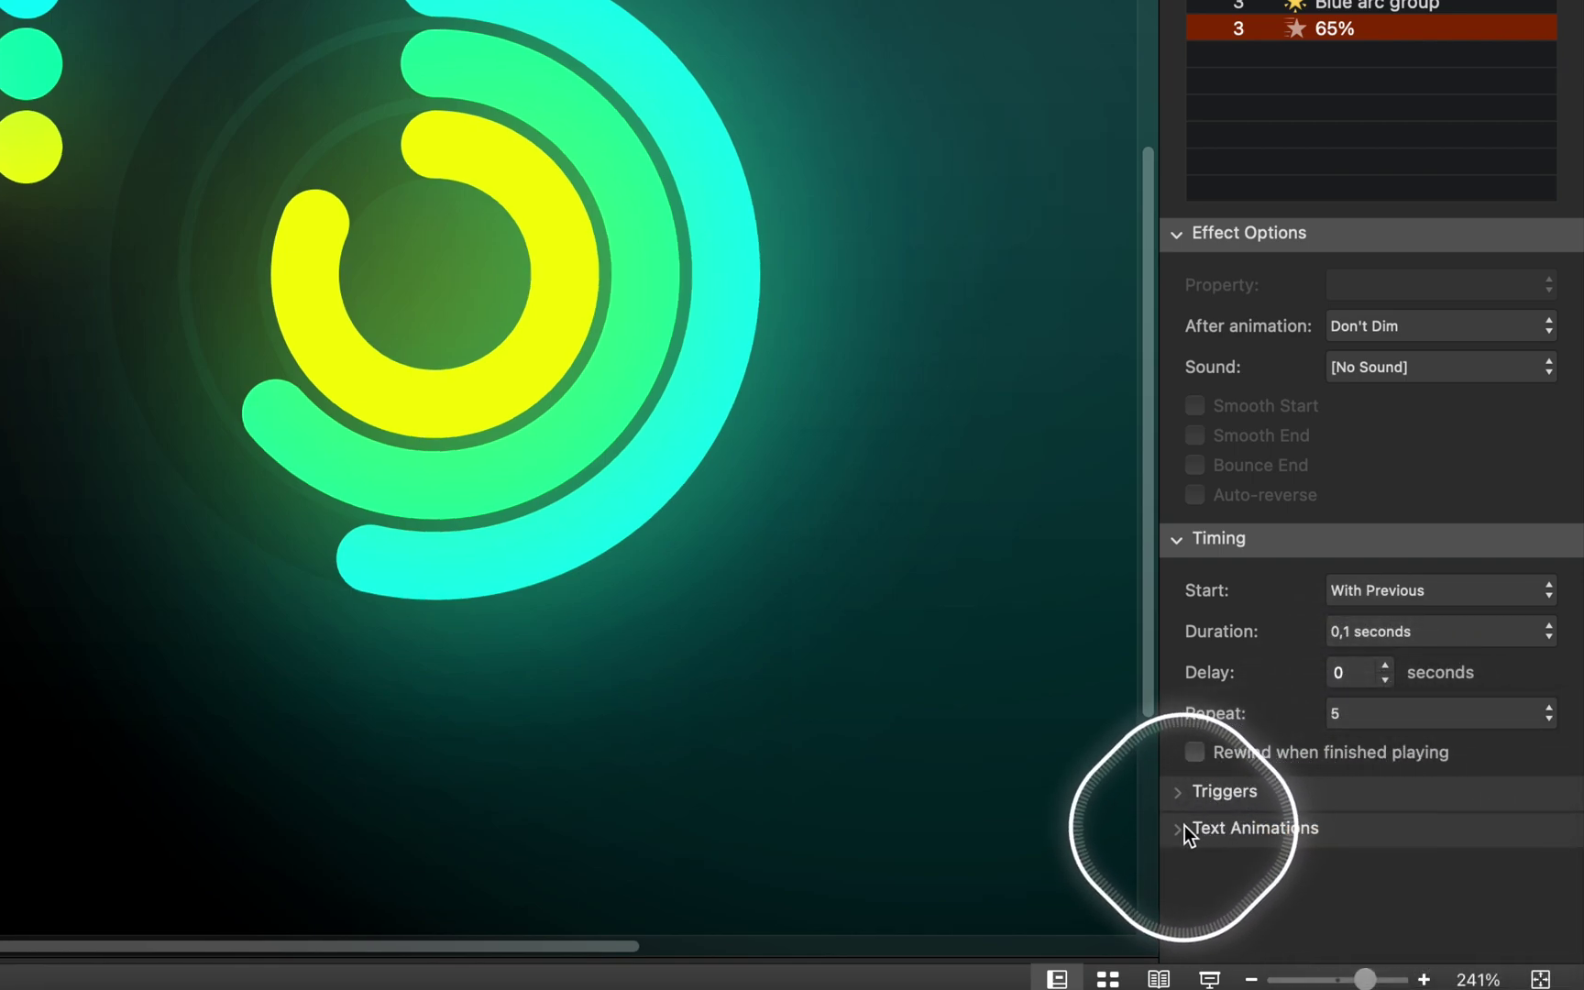
click(1256, 835)
click(1350, 832)
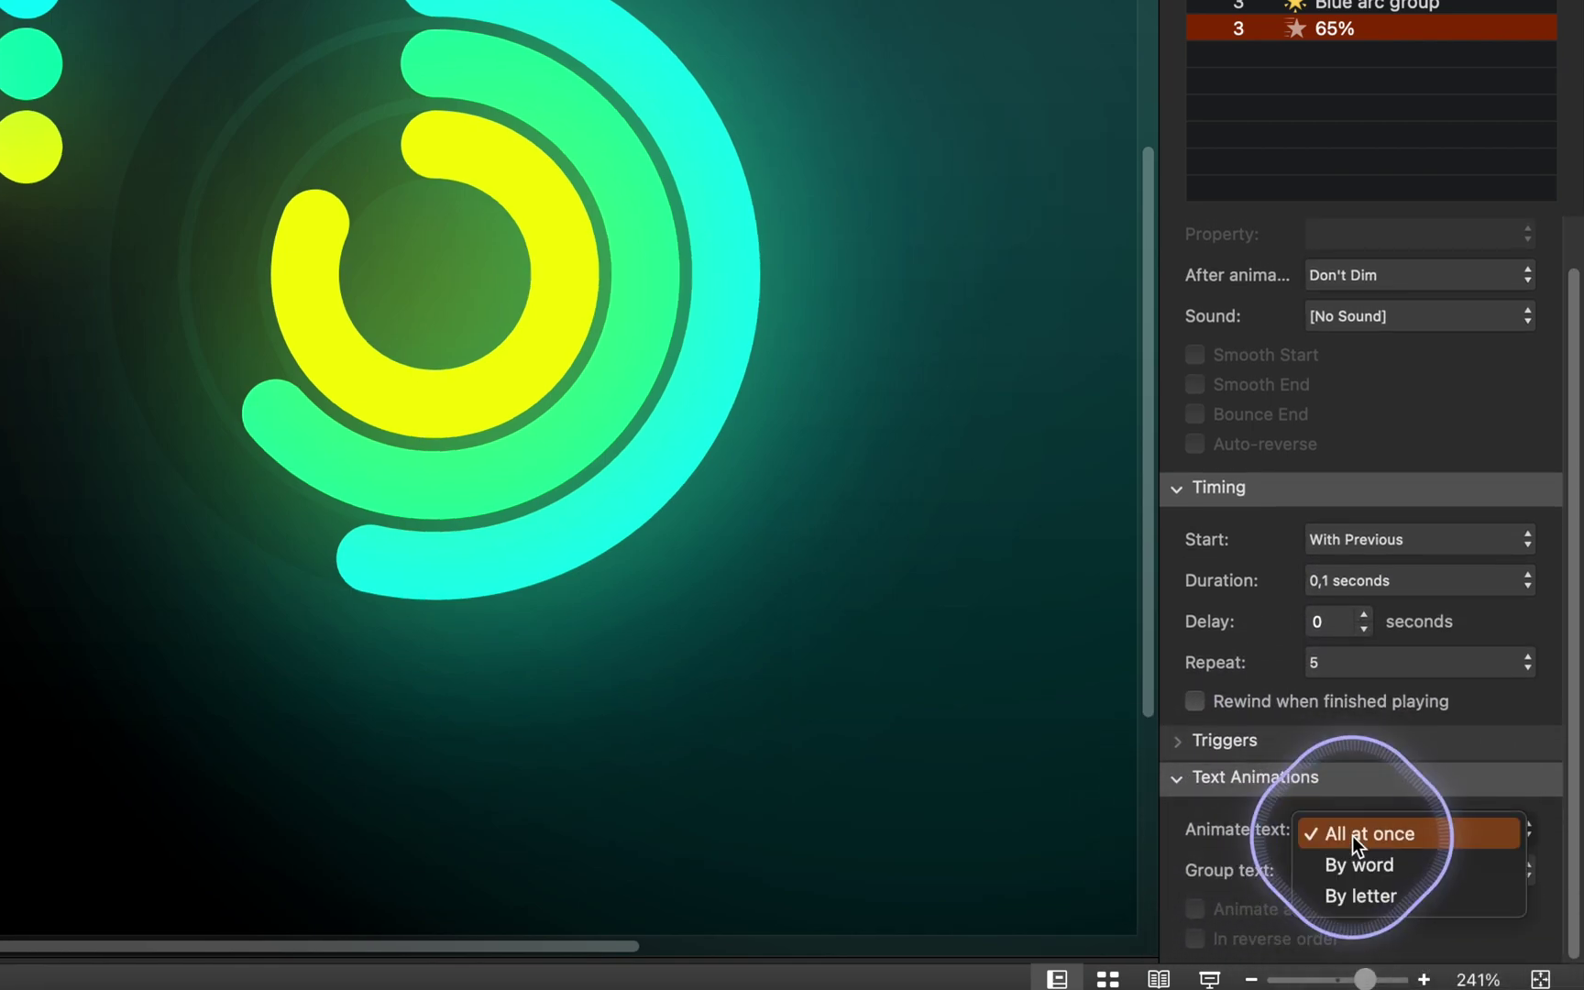
click(1373, 895)
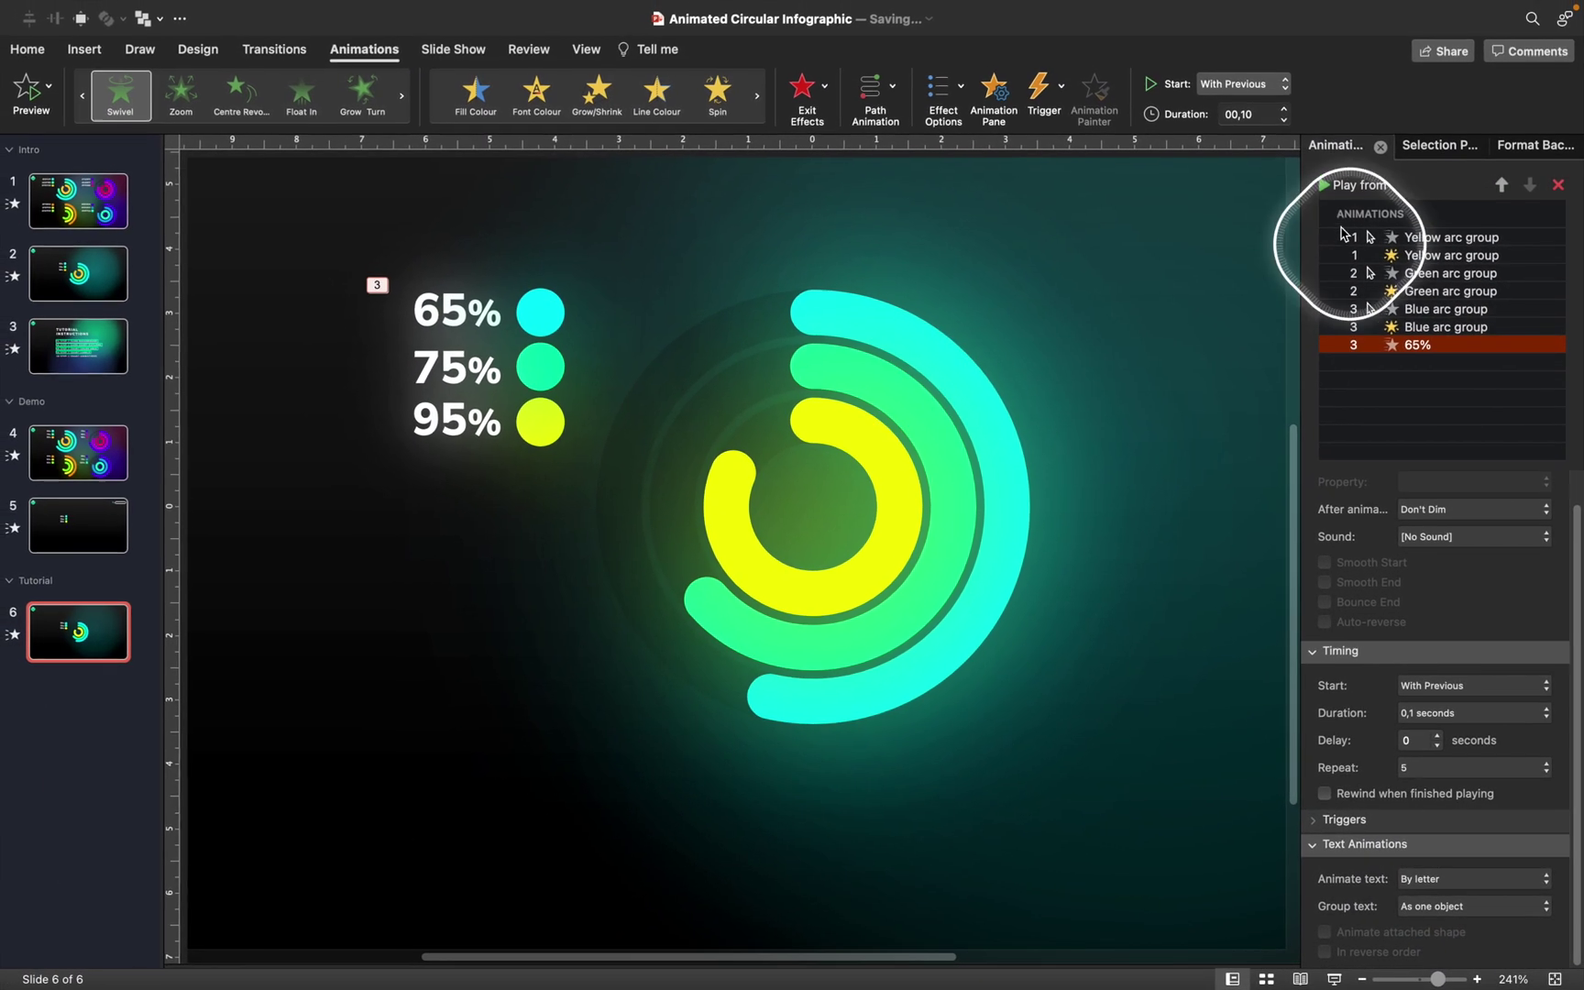
click(1329, 184)
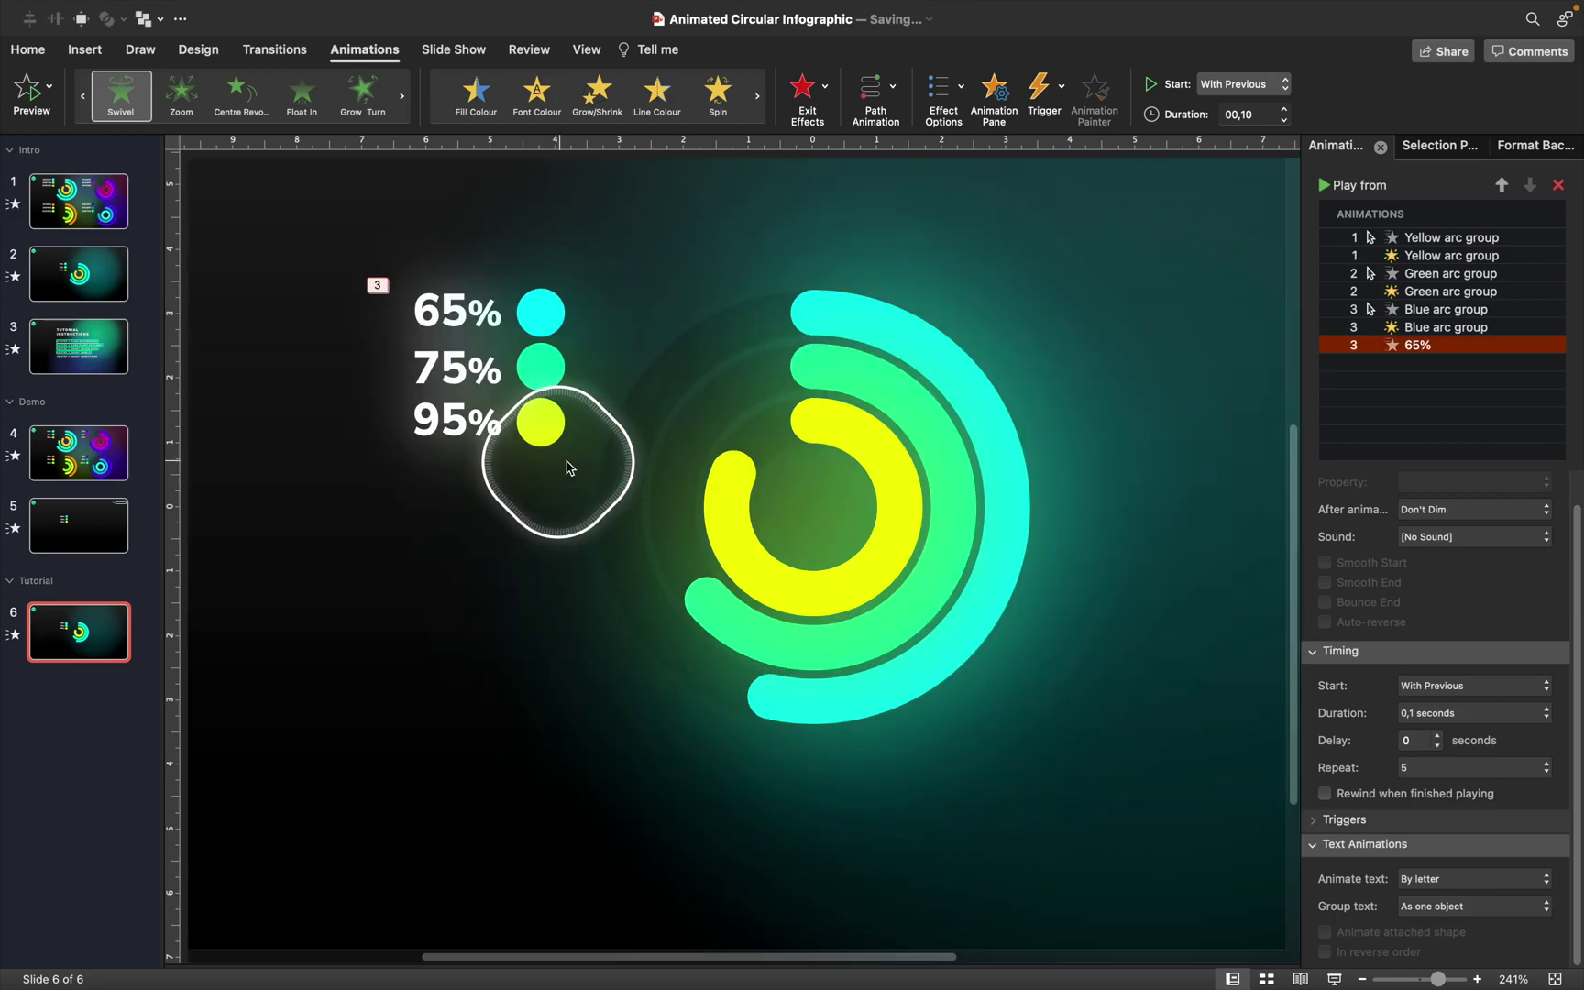
Step: Move the Oval blue animation right after the 65% label's animation
click(1331, 186)
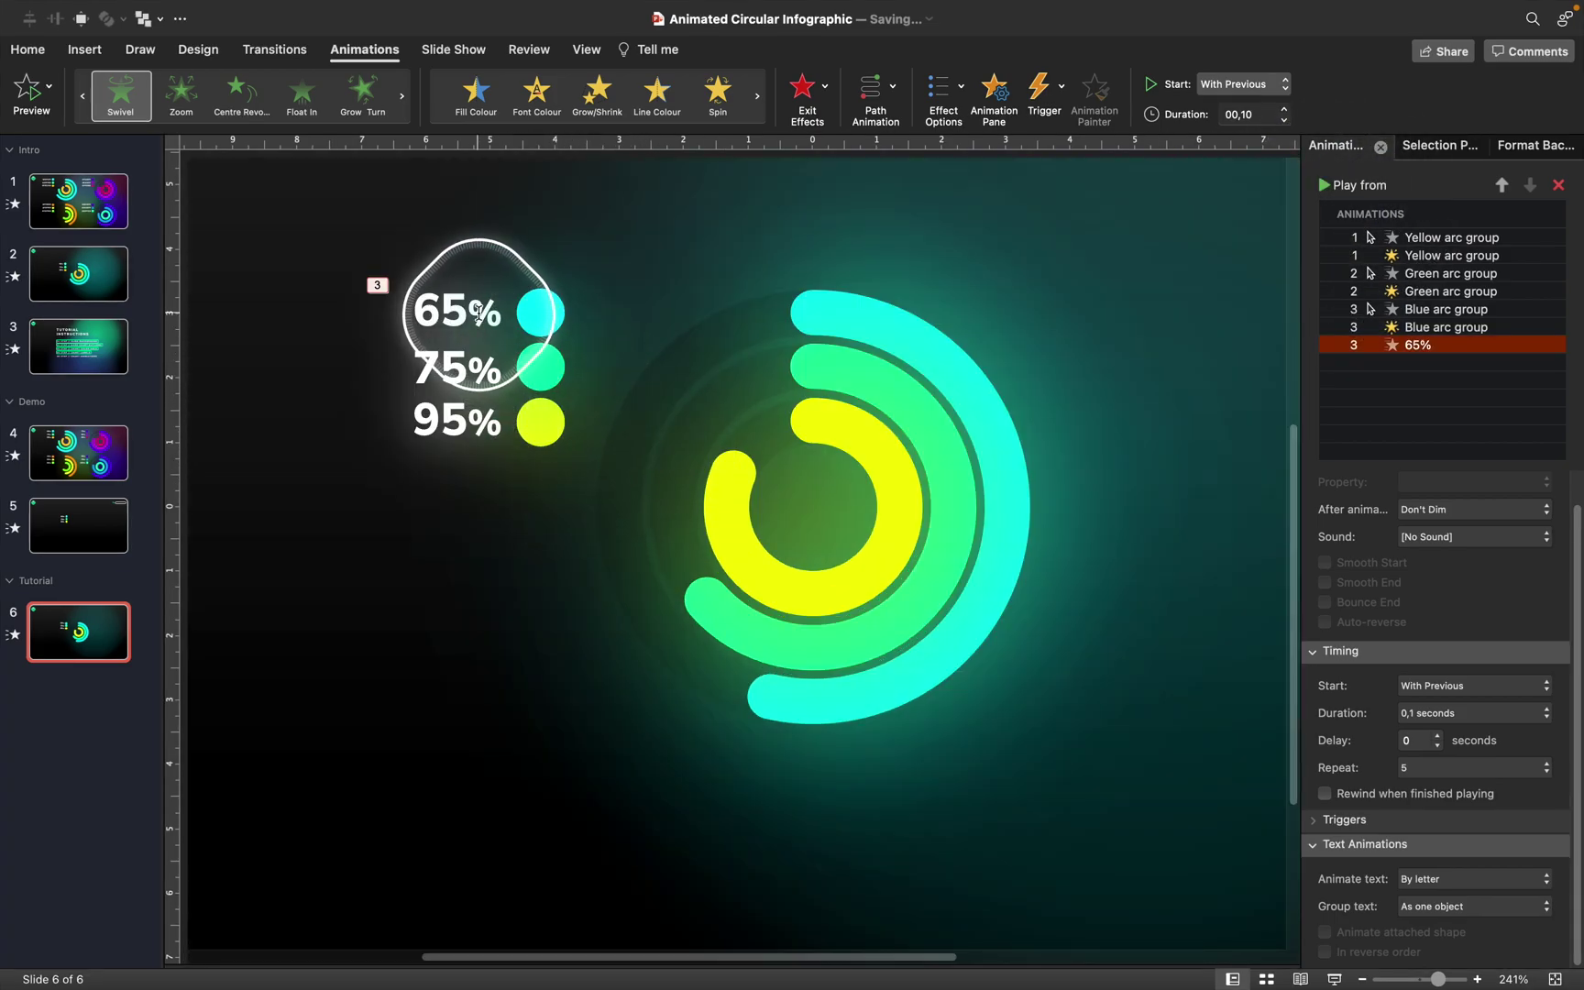
click(478, 312)
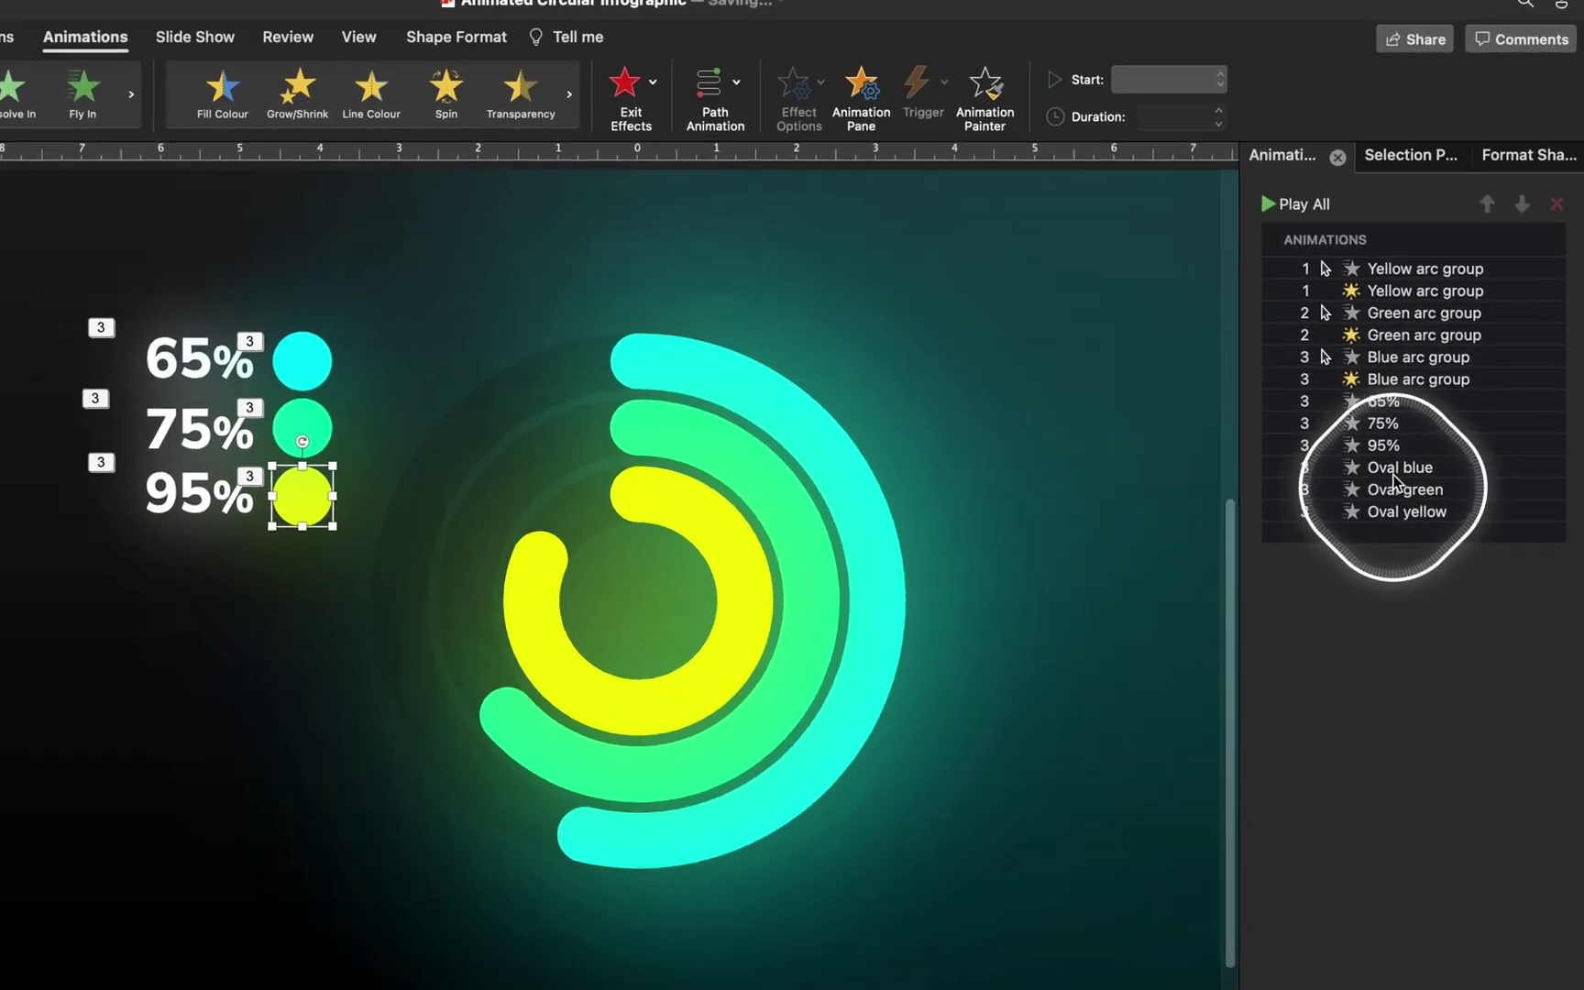
click(1411, 398)
drag(1344, 482, 1344, 403)
Step: Place 75% under the green arc, and 95% and Oval yellow after the yellow arc, then preview
click(1341, 519)
drag(1360, 577, 1333, 431)
click(1361, 597)
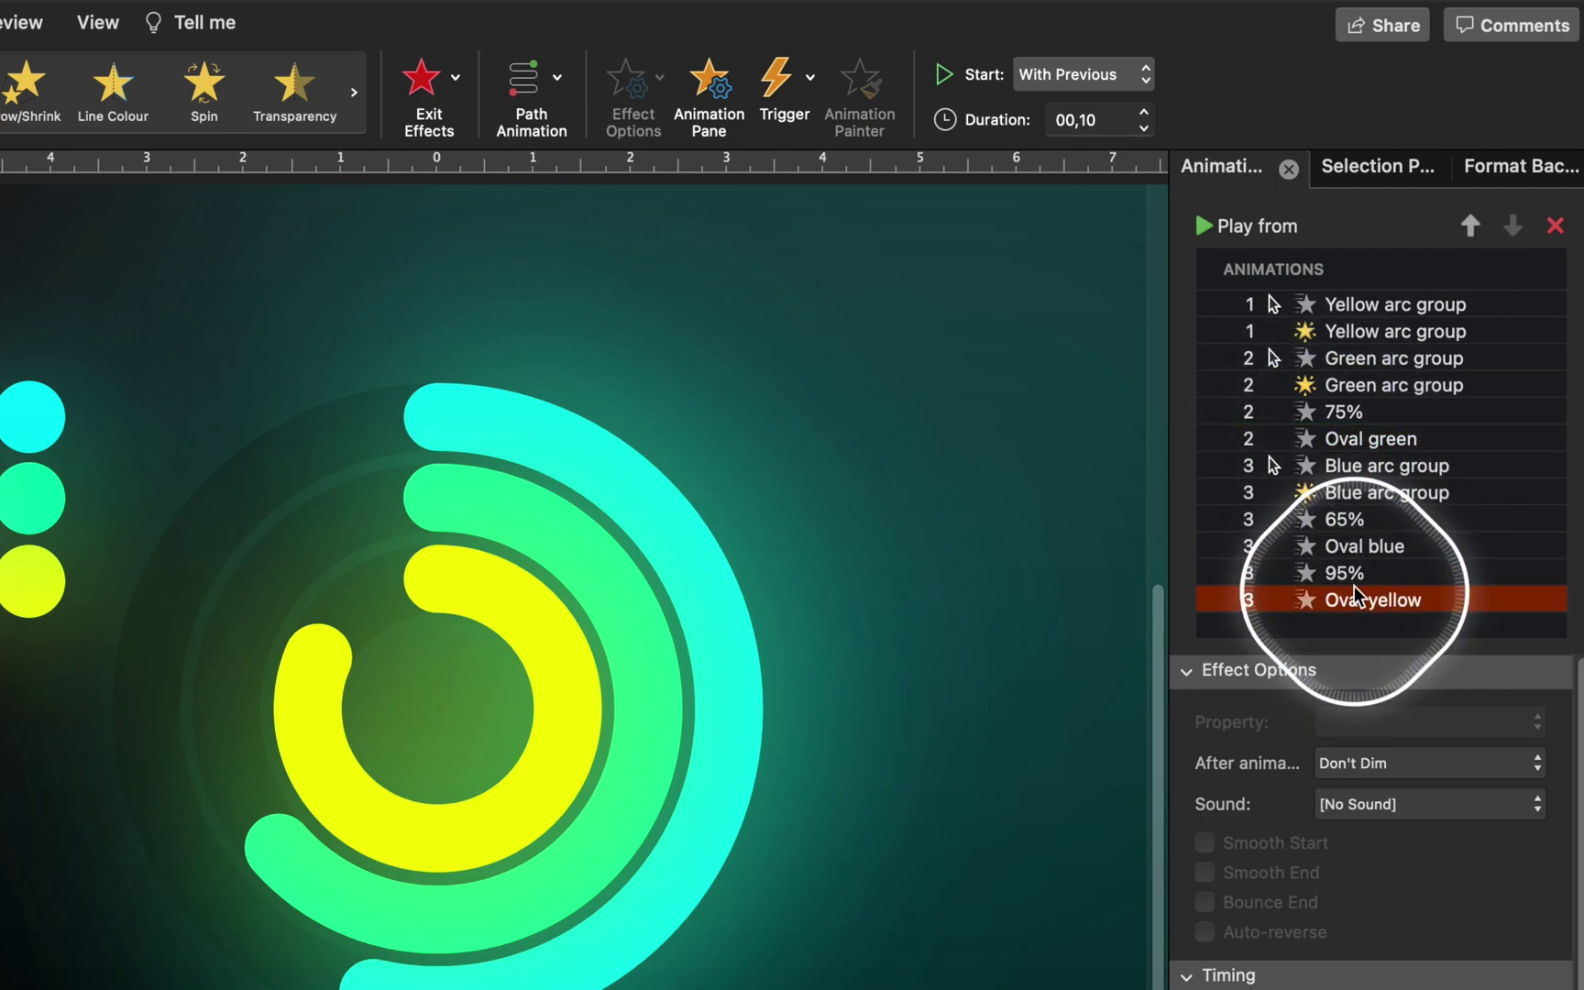
drag(1343, 573, 1352, 417)
drag(1370, 612, 1320, 371)
click(1337, 305)
click(1210, 225)
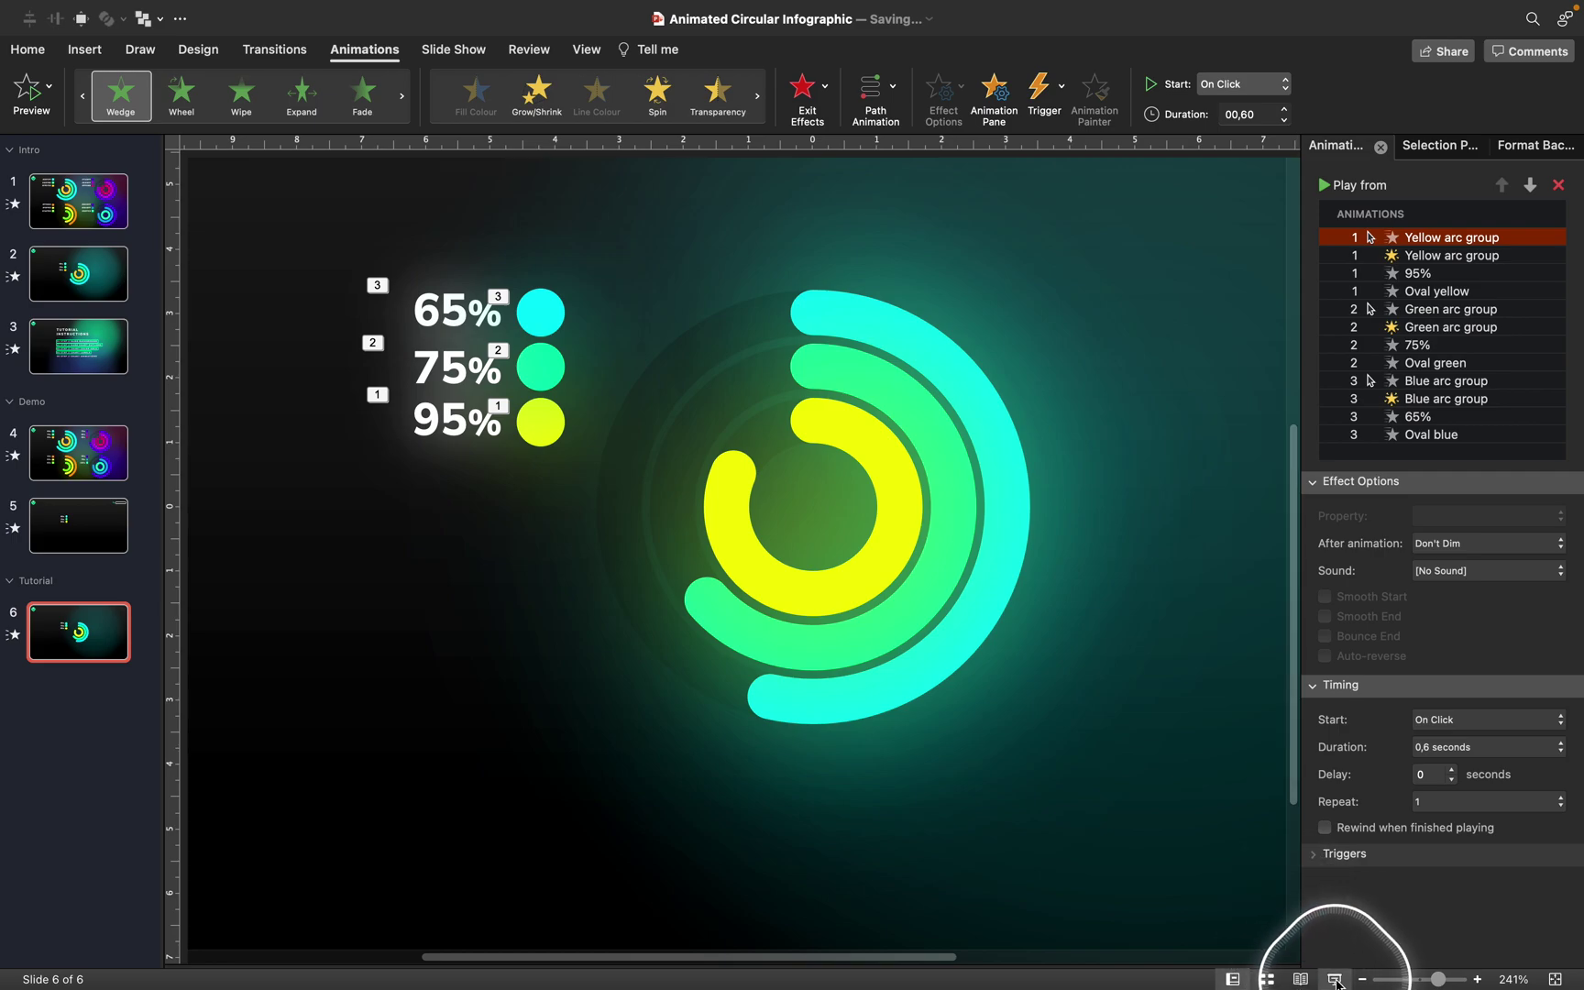
Step: Play the slide show through the yellow, green and cyan rings, then reveal the Step 5 done outline
click(1335, 979)
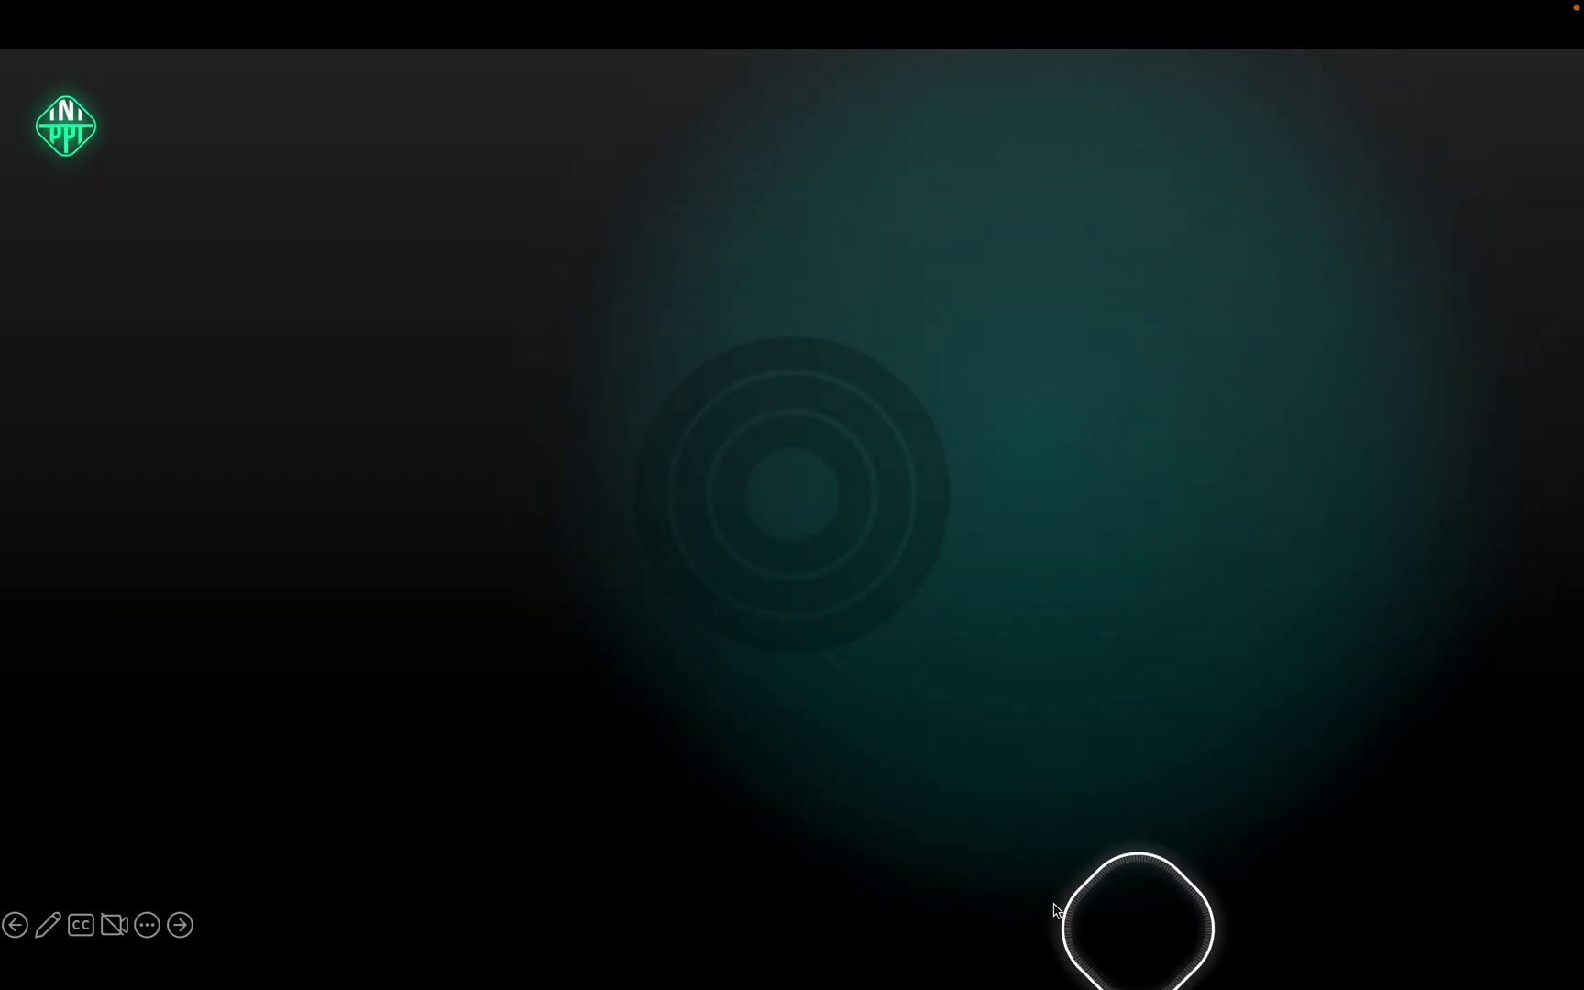
click(518, 556)
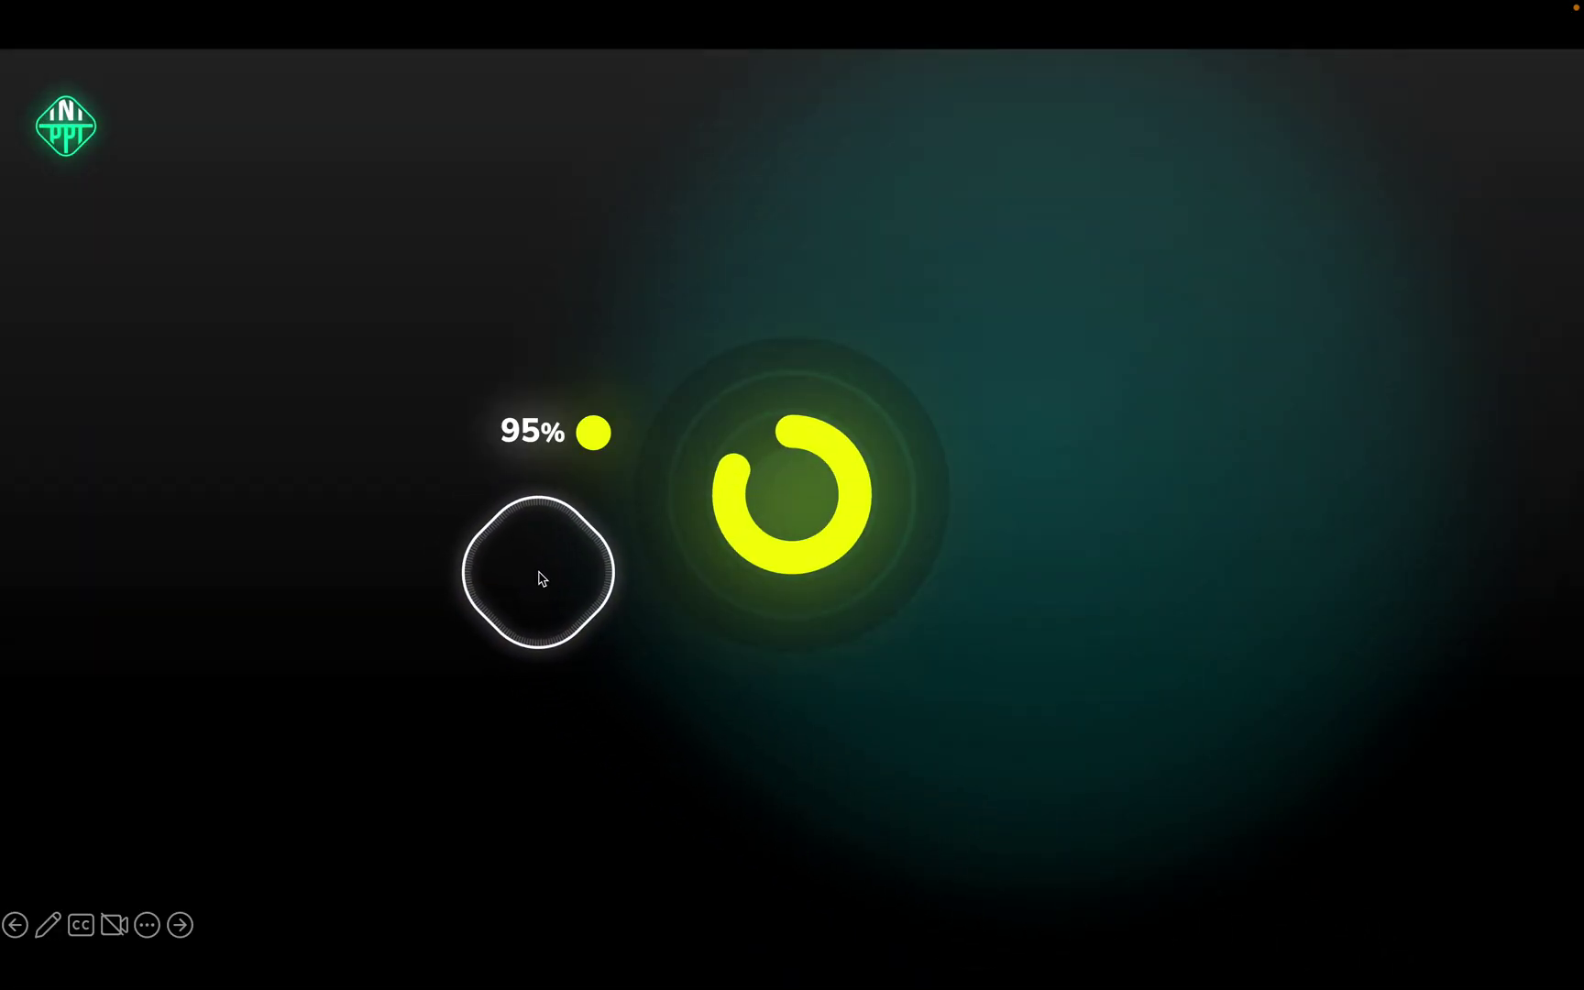
click(547, 577)
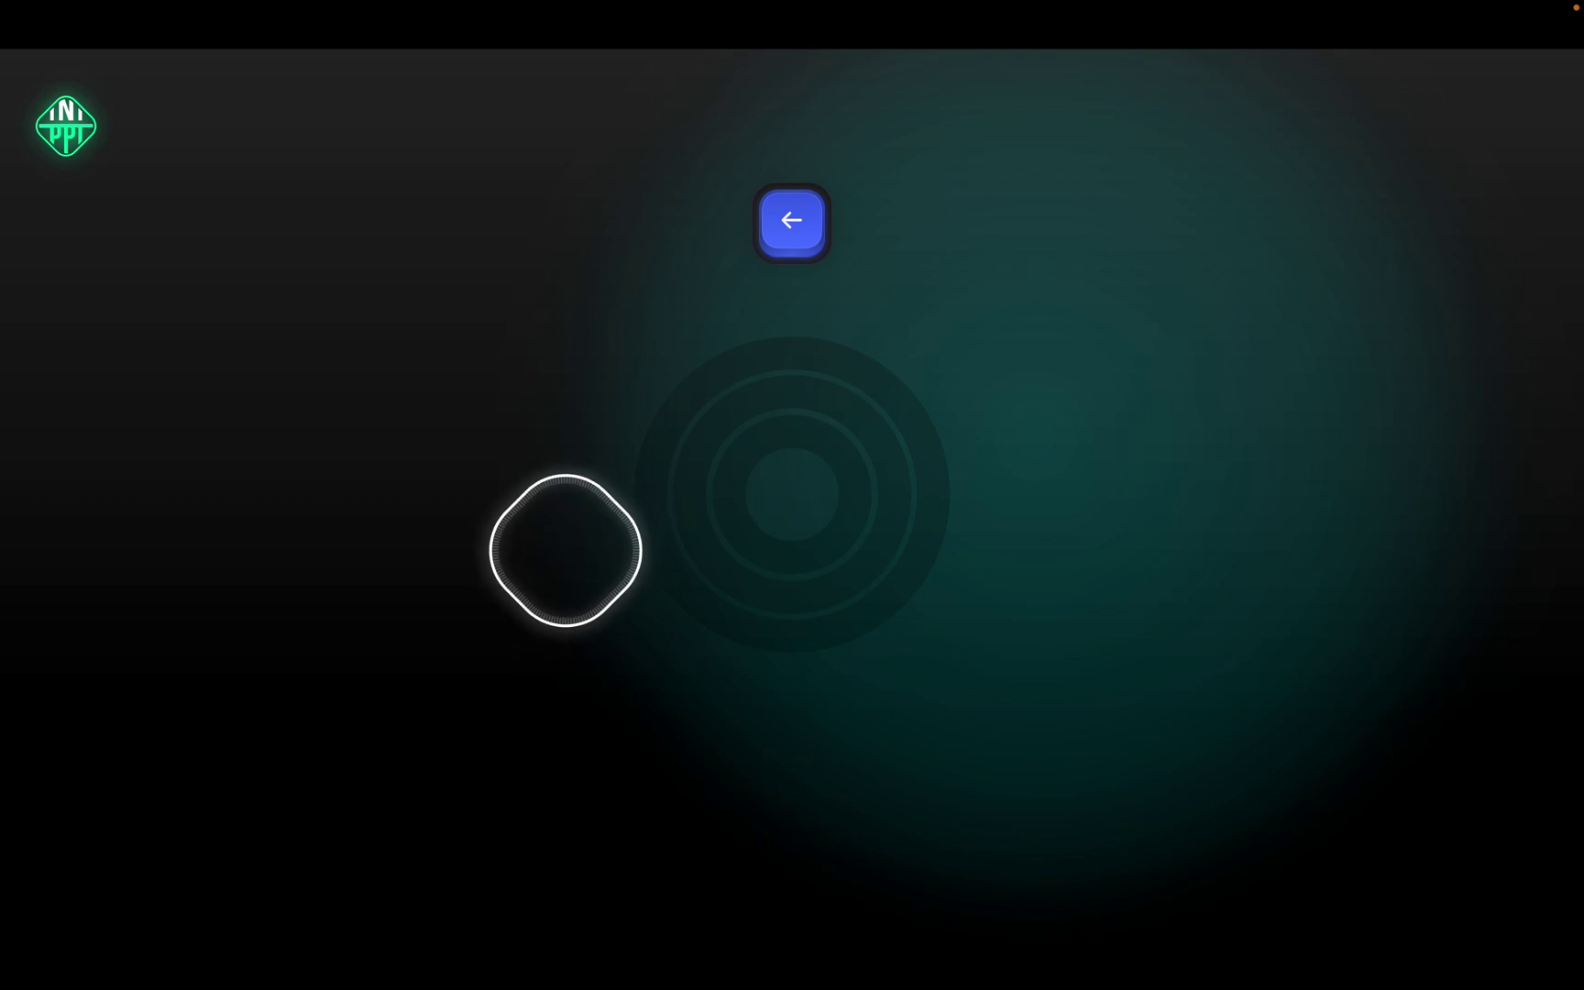
click(535, 549)
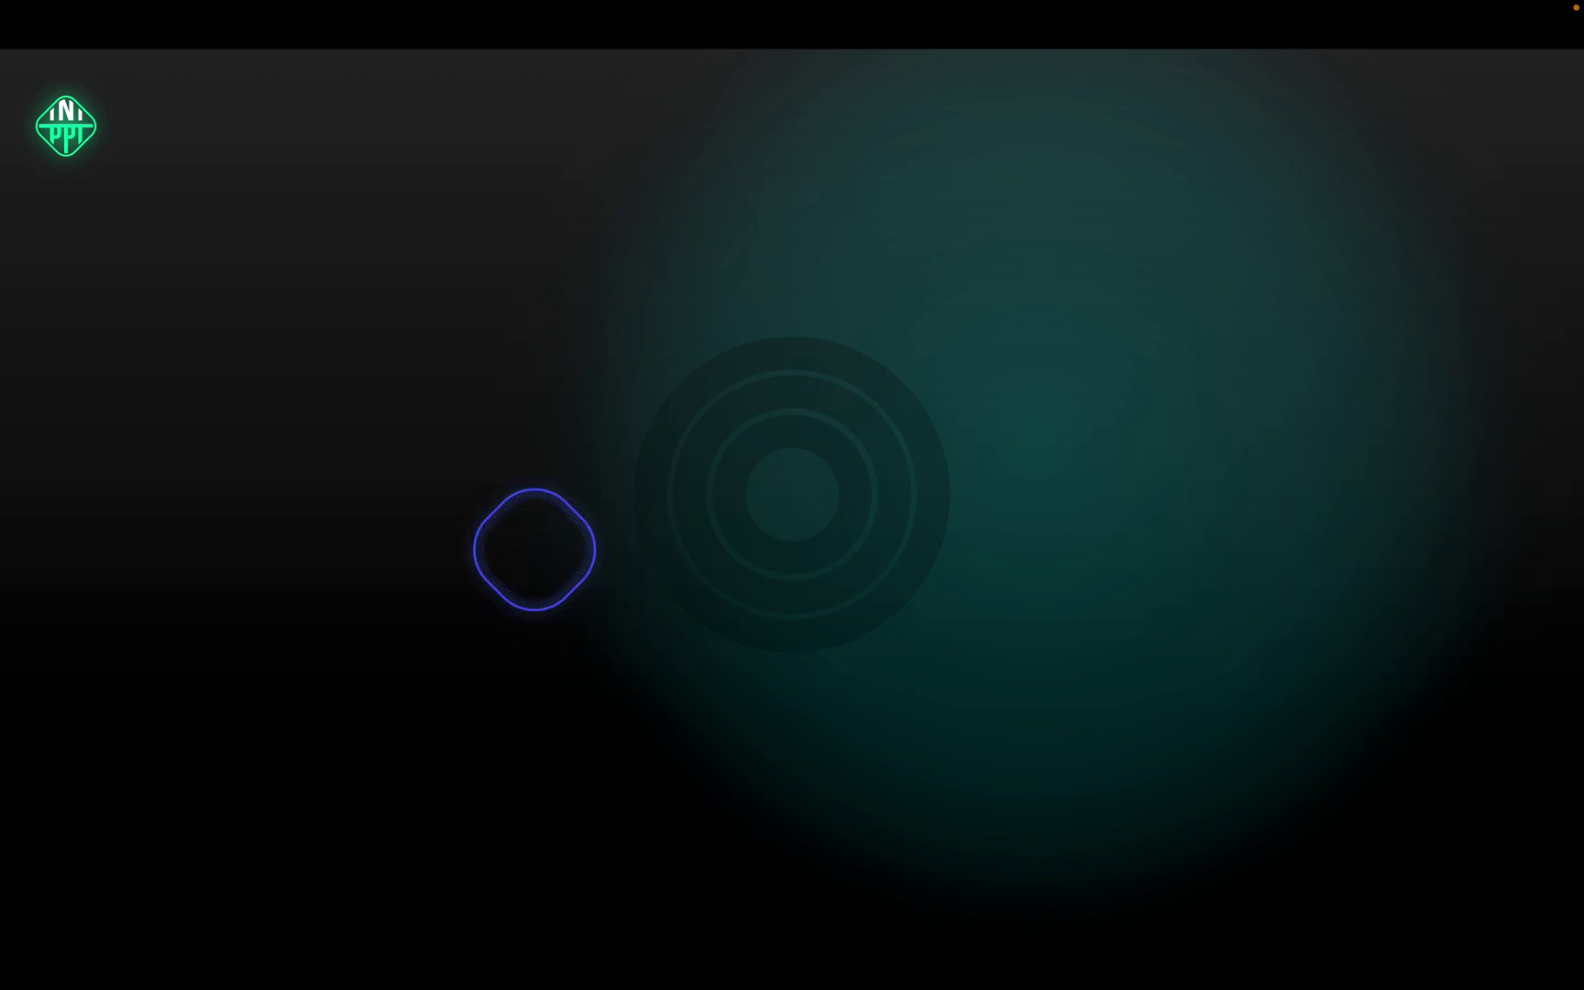
click(537, 559)
click(537, 559)
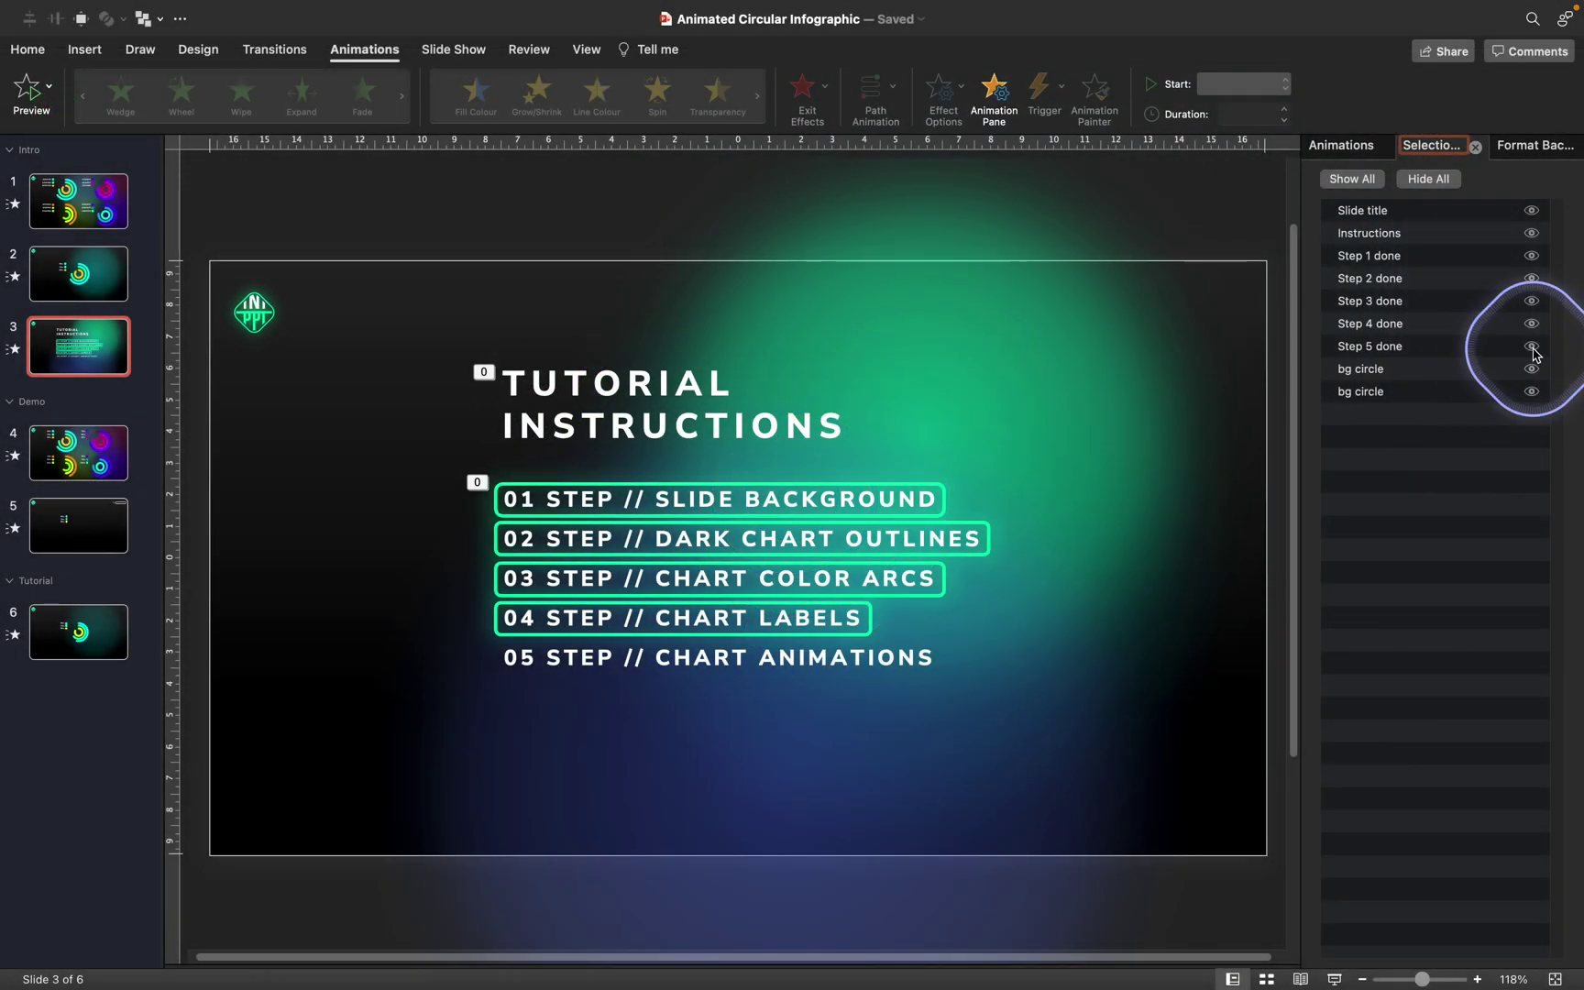
click(1531, 349)
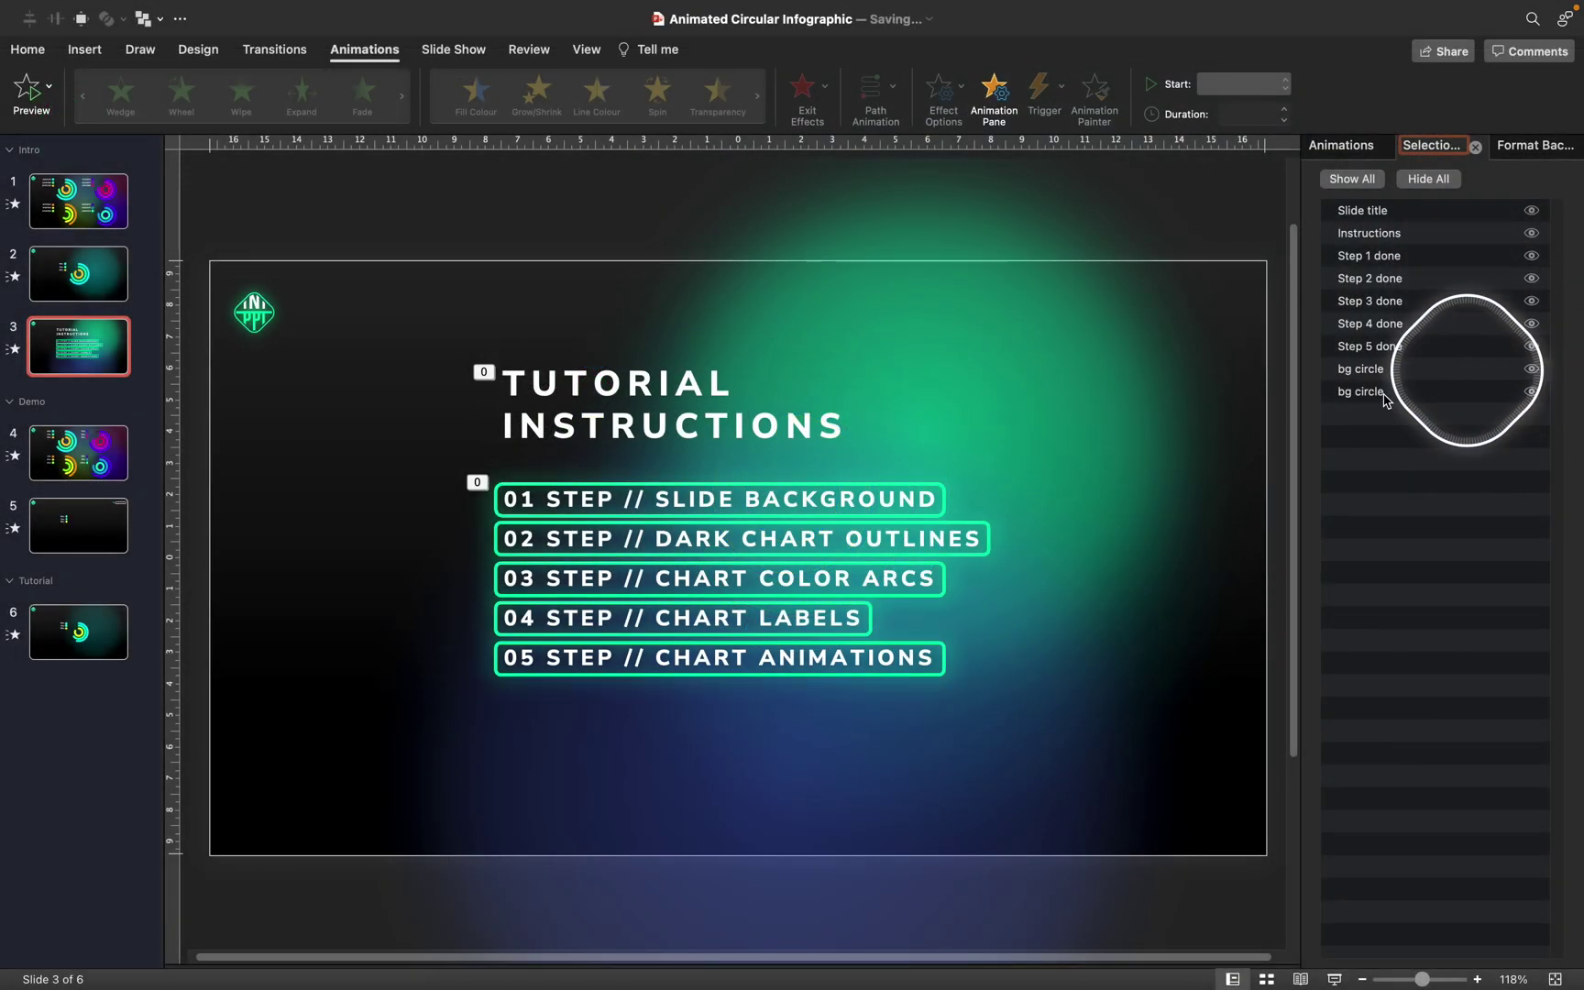